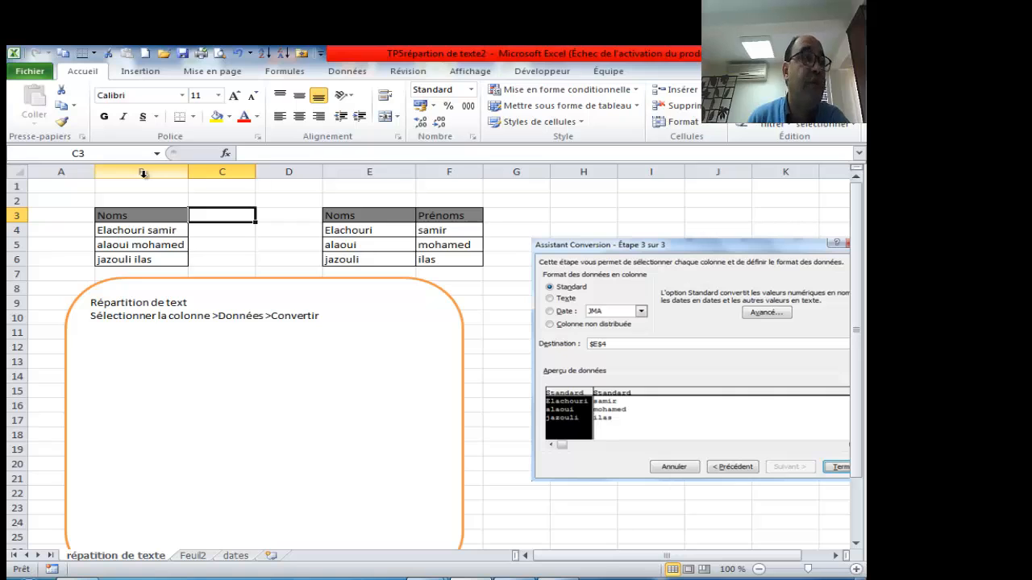
- Delete the surnames in E4:E6 and the first names in F4:F6
left_click(142, 232)
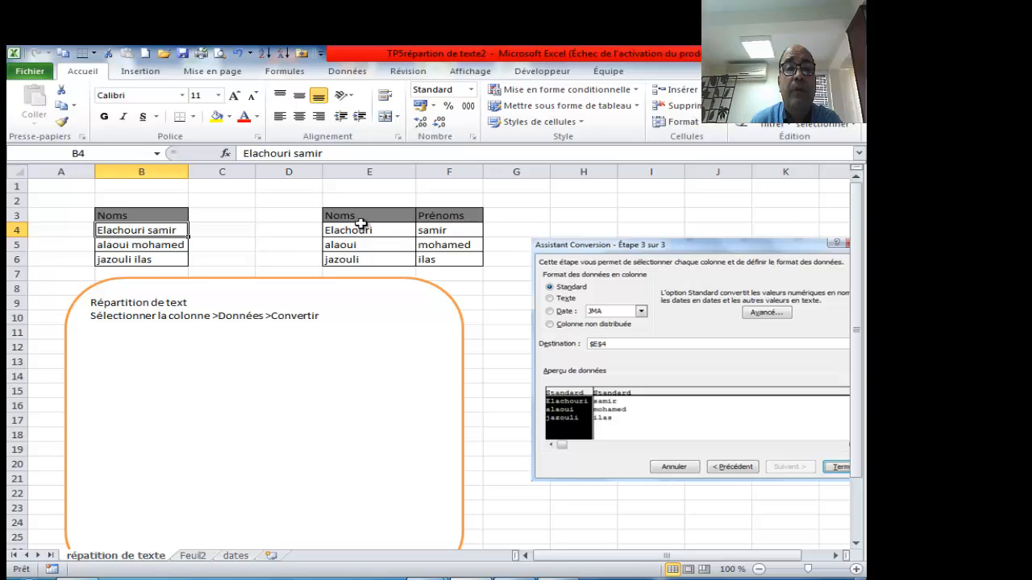
left_click_drag(361, 223, 461, 265)
left_click(379, 241)
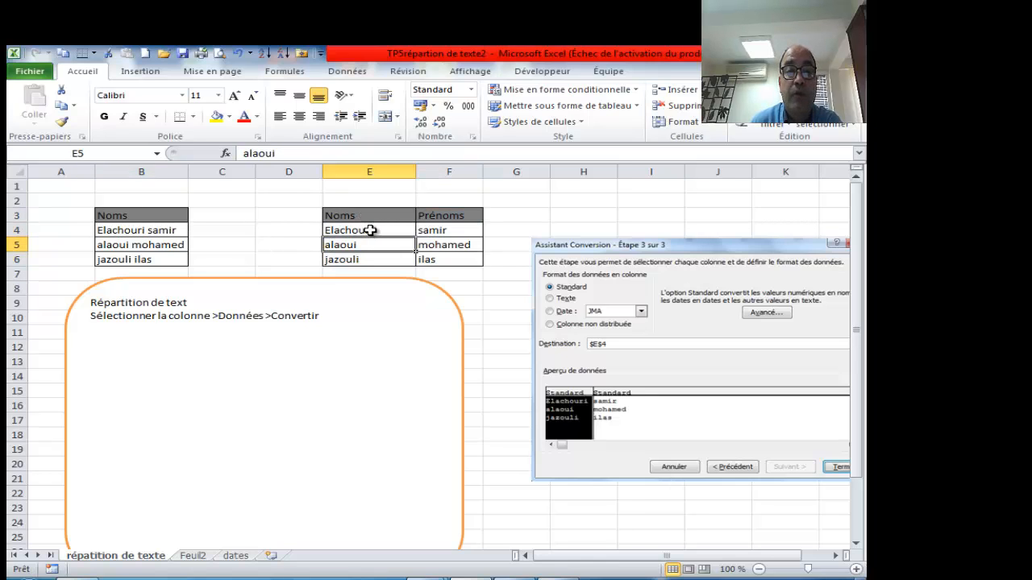
left_click_drag(367, 230, 379, 252)
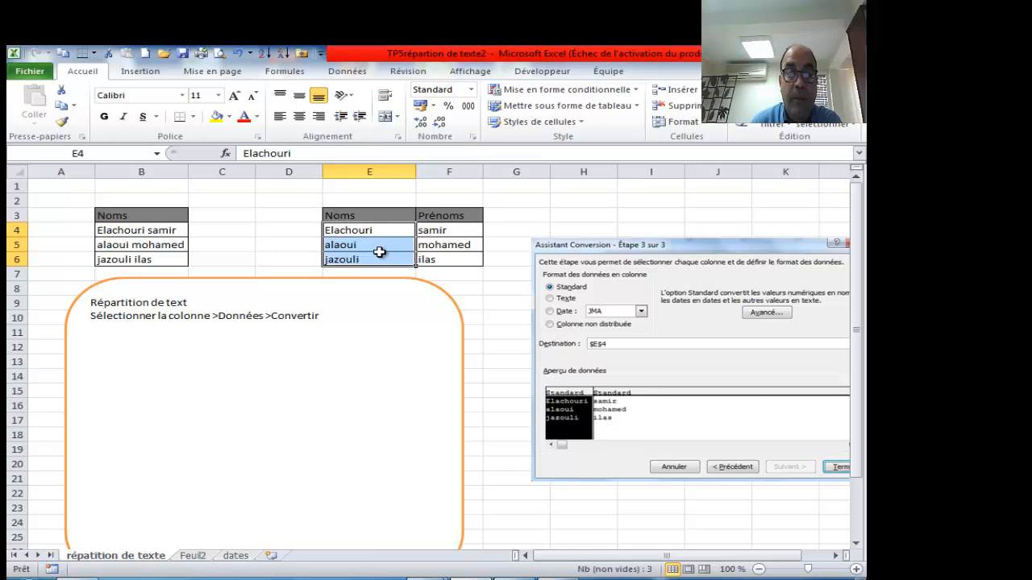
key("Delete")
left_click_drag(433, 229, 452, 255)
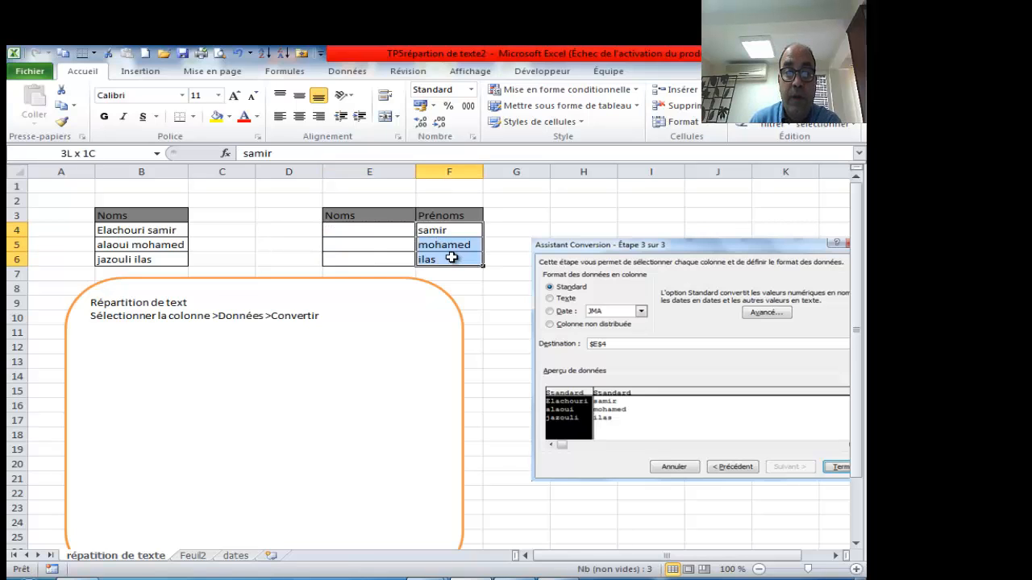
key("Delete")
left_click(273, 255)
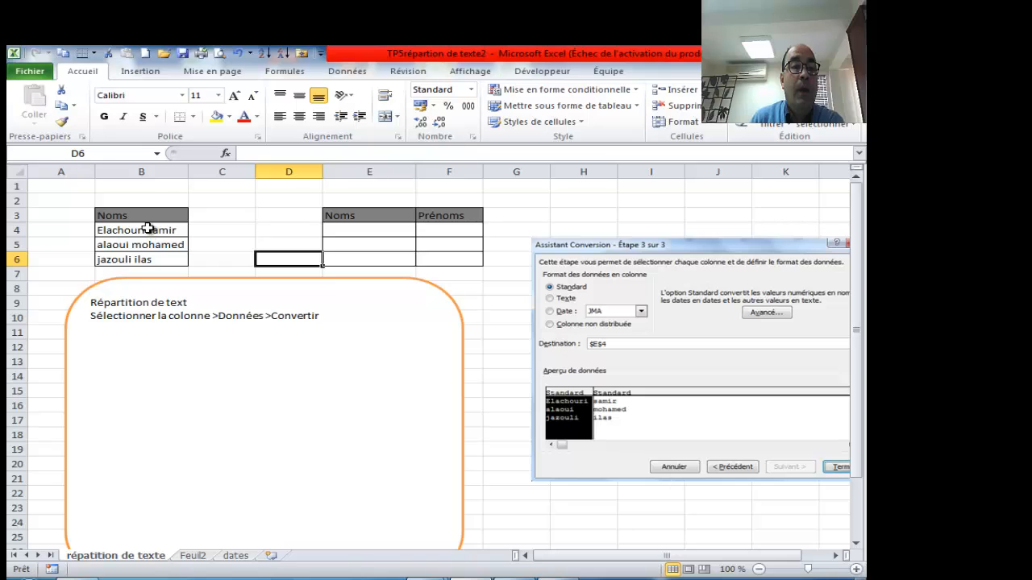
- Run Convertir on B4:B6 as Délimité, with Espace checked and Tabulation unchecked
left_click_drag(153, 230, 166, 259)
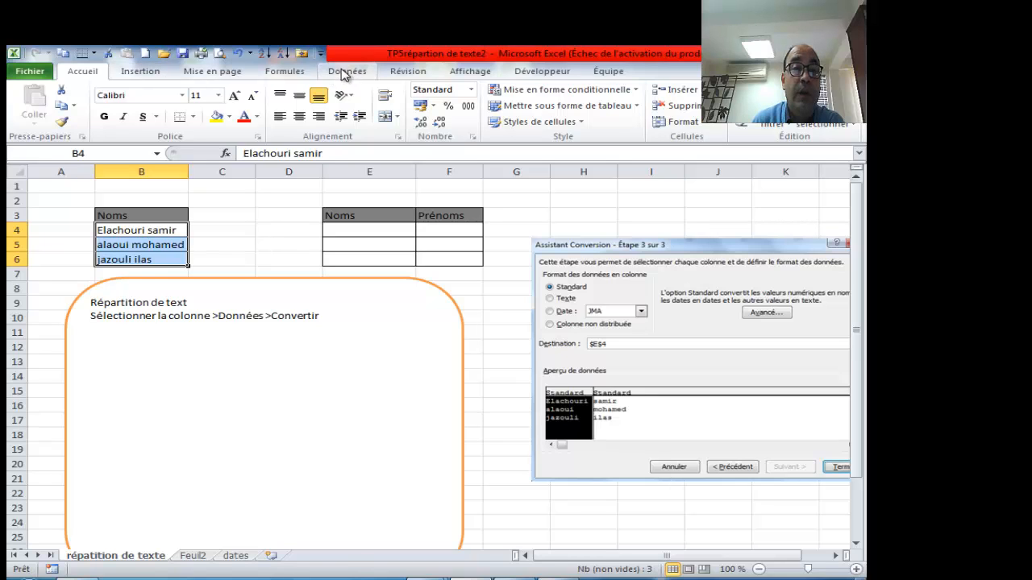
left_click(347, 72)
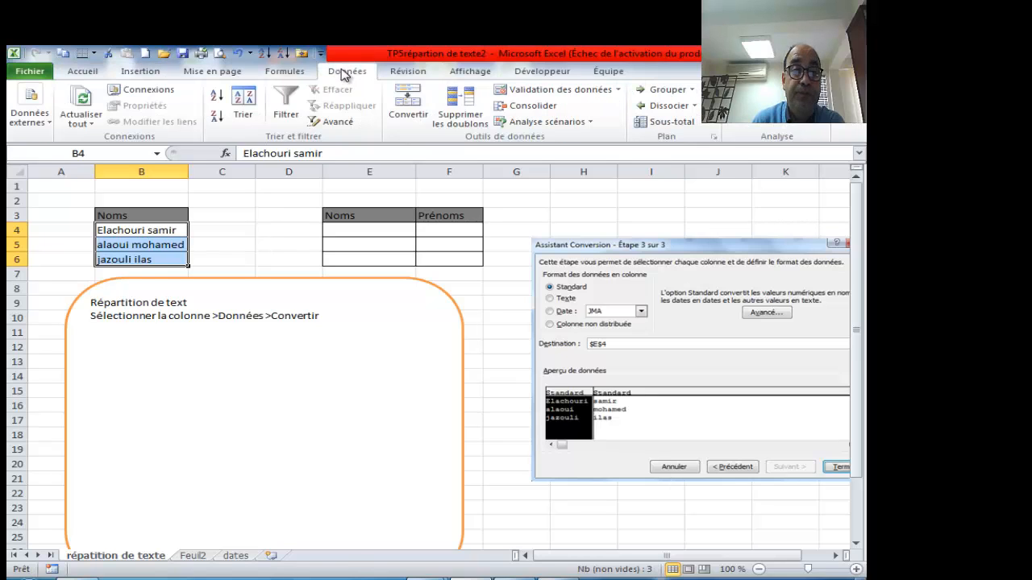
left_click(409, 105)
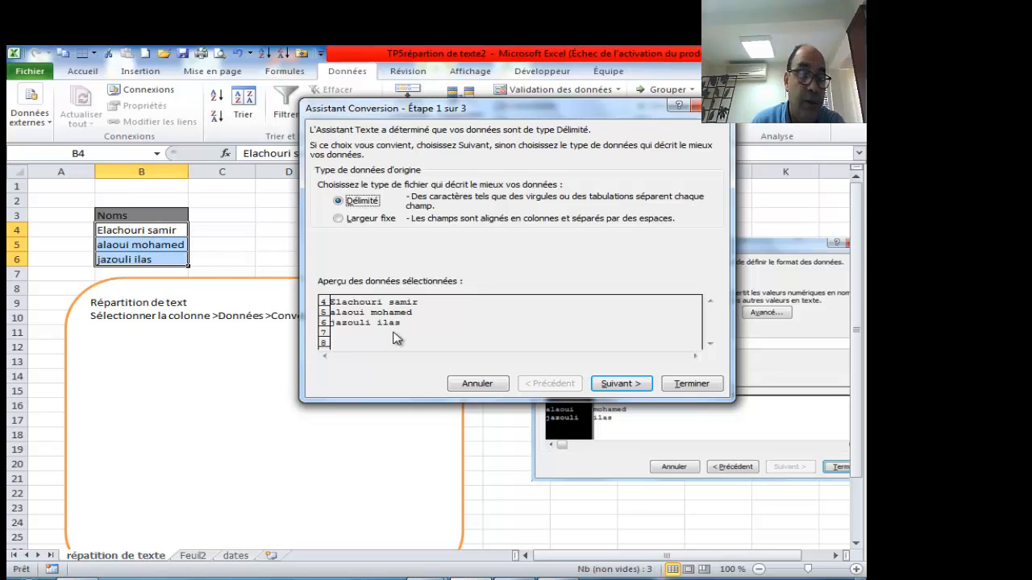
left_click(622, 384)
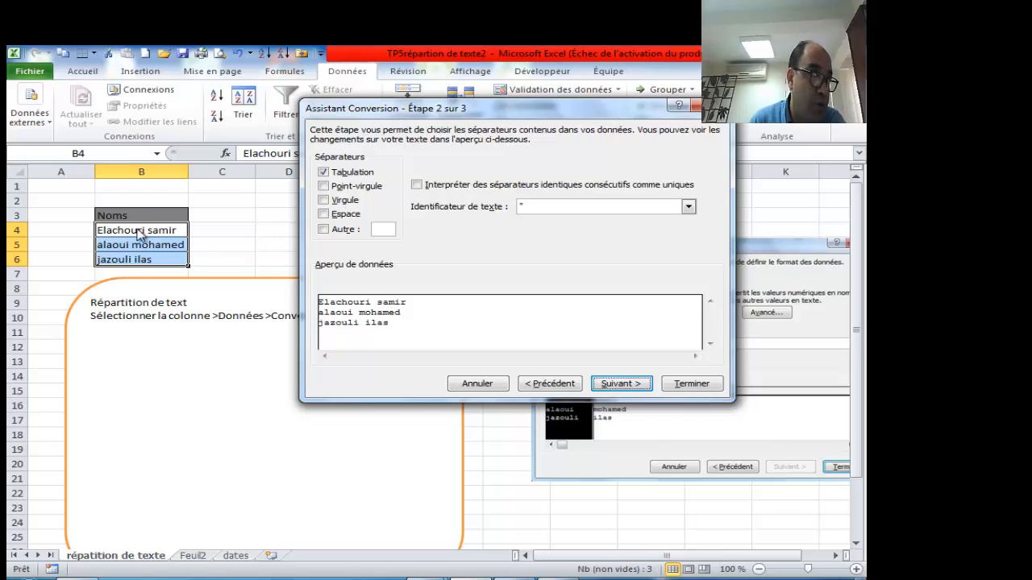
left_click(323, 215)
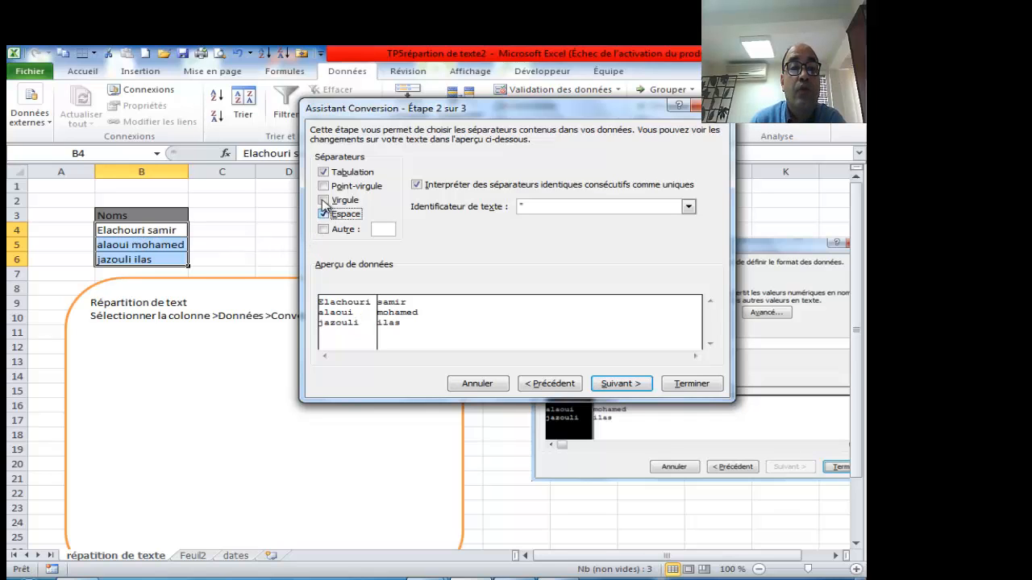
left_click(323, 172)
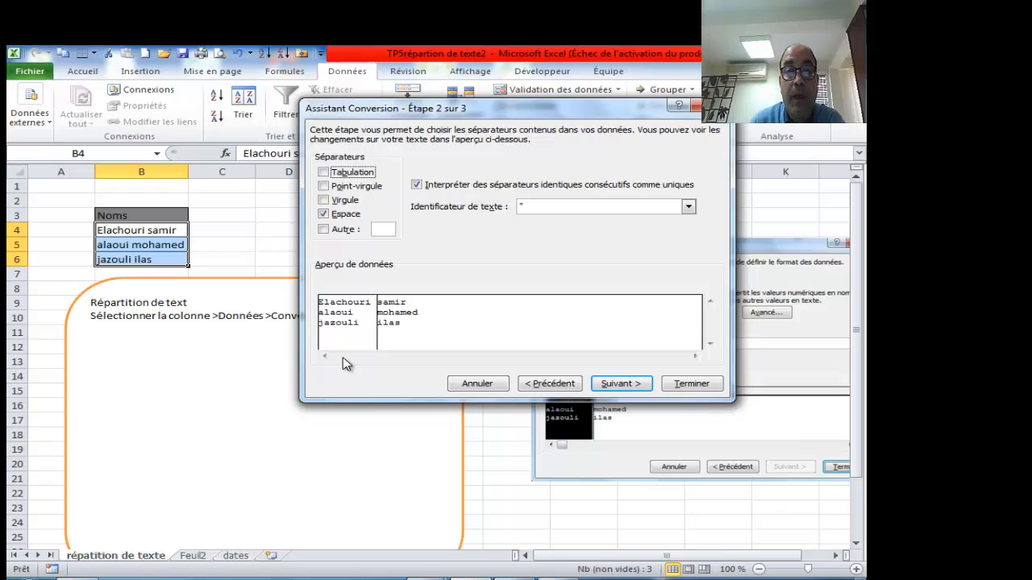
left_click(616, 385)
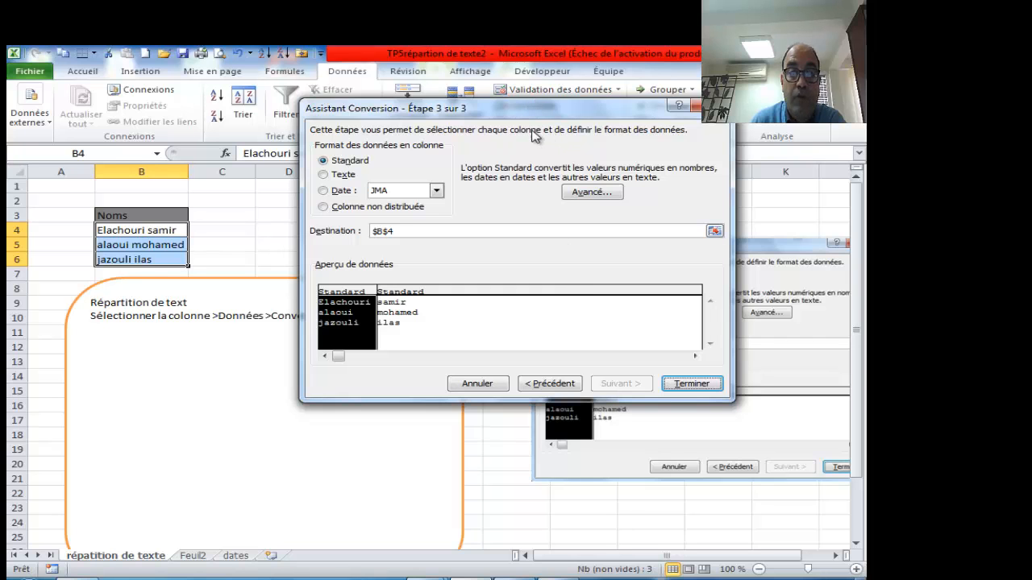
left_click_drag(528, 108, 620, 74)
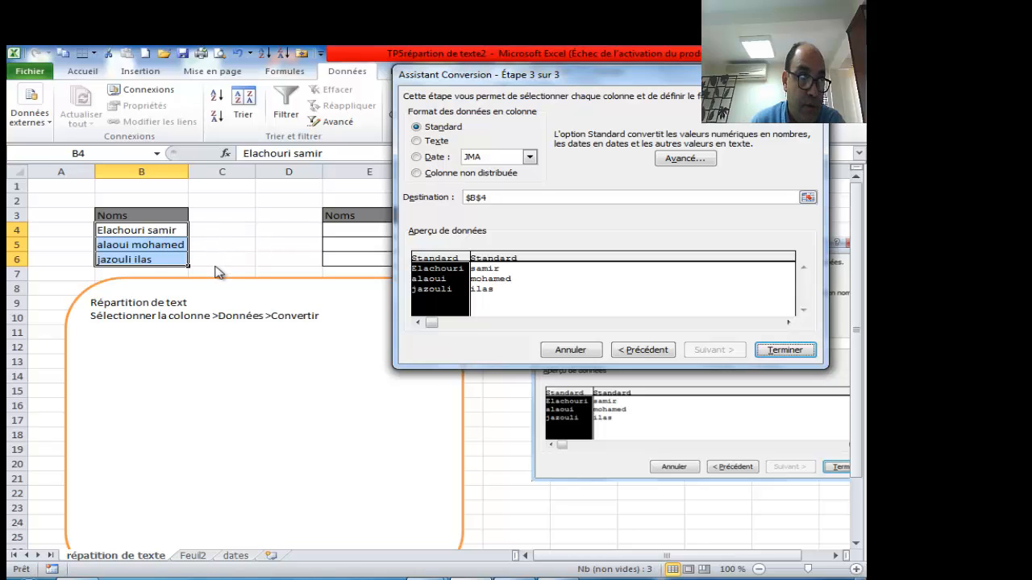
left_click(783, 349)
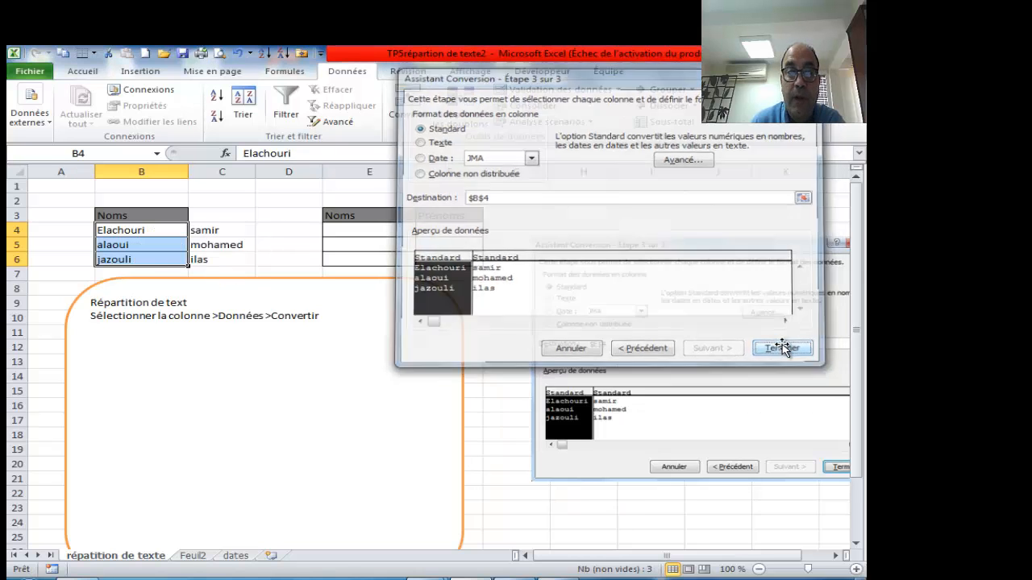
- Undo the Convertir split, check cells C4, B4, E4 and F4, and reselect B4:B6
left_click(134, 247)
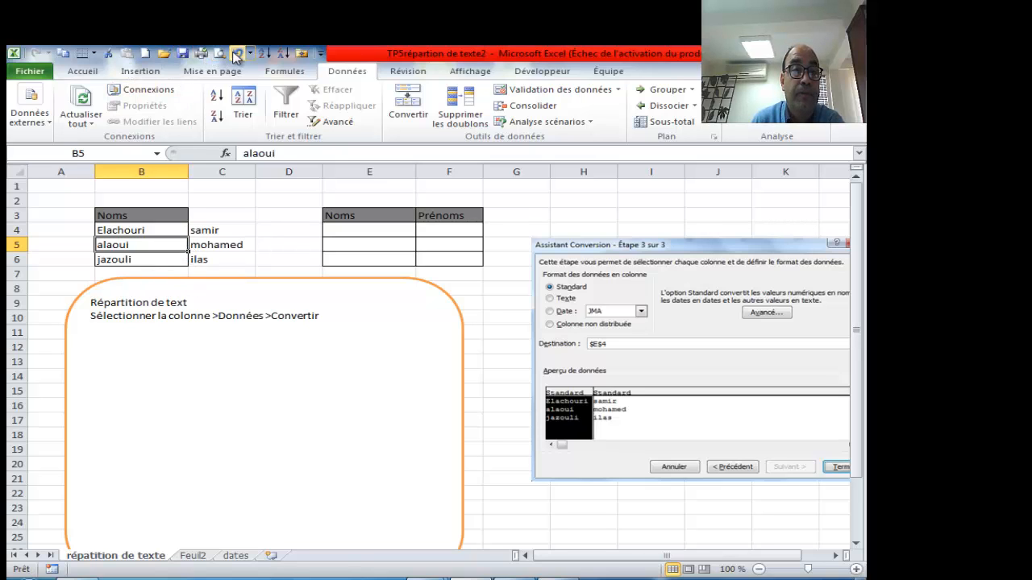
left_click(236, 54)
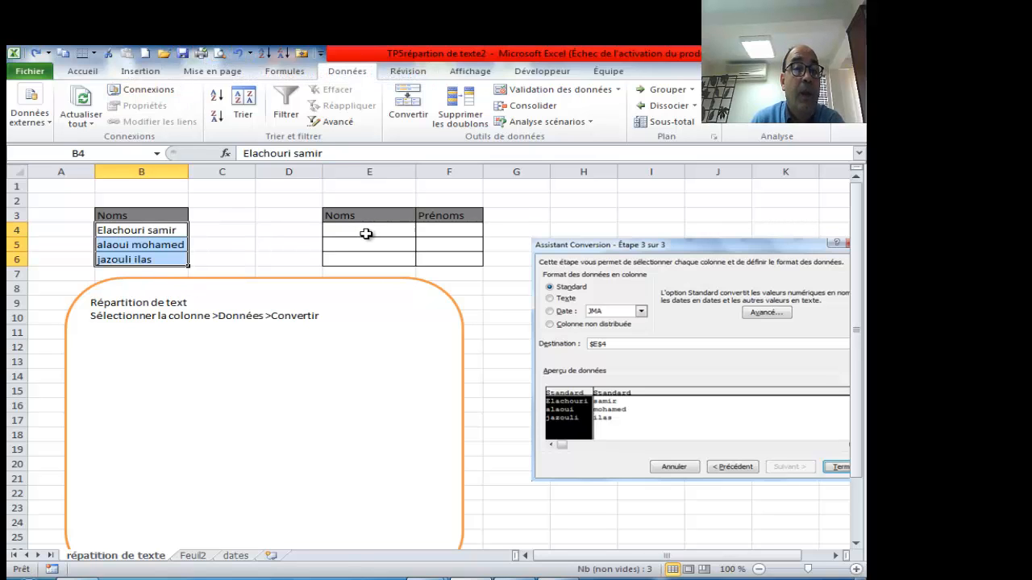
left_click(230, 231)
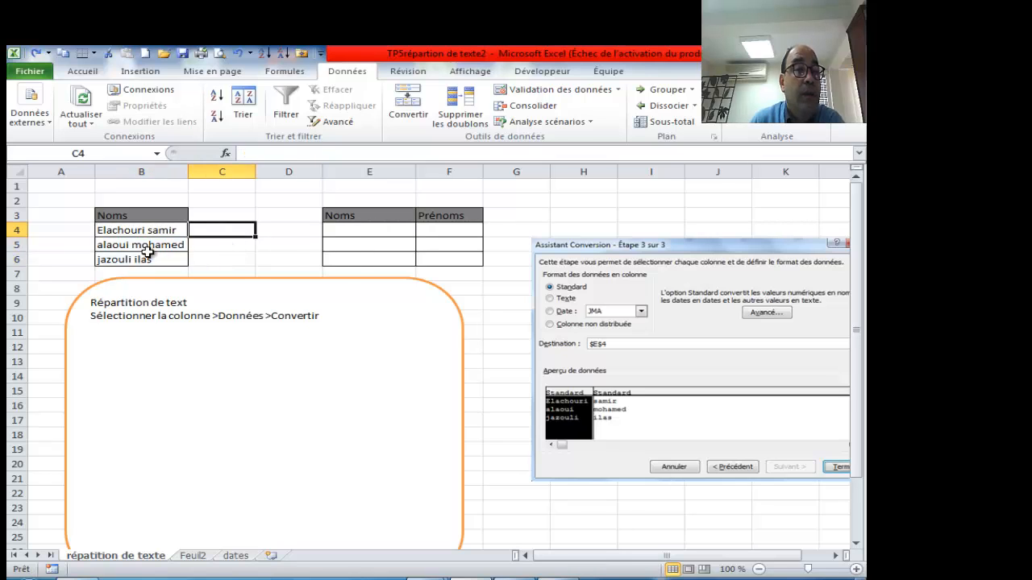
left_click(109, 233)
left_click(359, 231)
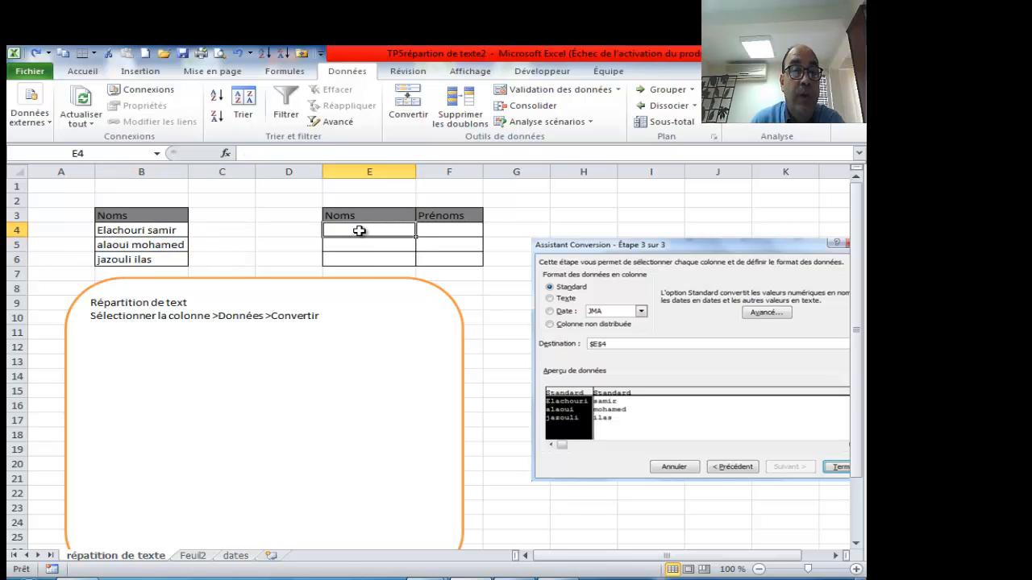
left_click(446, 230)
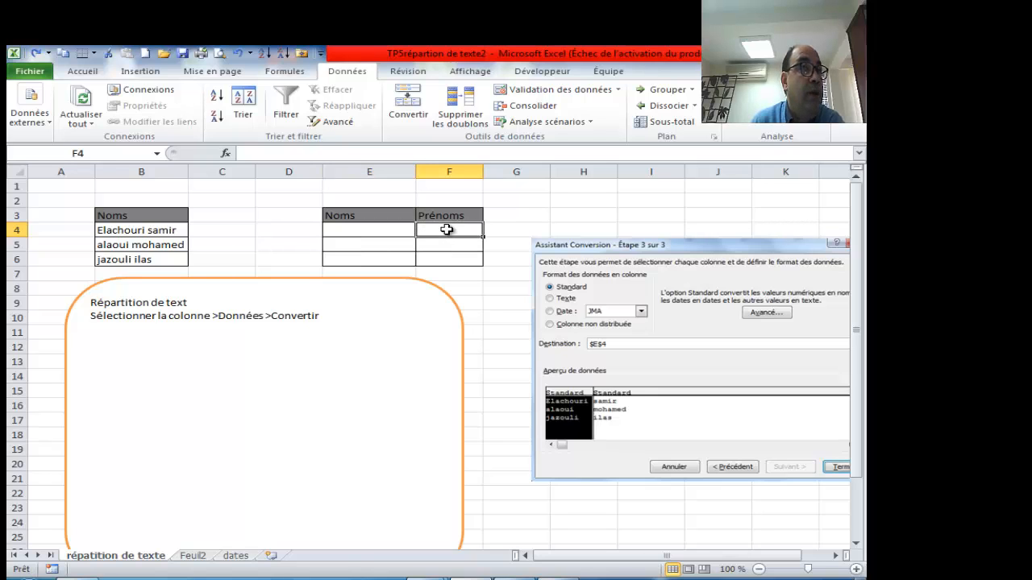
left_click_drag(165, 229, 169, 258)
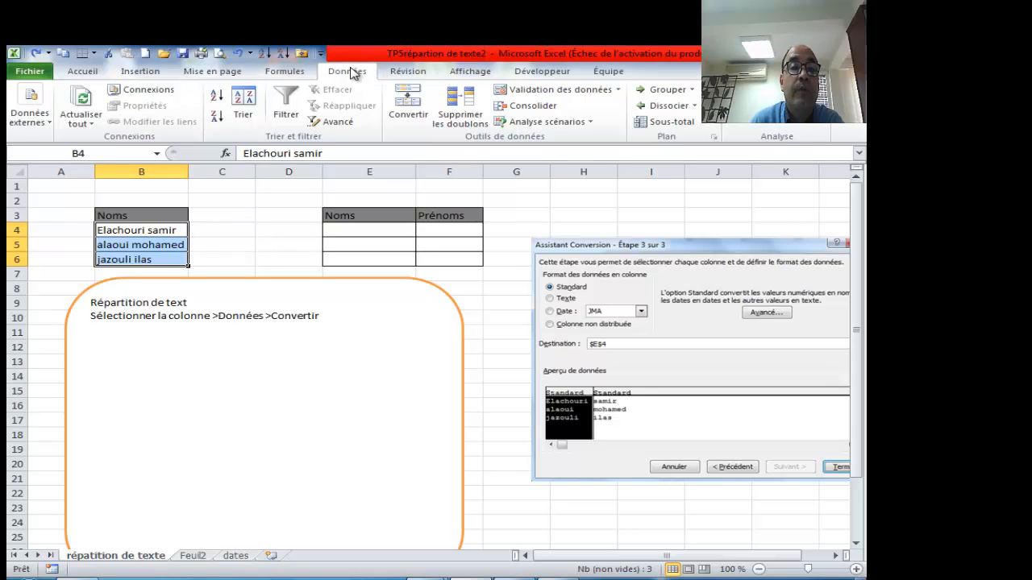
- Rerun Convertir with a space delimiter and destination $E$4, confirming replacement of existing cells
left_click(408, 103)
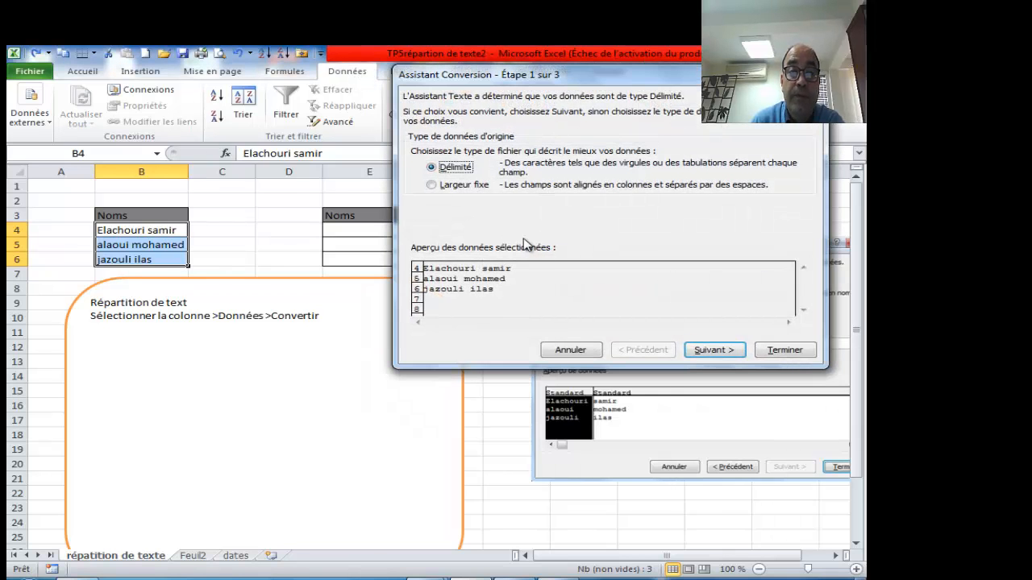
left_click(711, 351)
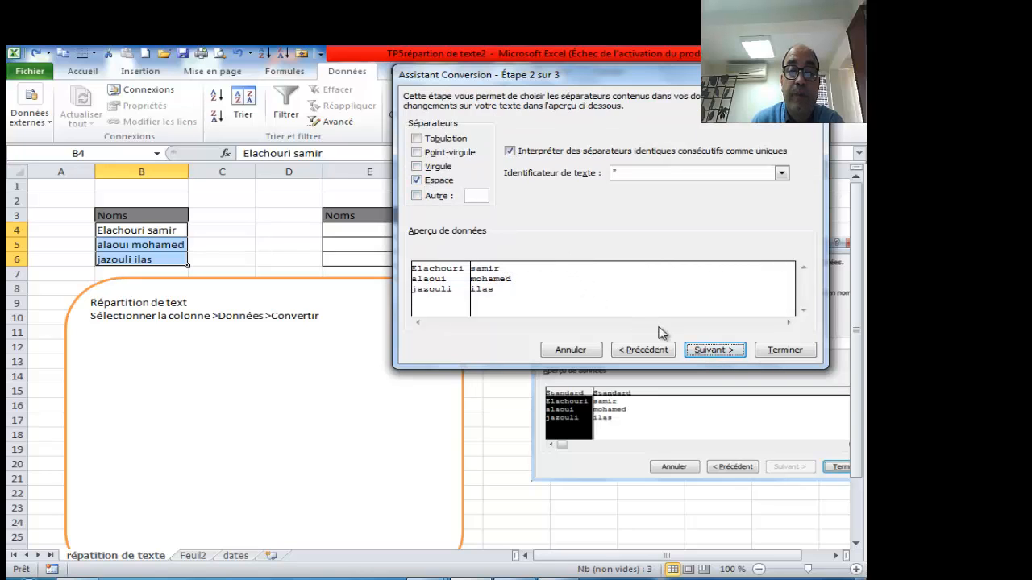
left_click(715, 350)
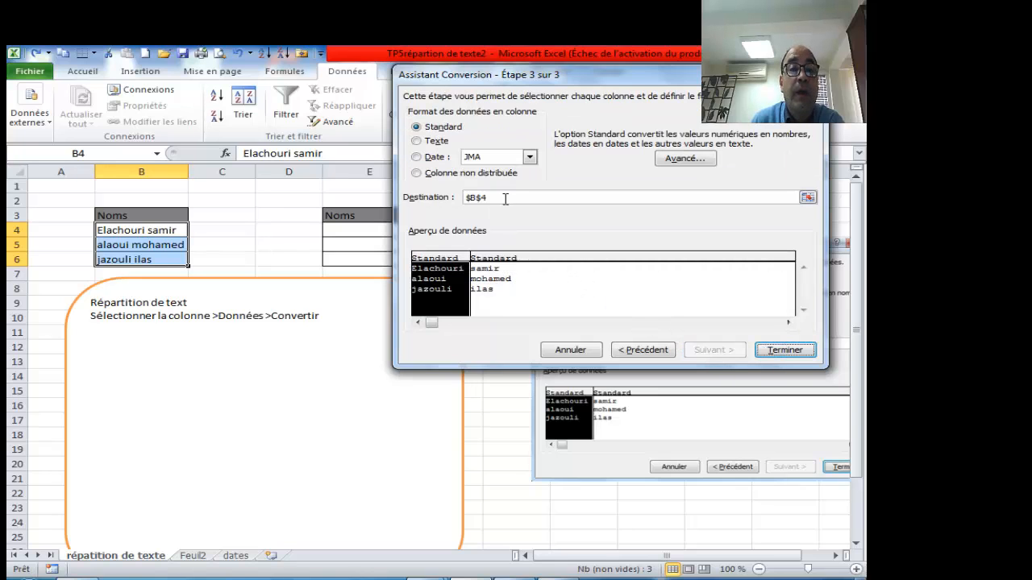
left_click(506, 197)
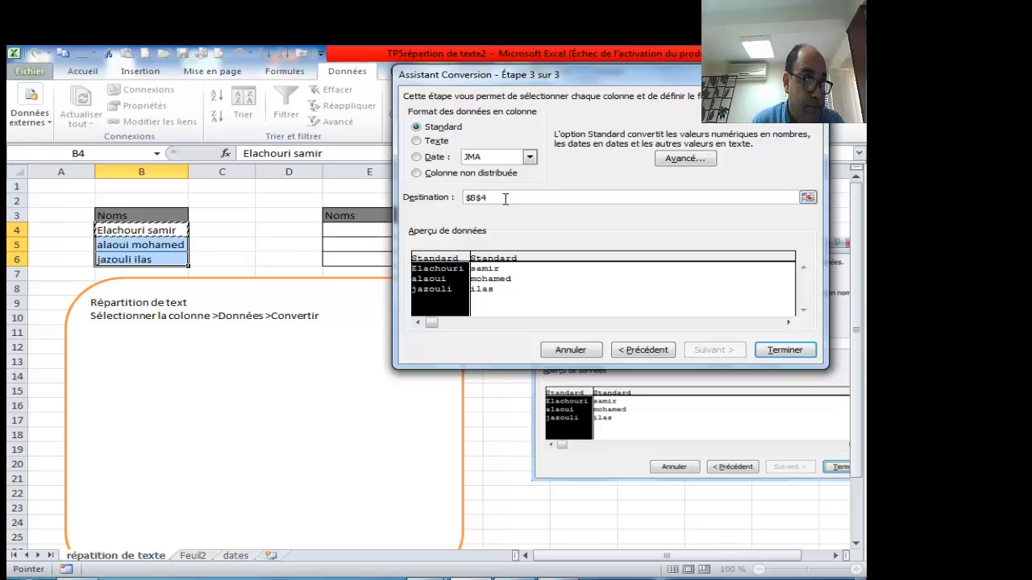
left_click_drag(550, 79, 380, 282)
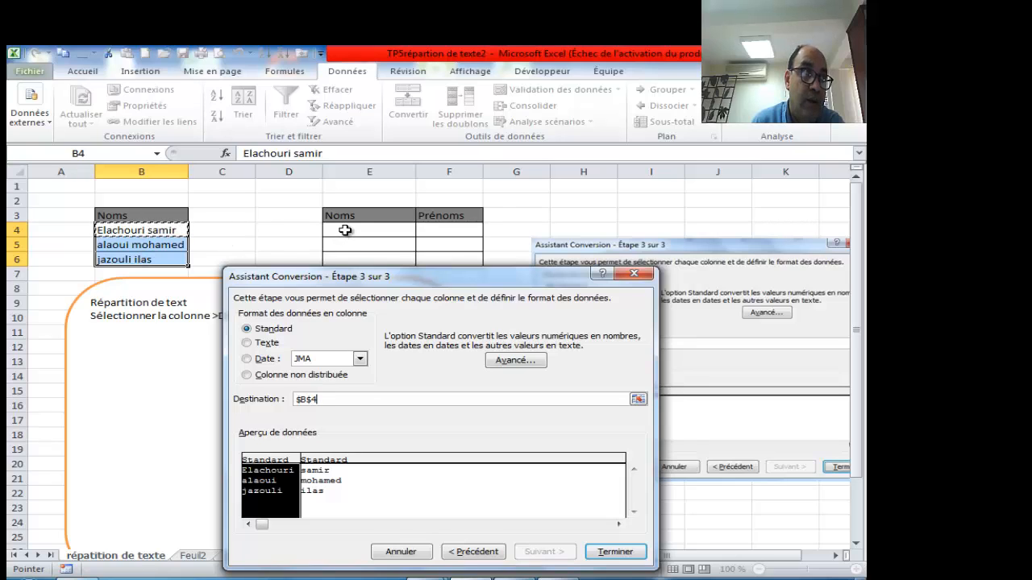
left_click(344, 231)
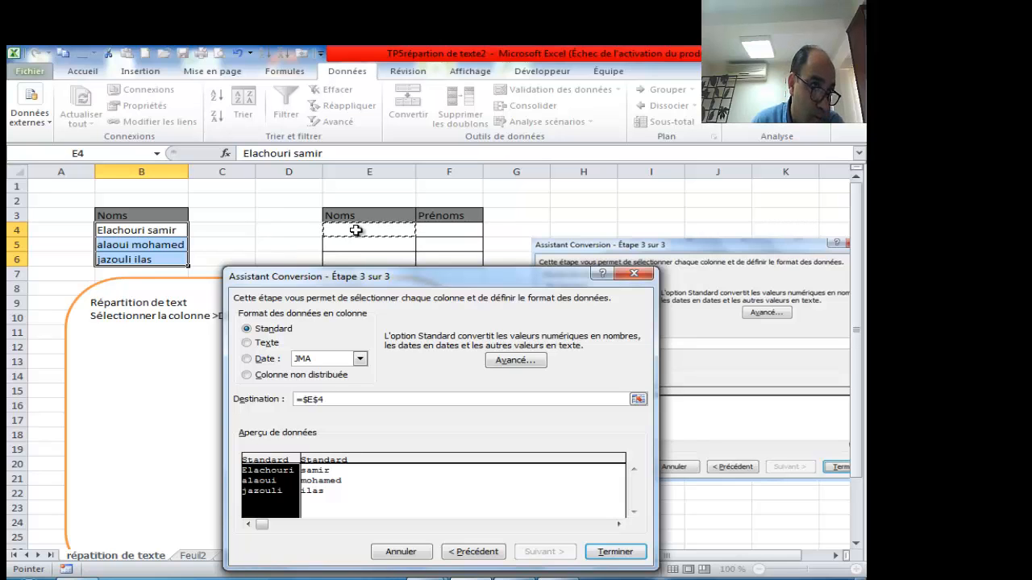
left_click_drag(465, 278, 473, 221)
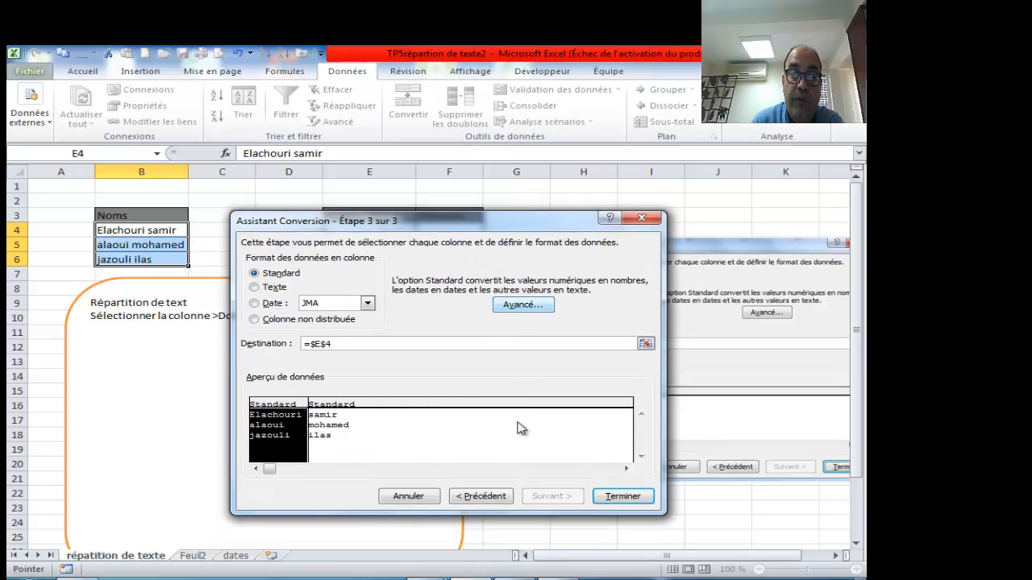
left_click(622, 497)
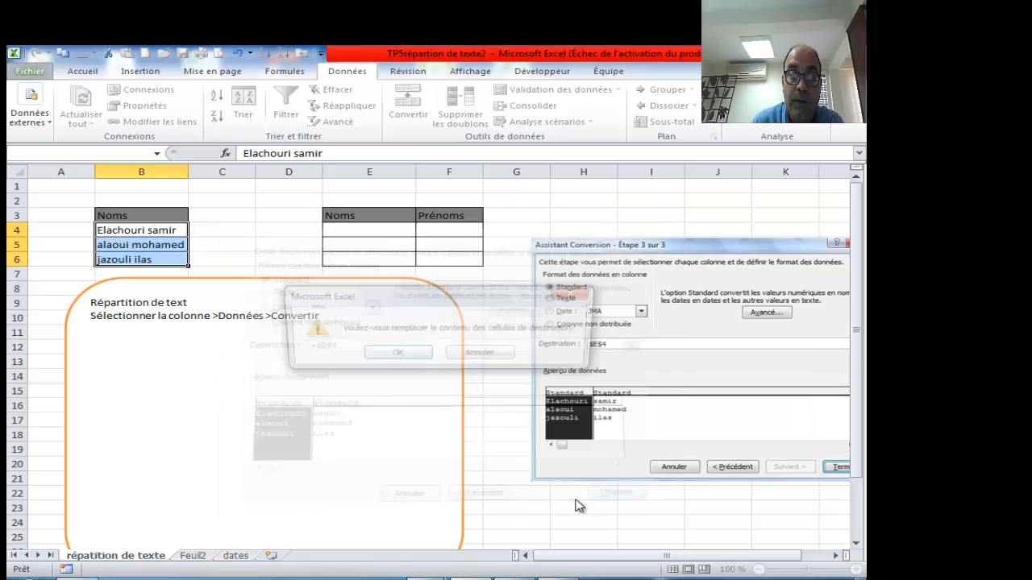
left_click(389, 357)
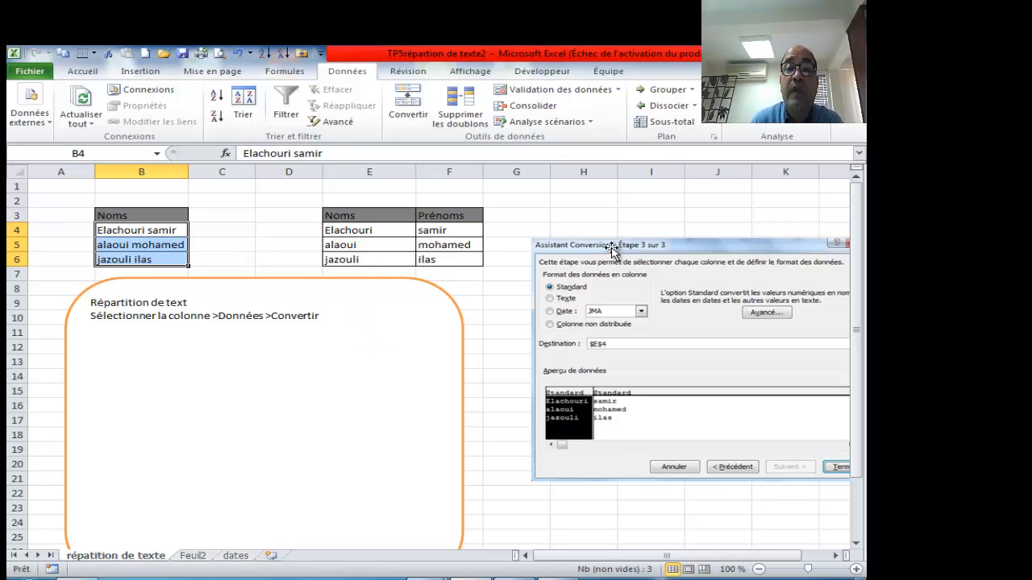
left_click_drag(611, 243, 560, 314)
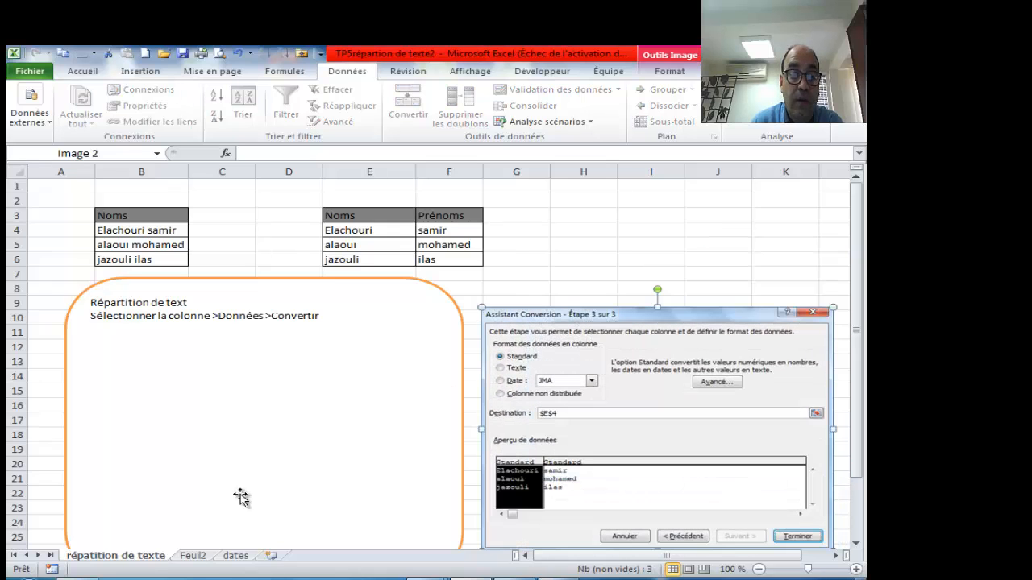
- On Feuil2, delete the full names in B4:B5 to show formula errors, then undo
left_click(193, 555)
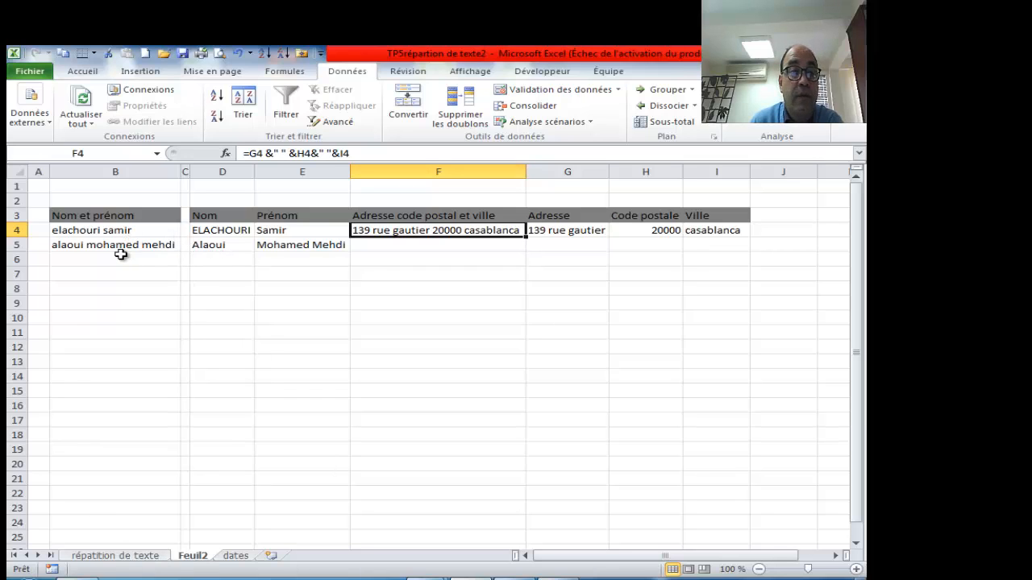
mouse_move(224, 233)
left_mouse_down()
mouse_move(255, 239)
mouse_move(234, 233)
mouse_move(231, 249)
left_mouse_up()
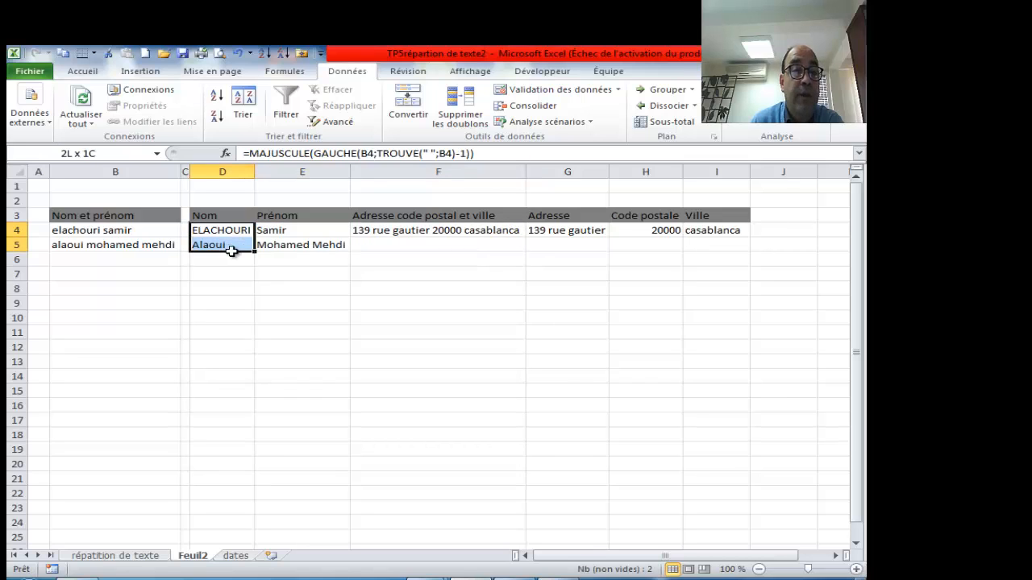
left_click_drag(288, 233, 283, 250)
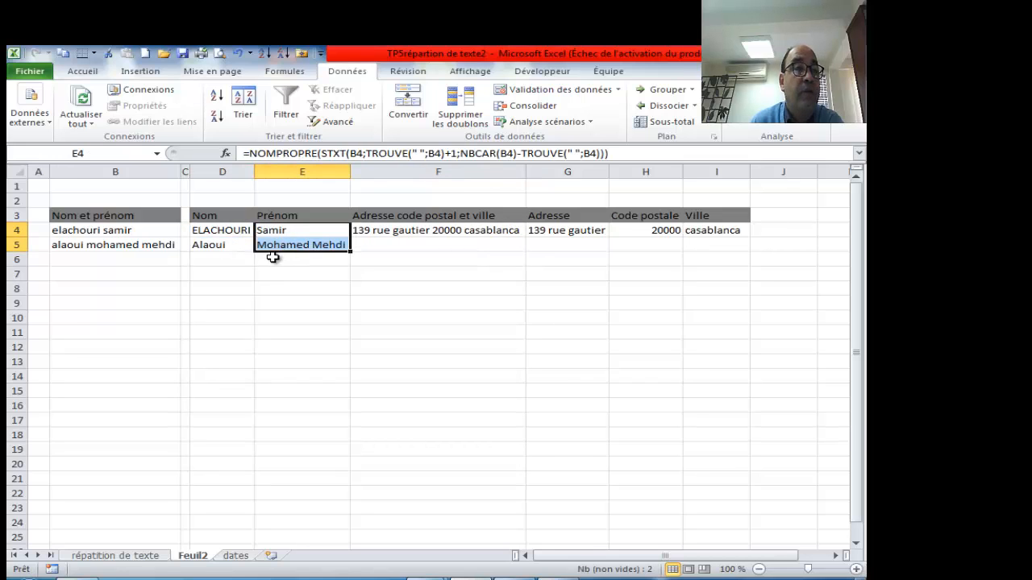
left_click(86, 231)
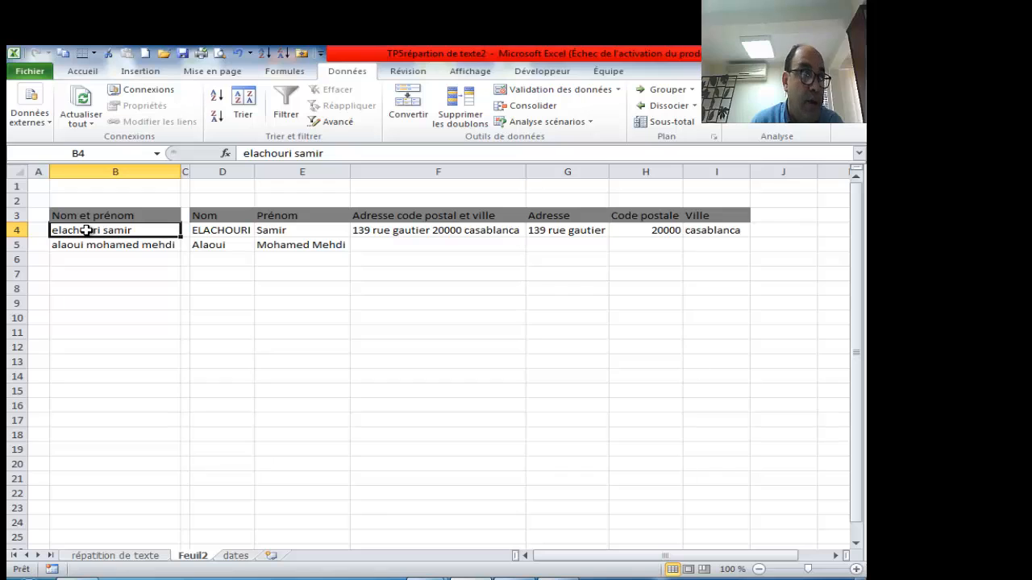
left_click_drag(92, 230, 108, 245)
key("Delete")
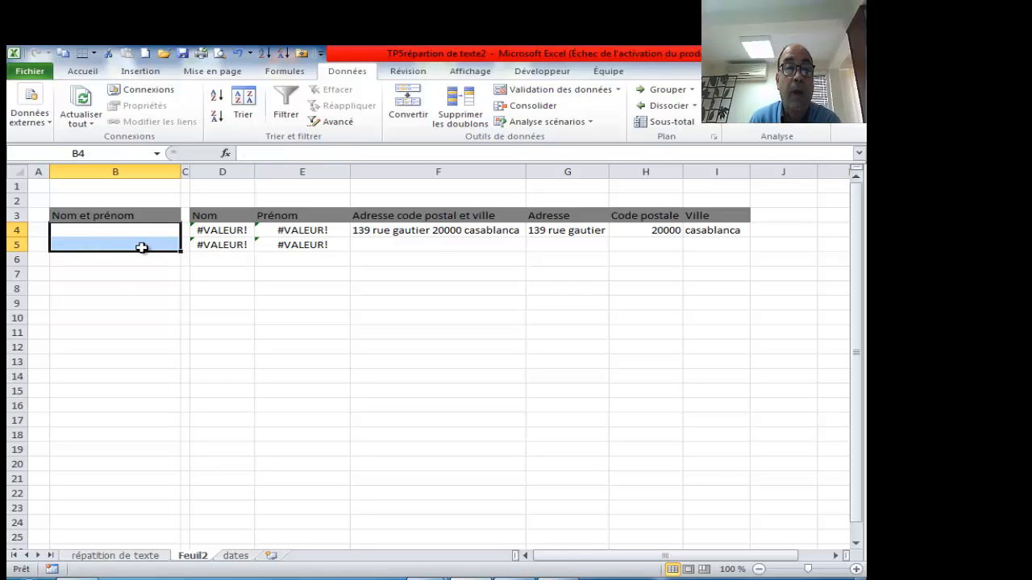
left_click(237, 54)
left_click(261, 273)
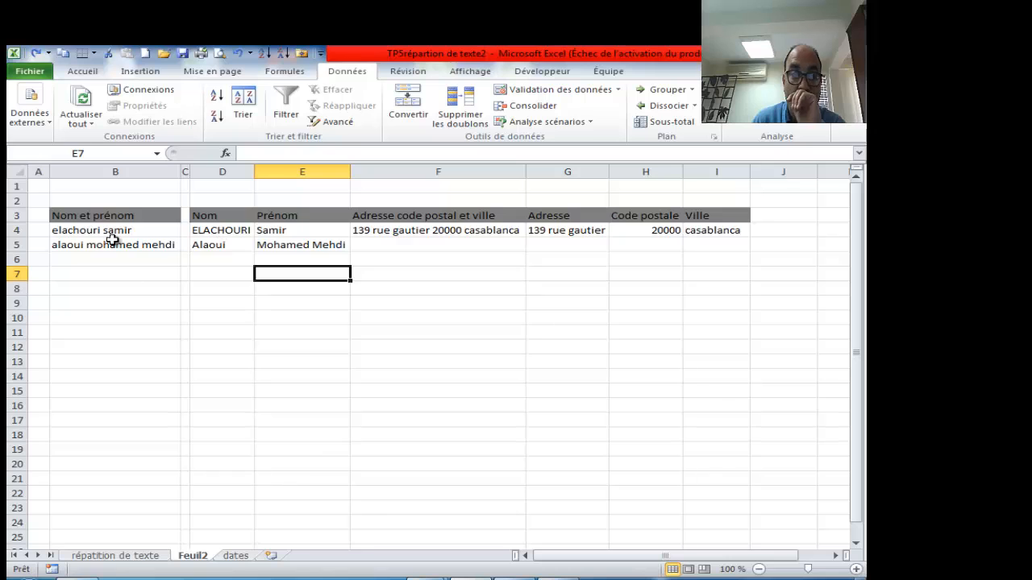
- Copy the Nom and Prénom results D4:E5 and paste them as values at D10
left_click_drag(108, 233, 114, 251)
key("ctrl+c")
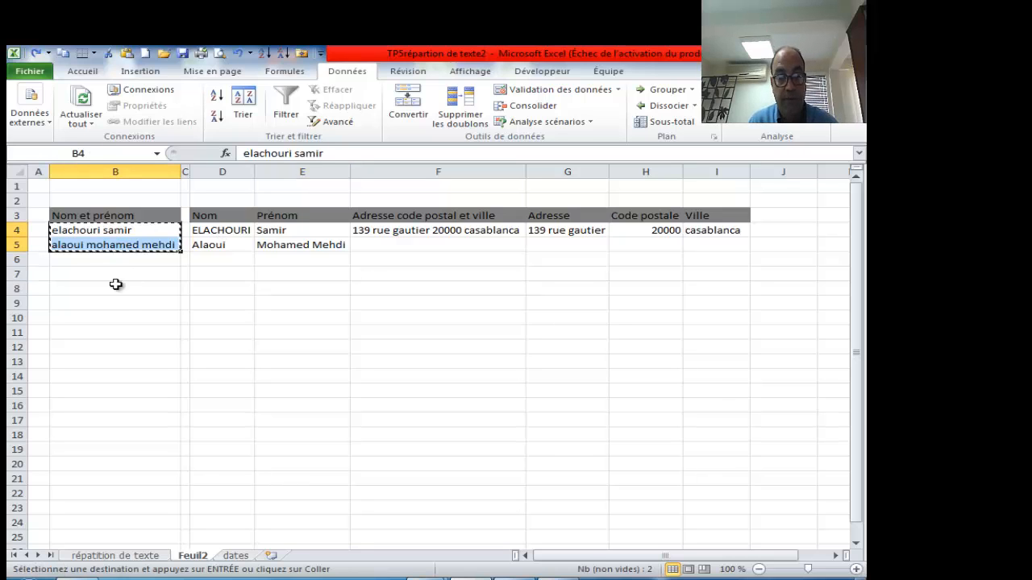
left_click(113, 332)
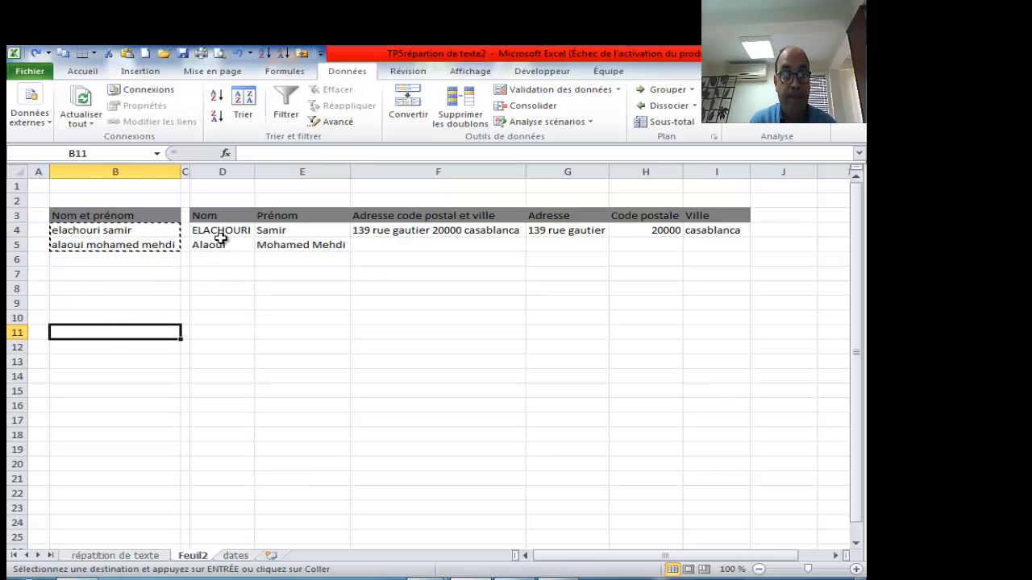
left_click_drag(223, 233, 279, 240)
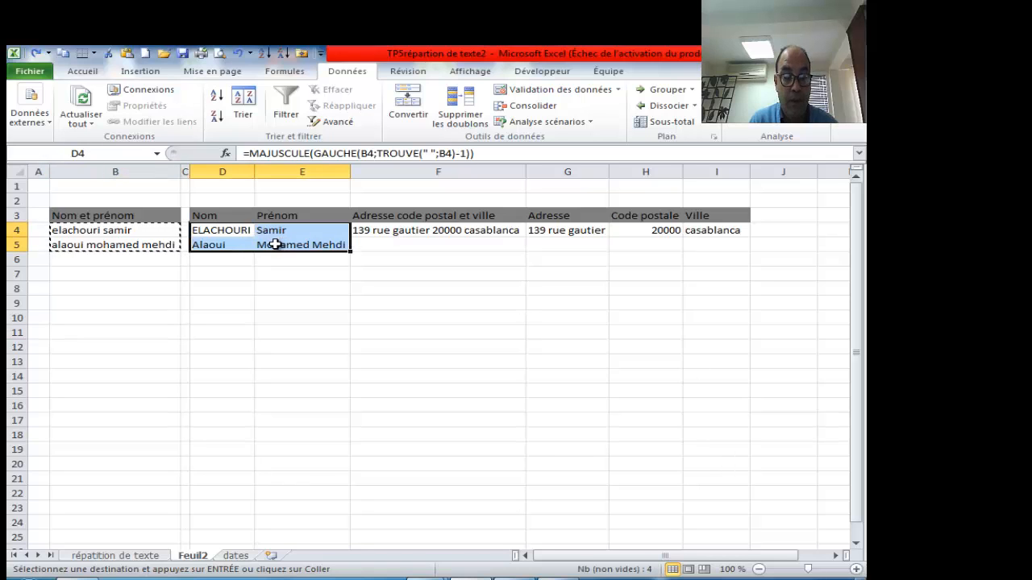
key("ctrl+c")
left_click(221, 319)
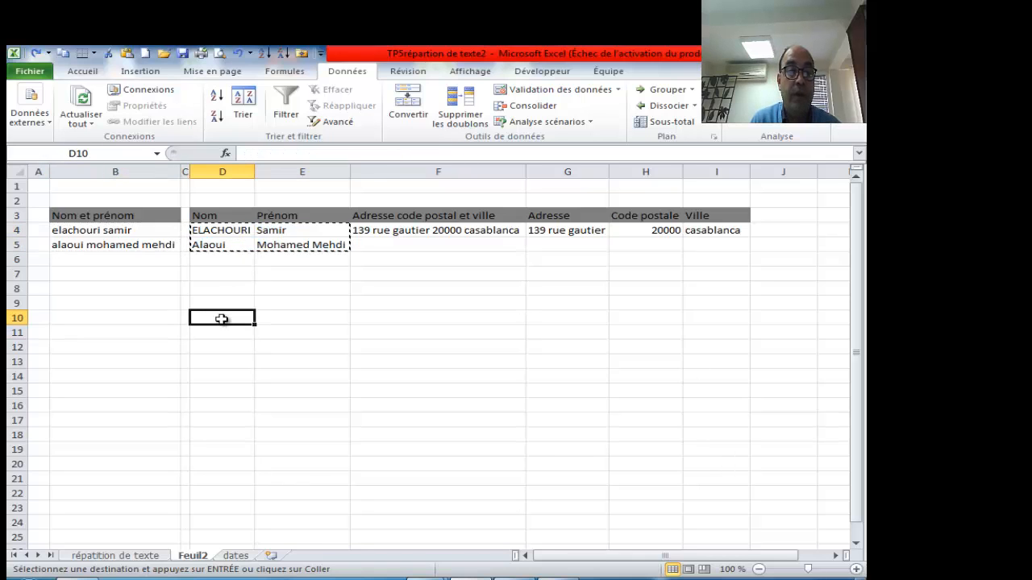
right_click(223, 321)
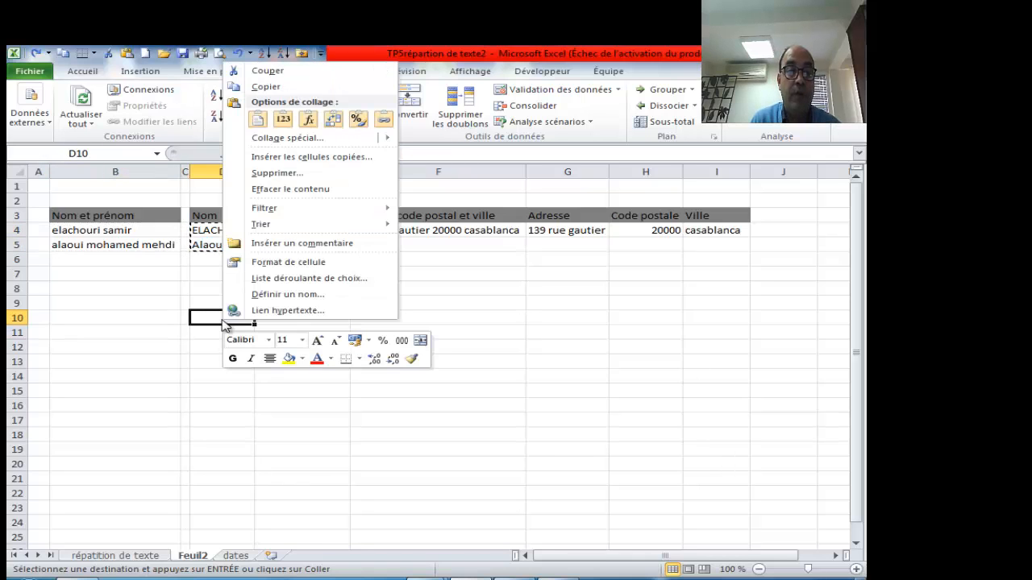
left_click(283, 120)
left_click(292, 367)
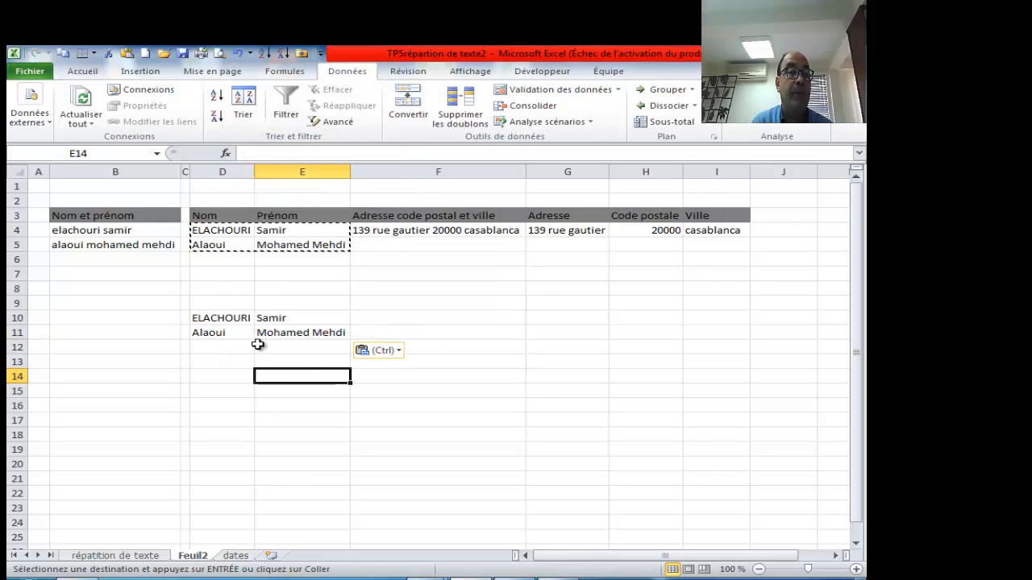
left_click(408, 317)
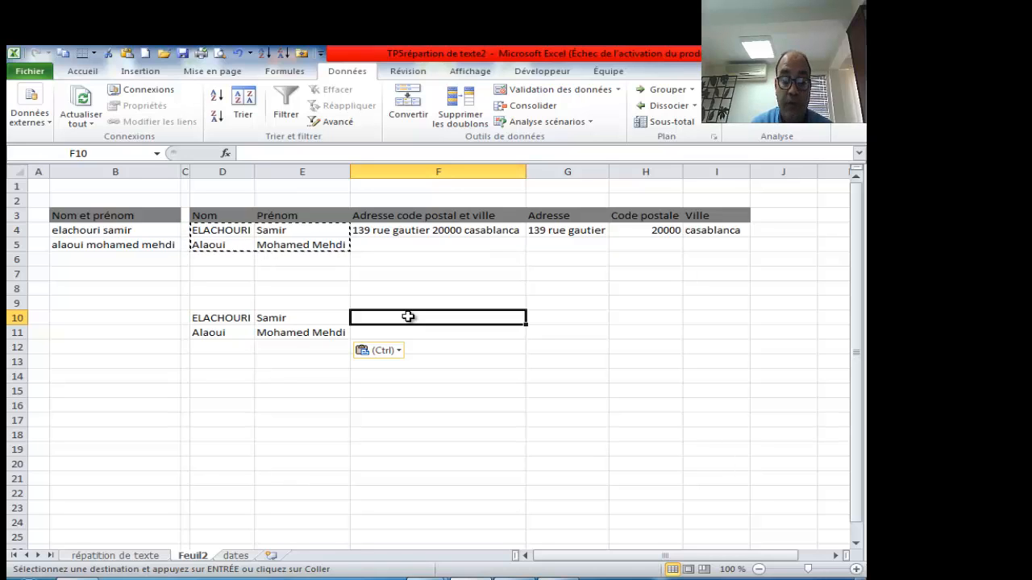
type("=")
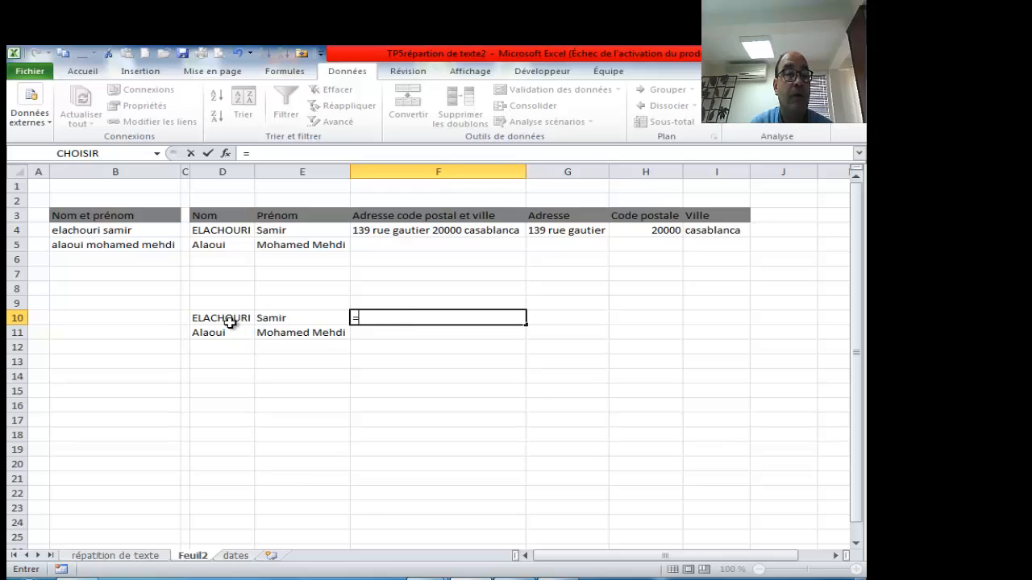
left_click(230, 318)
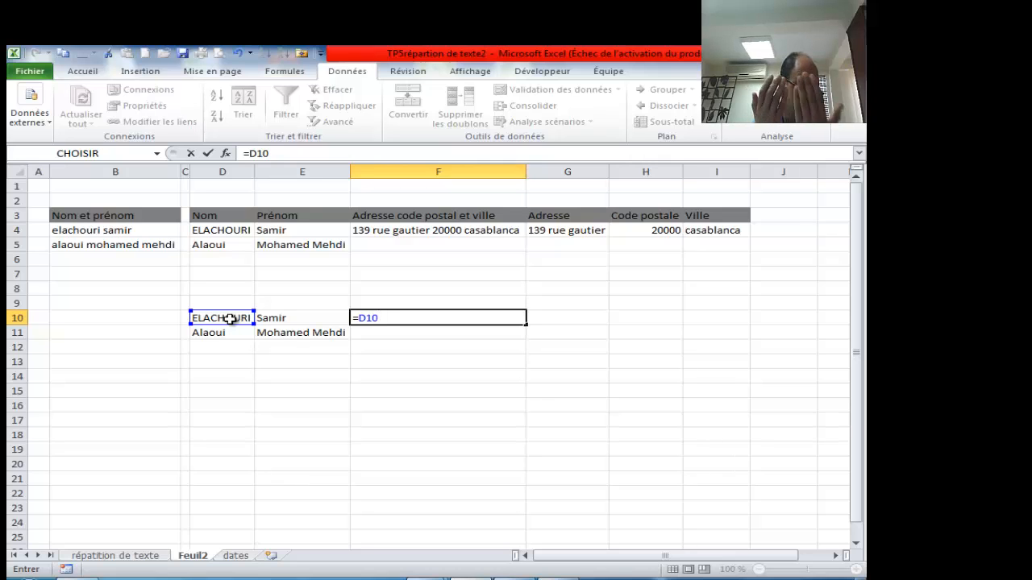
type("&")
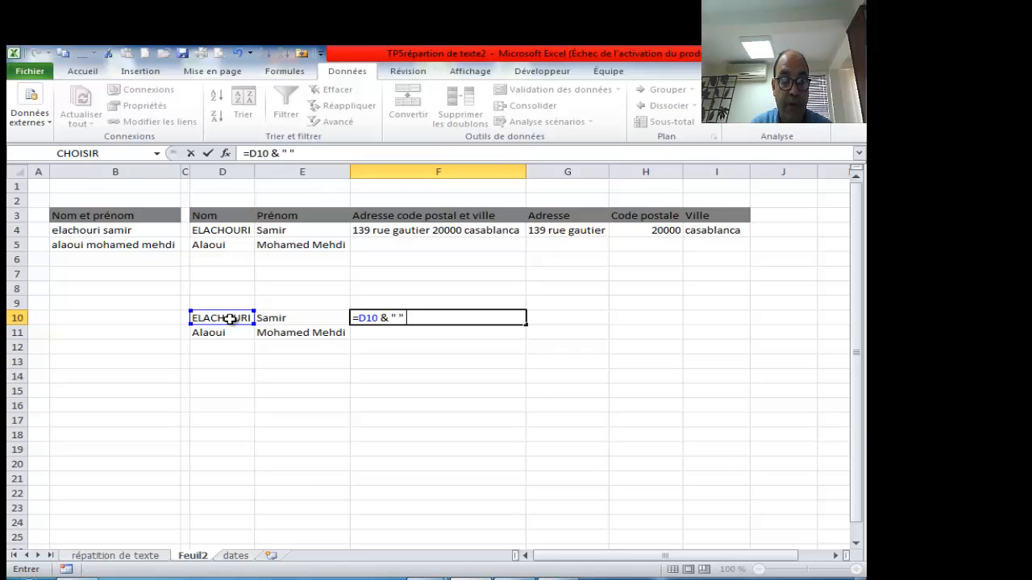
type("\" \" &")
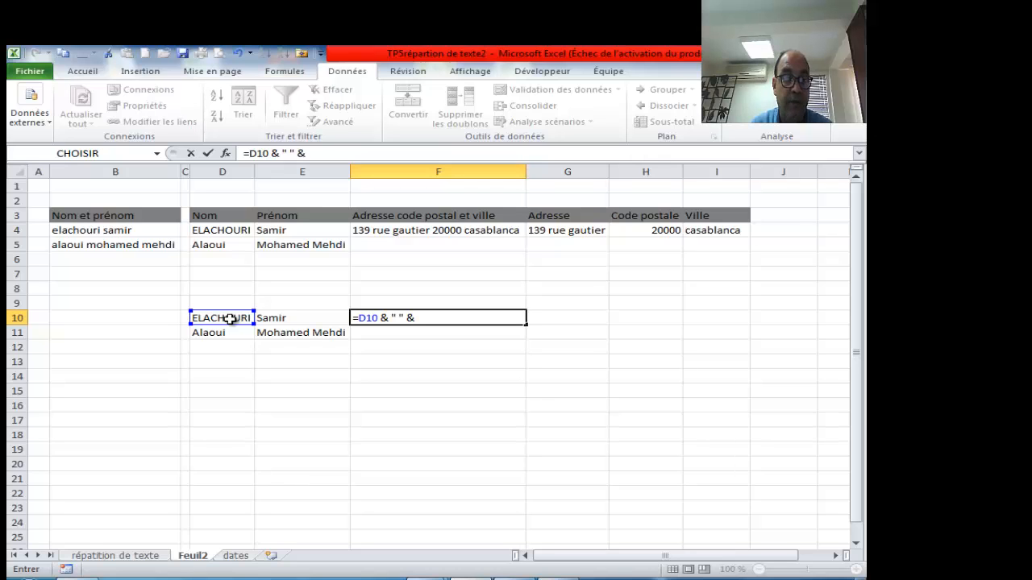
left_click(289, 319)
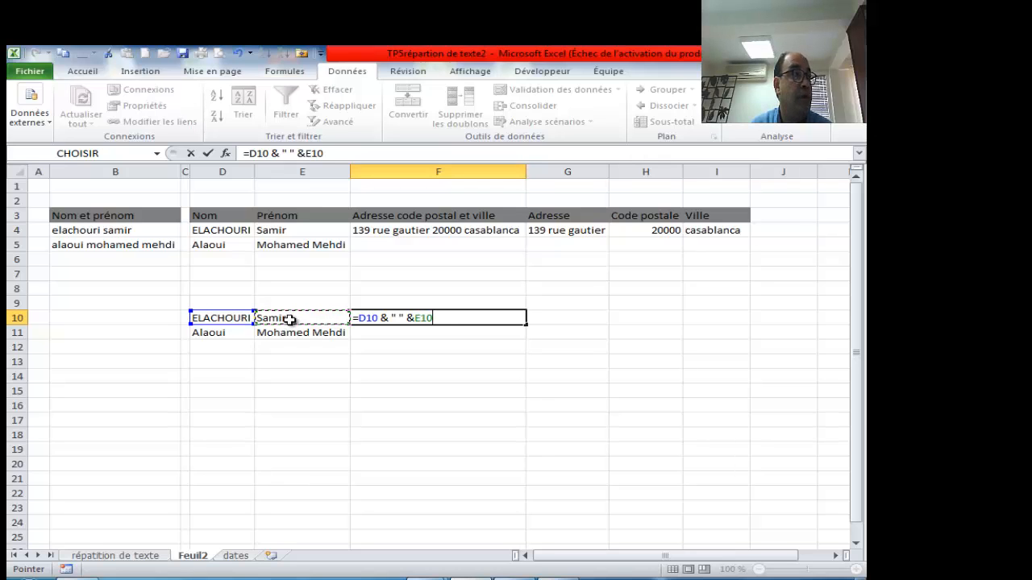
left_click(415, 319)
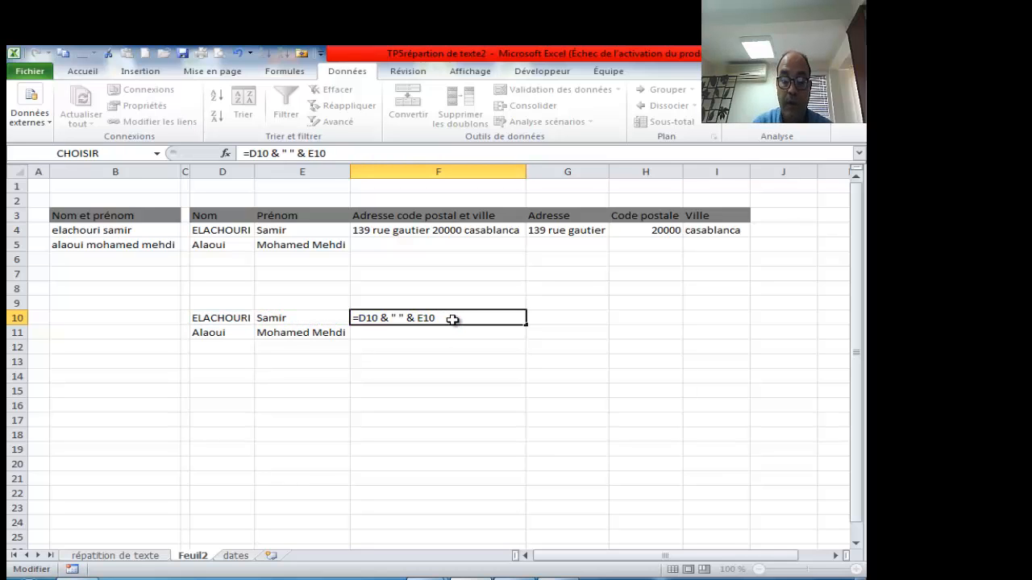
key("Return")
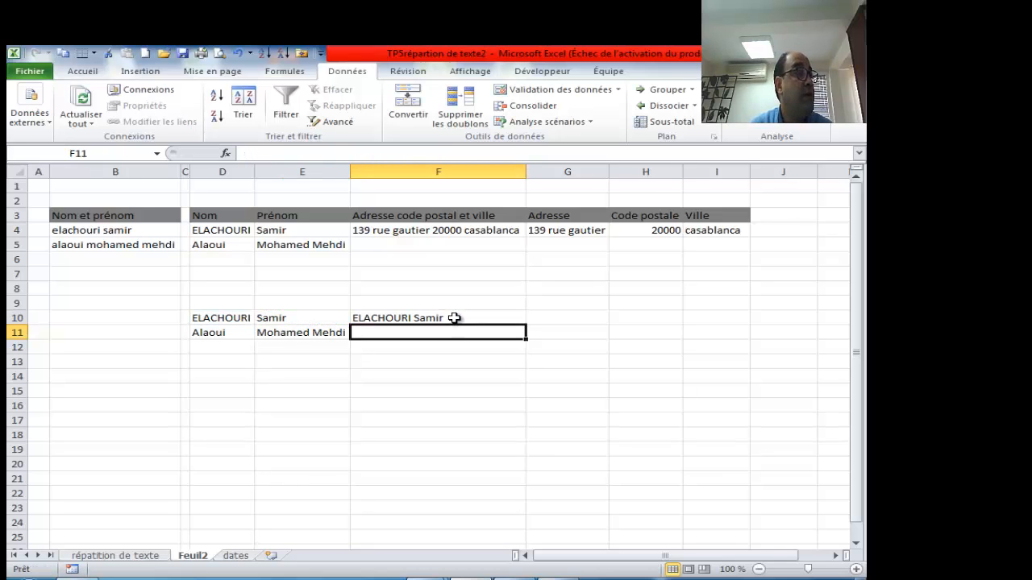
left_click(450, 318)
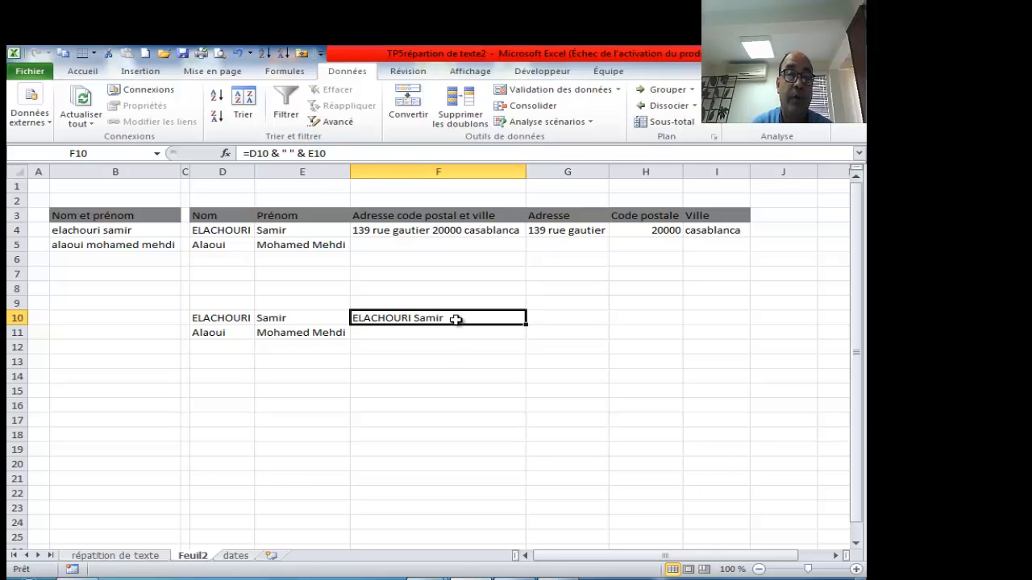
double_click(453, 318)
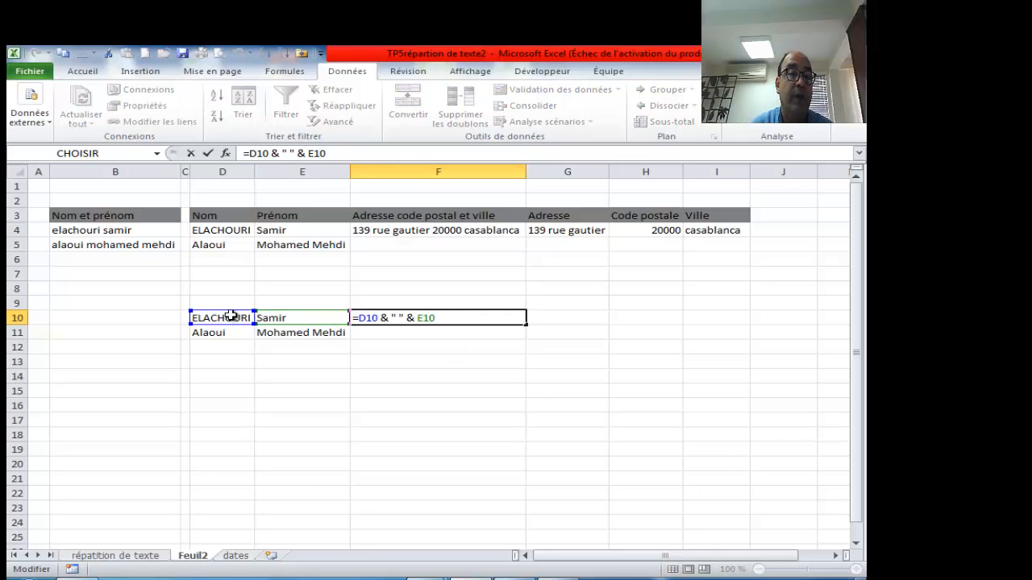
double_click(384, 318)
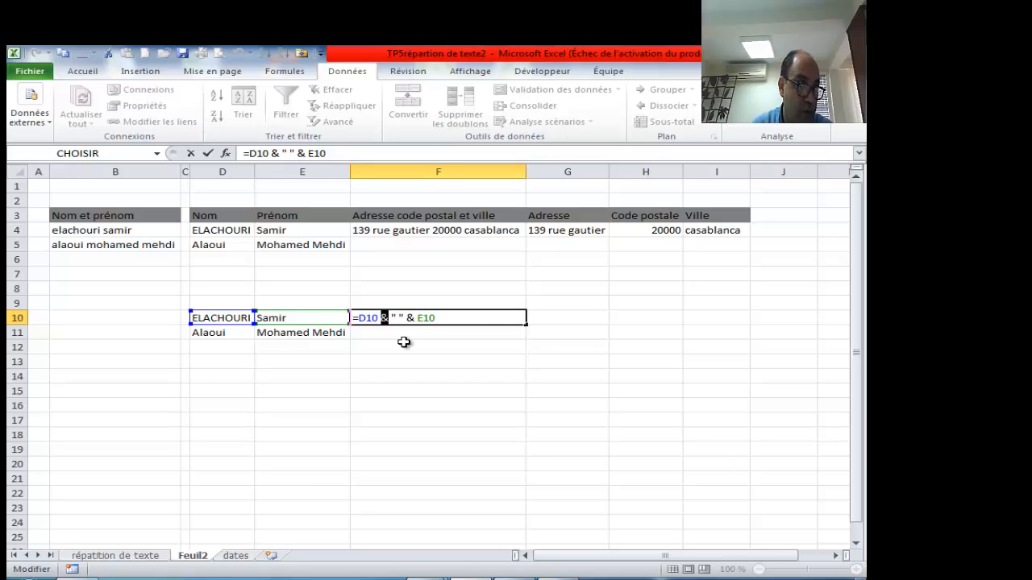
double_click(398, 318)
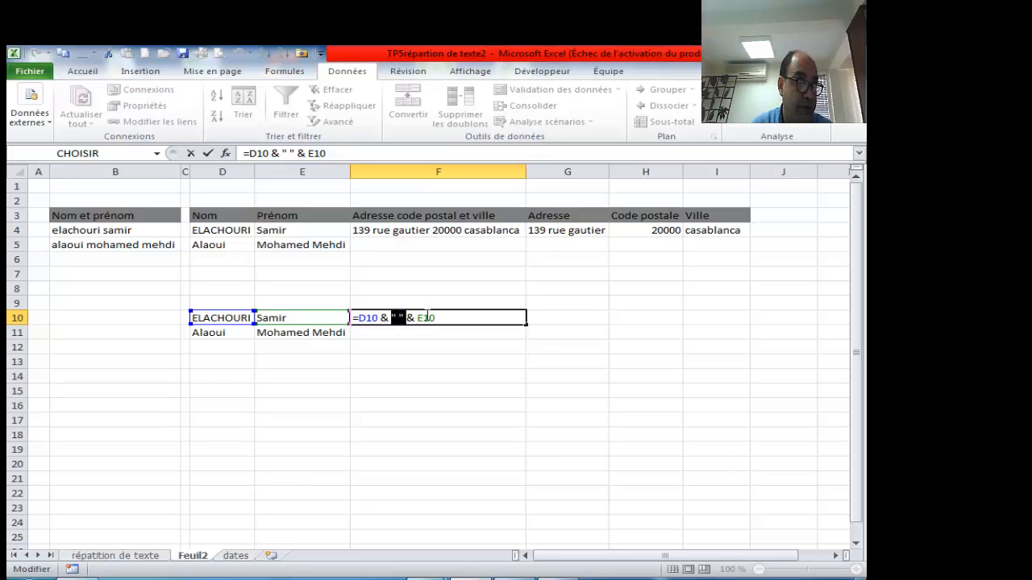
double_click(410, 317)
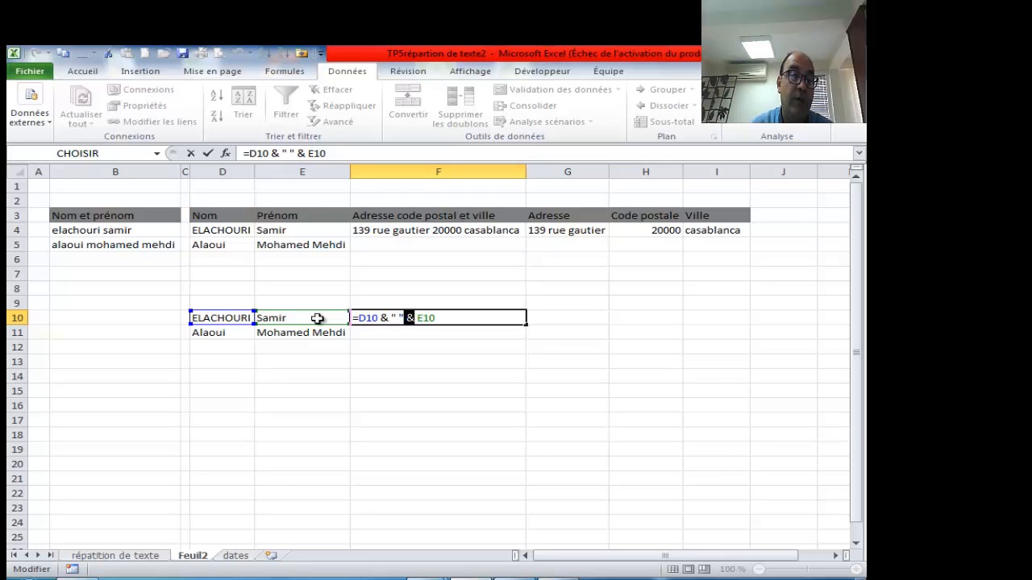
left_click_drag(458, 316, 404, 308)
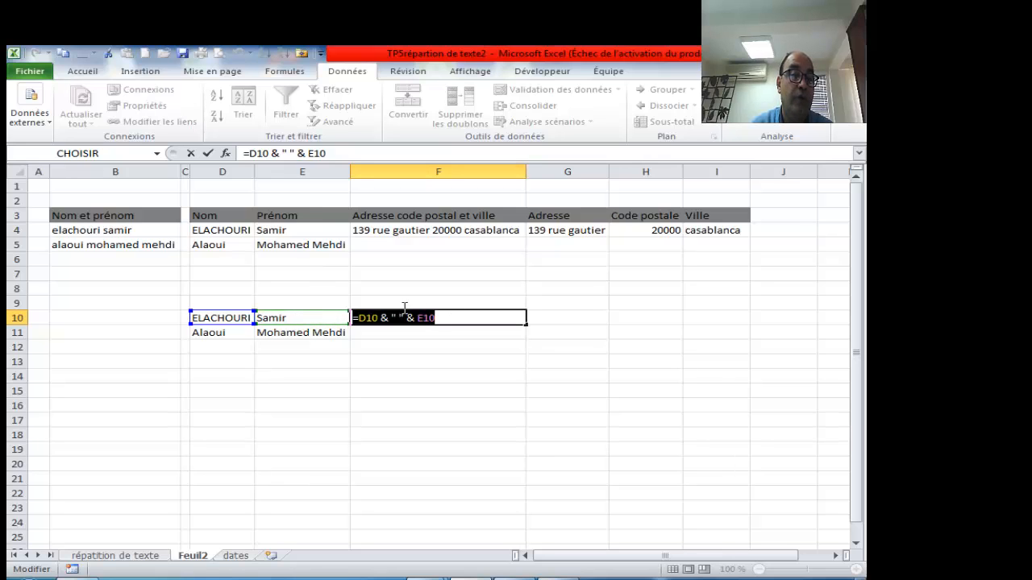
key("BackSpace")
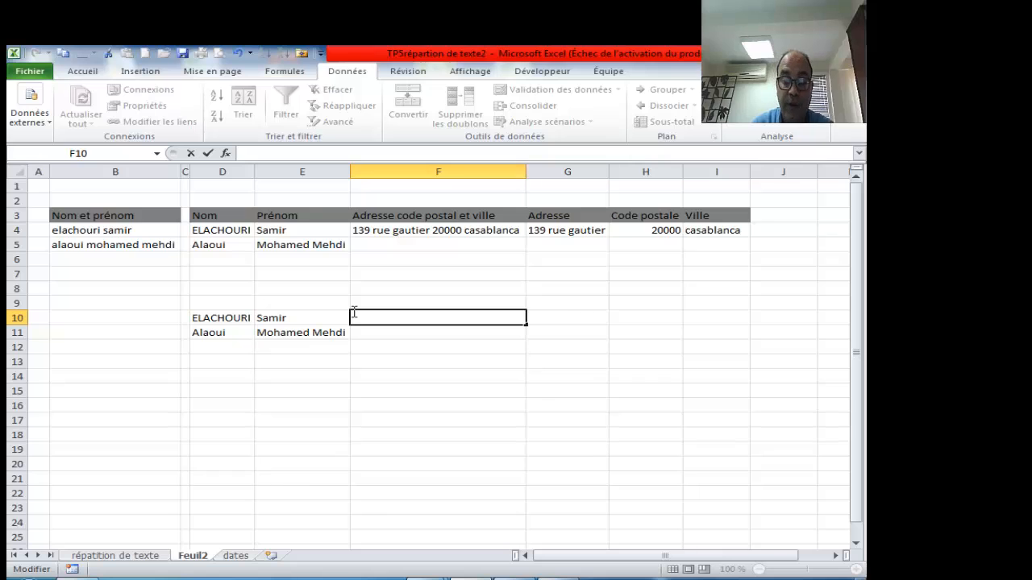
- Enter =D10 & " " & E10 in F10 to join Nom and Prénom
type("=")
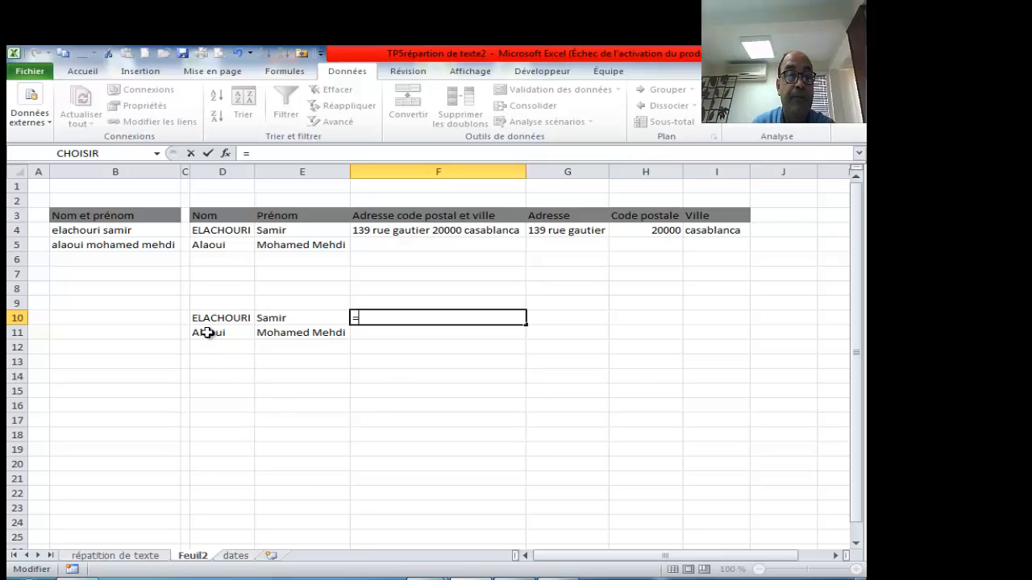
left_click(217, 317)
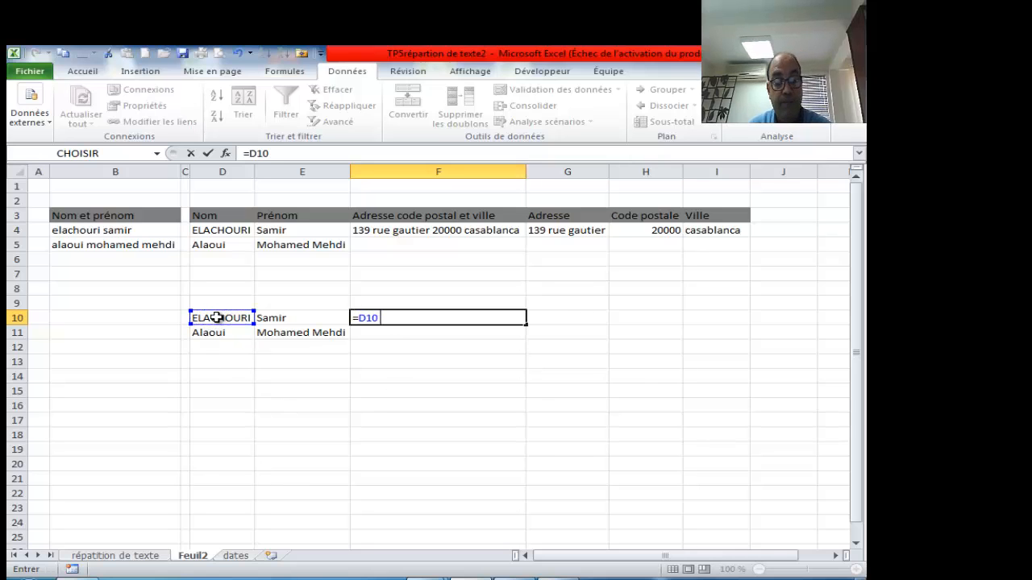
type("&")
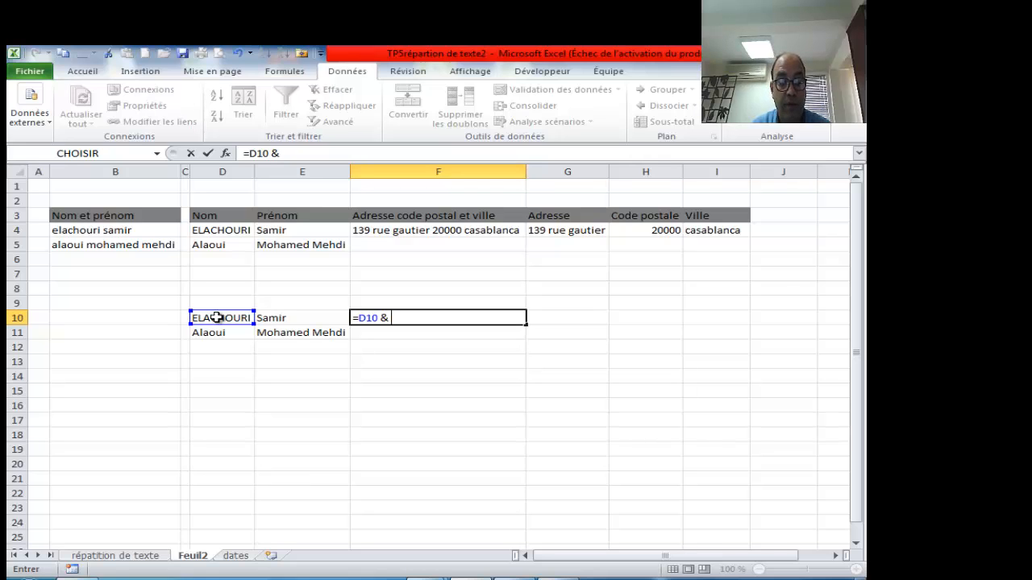
type(" \" \"")
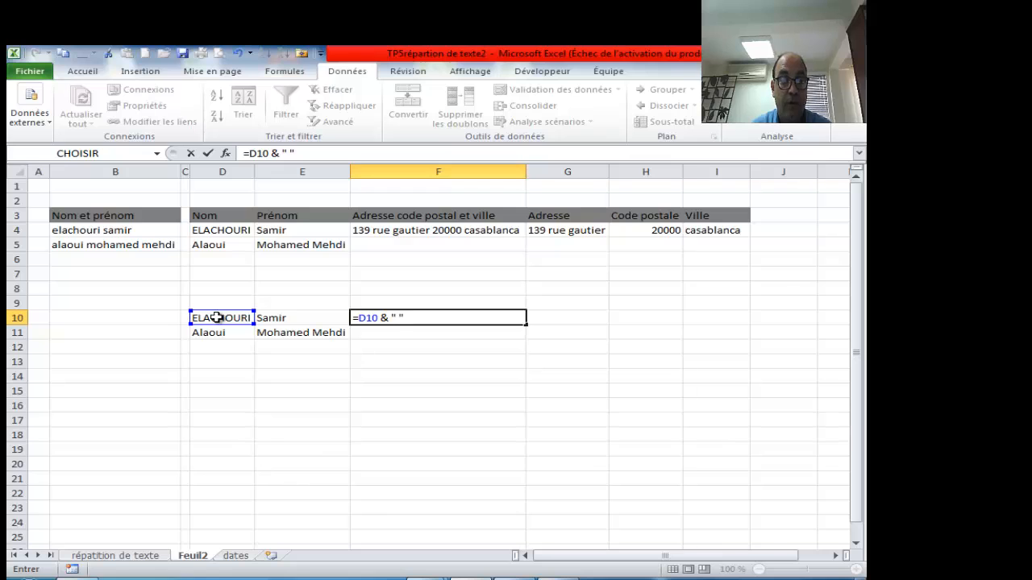
type(" \" &")
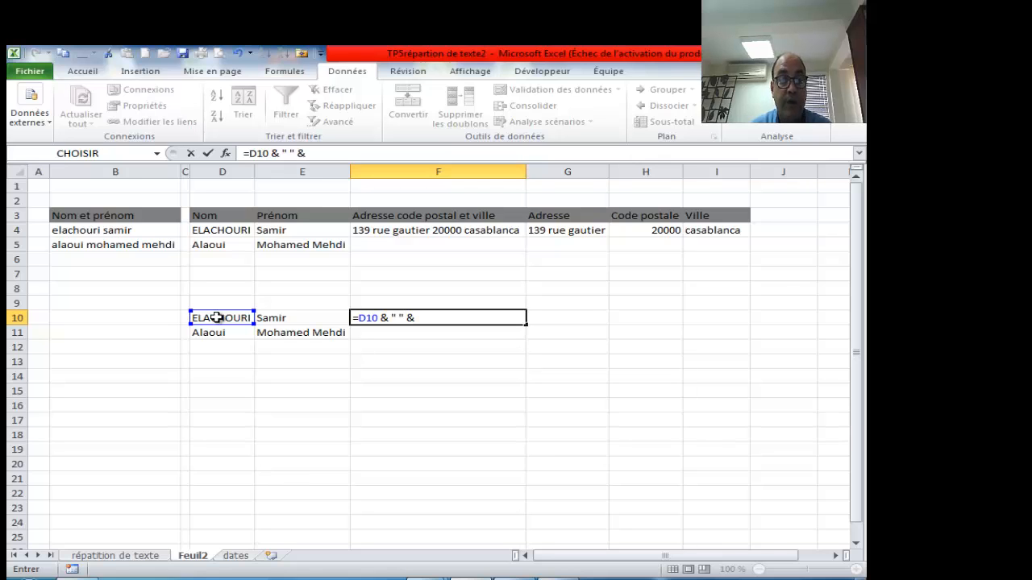
left_click(303, 317)
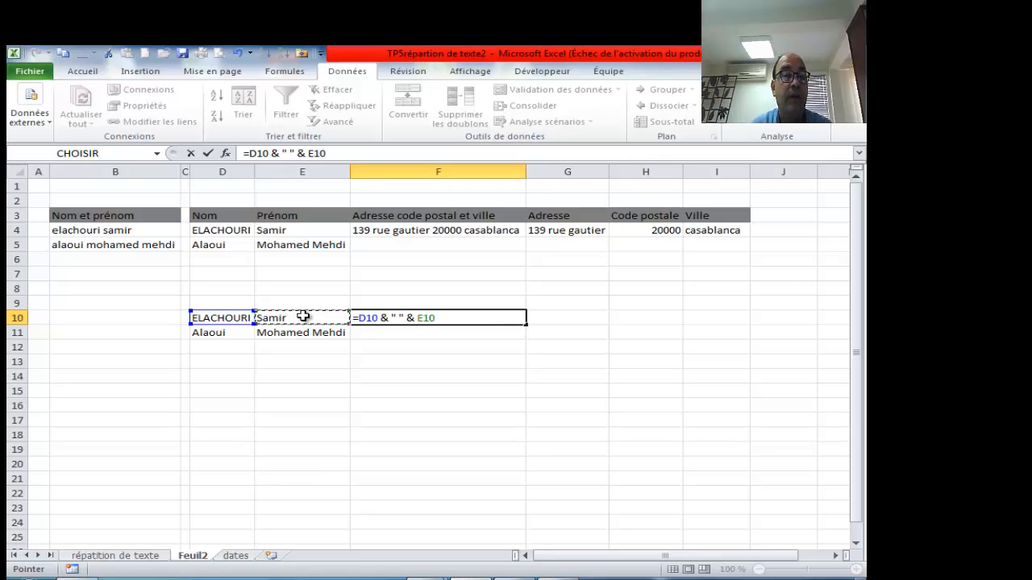
key("Return")
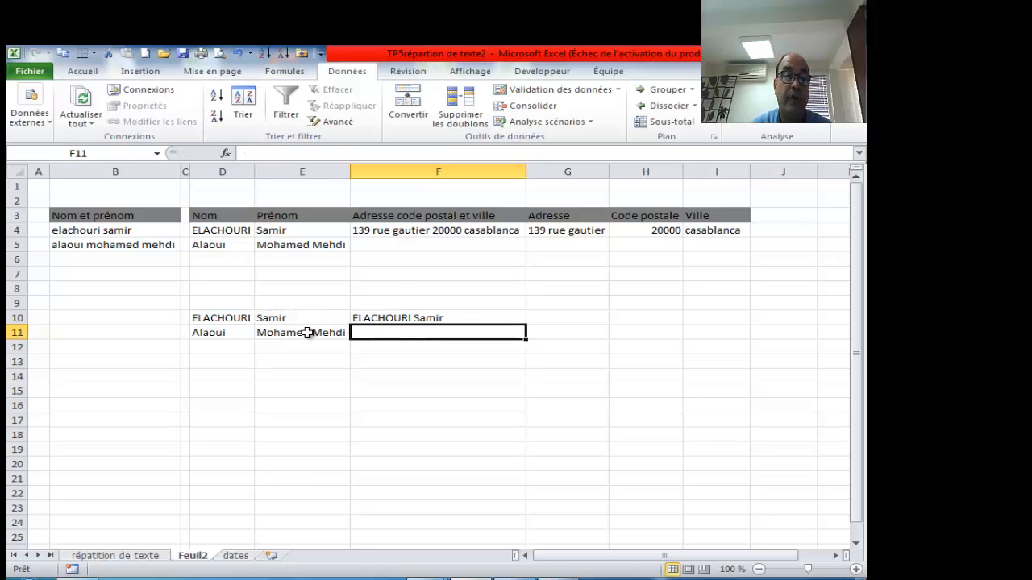
- Fill the F10 joining formula down to F11, then inspect the formulas in F10 and F4
left_click(484, 319)
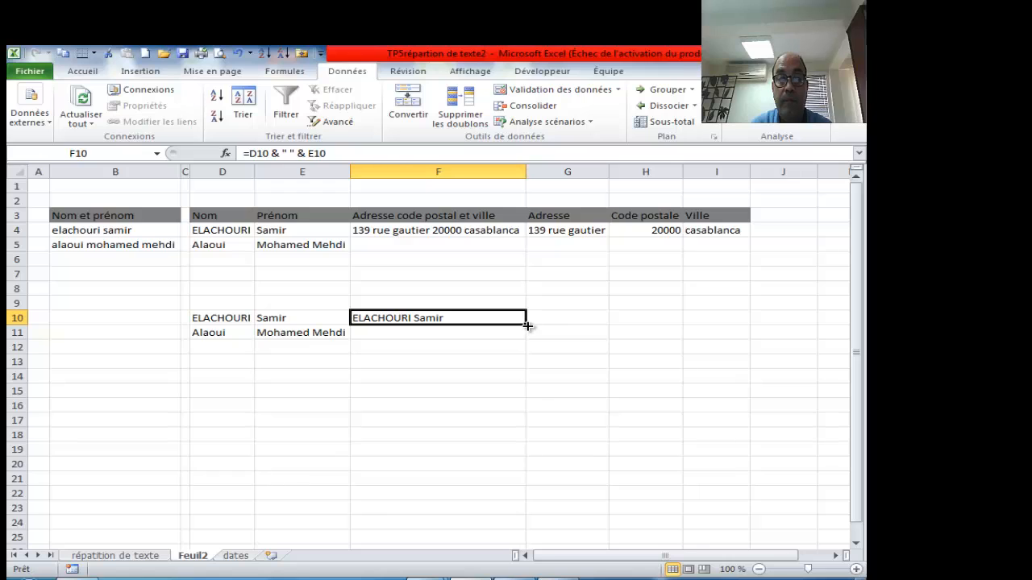
left_click_drag(527, 325, 529, 336)
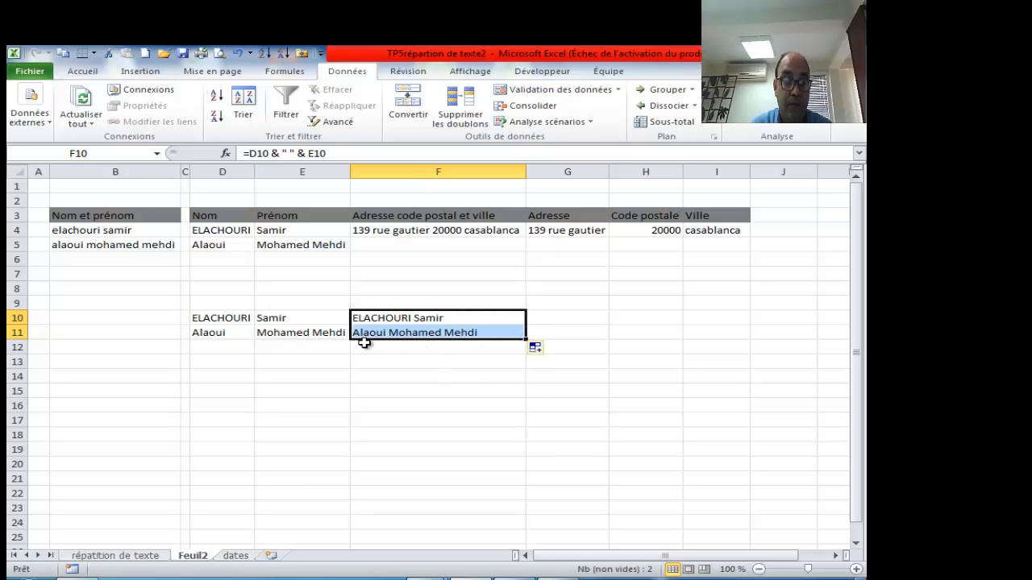
left_click(465, 322)
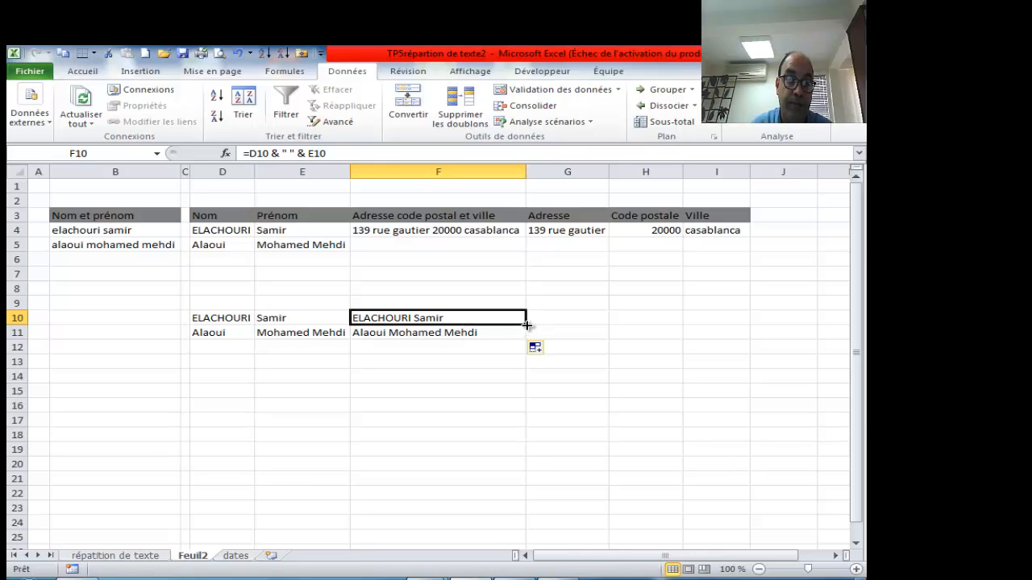
left_click_drag(525, 326, 522, 334)
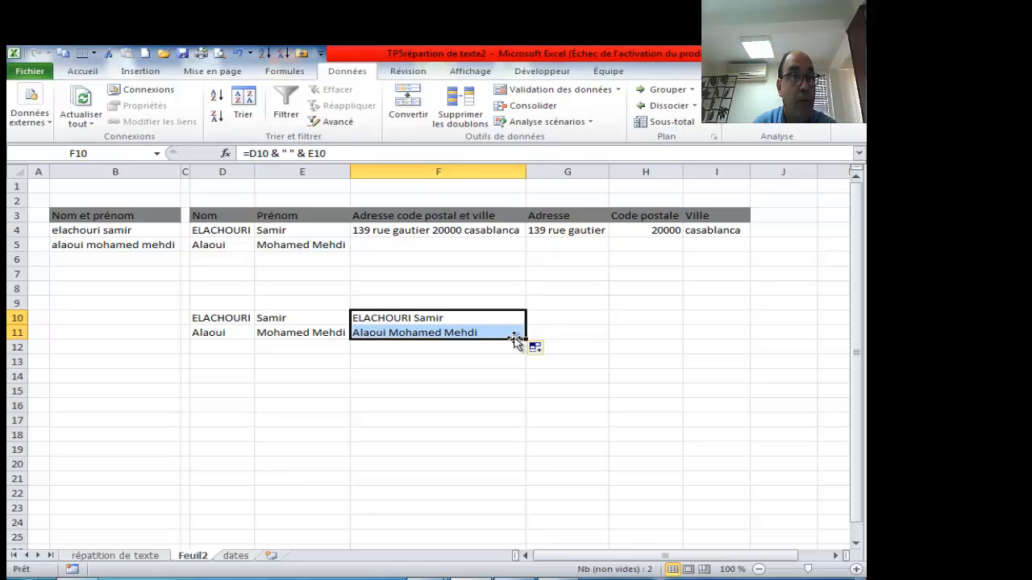
left_click(461, 358)
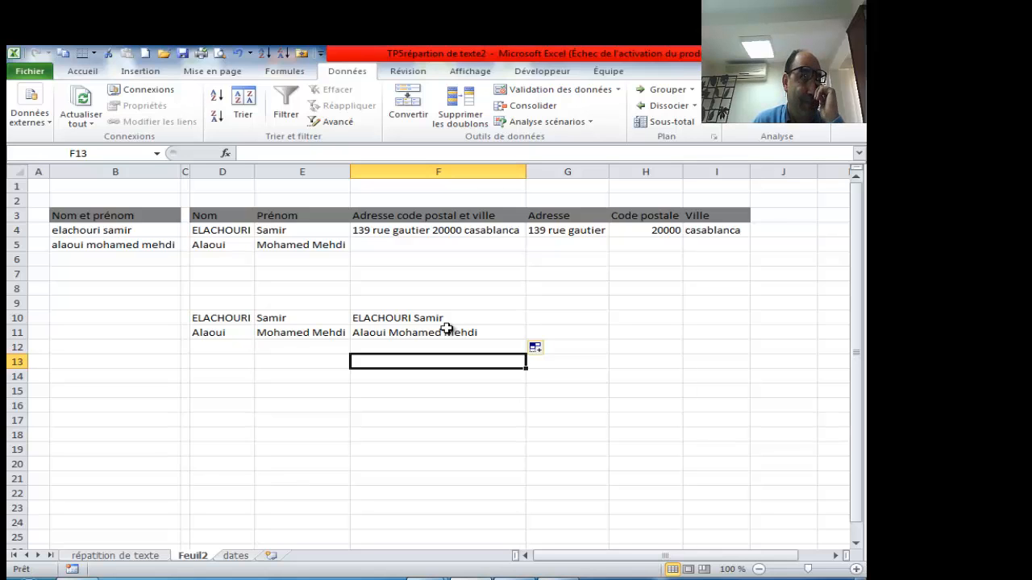
left_click(438, 319)
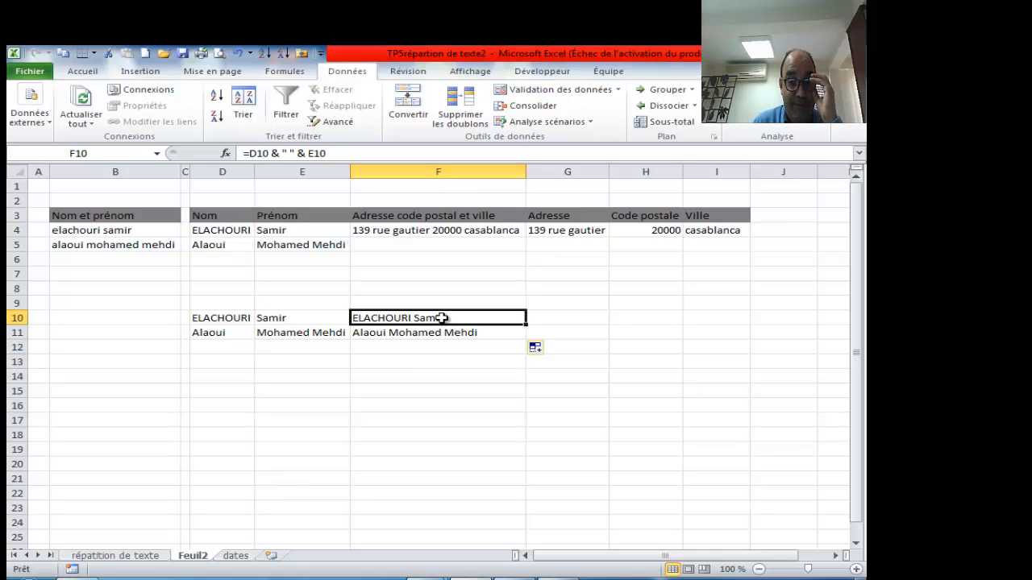
left_click(413, 233)
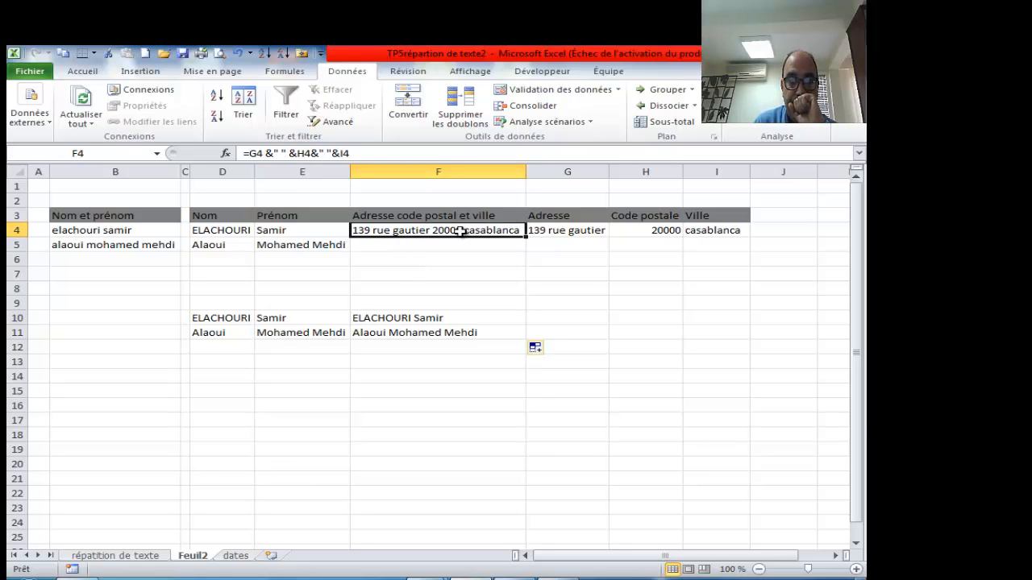
- Clear F4 and go over the street, postal code and city in G4, H4 and I4
key("Delete")
left_click(546, 231)
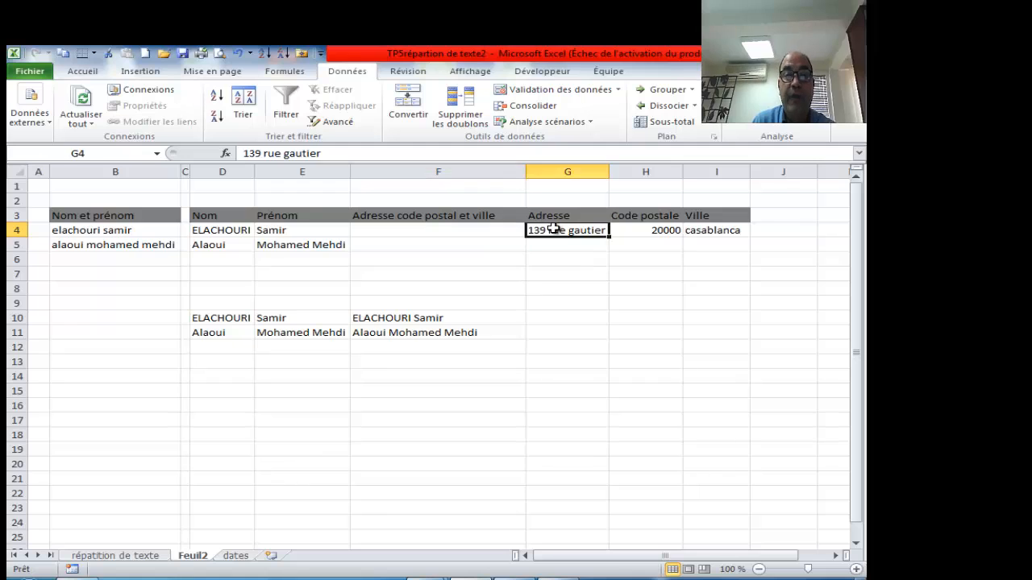
left_click(638, 229)
left_click(689, 231)
left_click(463, 228)
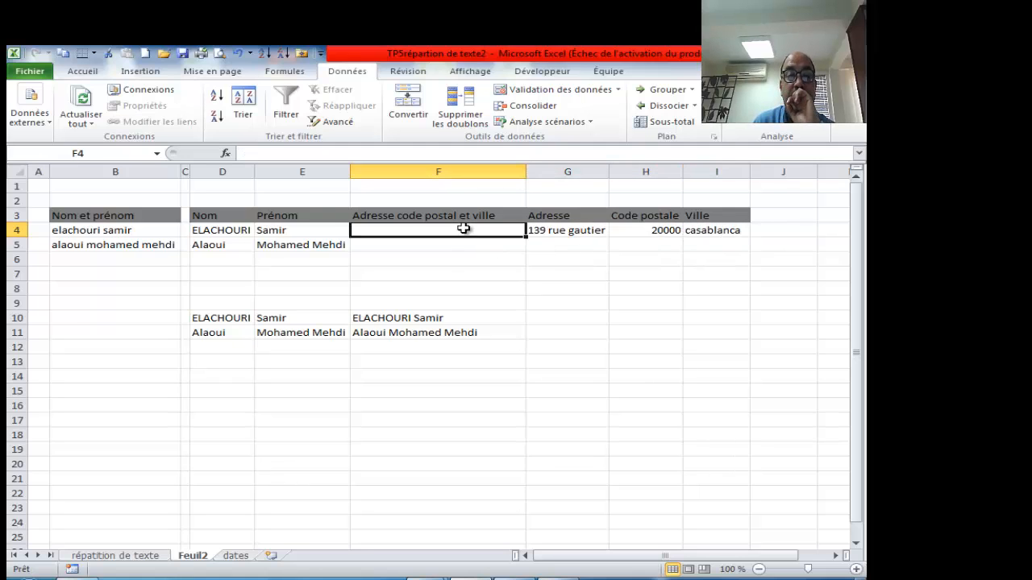
left_click(562, 231)
left_click(657, 231)
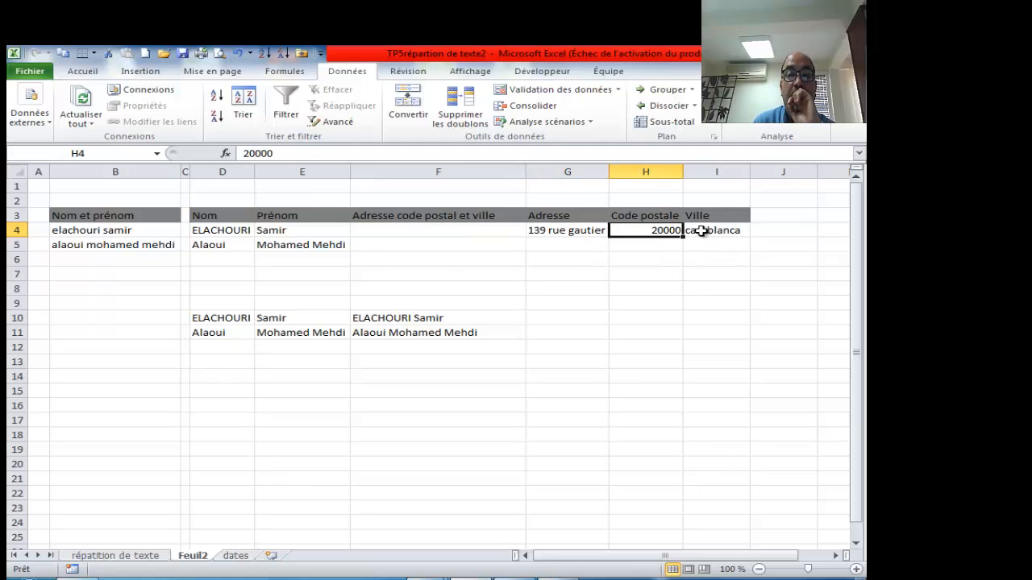
left_click(702, 232)
left_click(459, 231)
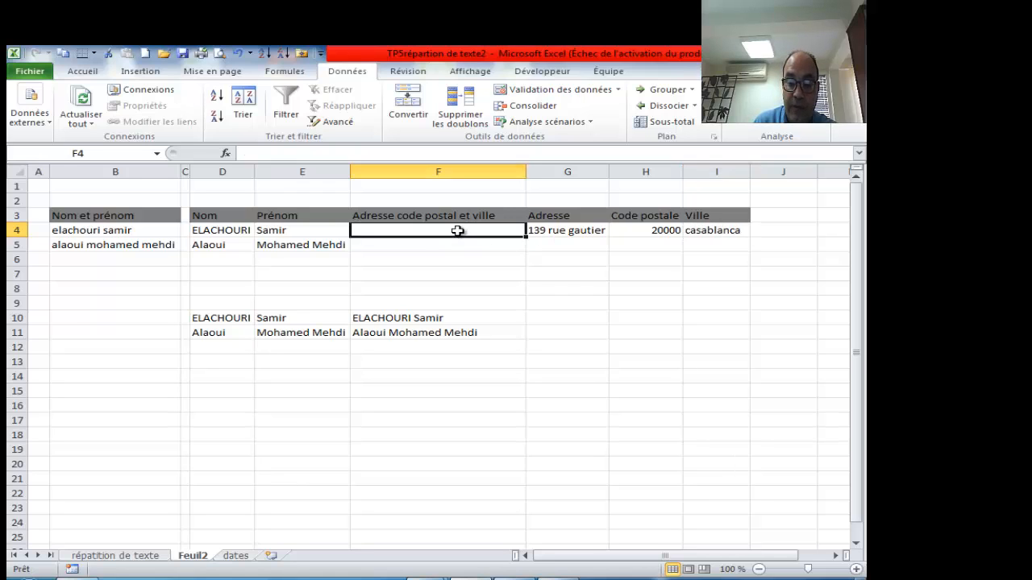
type("=")
left_click(579, 231)
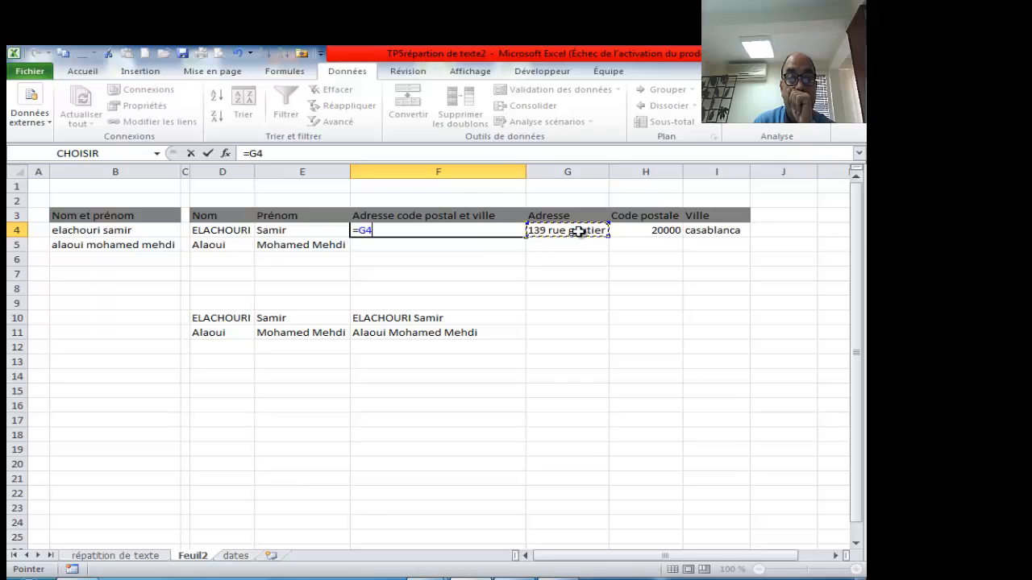
type("&")
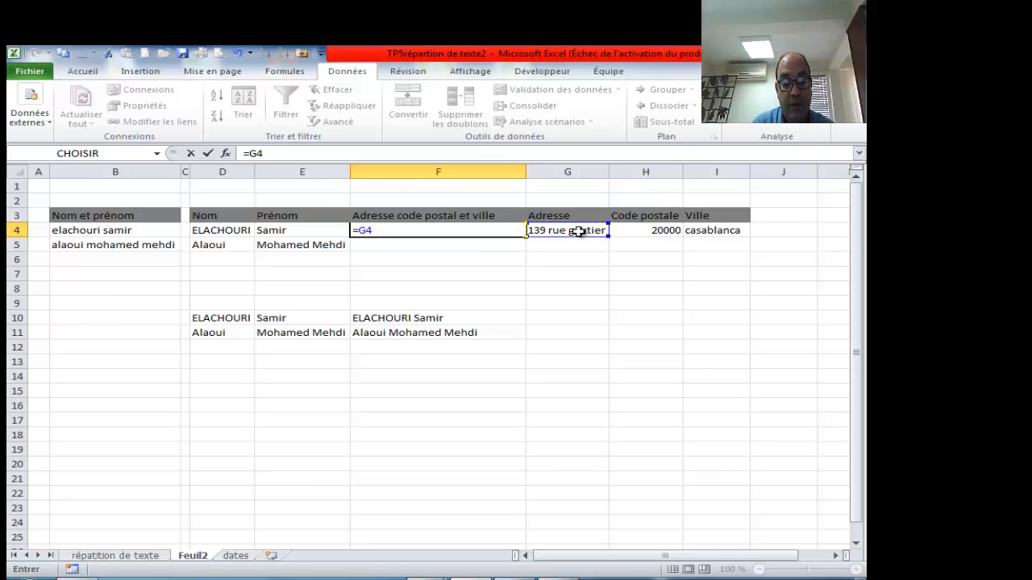
type("\" \"")
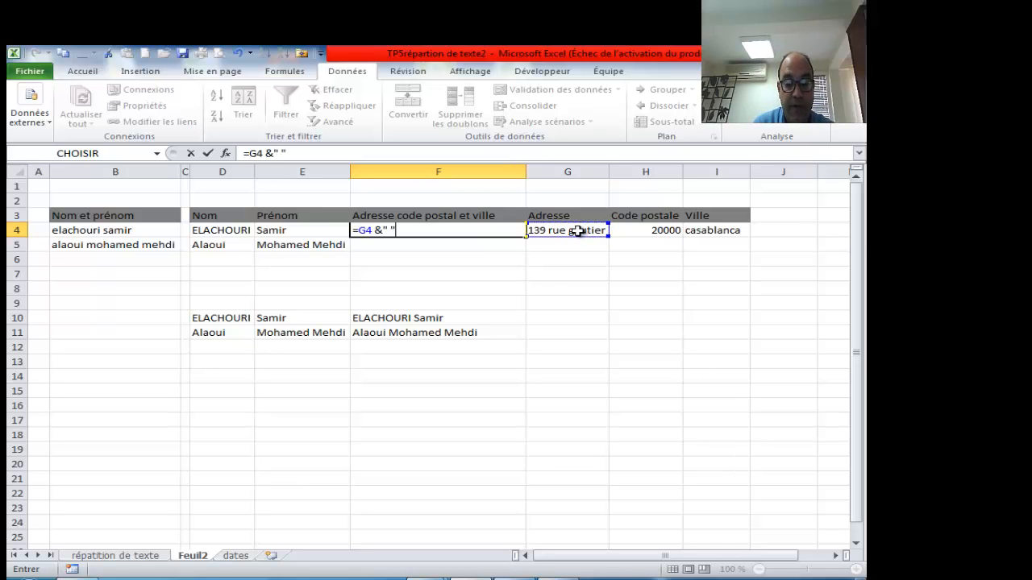
type("&")
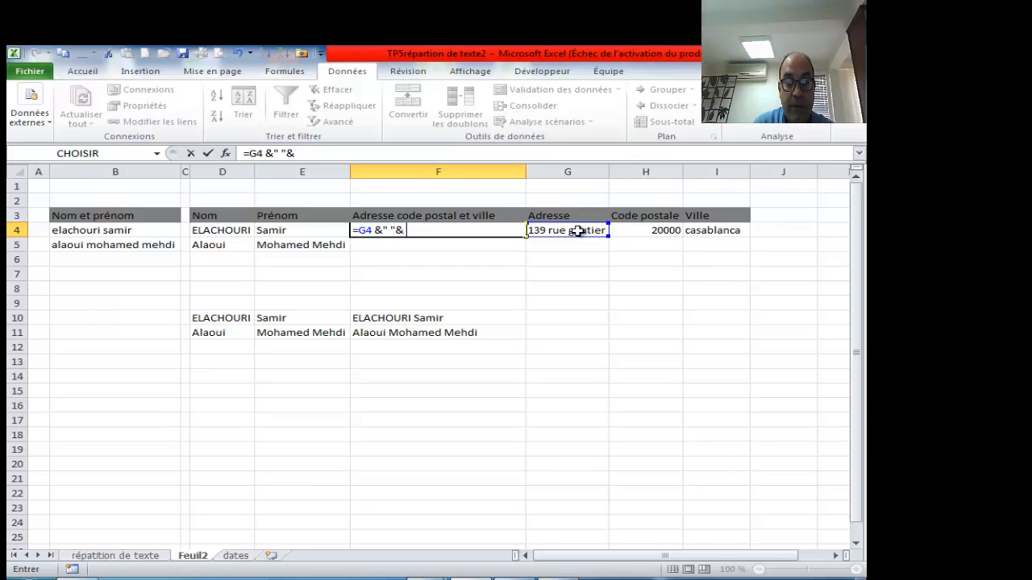
left_click(653, 230)
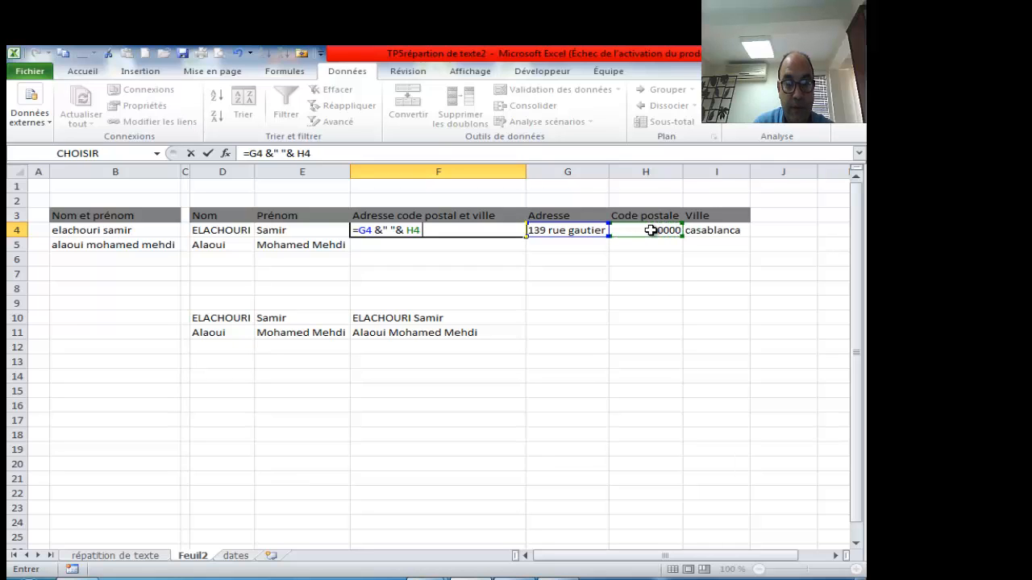
type("&")
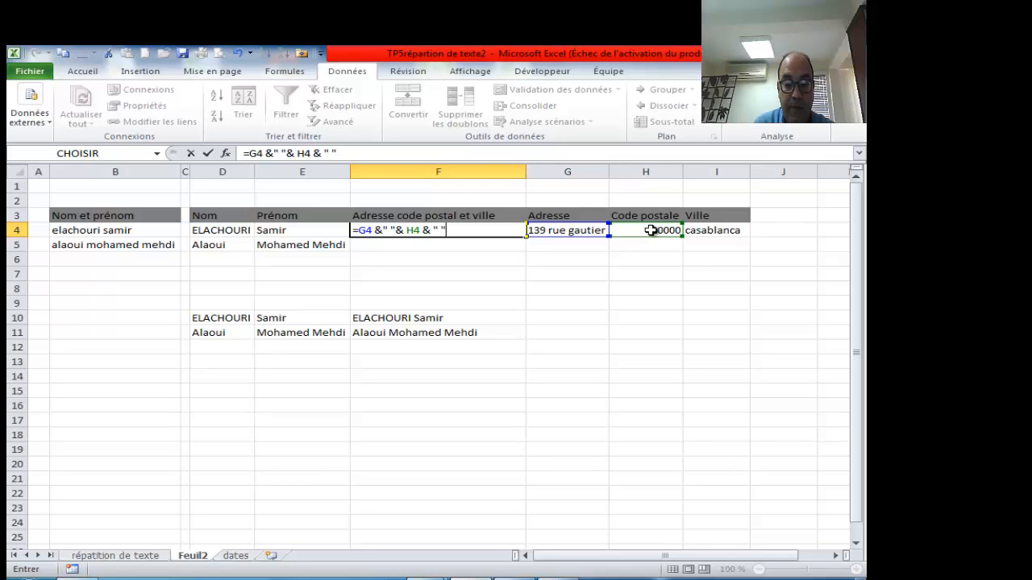
type(" \" \"&")
left_click(720, 231)
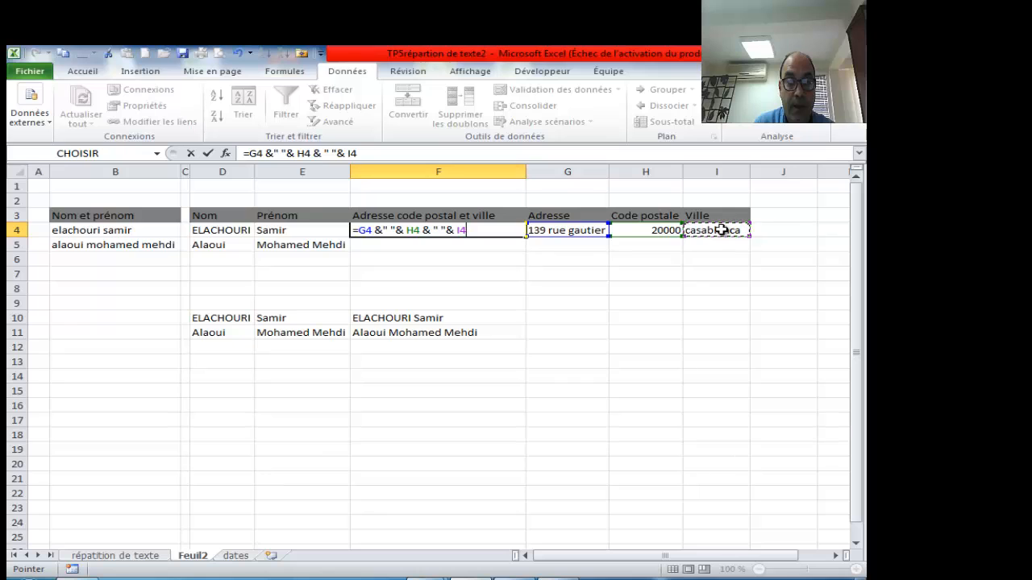
key("Return")
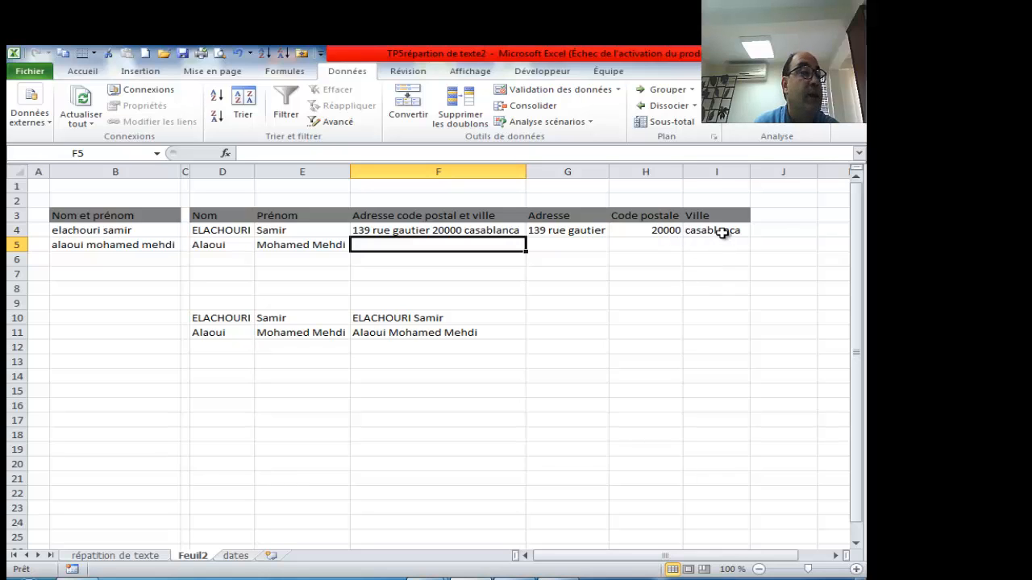
left_click(515, 231)
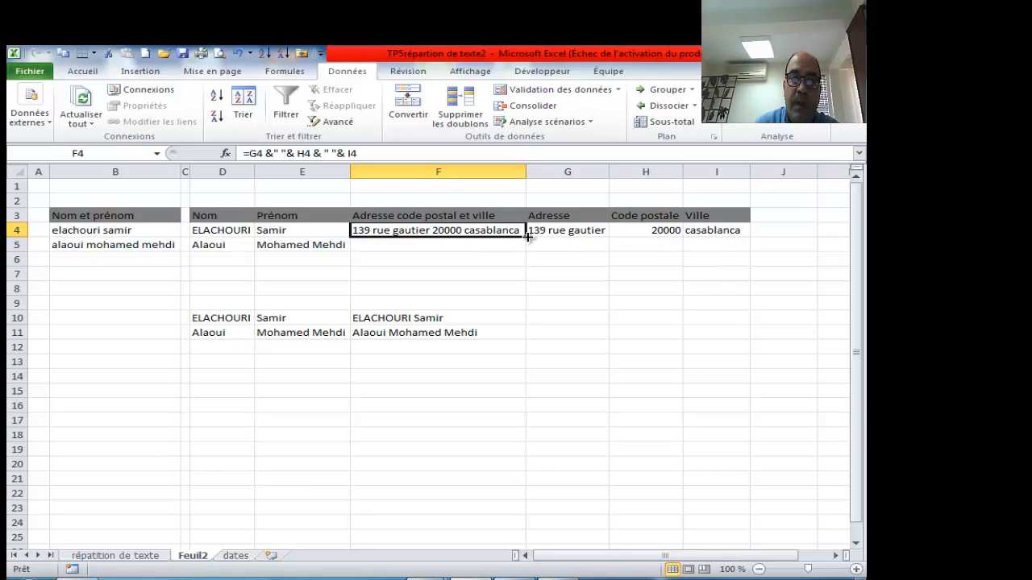
- Copy the F4 combined-address formula down to F5
left_click_drag(527, 236, 528, 249)
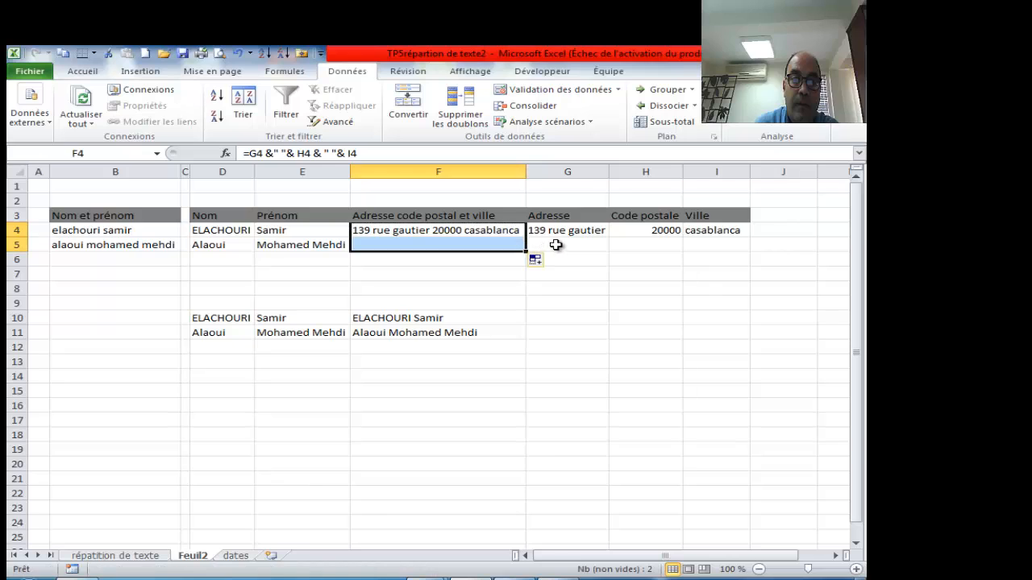
left_click(556, 245)
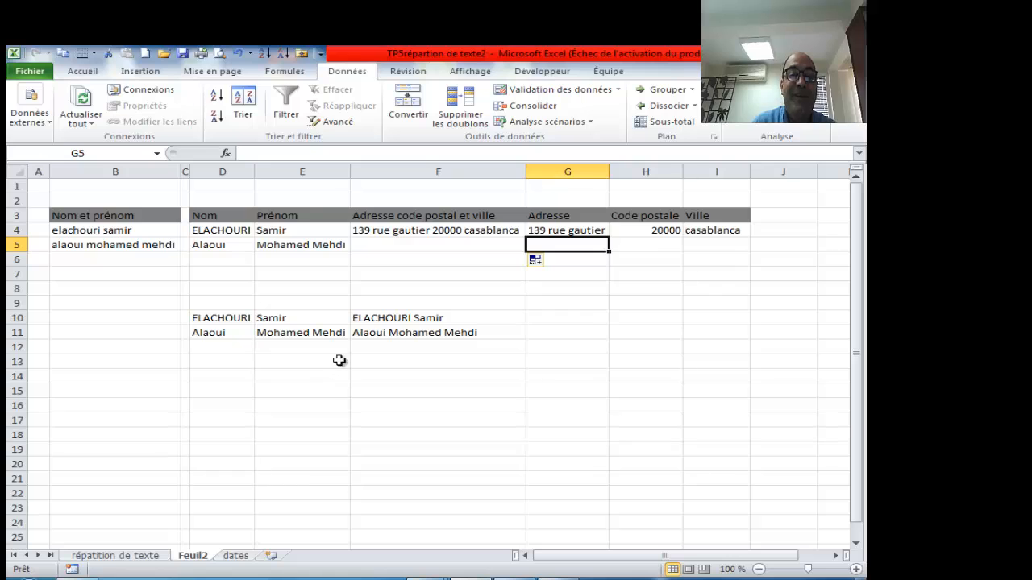
left_click(573, 287)
left_click(560, 276)
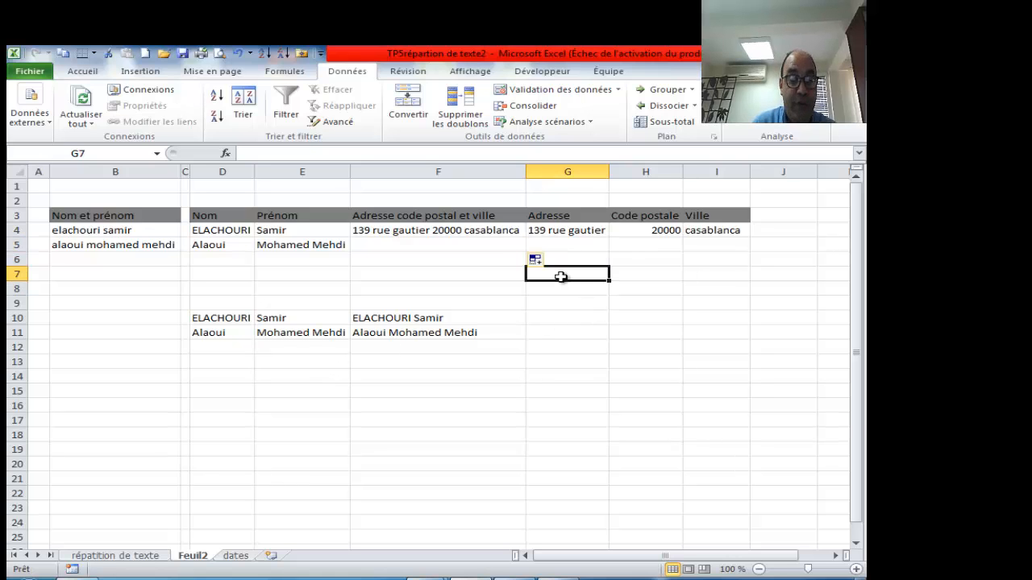
- Delete the practice names and joined names in D10:F11
left_click(396, 269)
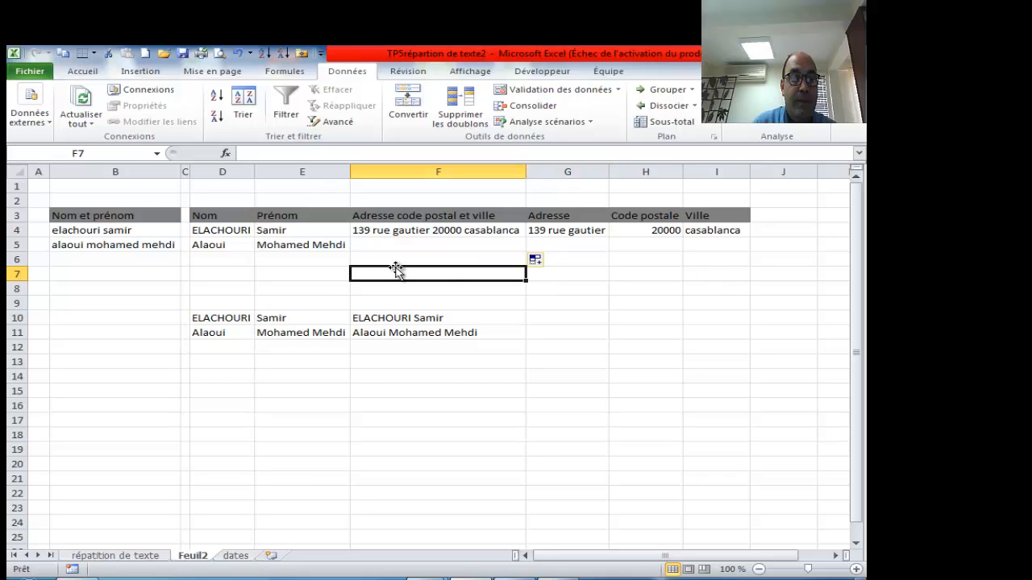
left_click_drag(226, 319, 401, 332)
key("Delete")
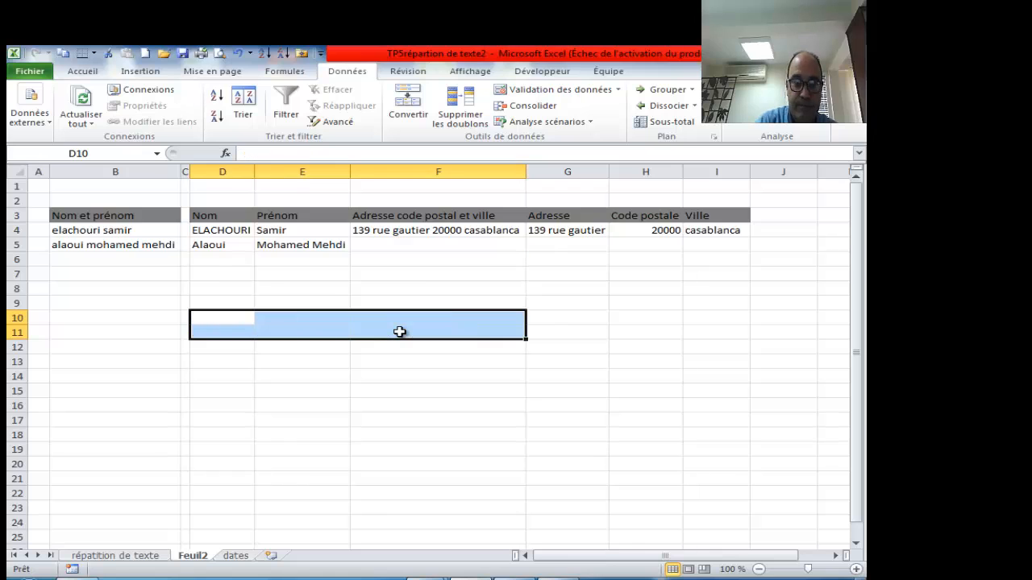
- Back on Feuil2, delete the Nom and Prénom formulas in D4:E5 and select D4
left_click(119, 291)
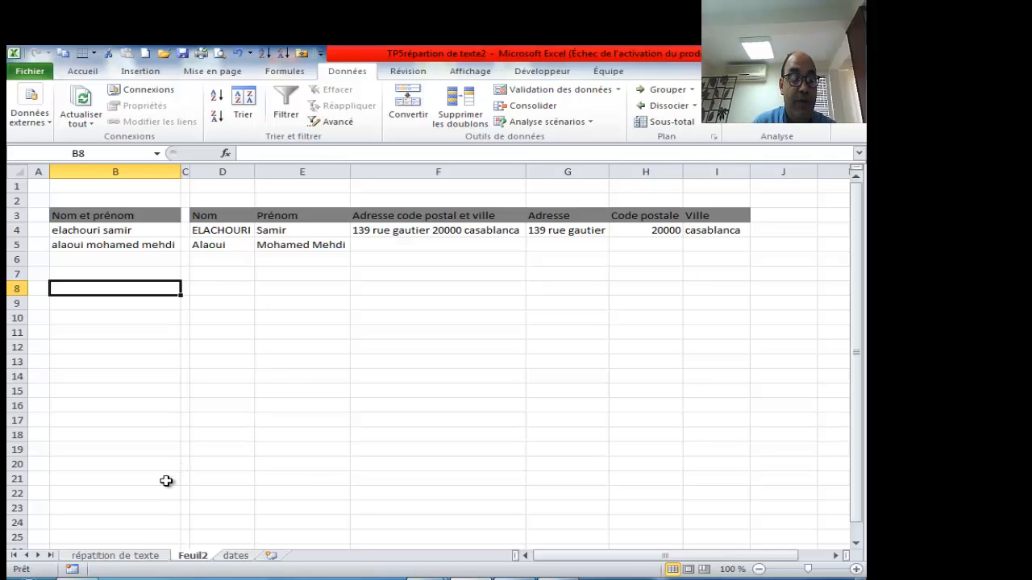
left_click(126, 556)
left_click(194, 556)
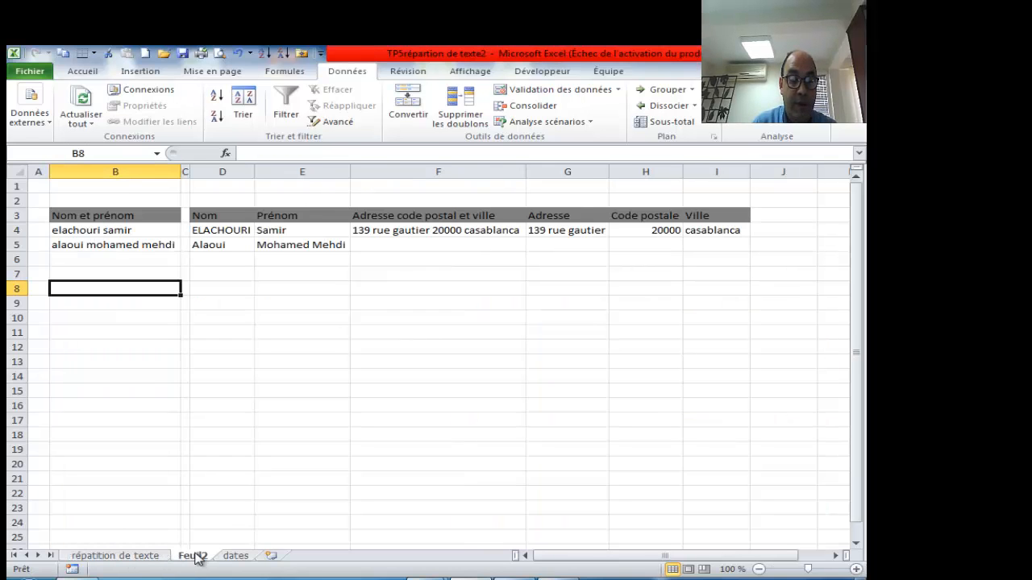
left_click_drag(237, 230, 286, 244)
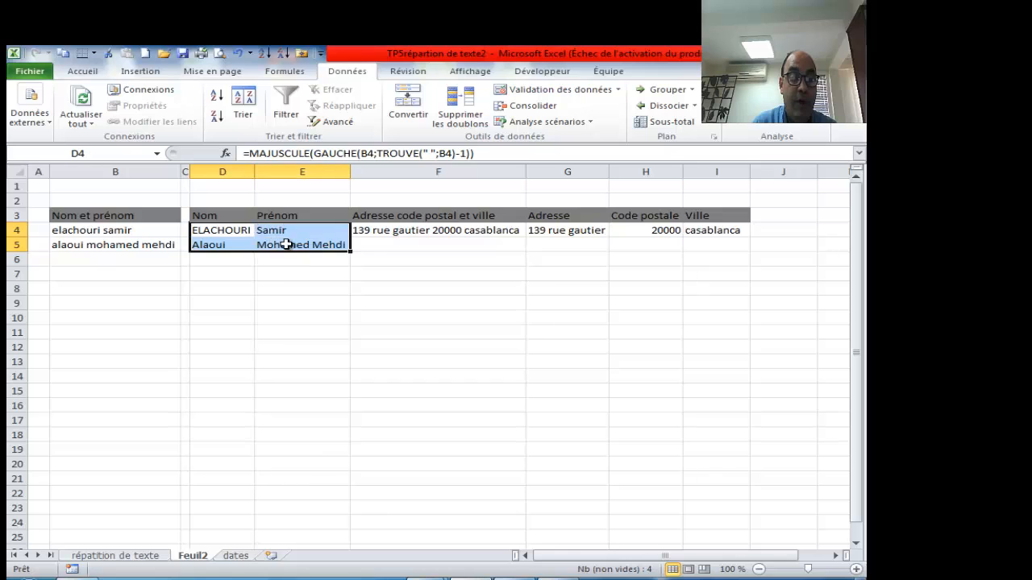
key("Delete")
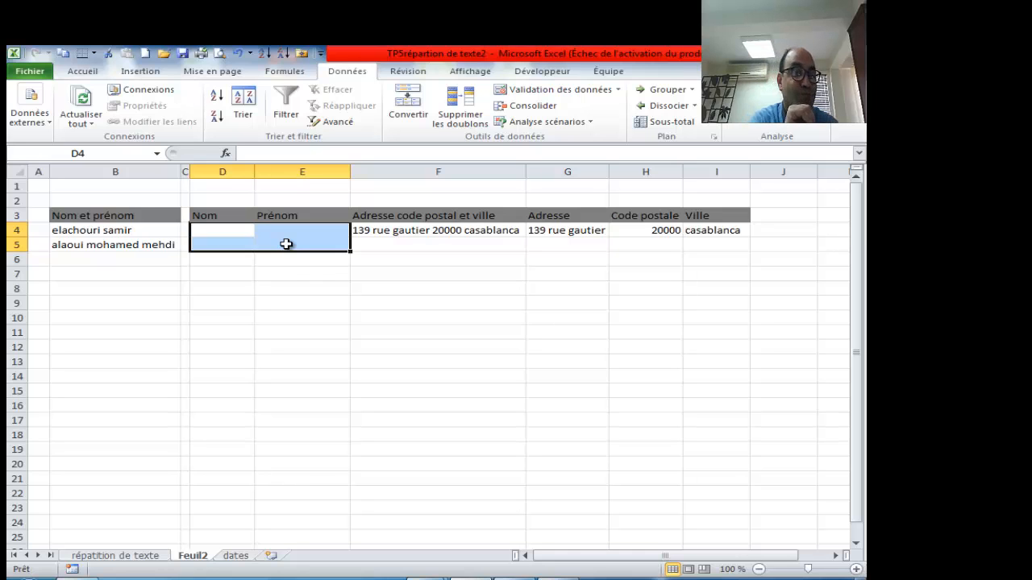
left_click(242, 231)
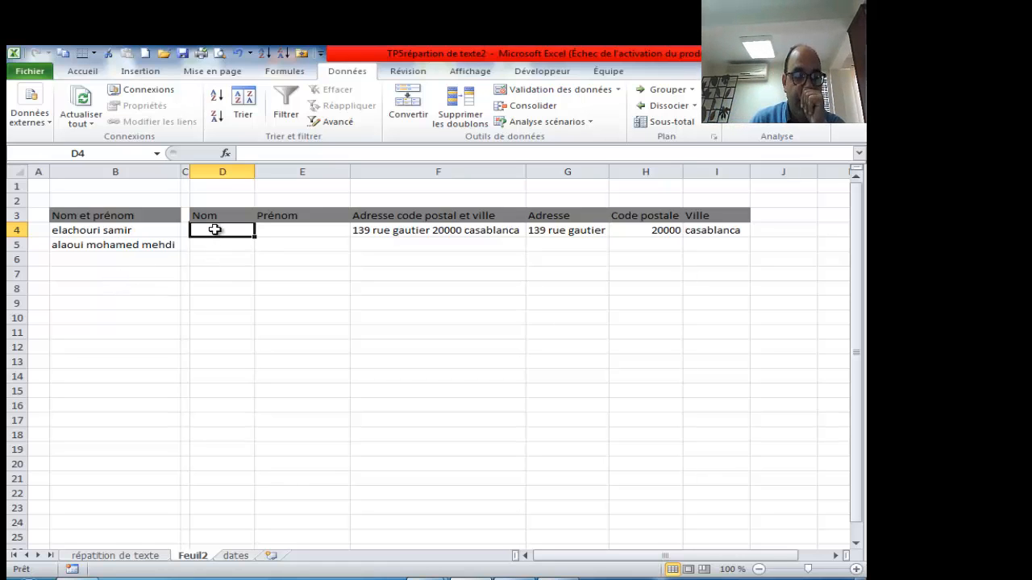
- Highlight the surname elachouri inside B4 to gauge its length
left_click(92, 232)
double_click(99, 231)
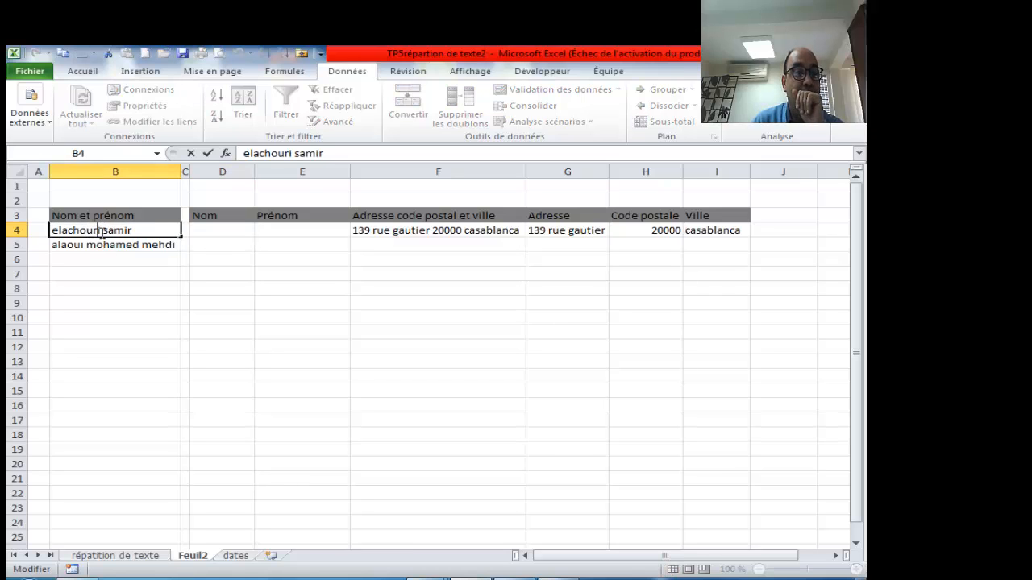
left_click_drag(102, 232, 54, 231)
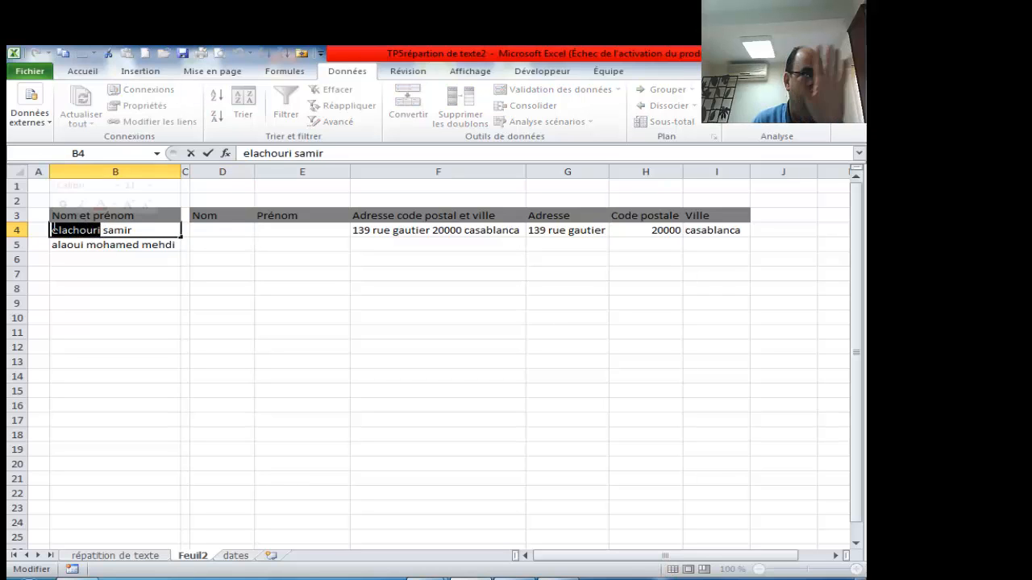
left_click(216, 233)
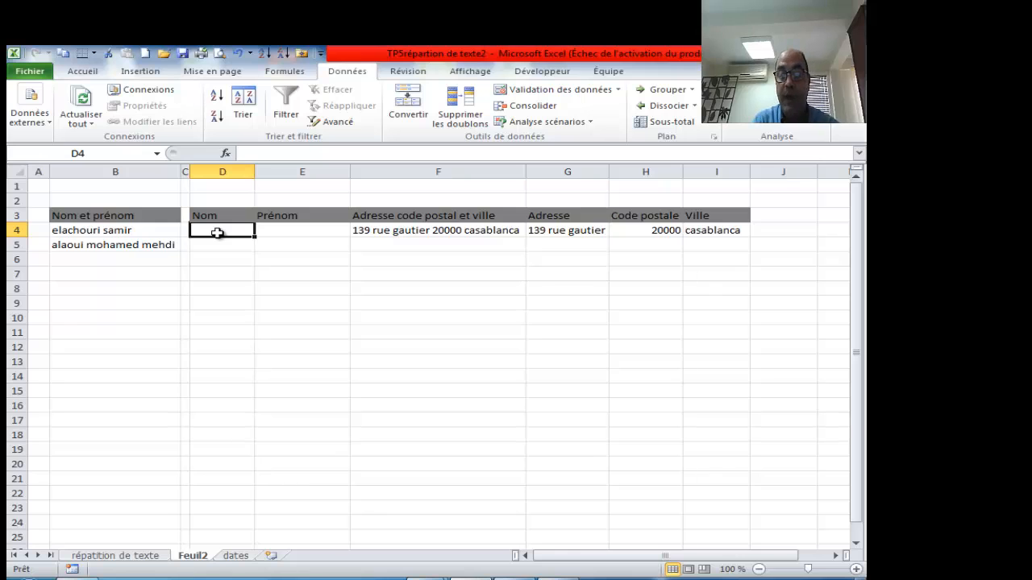
- Enter =GAUCHE(B4;9) in D4 to extract the surname elachouri
type("=")
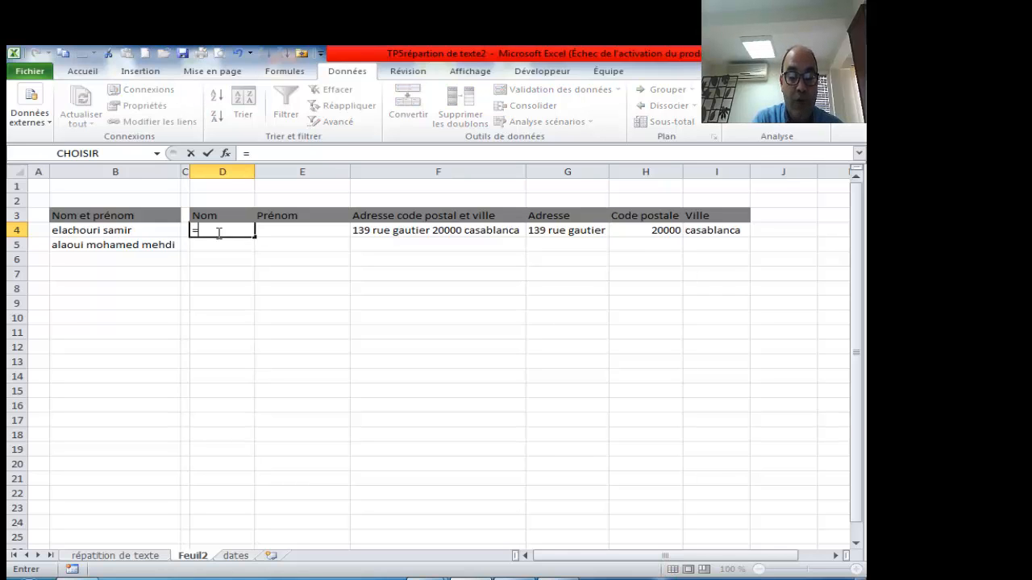
type("gau")
key("Tab")
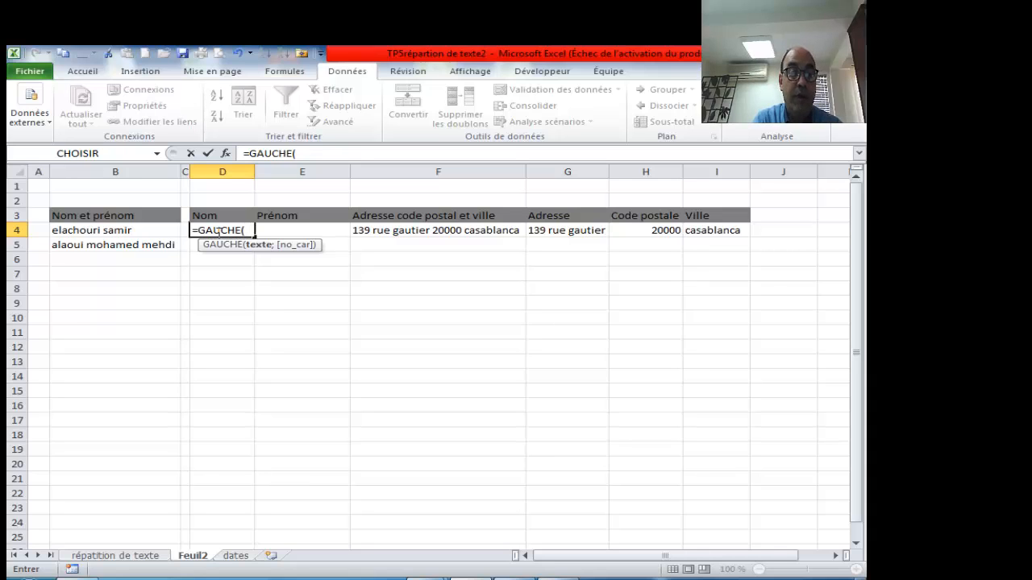
left_click(107, 231)
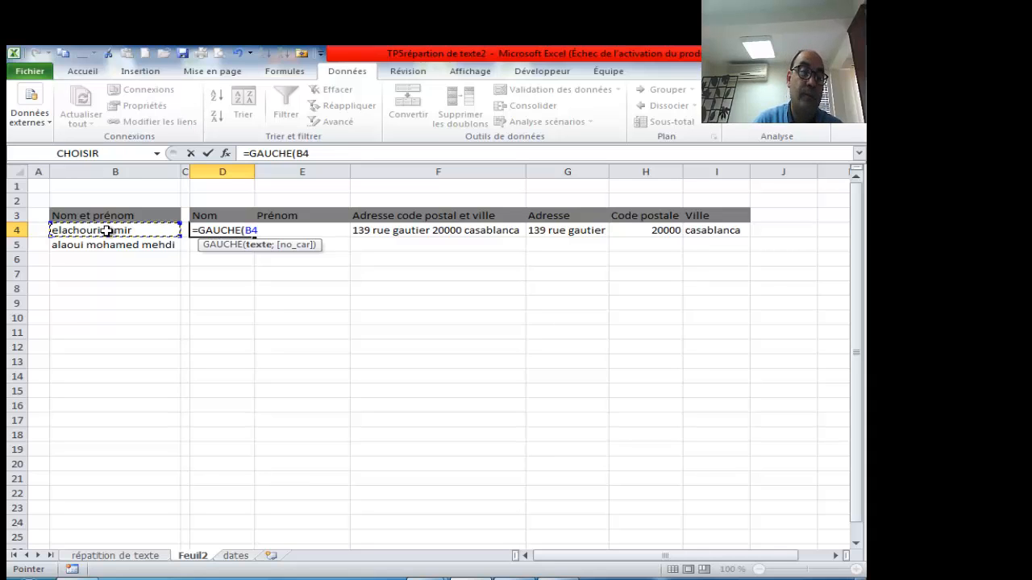
type(",")
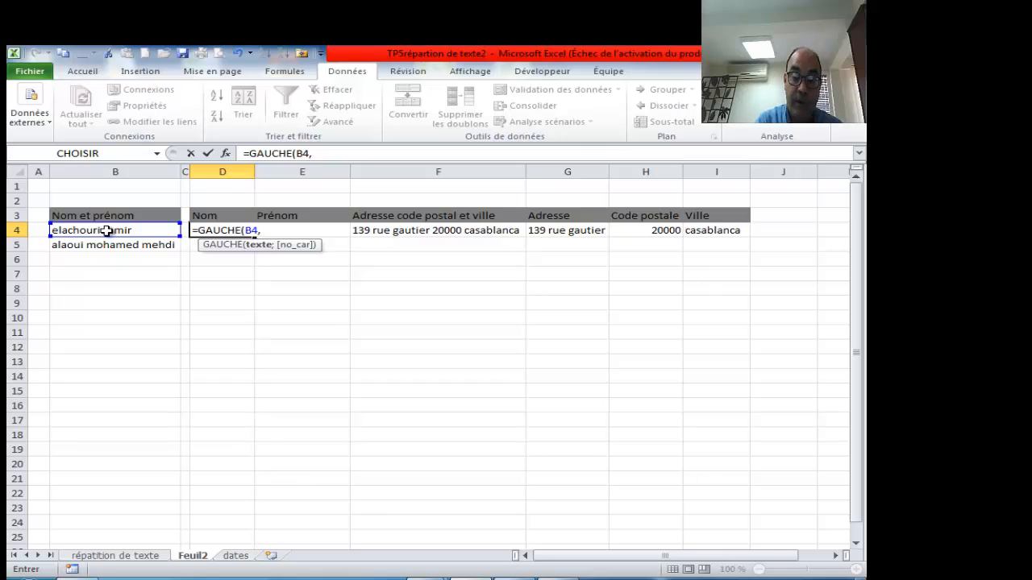
key("BackSpace")
type(";")
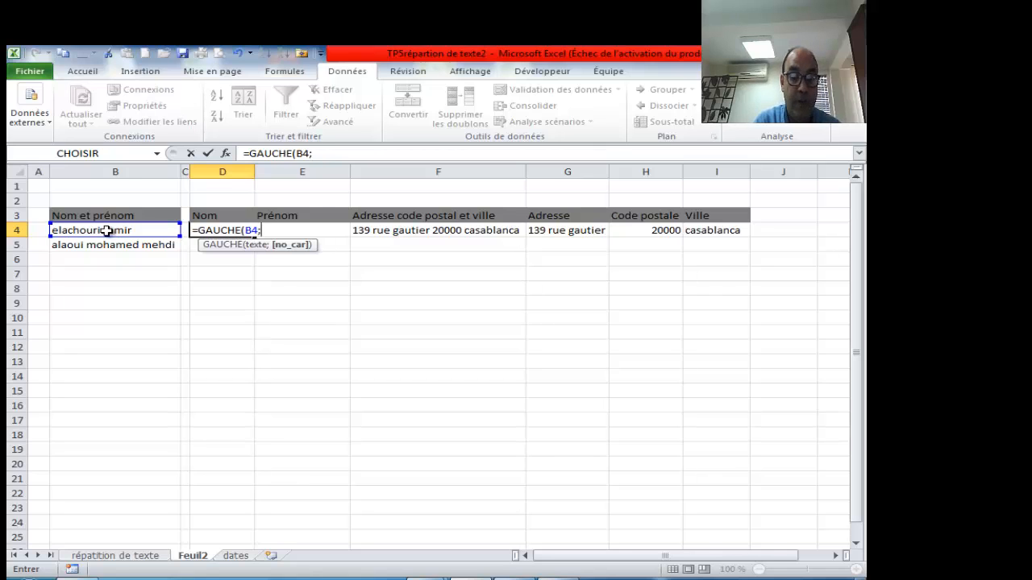
type("9)")
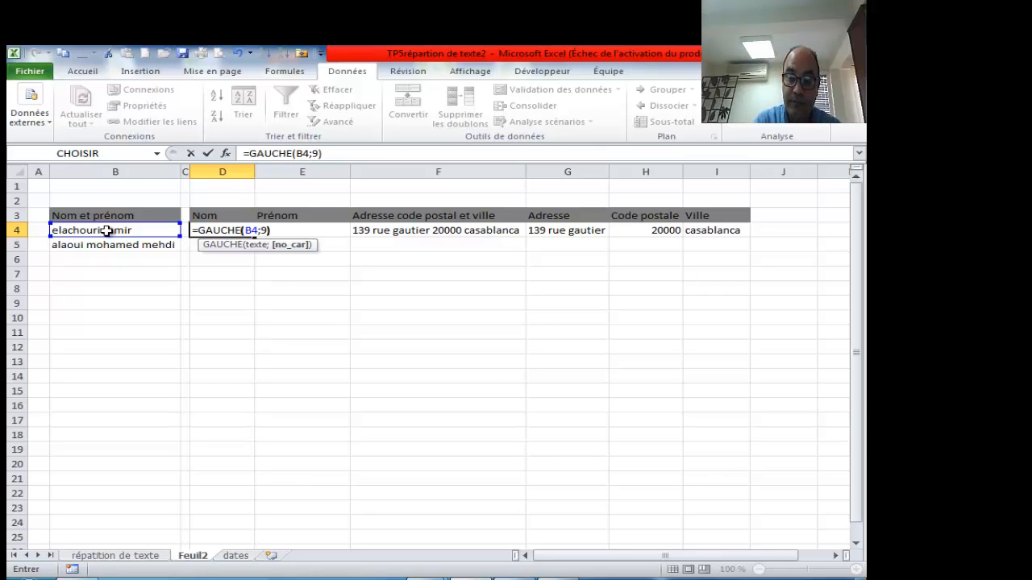
key("Return")
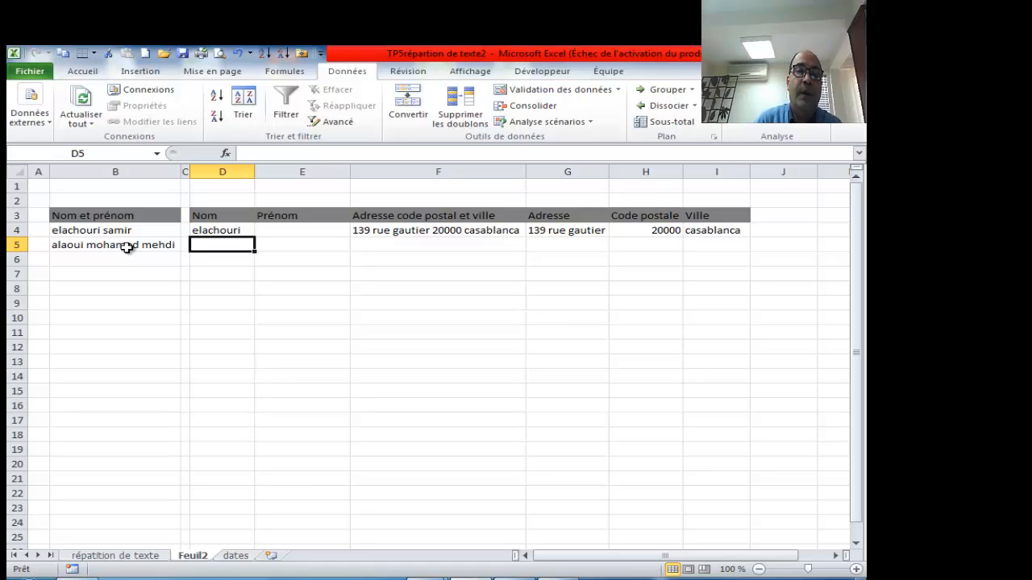
left_click(241, 232)
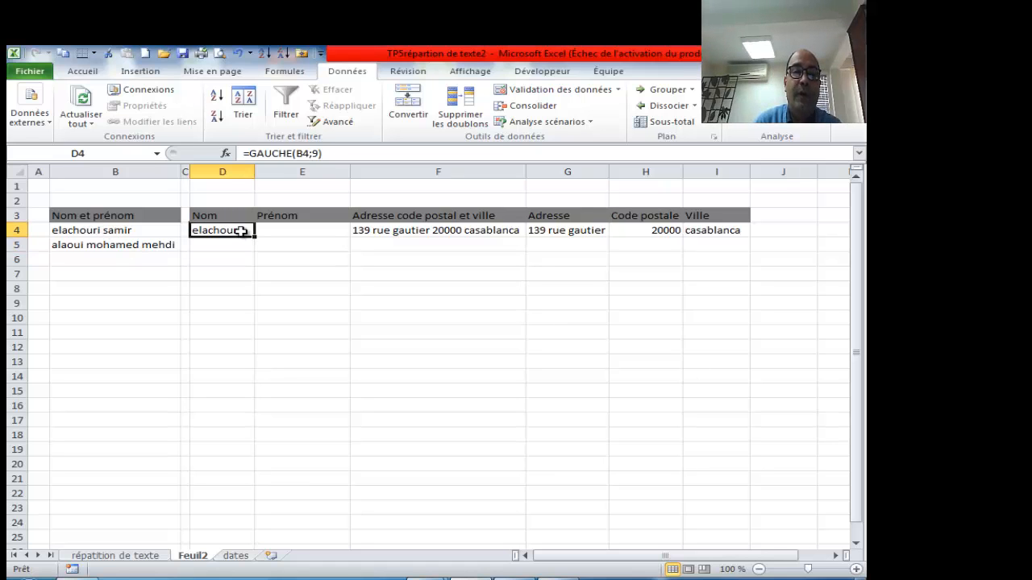
left_click(225, 153)
left_click_drag(426, 274, 587, 206)
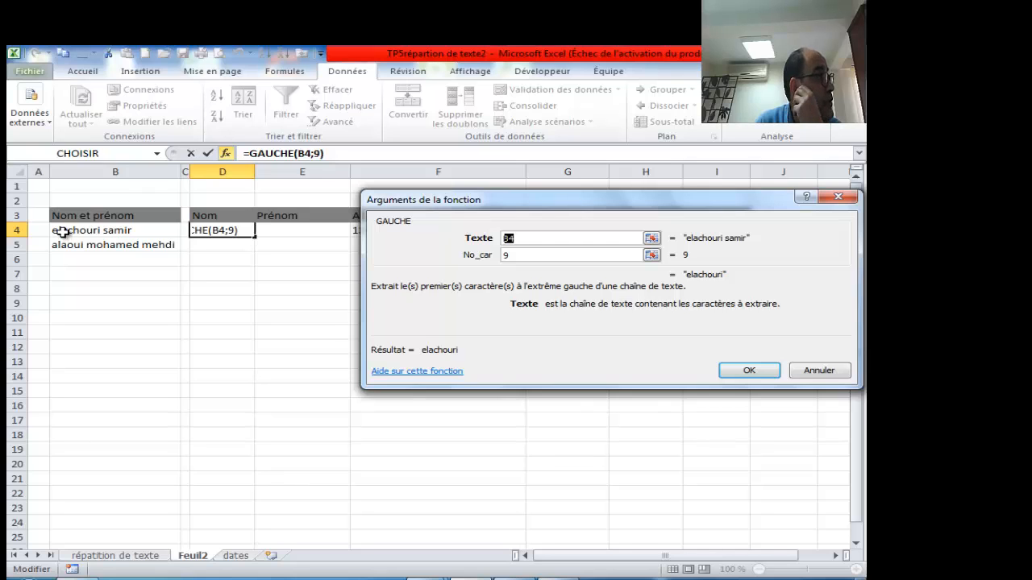
left_click(521, 255)
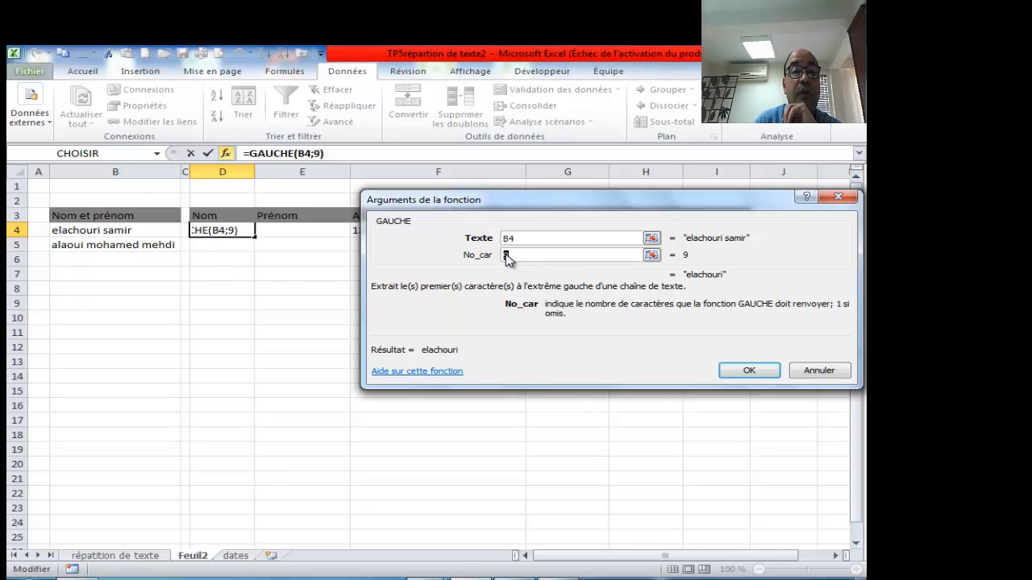
double_click(504, 238)
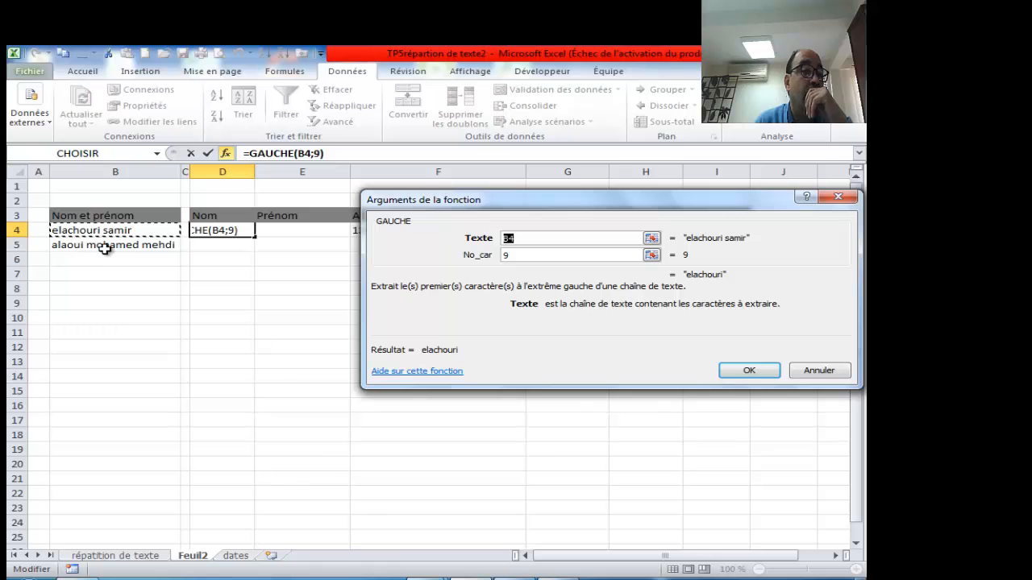
left_click(838, 197)
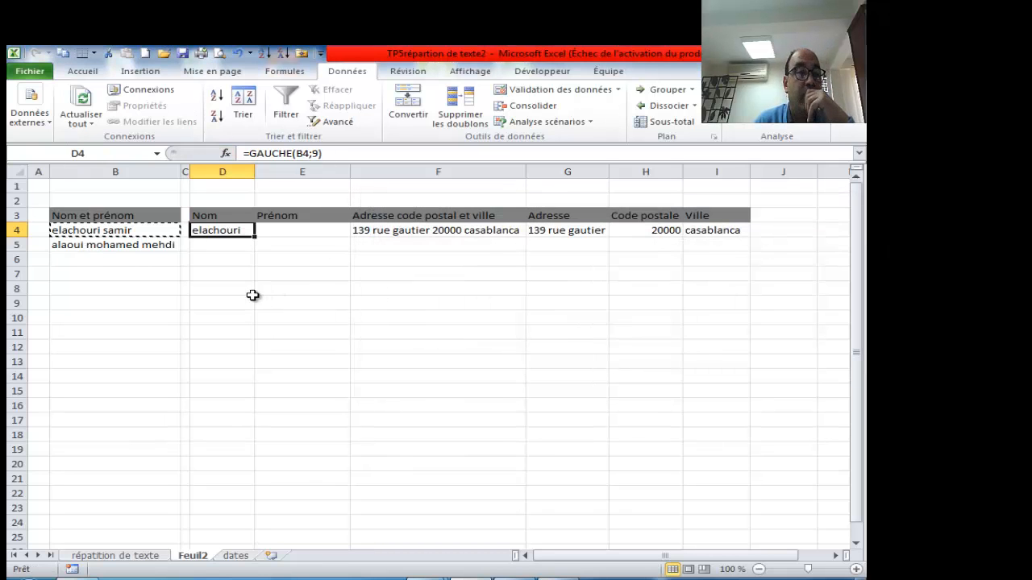
- Erase the stray character so cell D4 is empty again
type("²")
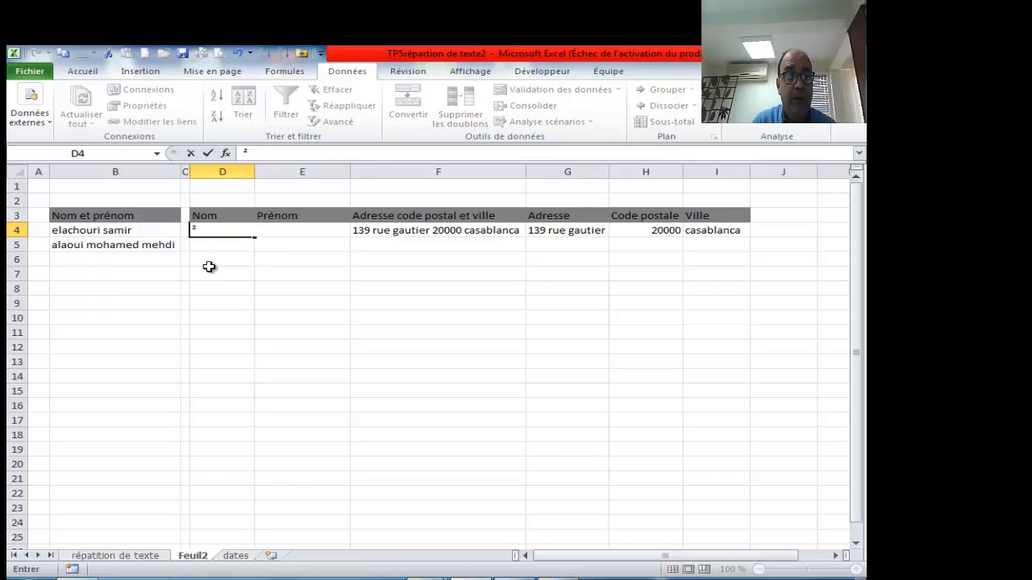
key("BackSpace")
key("Return")
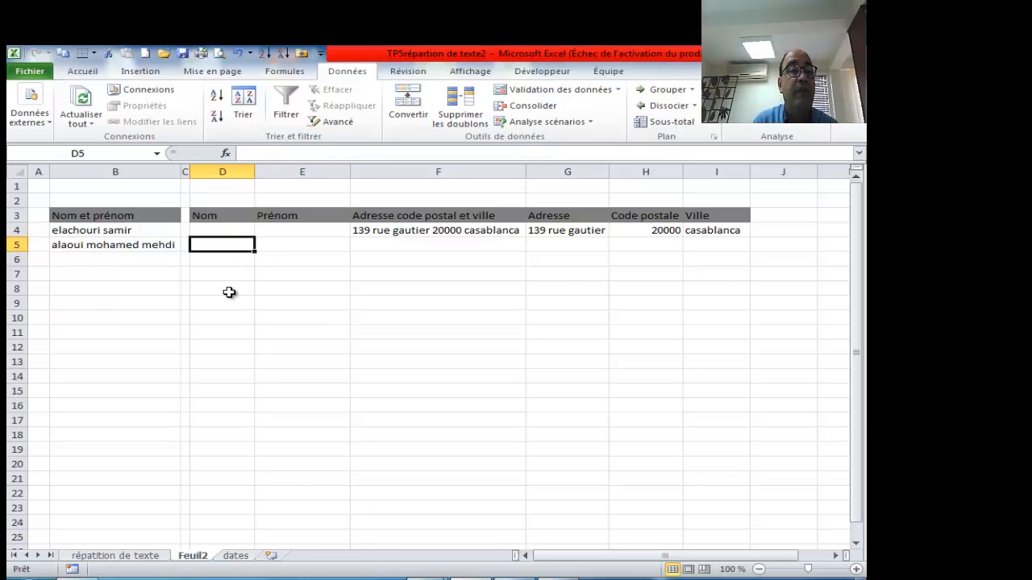
- Build =TROUVE(" ";B4) in D9 through the arguments dialog, returning 10
left_click(228, 290)
left_click(230, 301)
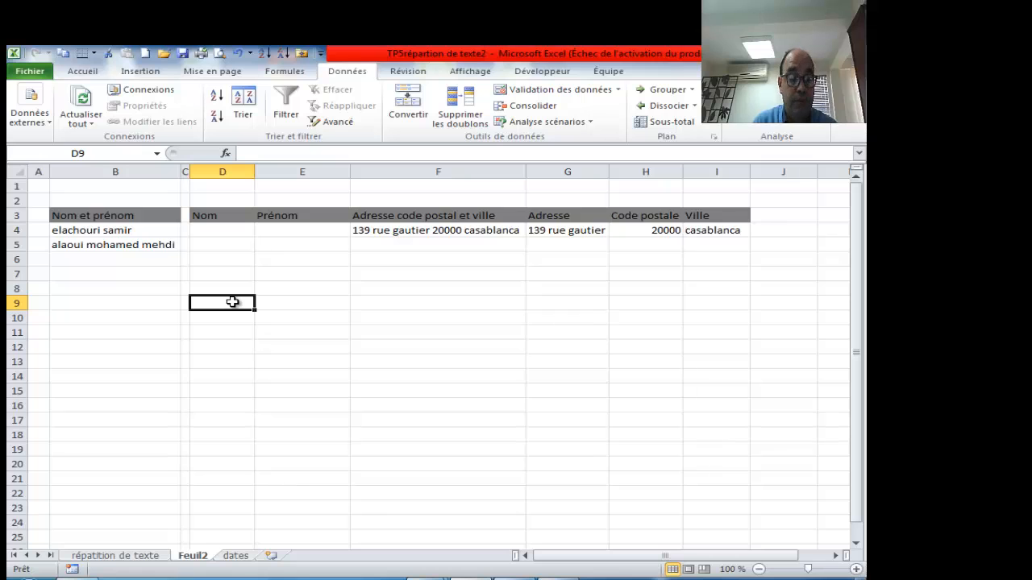
type("=trou")
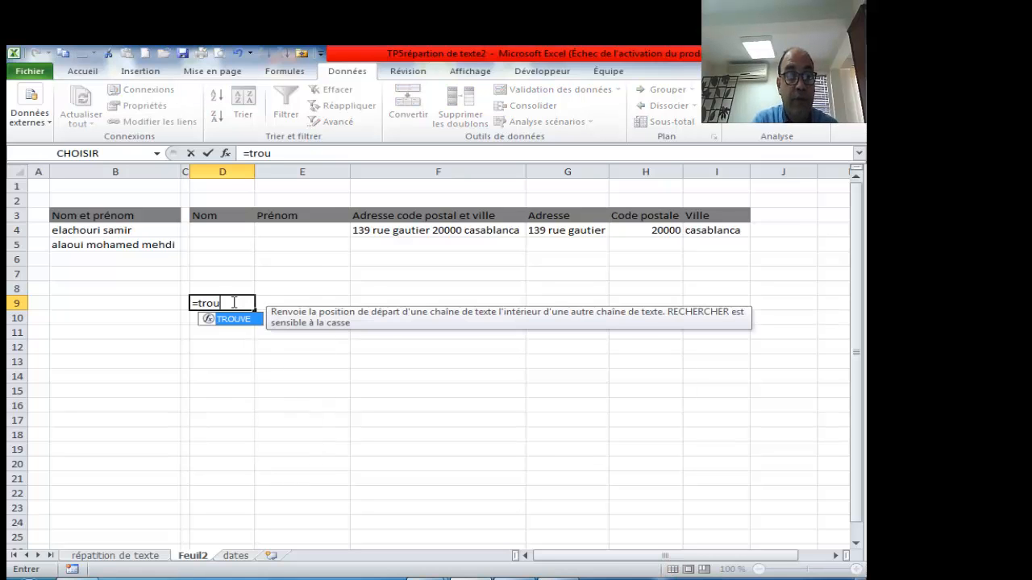
key("Tab")
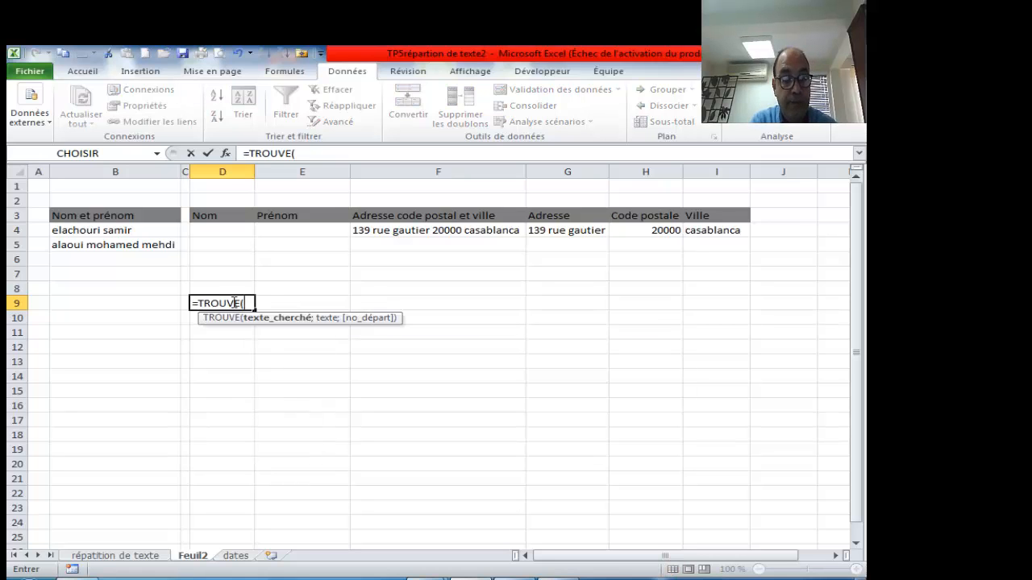
left_click(226, 154)
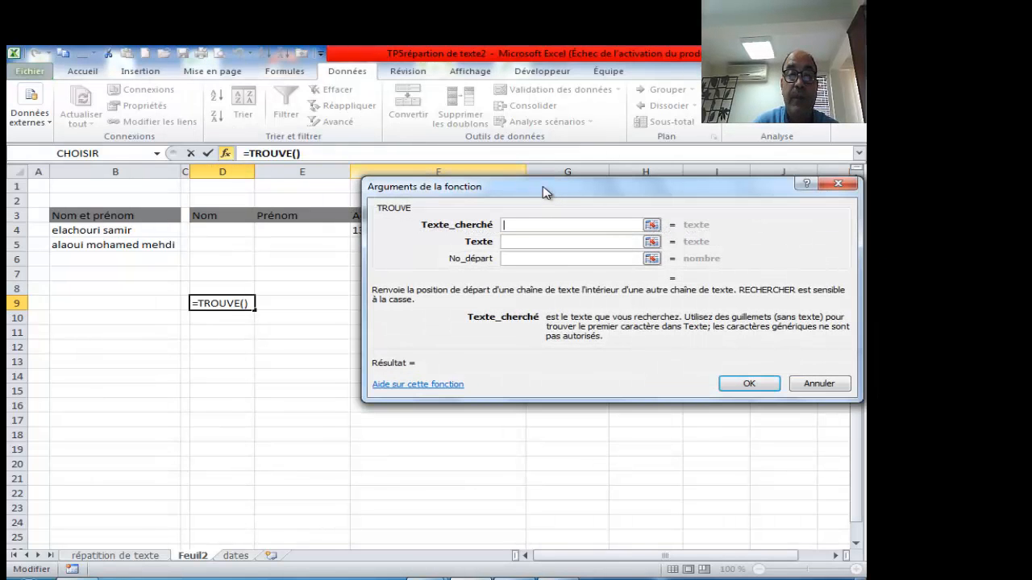
left_click_drag(544, 188, 548, 182)
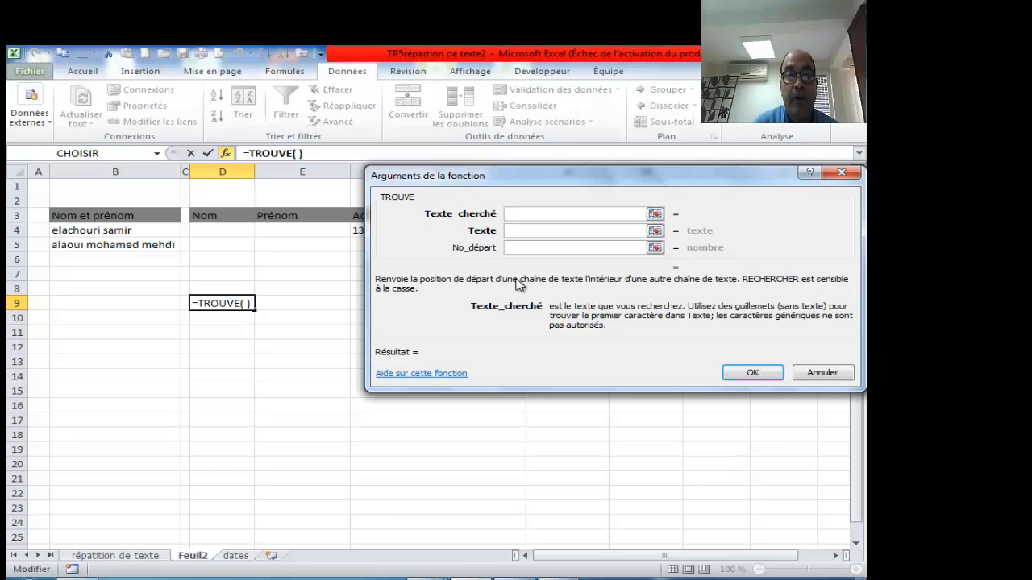
left_click(516, 232)
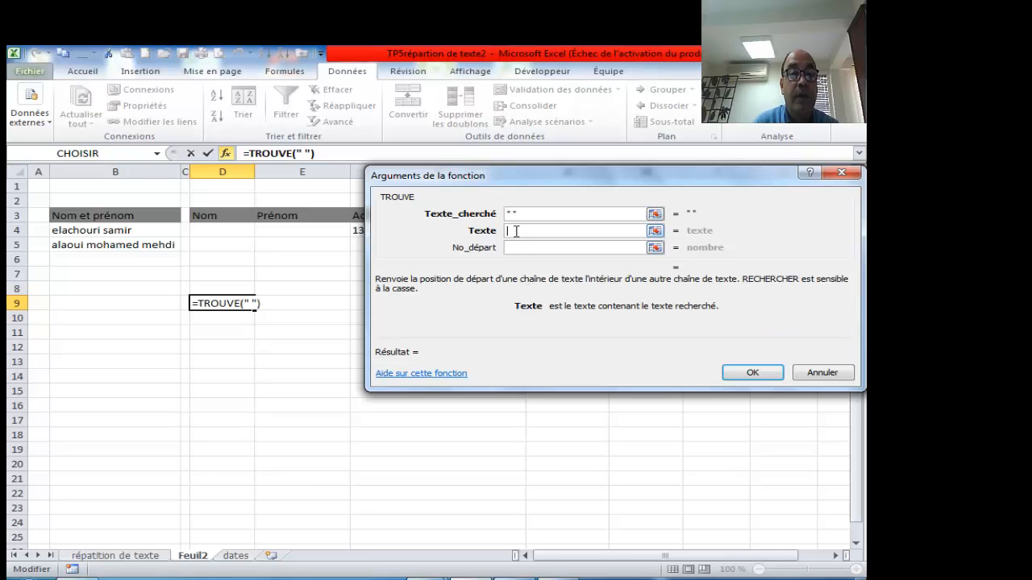
left_click(132, 229)
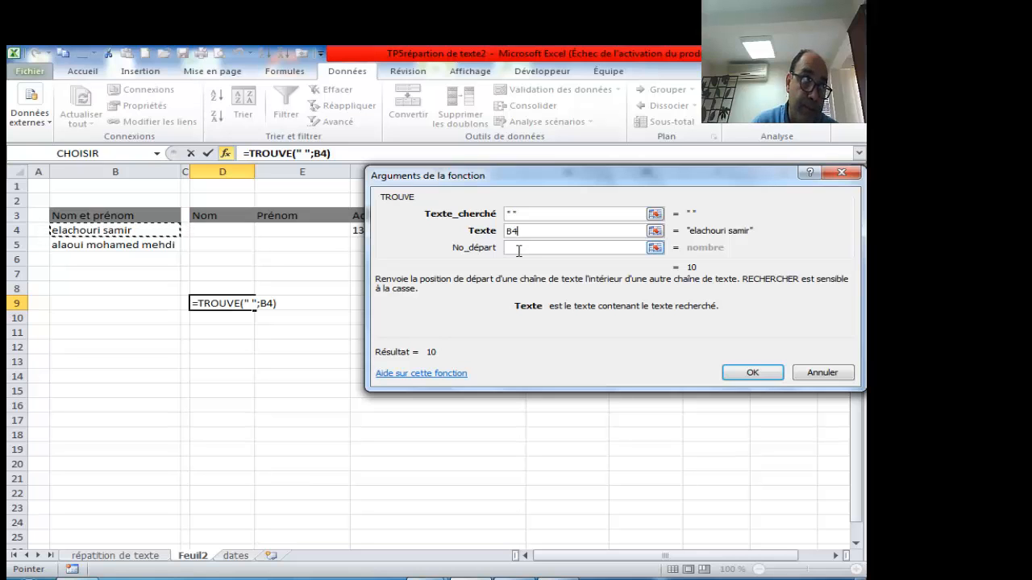
left_click(753, 371)
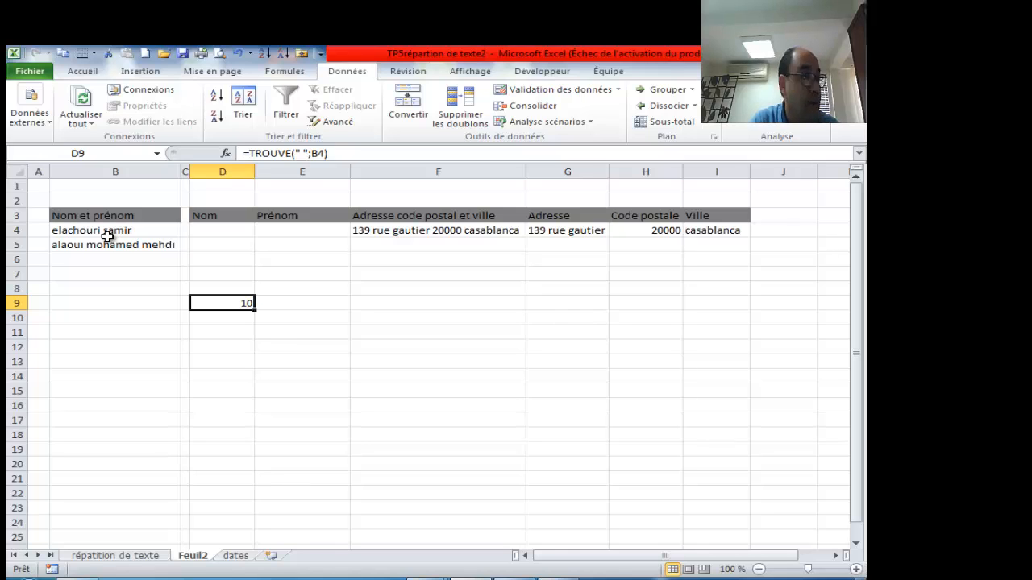
- Build =GAUCHE(B4;9) in D4 through the arguments dialog, returning the first 9 characters
left_click(224, 232)
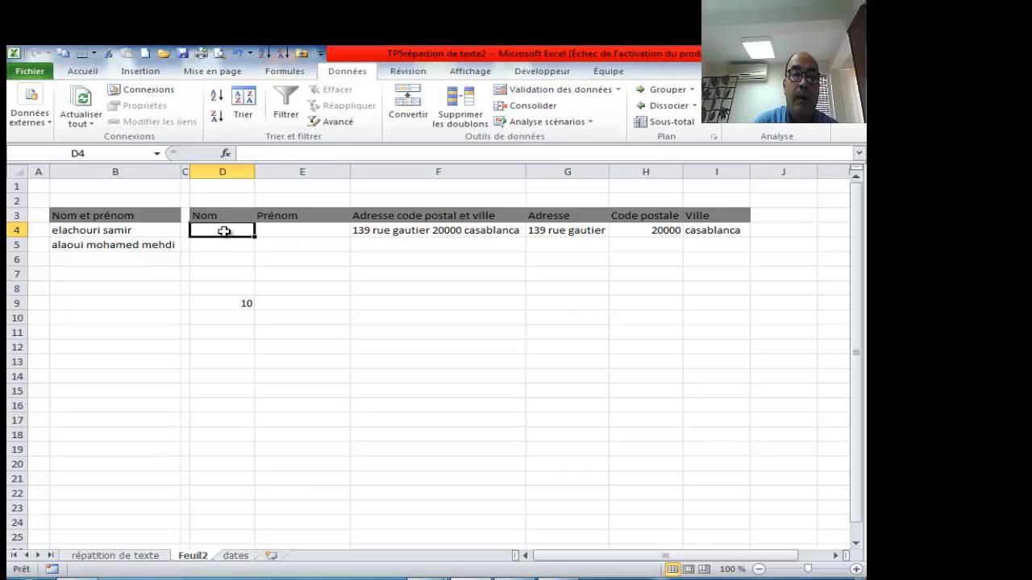
left_click(221, 307)
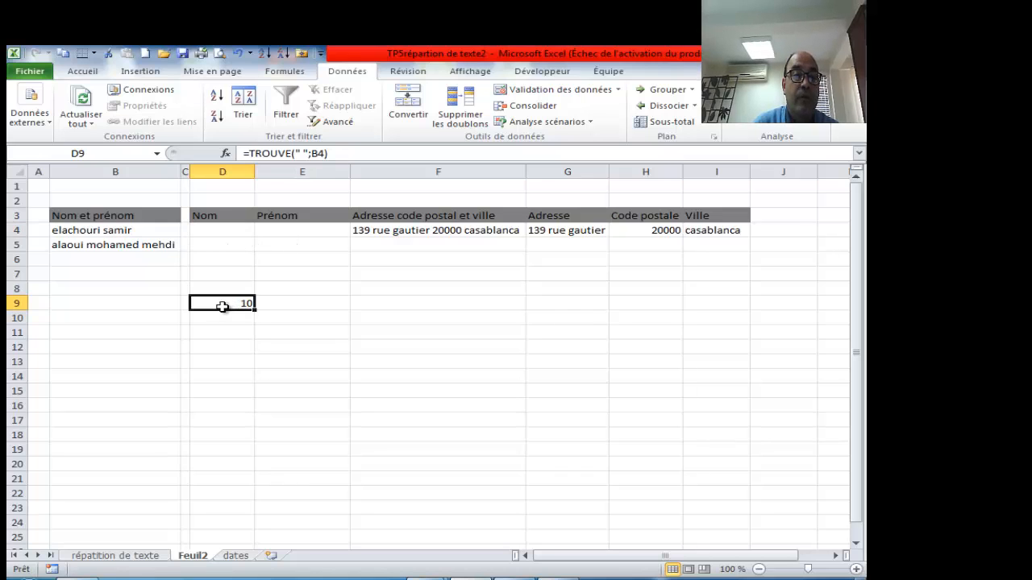
left_click(235, 229)
left_click(264, 153)
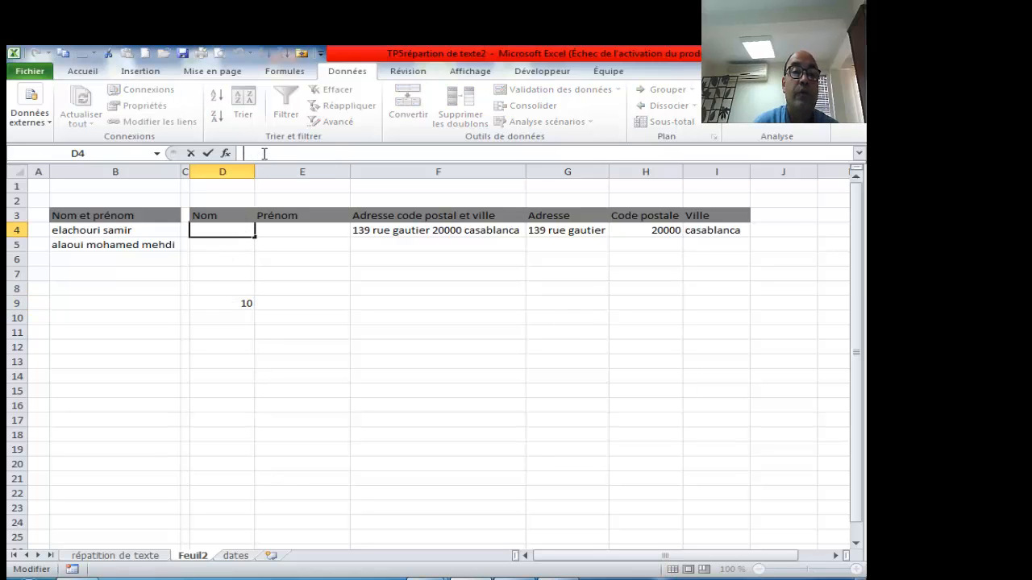
type("=")
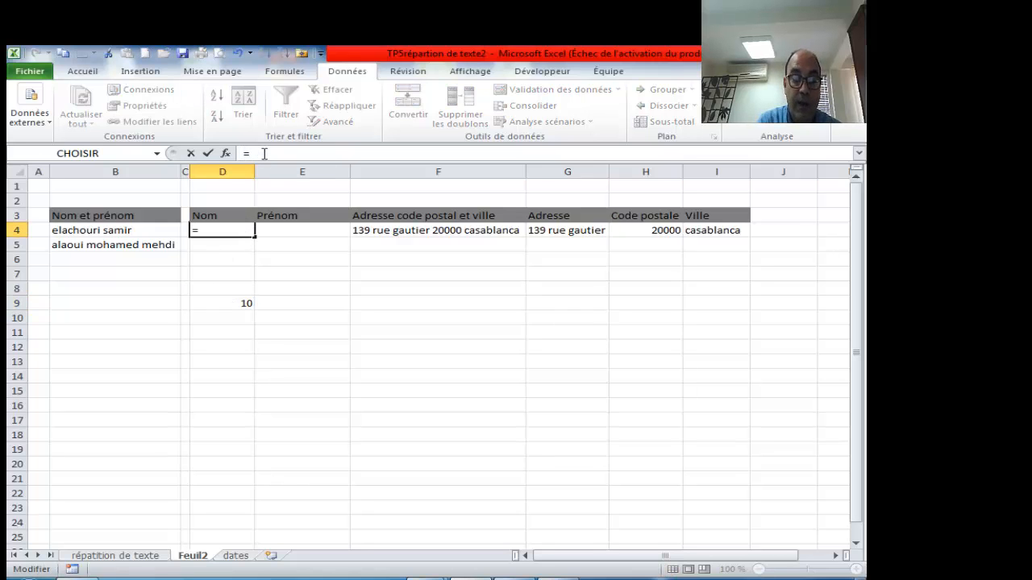
type("ga")
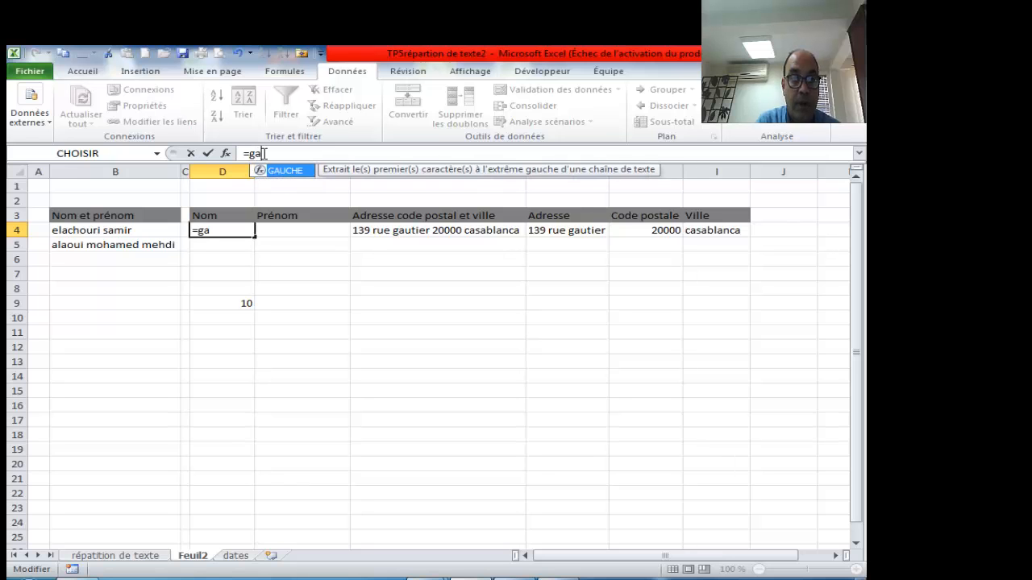
key("Tab")
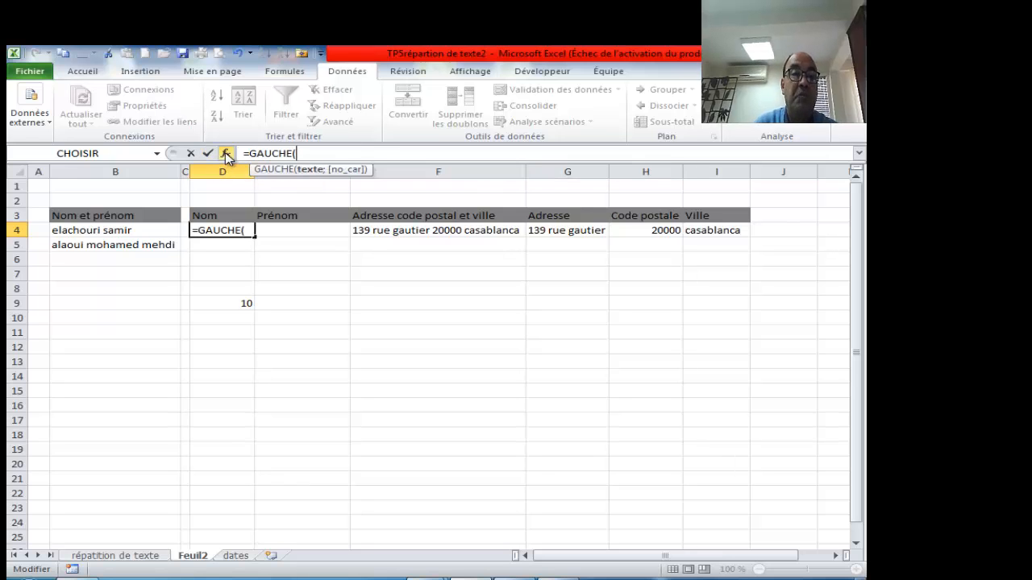
left_click(226, 155)
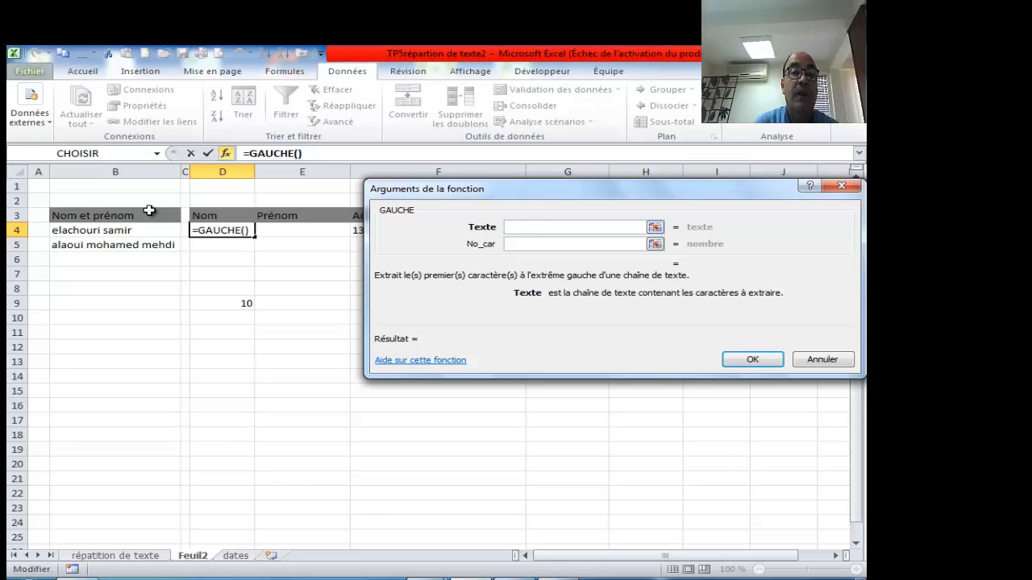
left_click(125, 230)
left_click(525, 244)
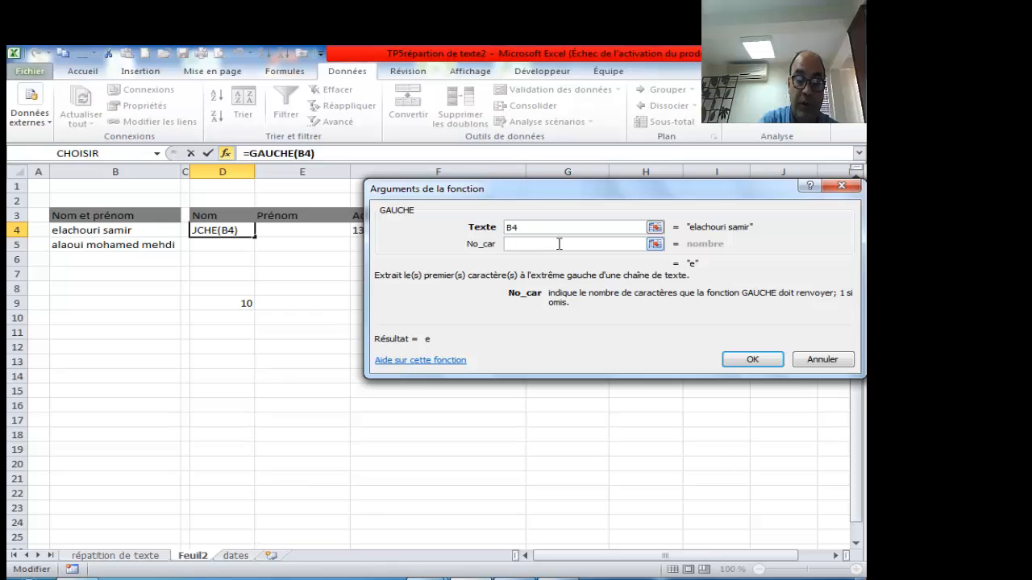
type("9")
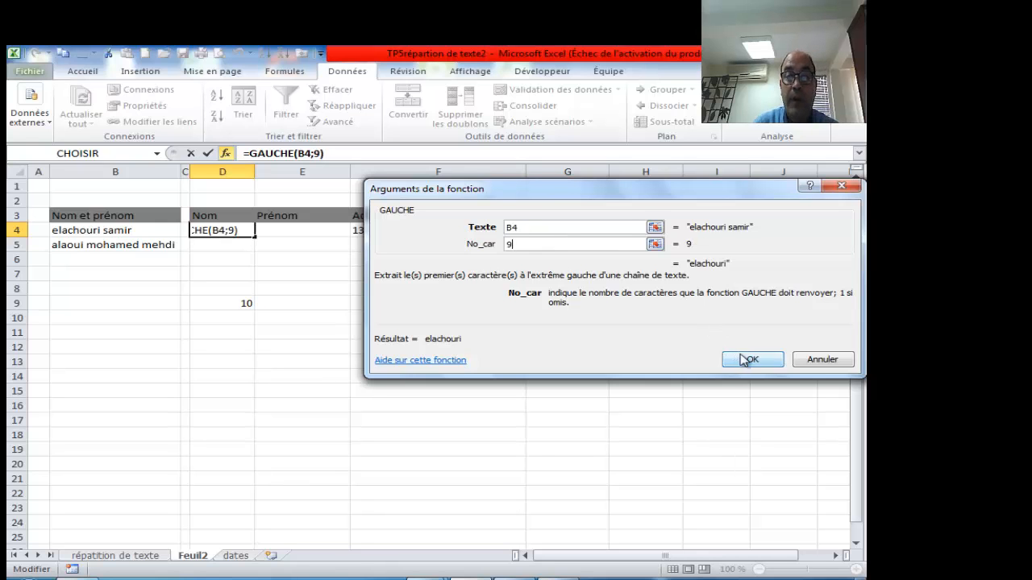
left_click(751, 359)
- Replace B4 in the D9 formula with a nested TROUVE(" ";B4)-1
left_click(242, 303)
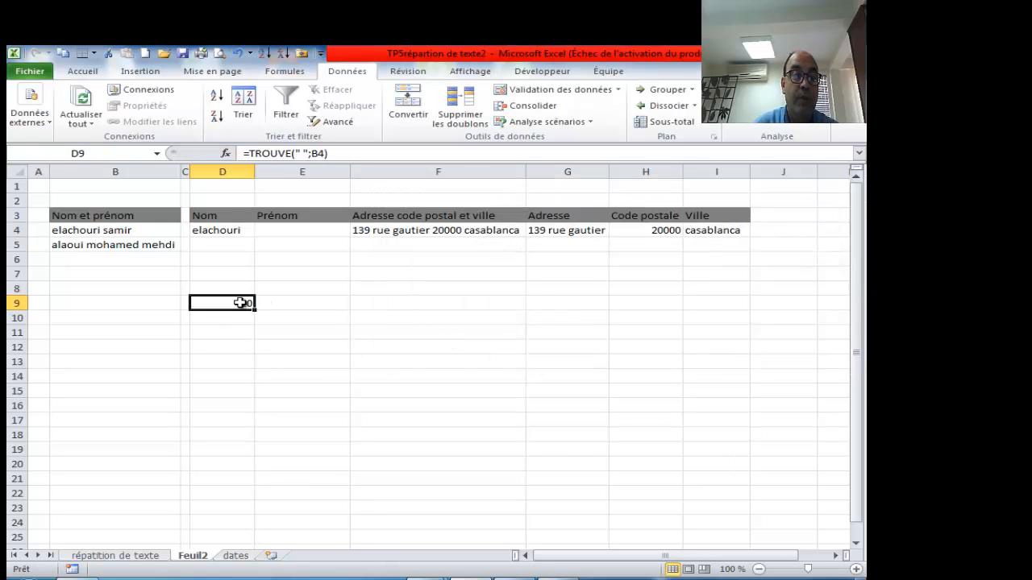
double_click(242, 303)
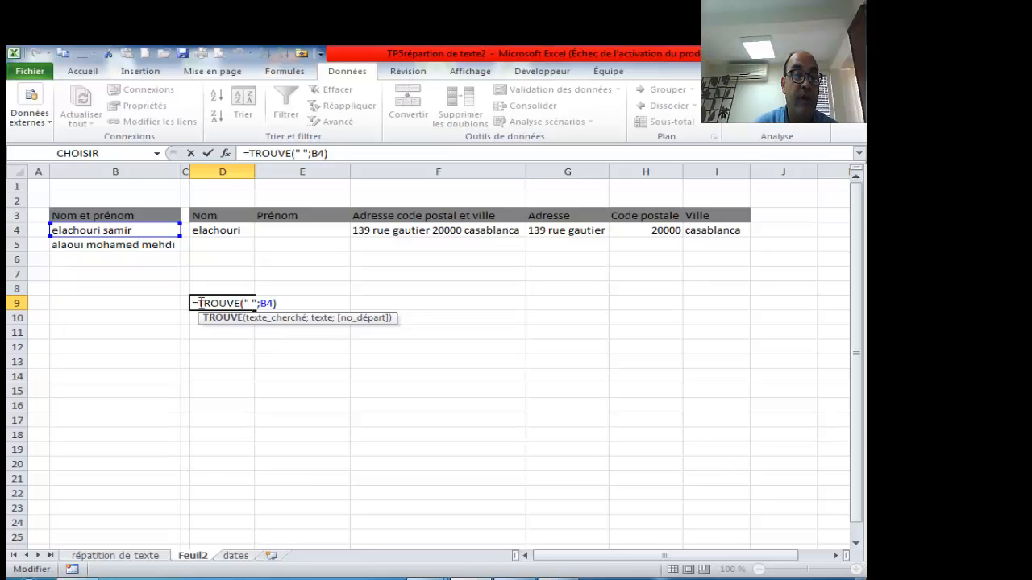
left_click_drag(194, 303, 283, 306)
key("ctrl+c")
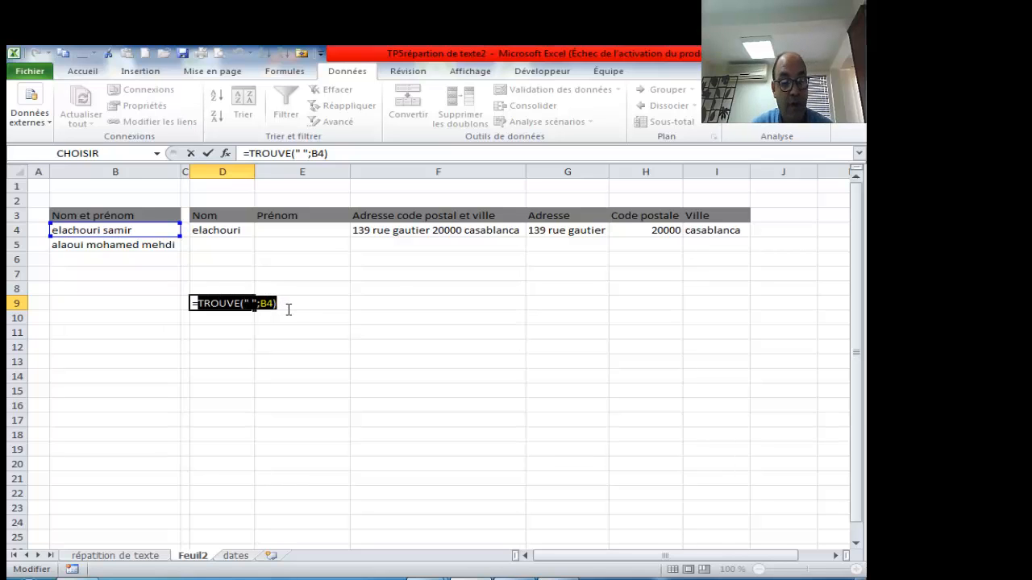
left_click_drag(313, 154, 324, 154)
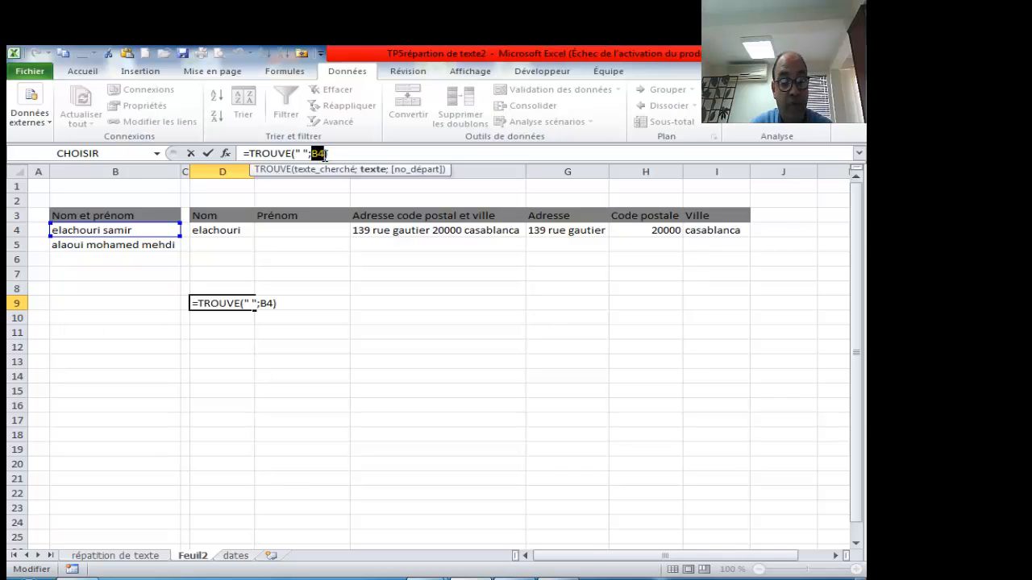
key("ctrl+v")
type("-")
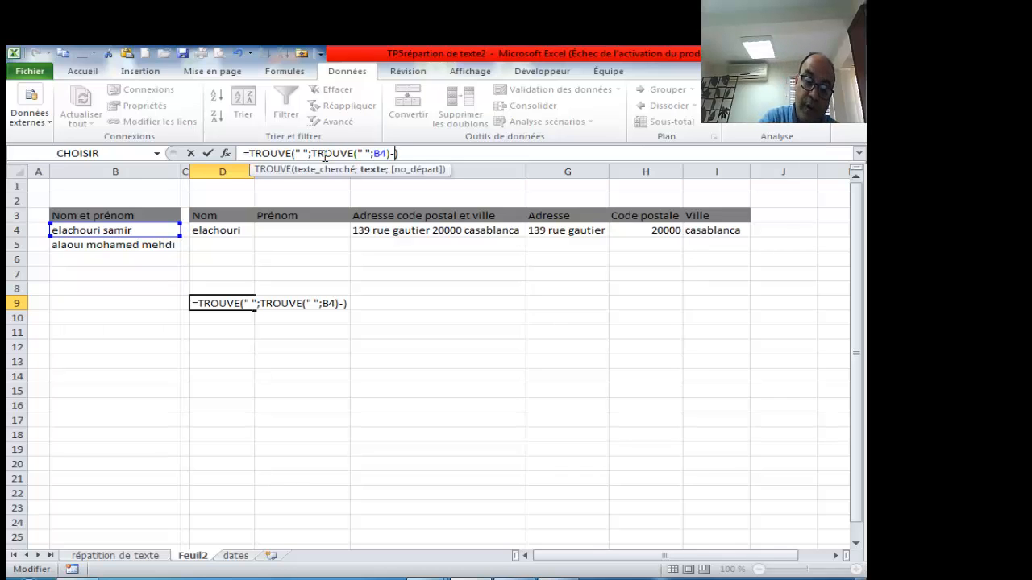
type("1")
key("Return")
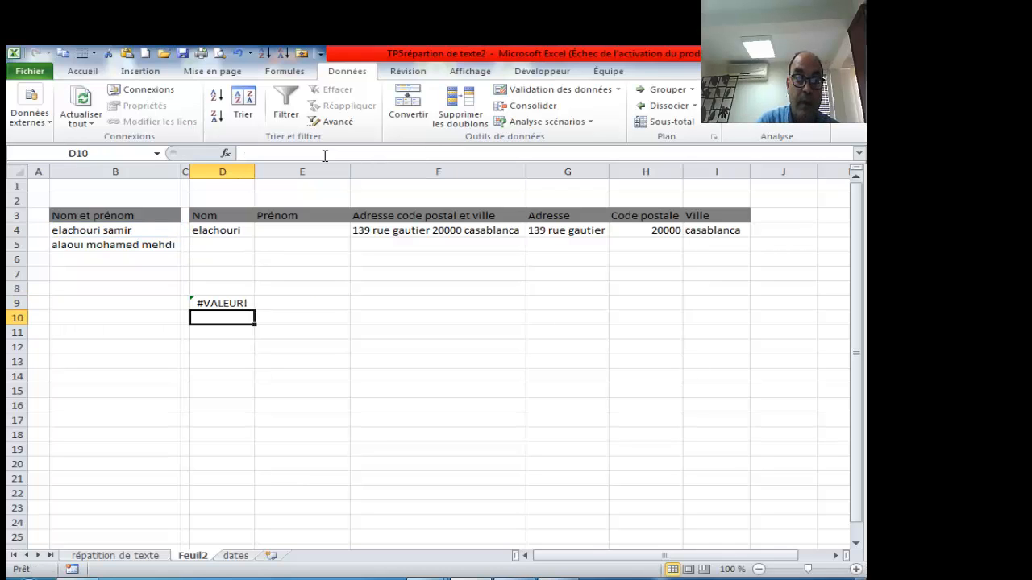
left_click(228, 304)
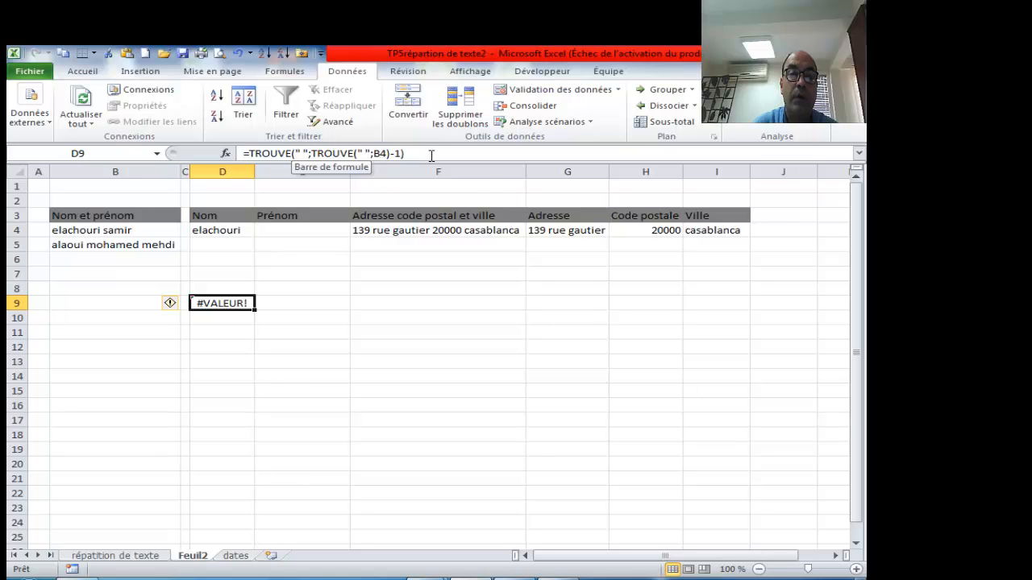
- Change the outer TROUVE in D9 to GAUCHE, leaving the cell blank
left_click_drag(283, 153, 253, 153)
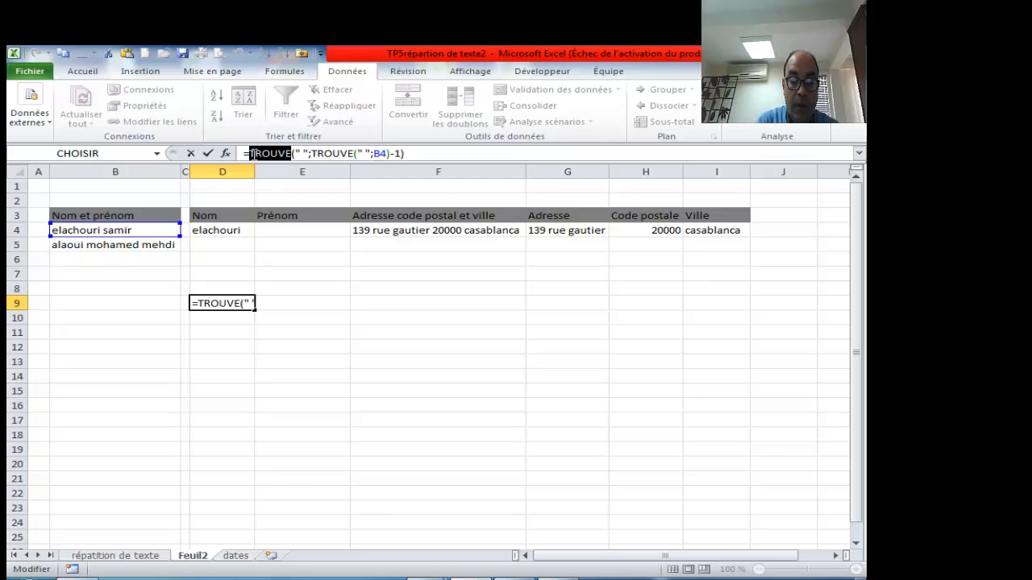
type("gauch")
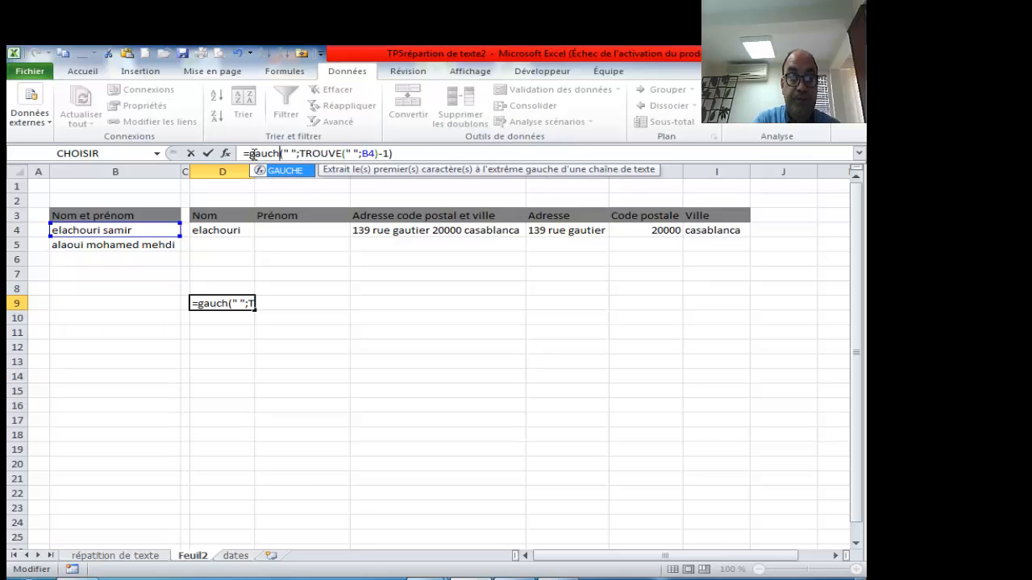
key("Tab")
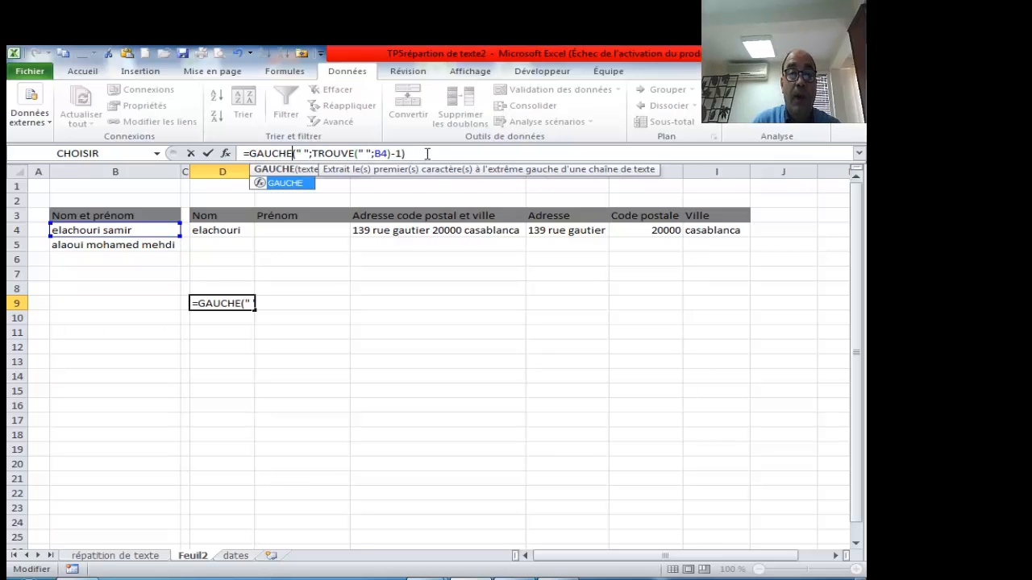
left_click(423, 154)
key("Return")
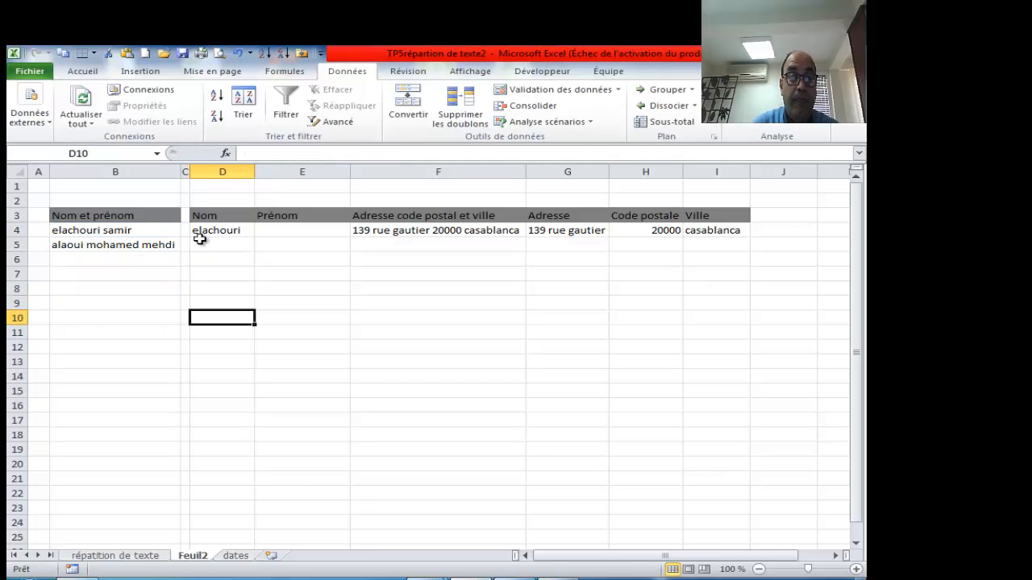
left_click(222, 232)
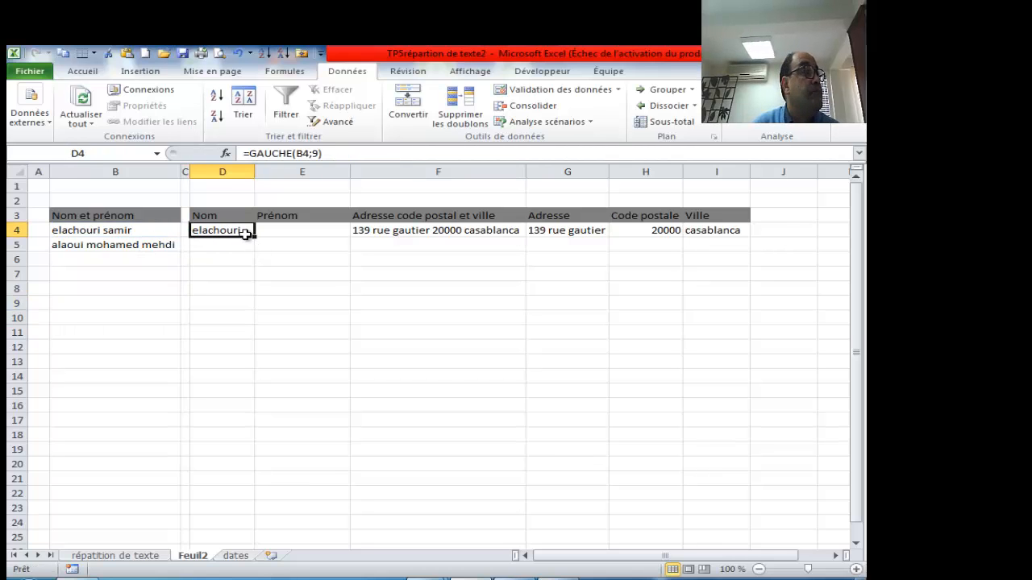
- Replace the fixed 9 in D4 with TROUVE(" ";B4), giving =GAUCHE(B4;TROUVE(" ";B4))
left_click(321, 153)
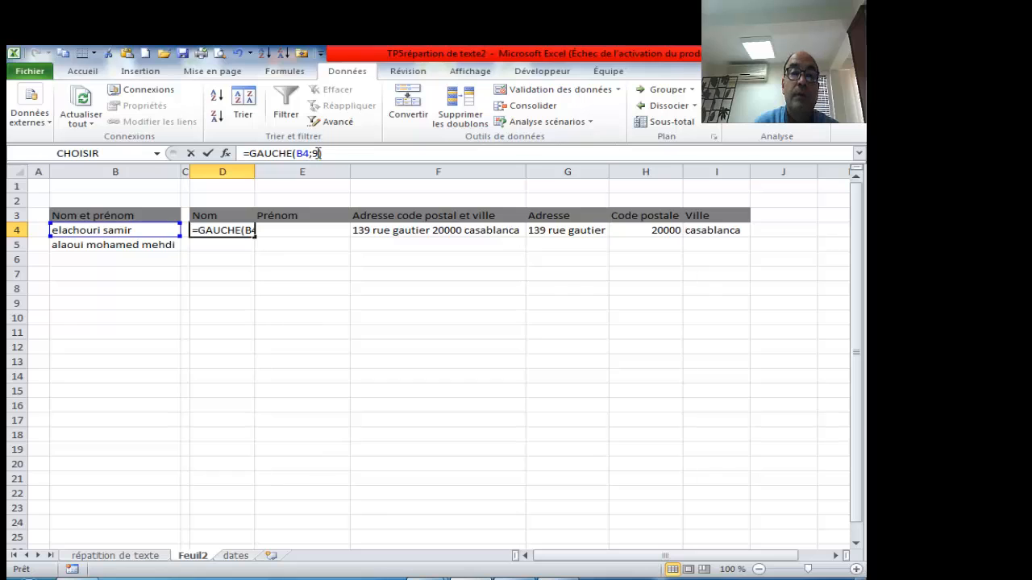
key("BackSpace")
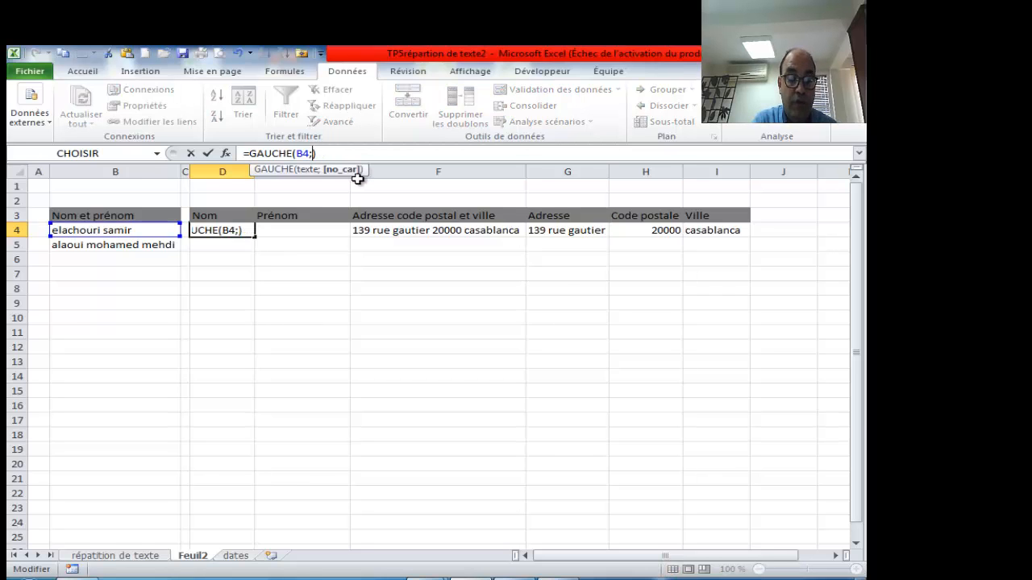
type("trou")
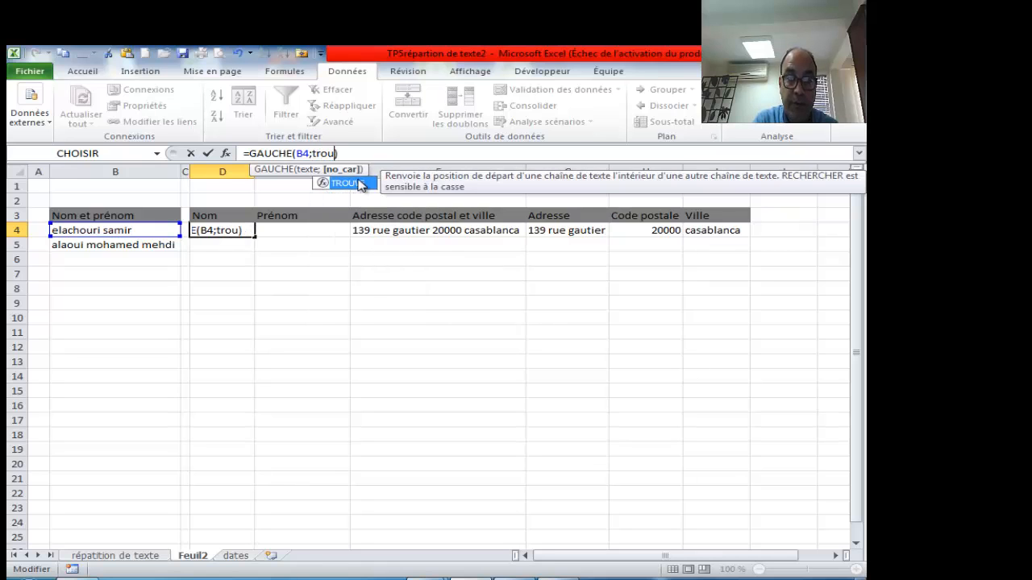
double_click(360, 184)
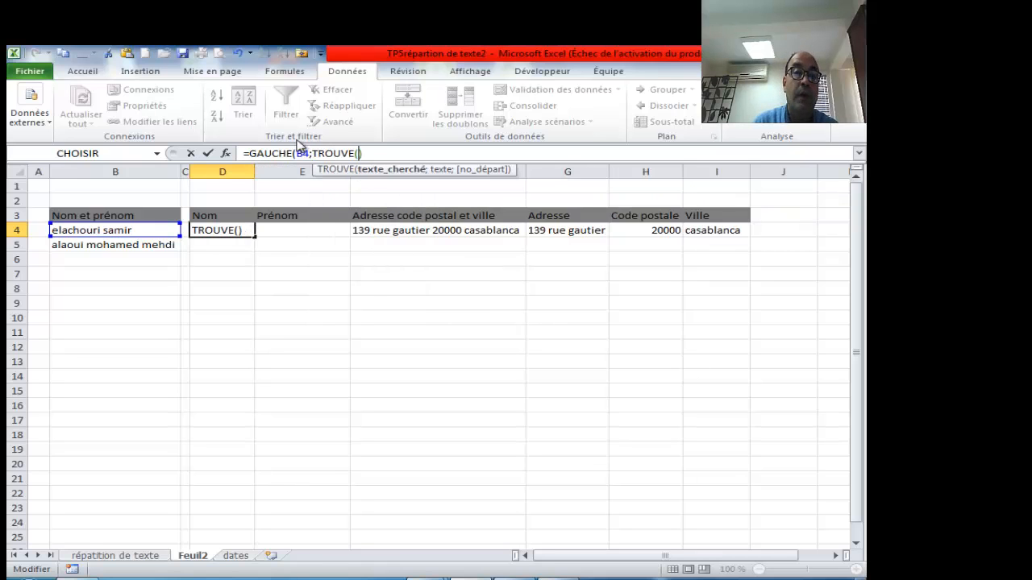
left_click(318, 153)
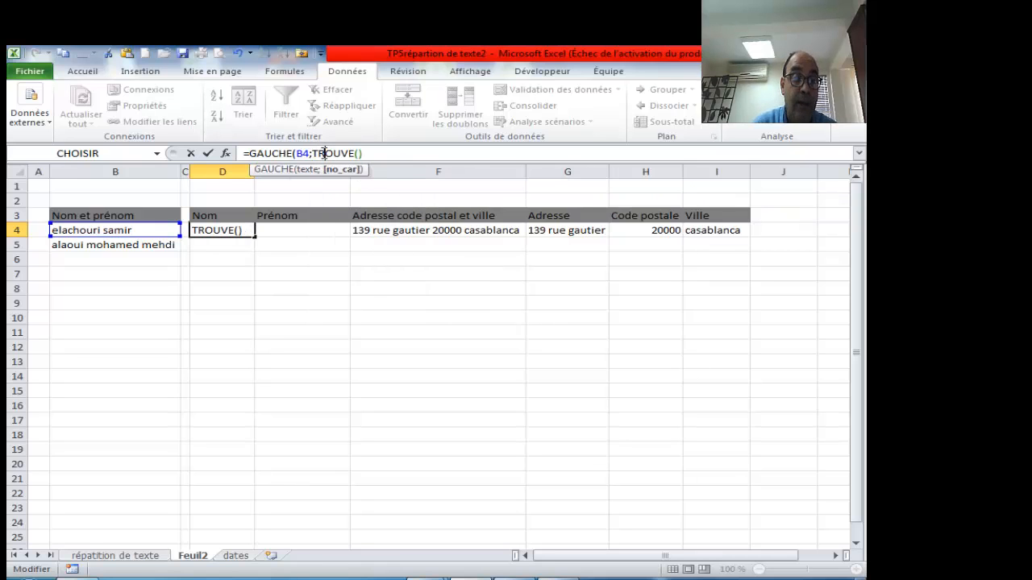
left_click(225, 153)
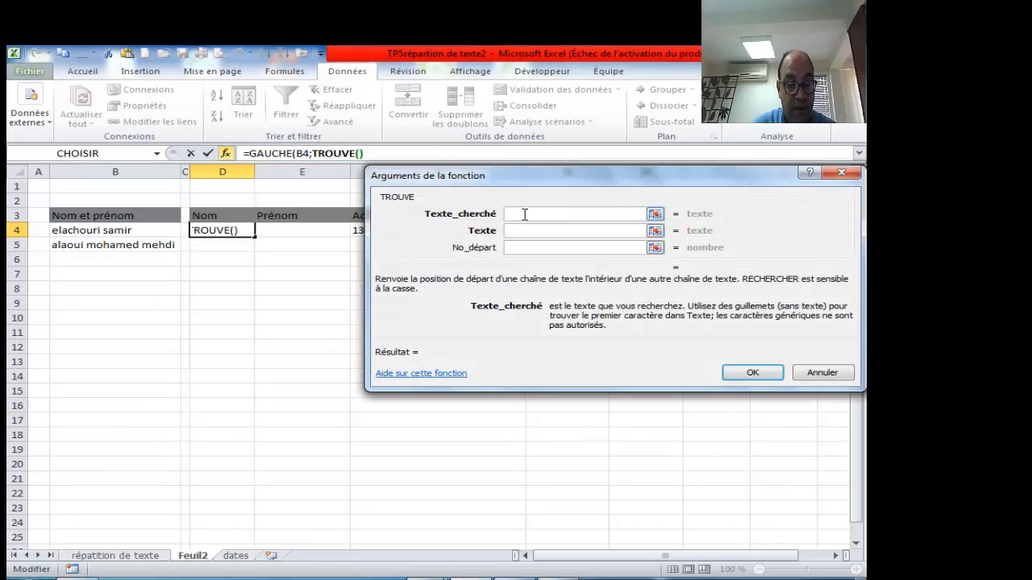
type("\" \"")
left_click(529, 231)
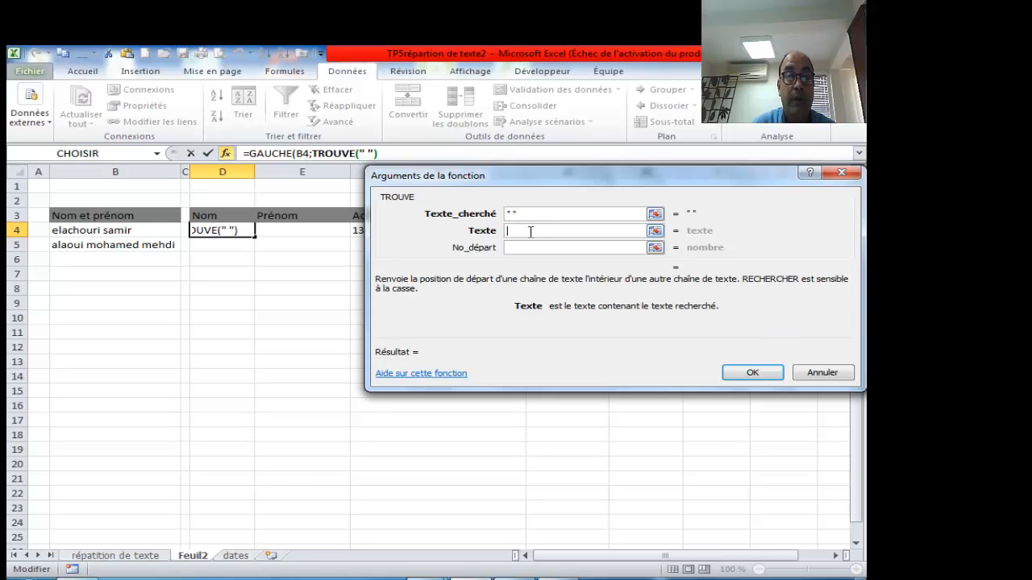
left_click(123, 230)
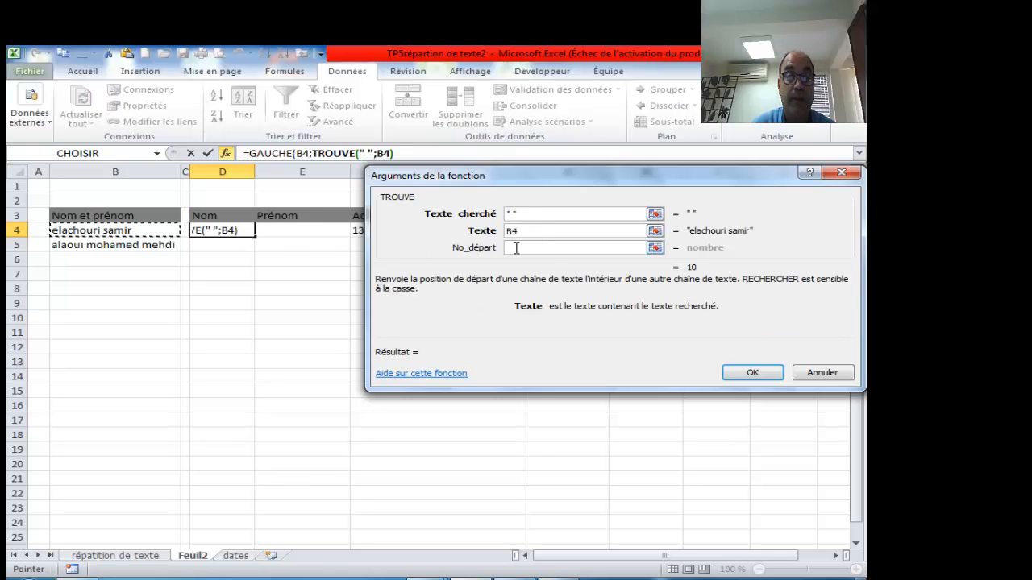
left_click(753, 373)
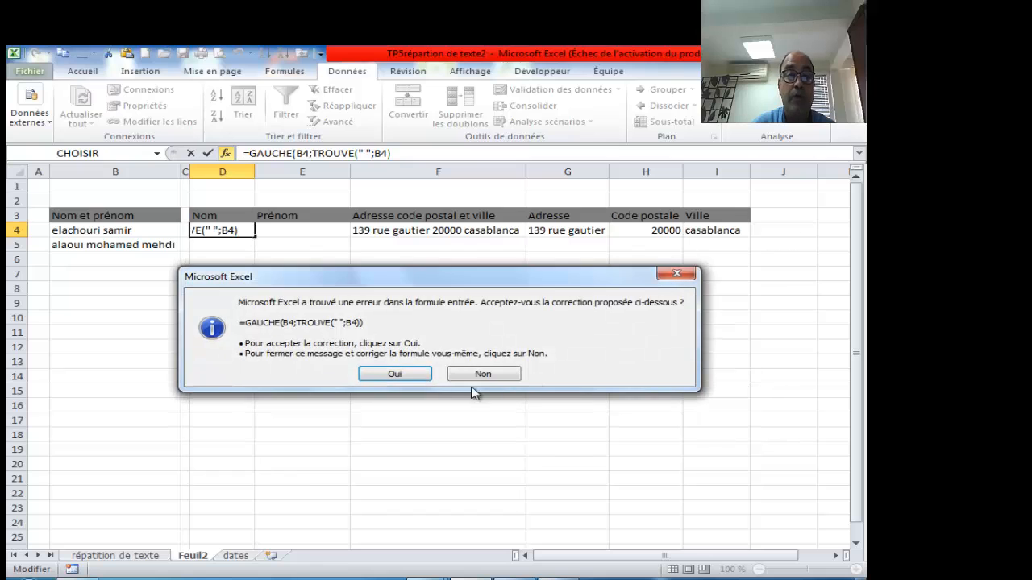
left_click(388, 373)
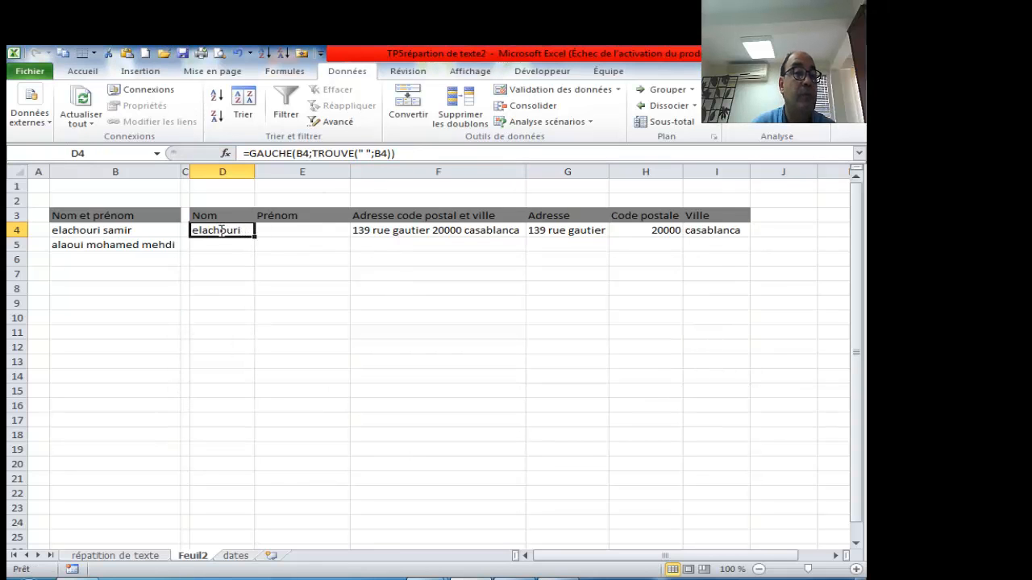
double_click(222, 230)
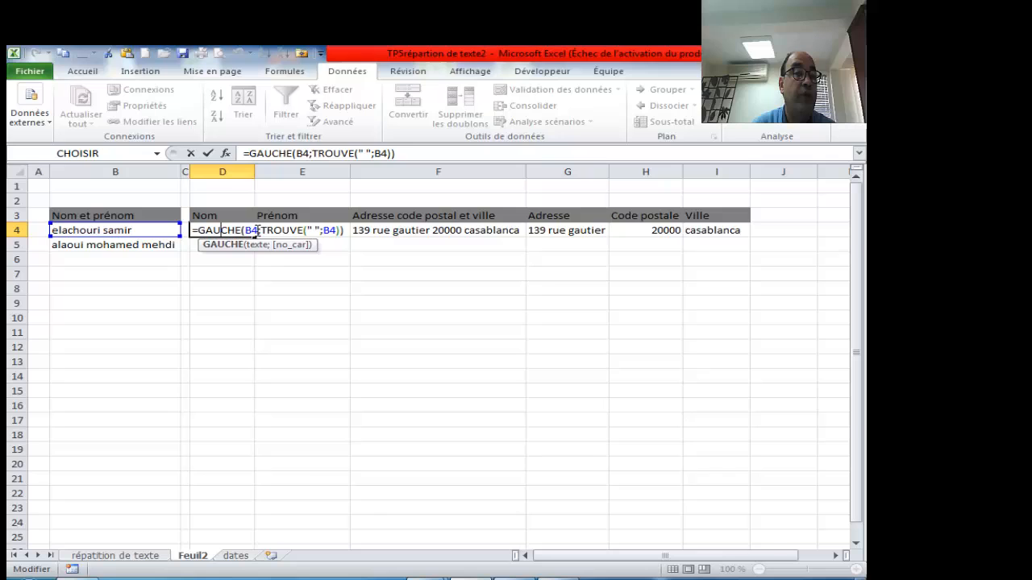
- Append -1 to the space position in D4's formula, then erase the whole formula
left_click(393, 154)
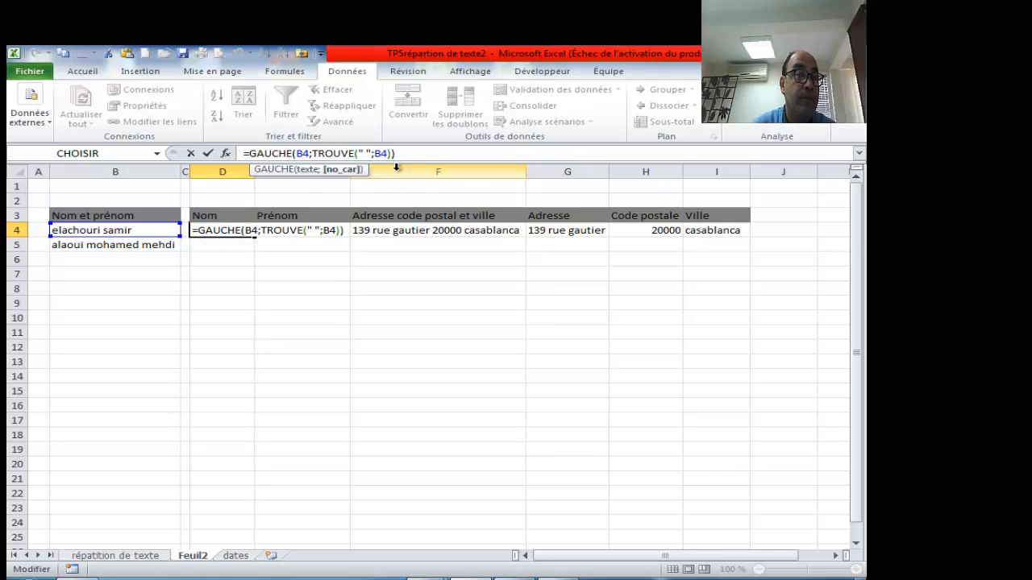
key("Left")
type("-1")
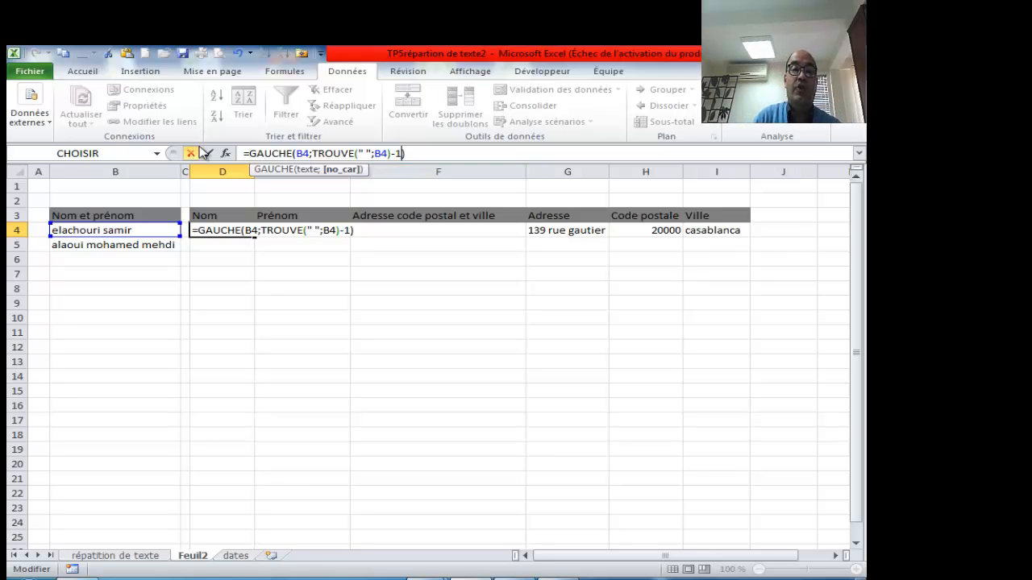
left_click_drag(412, 153, 243, 153)
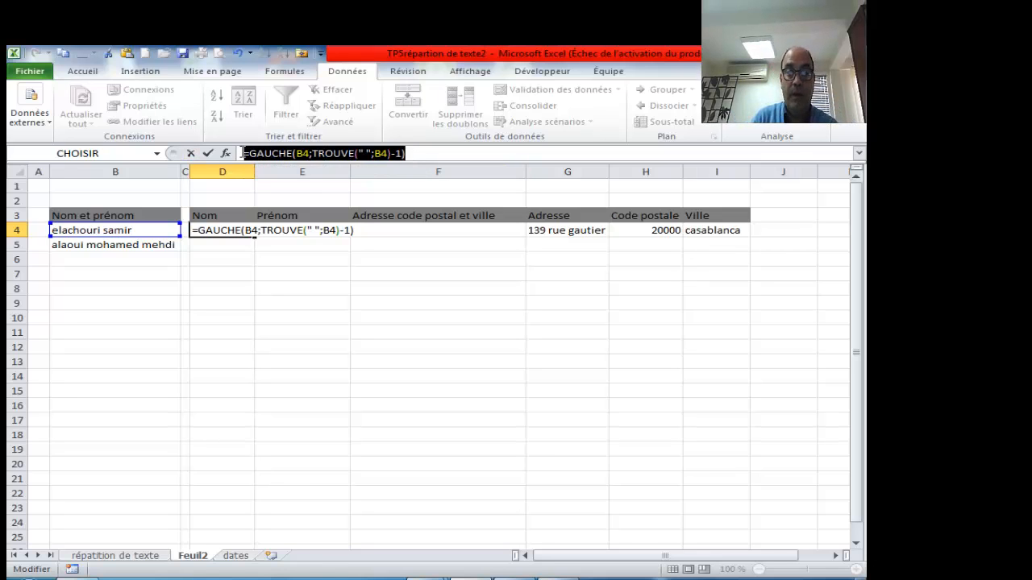
key("Delete")
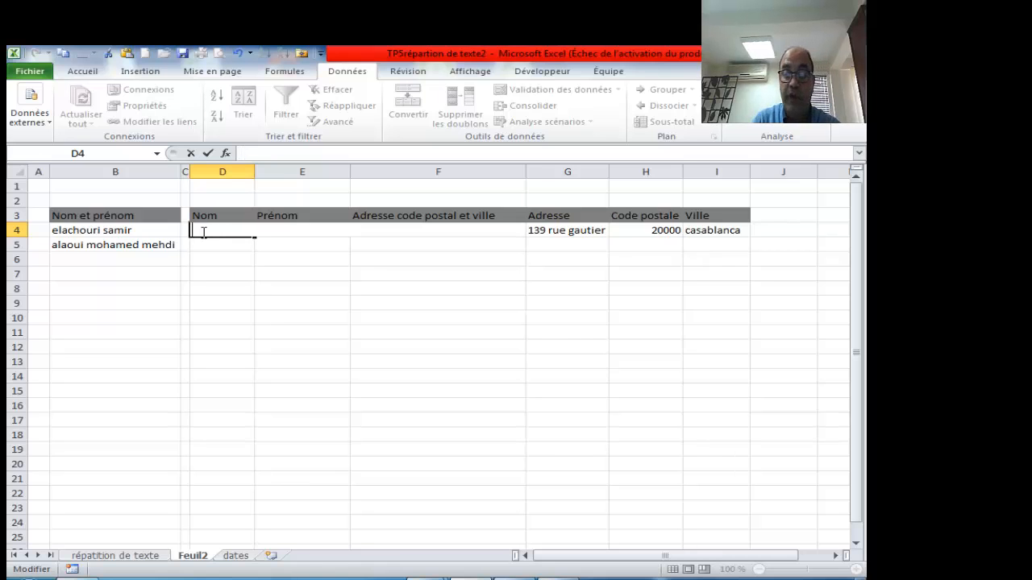
- Re-enter =GAUCHE(B4;9) in D4 and fill it down to D5
type("=ga")
key("Tab")
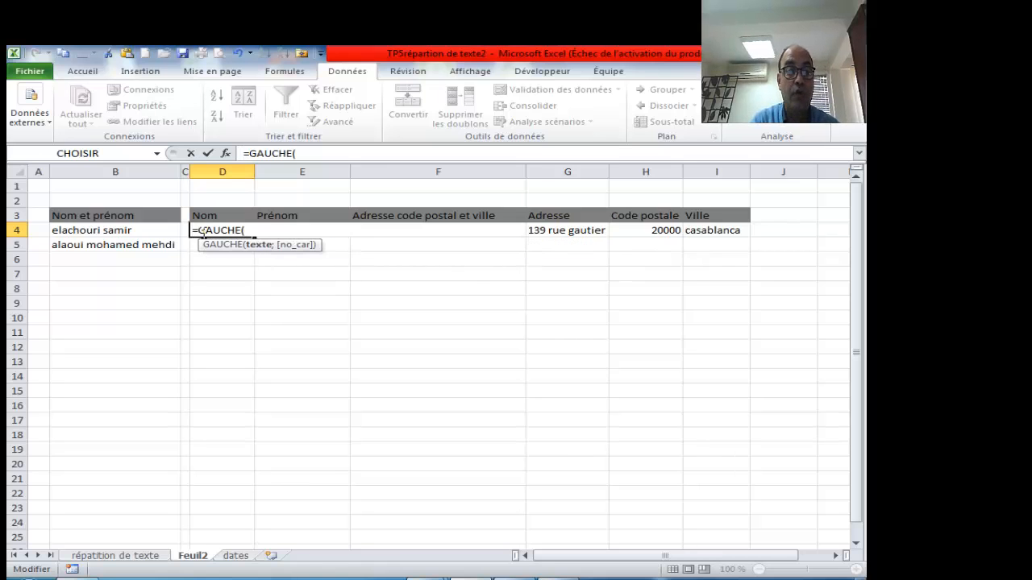
left_click(145, 229)
type(";")
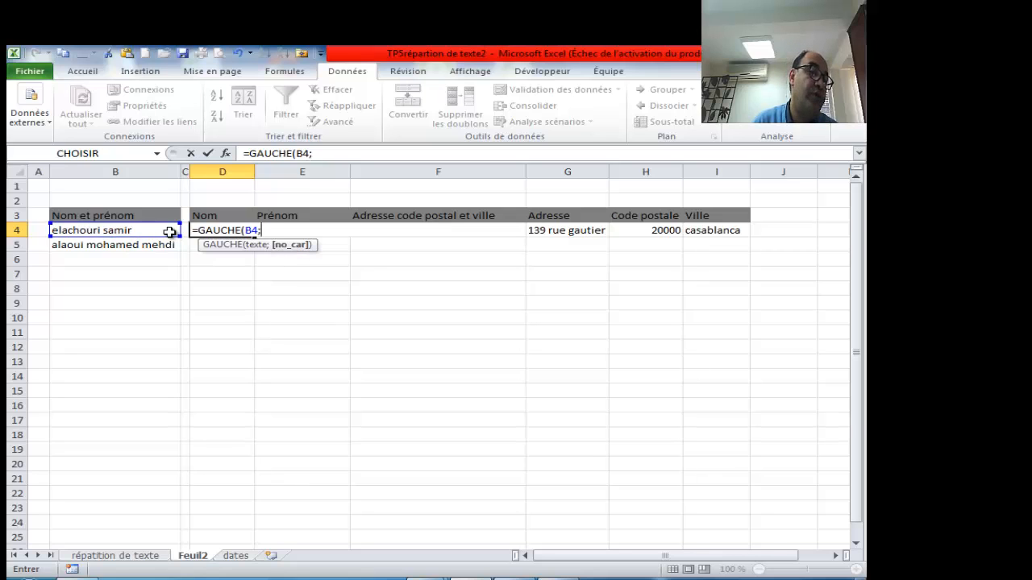
type("9")
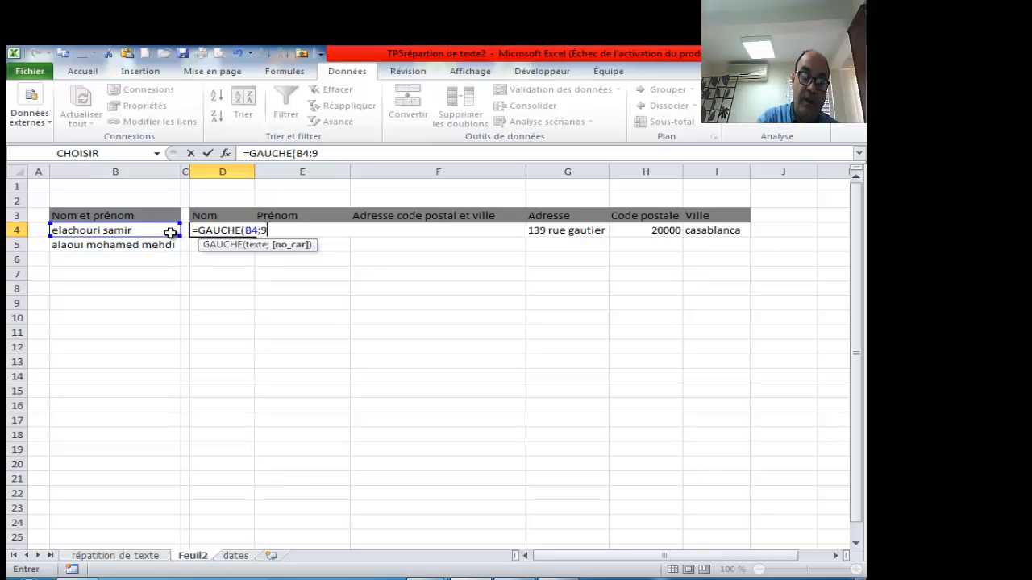
type(")")
key("Return")
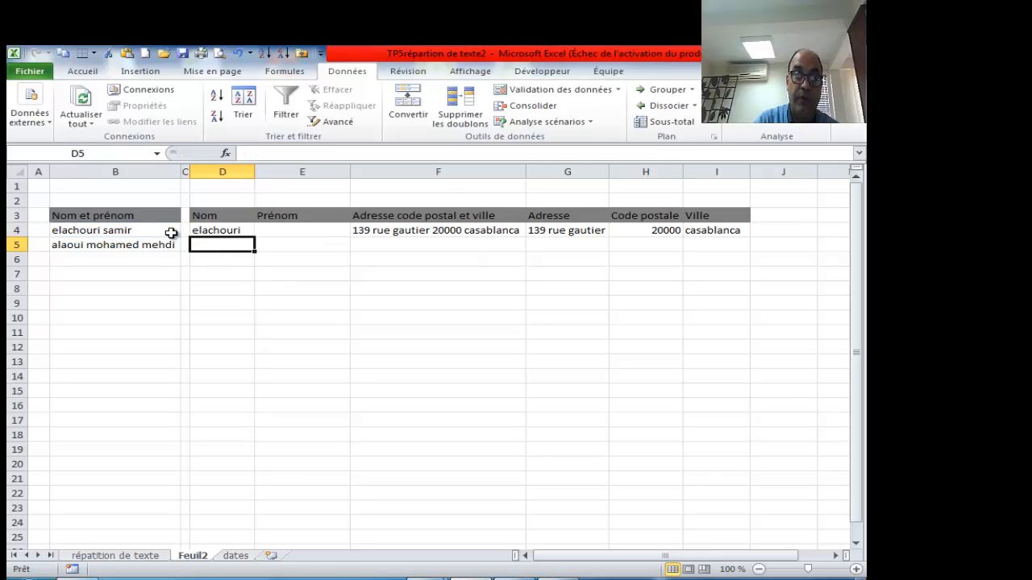
left_click(222, 229)
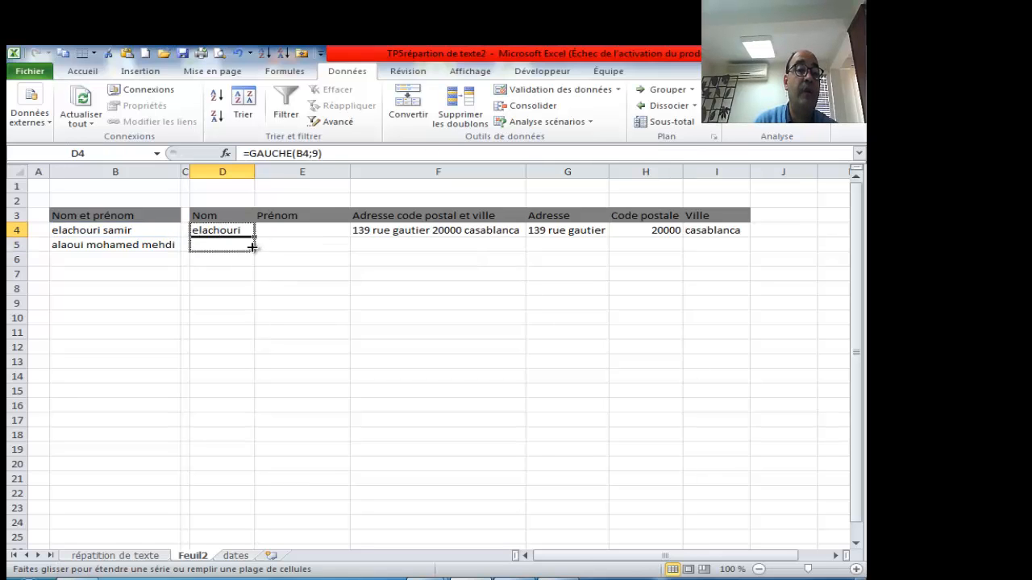
left_click_drag(252, 248, 252, 250)
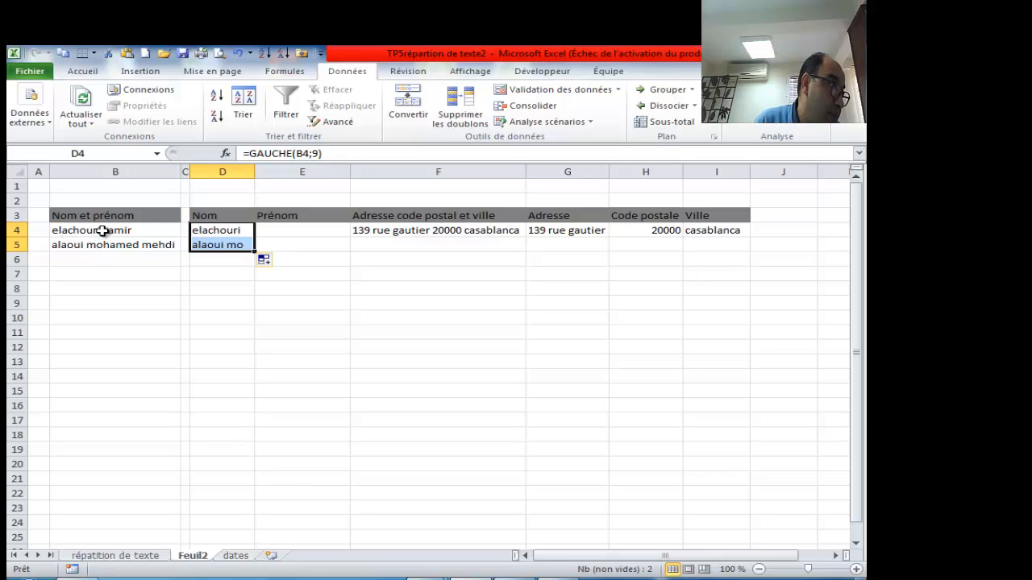
left_click(223, 332)
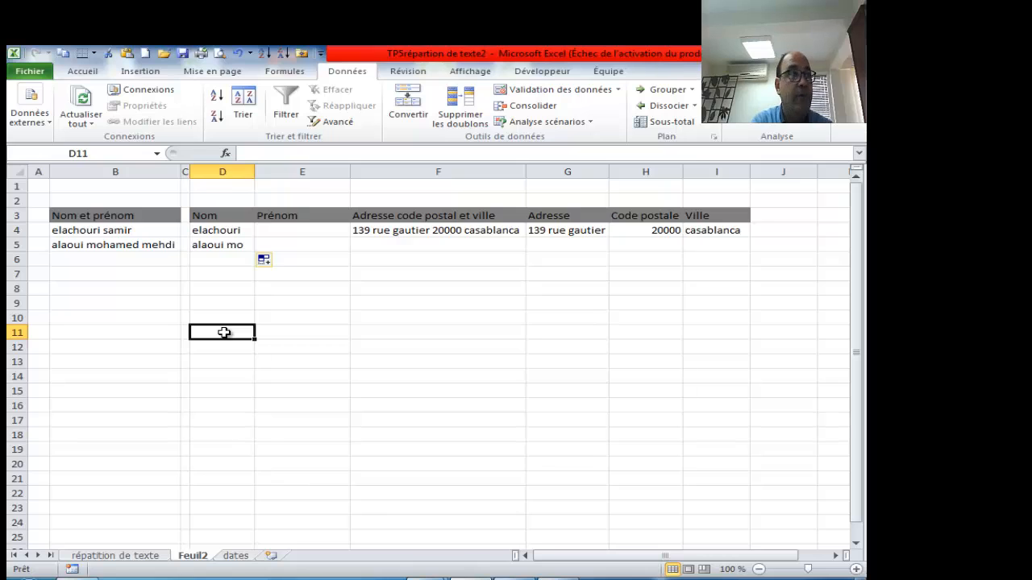
- Start a TROUVE formula in D11, discarding the mistaken TRONQUE suggestion
type("tr")
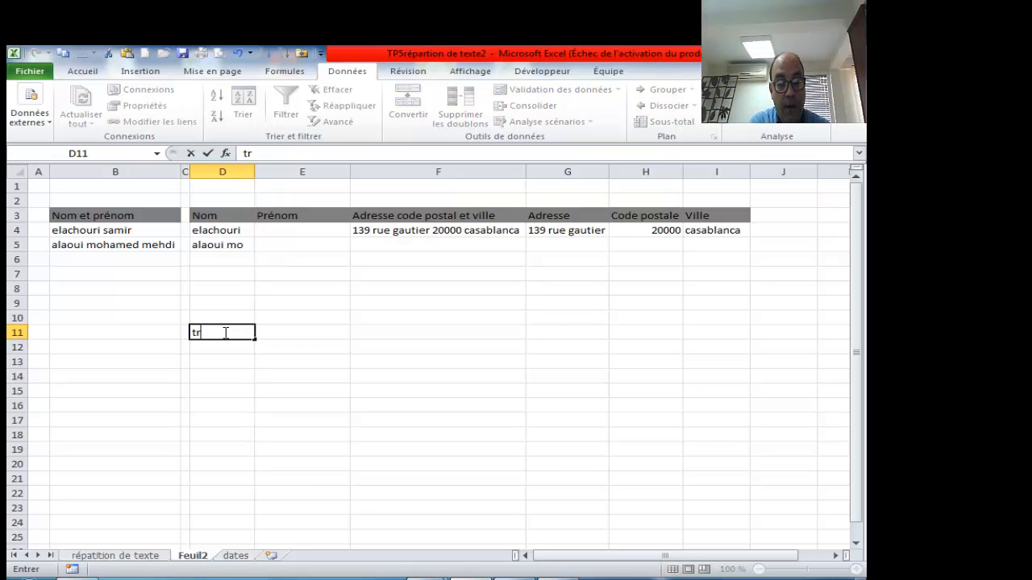
key("BackSpace")
key("BackSpace")
type("t")
key("BackSpace")
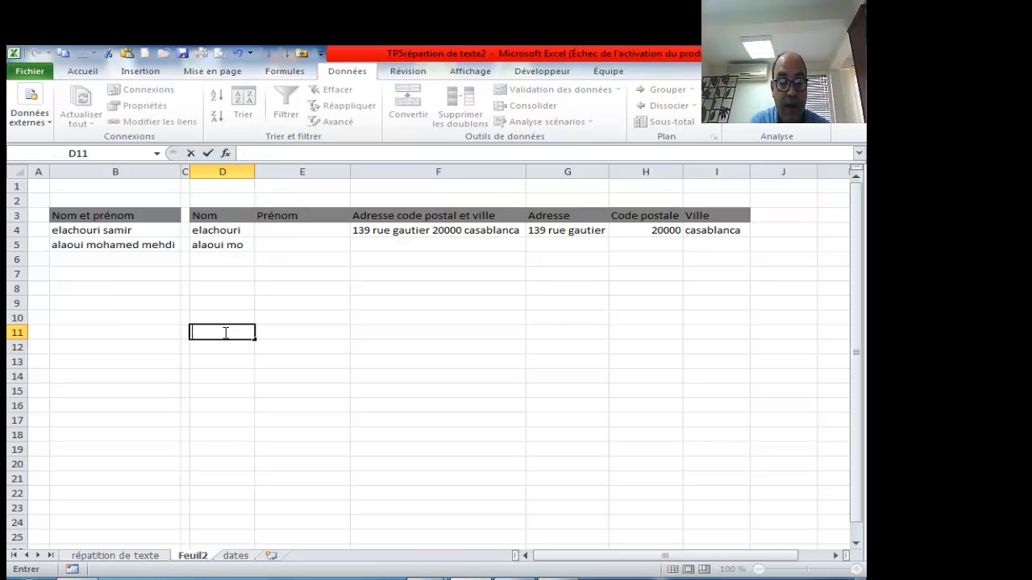
type("=tro")
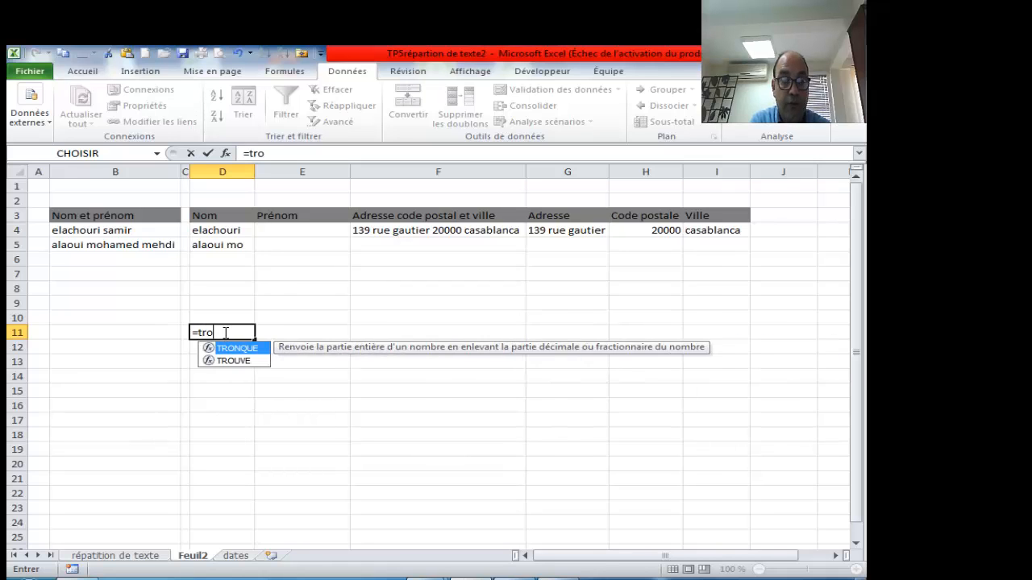
key("Tab")
key("BackSpace")
key("BackSpace")
key("BackSpace")
key("BackSpace")
key("BackSpace")
key("BackSpace")
key("BackSpace")
key("BackSpace")
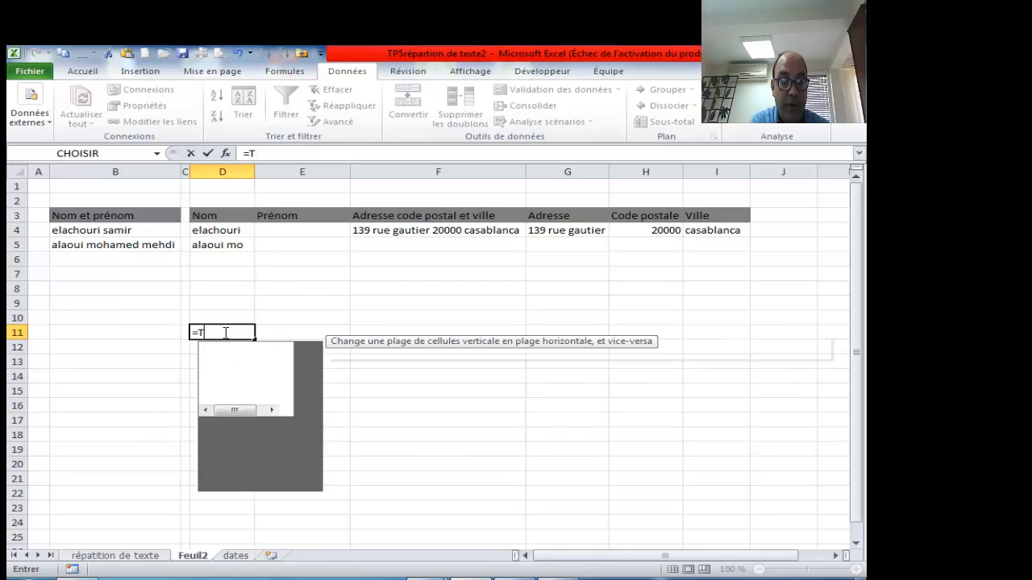
type("trou")
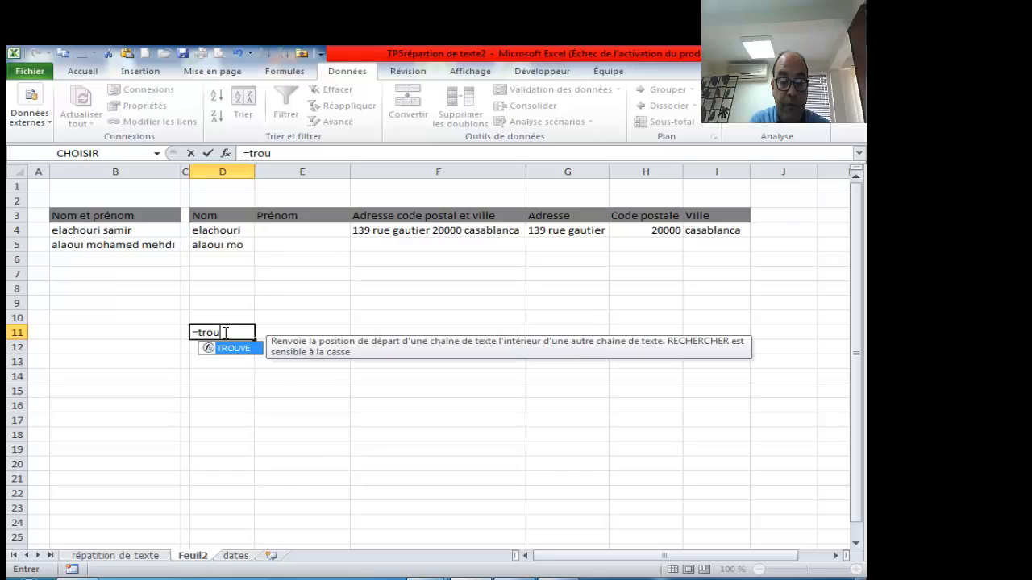
key("Tab")
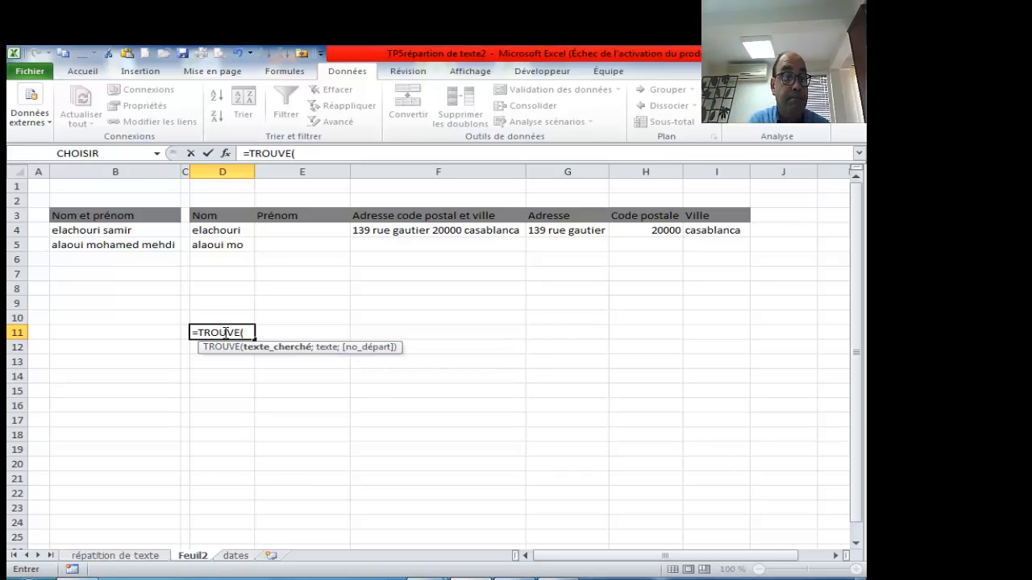
- Complete =TROUVE(" ";B4;) in D11, which returns #VALEUR!
type("\" \"")
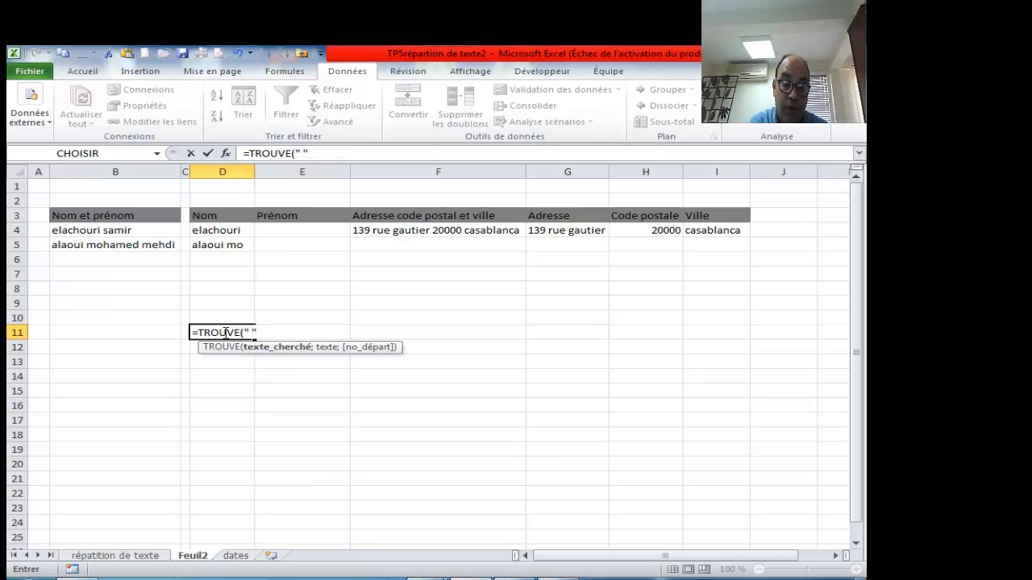
type(";")
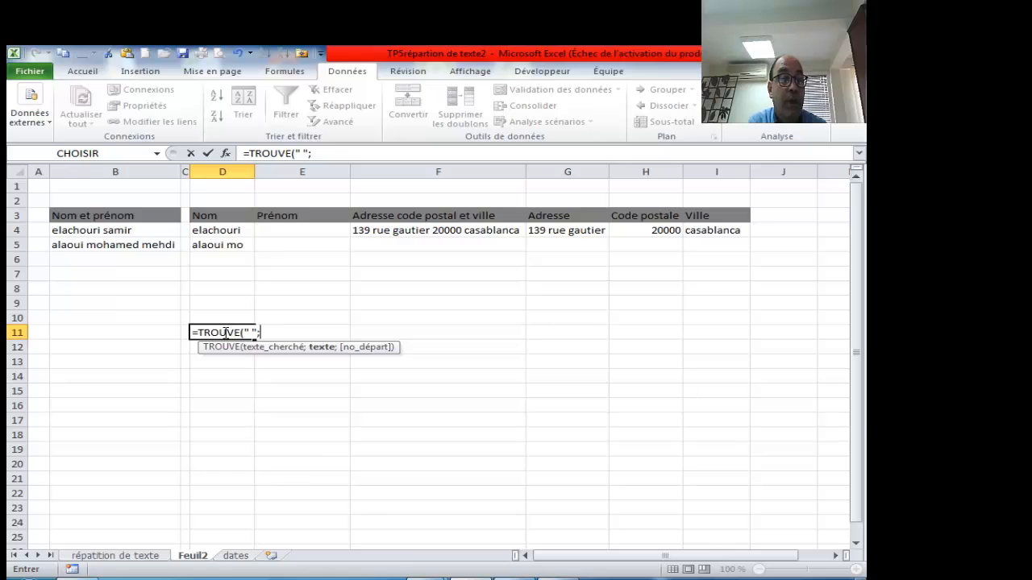
left_click(120, 231)
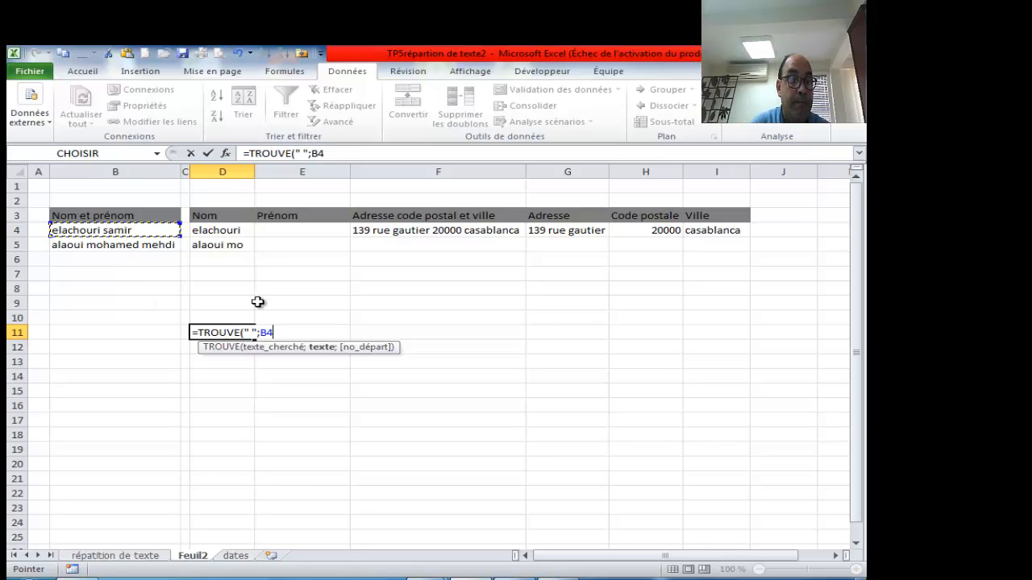
type(";")
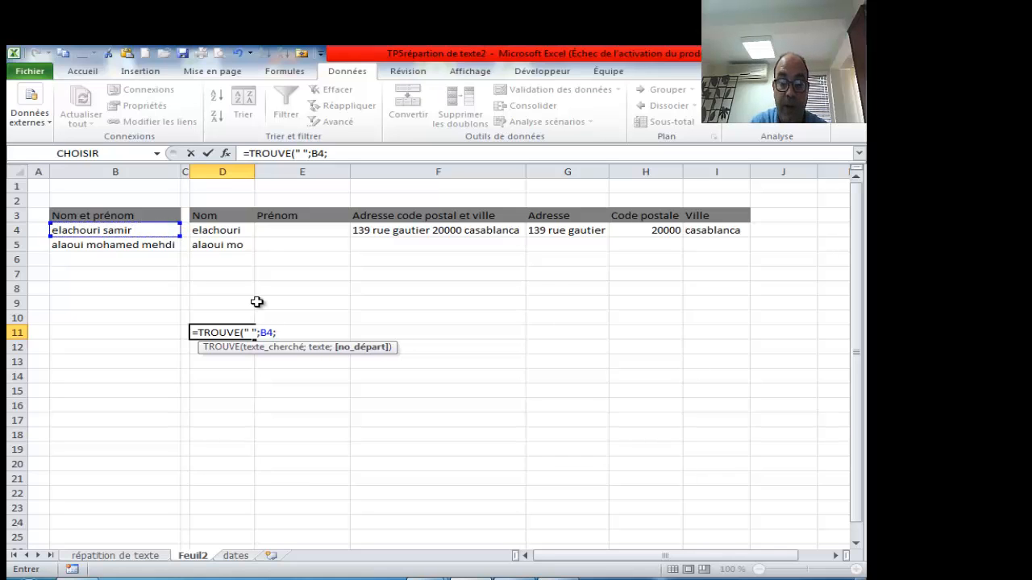
type(")")
key("Return")
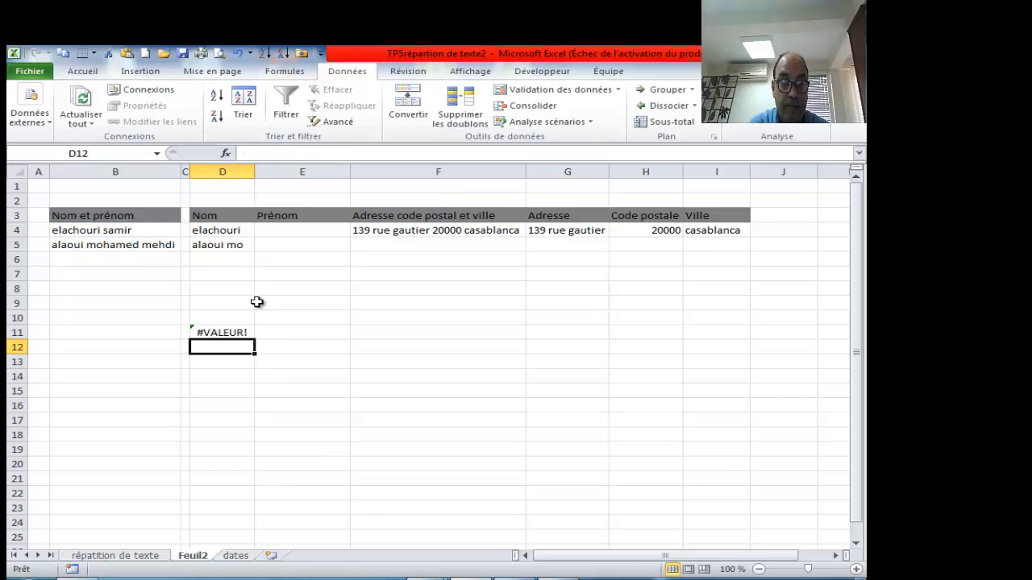
left_click(230, 332)
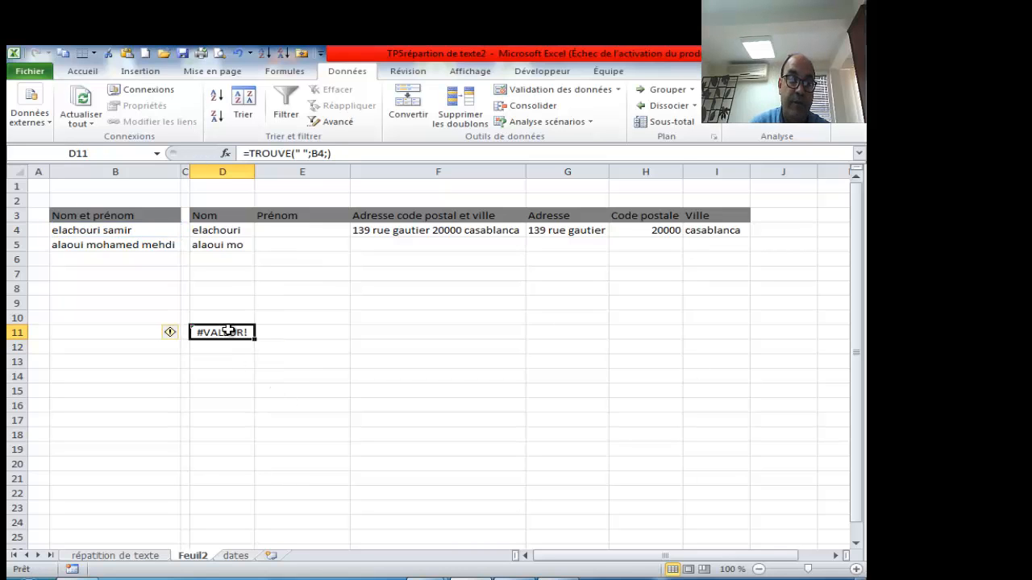
- Fix D11 via the TROUVE arguments dialog to =TROUVE(" ";B4), returning 10
double_click(232, 332)
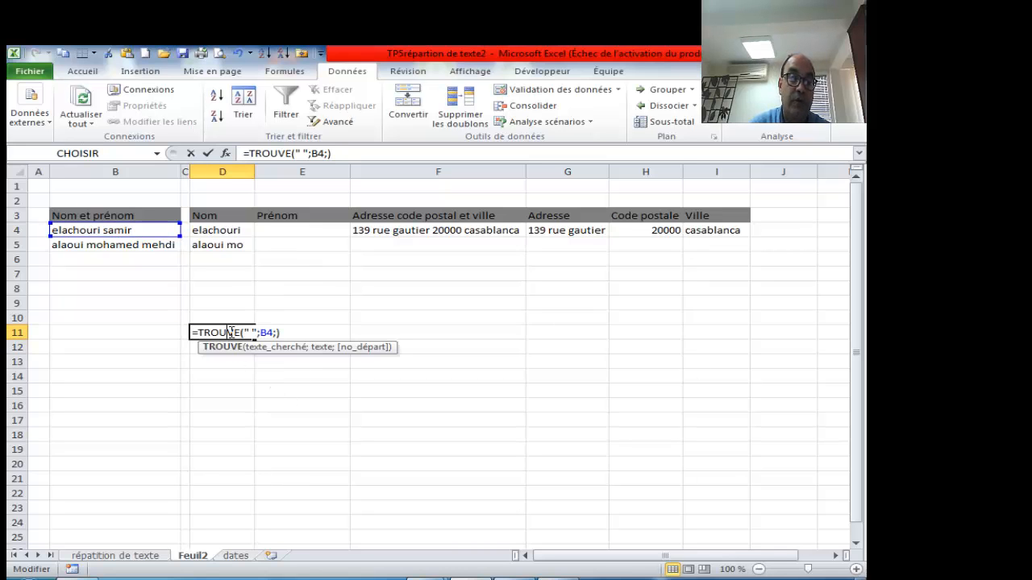
left_click(228, 154)
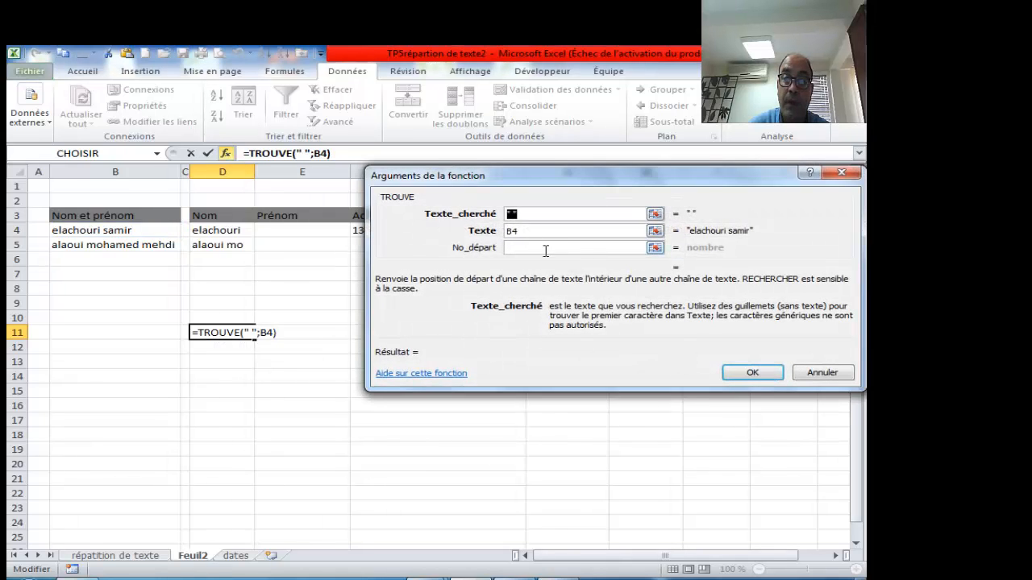
left_click(750, 373)
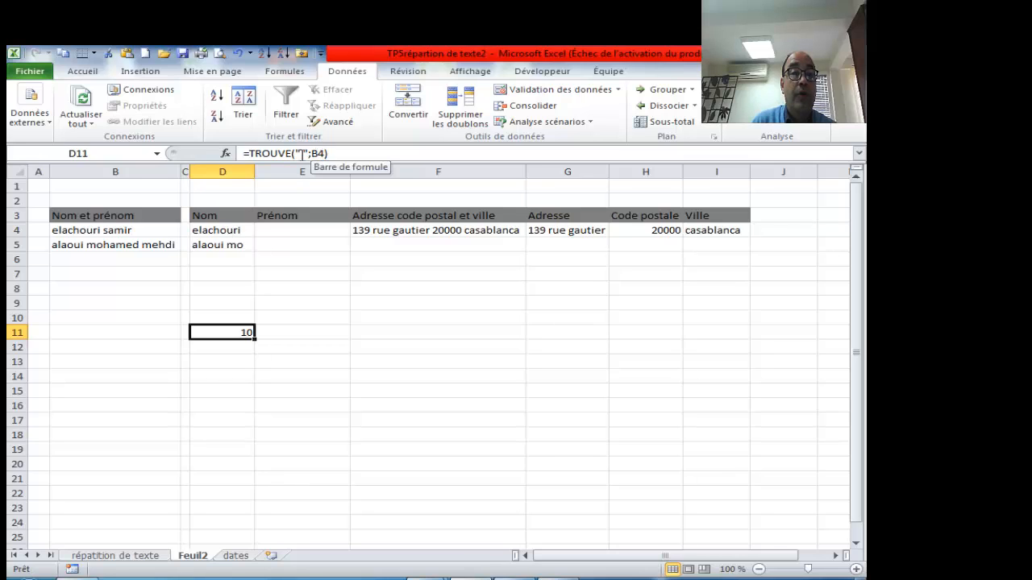
left_click(225, 229)
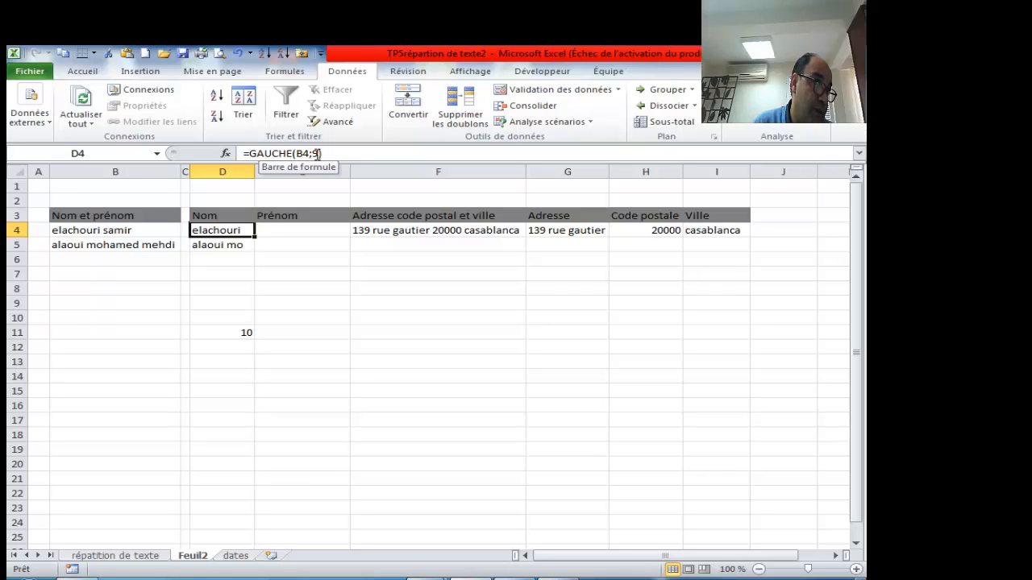
- Copy the TROUVE(" ";B4) expression from D11's formula, keeping its result 10
left_click(239, 332)
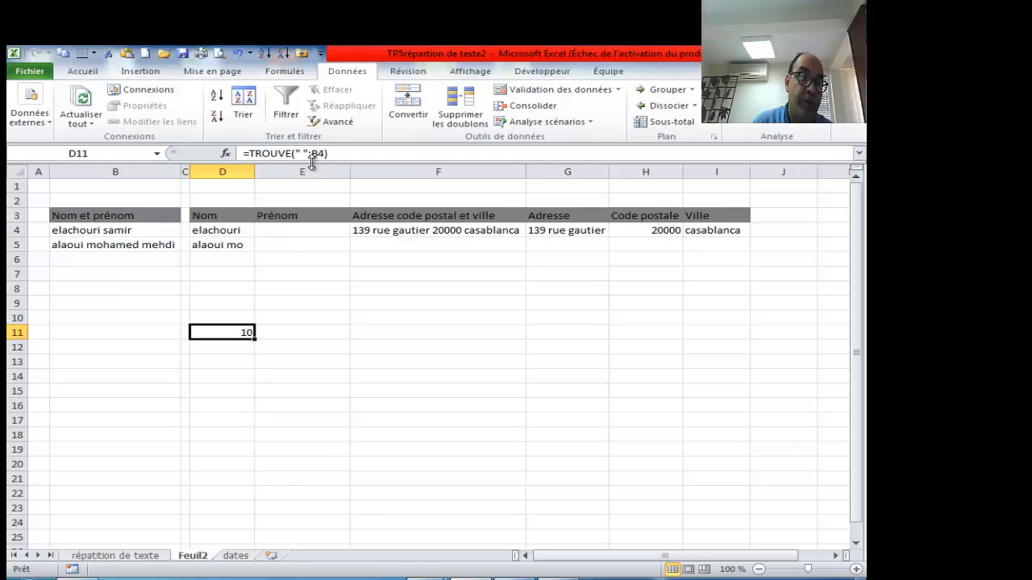
left_click_drag(327, 154, 250, 153)
key("ctrl+c")
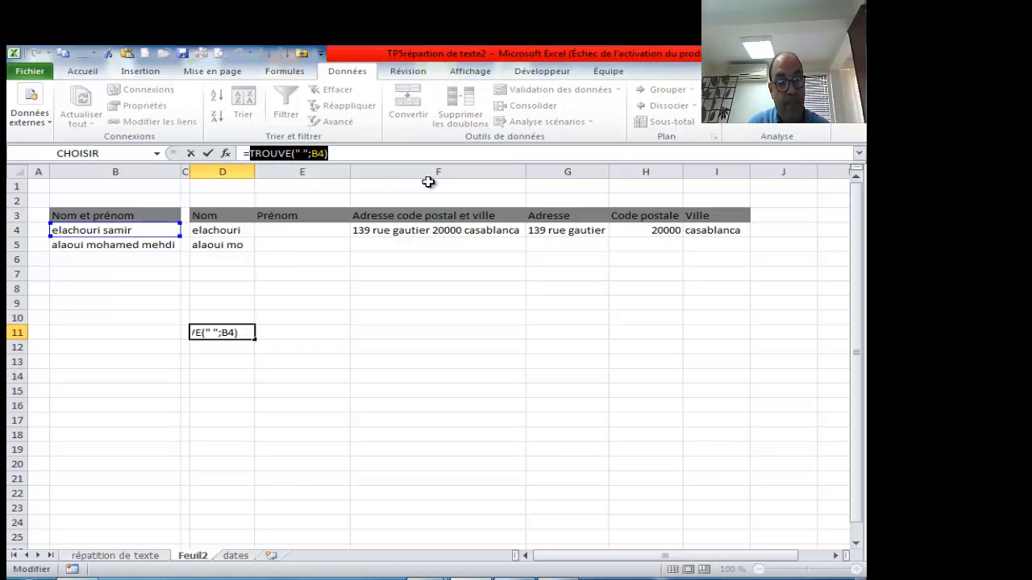
left_click(234, 230)
key("Escape")
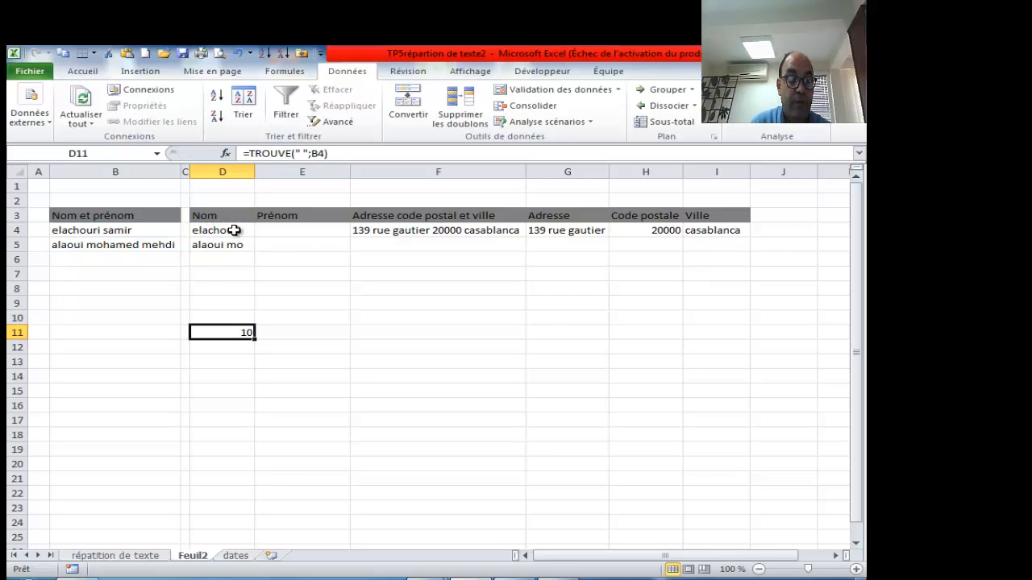
- Replace 9 in D4 with TROUVE(" ";B4)-1 and fill the formula down to D5
left_click(234, 231)
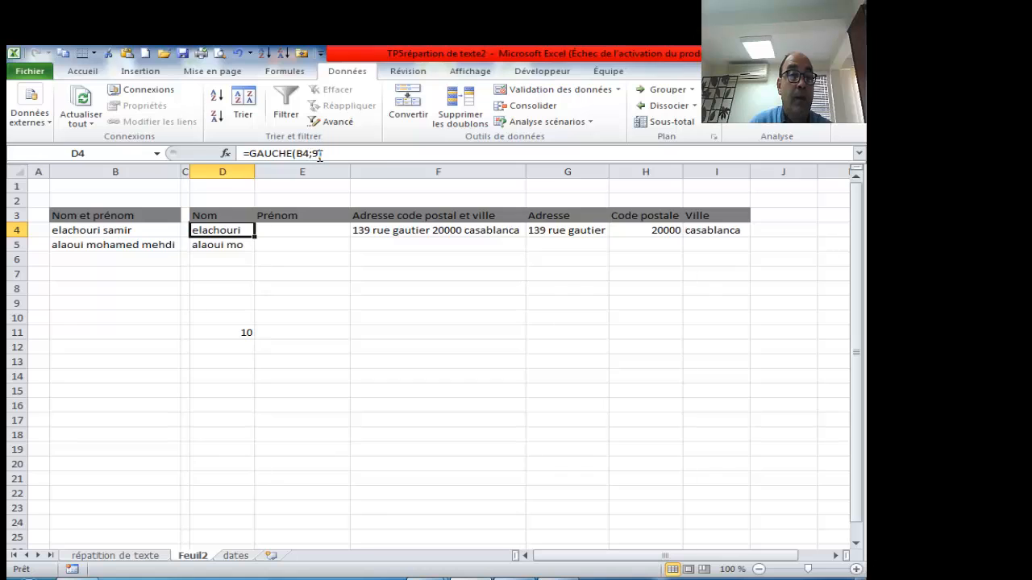
left_click(319, 155)
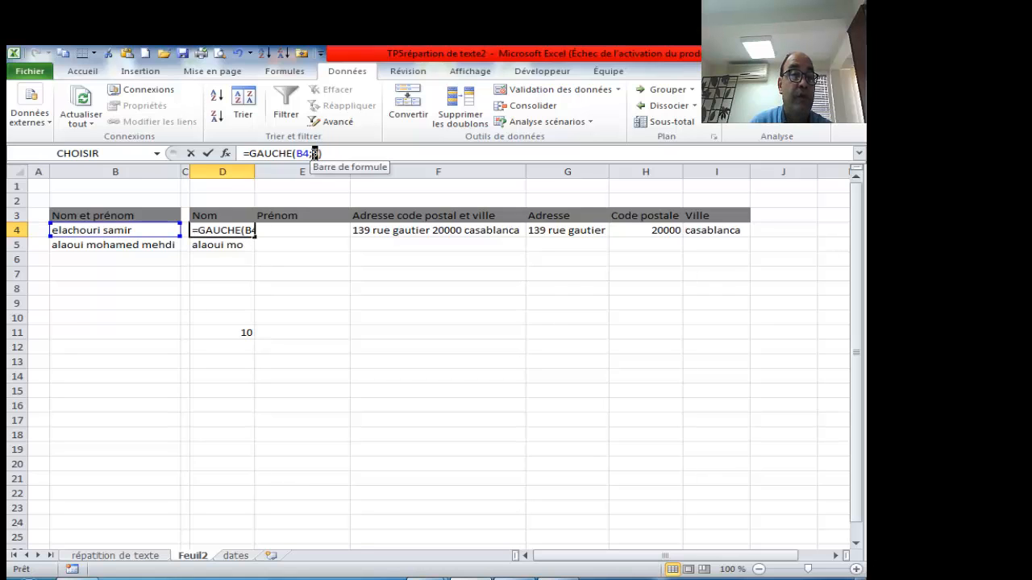
double_click(236, 230)
left_click(269, 231)
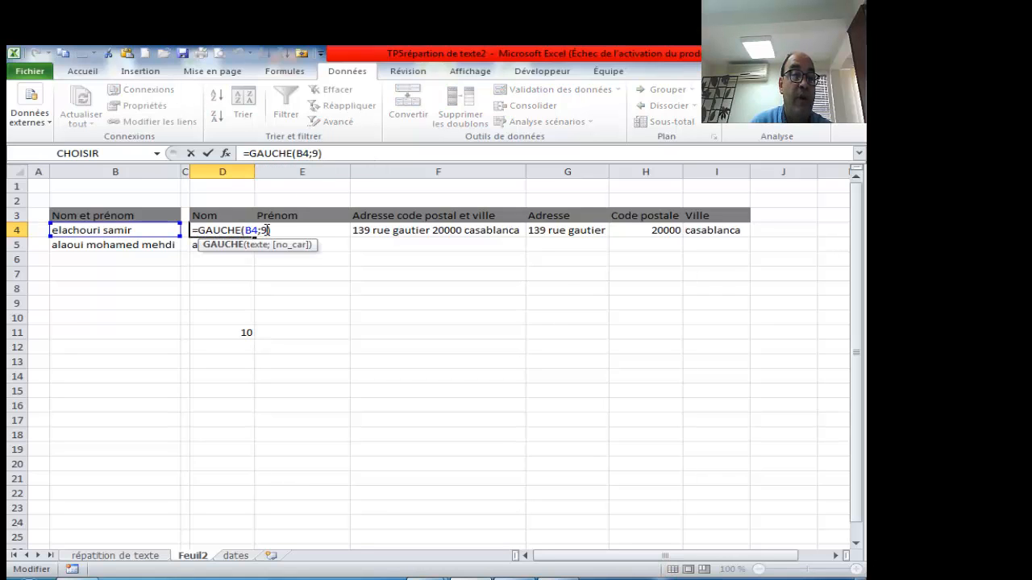
left_click(264, 230)
key("ctrl+v")
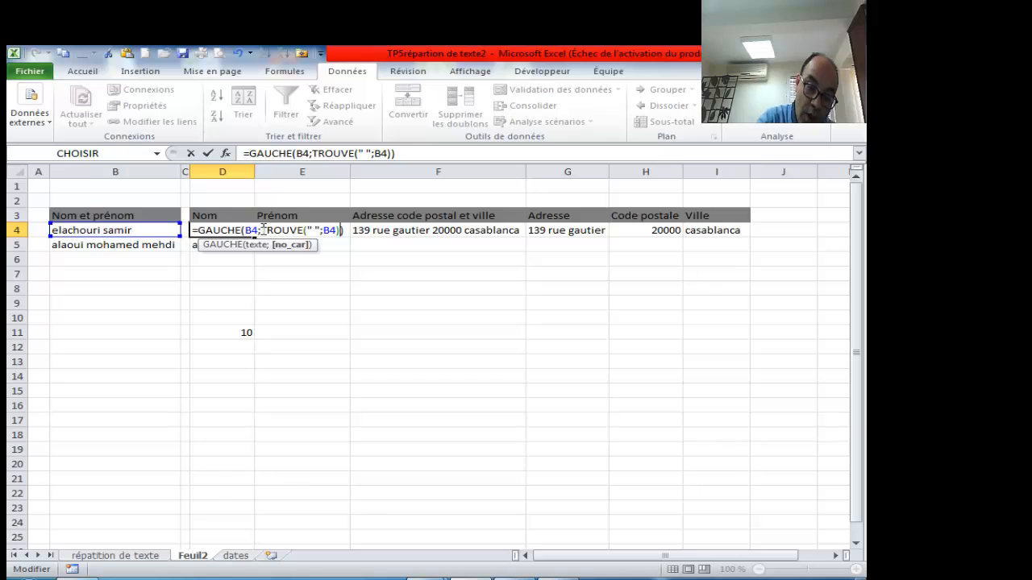
type("-1")
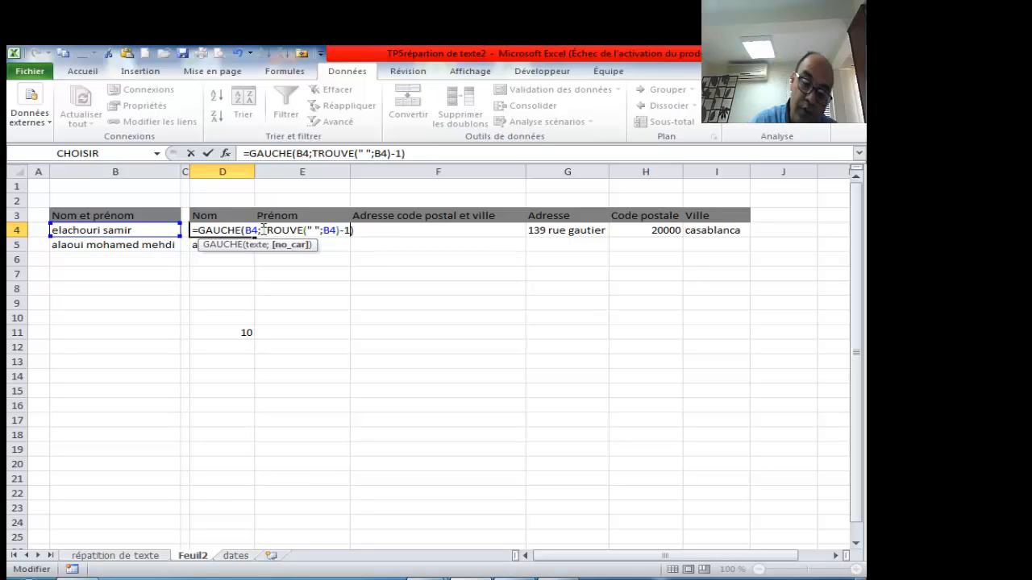
key("Return")
left_click(238, 230)
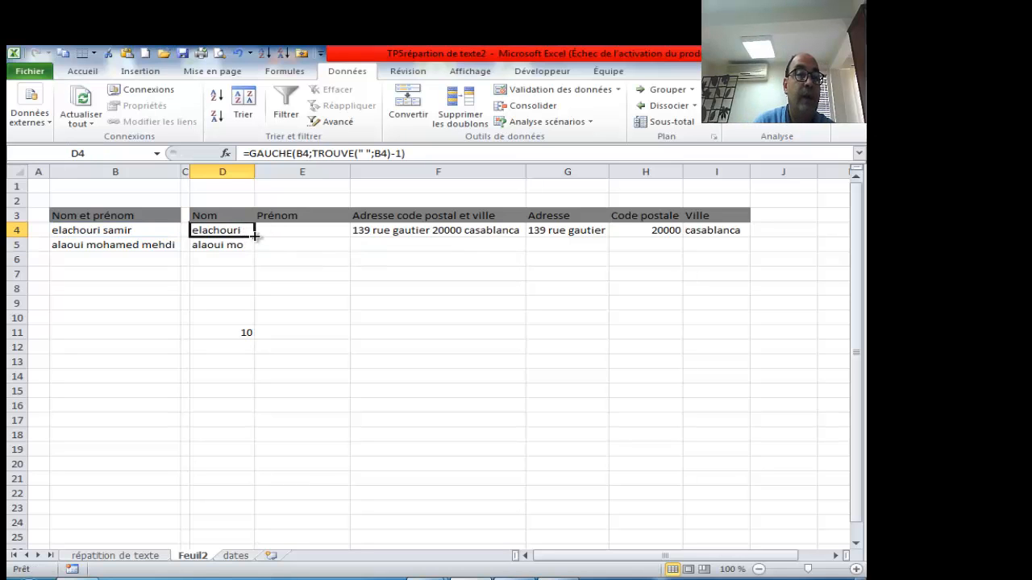
left_click_drag(251, 232, 257, 252)
left_click(249, 230)
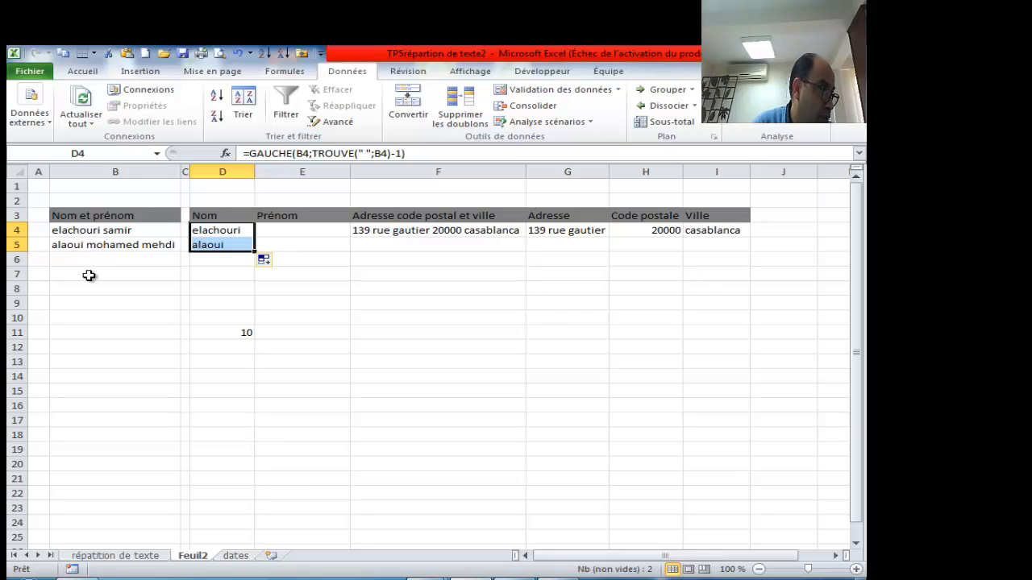
- Type a third full name into cell B6
left_click(92, 259)
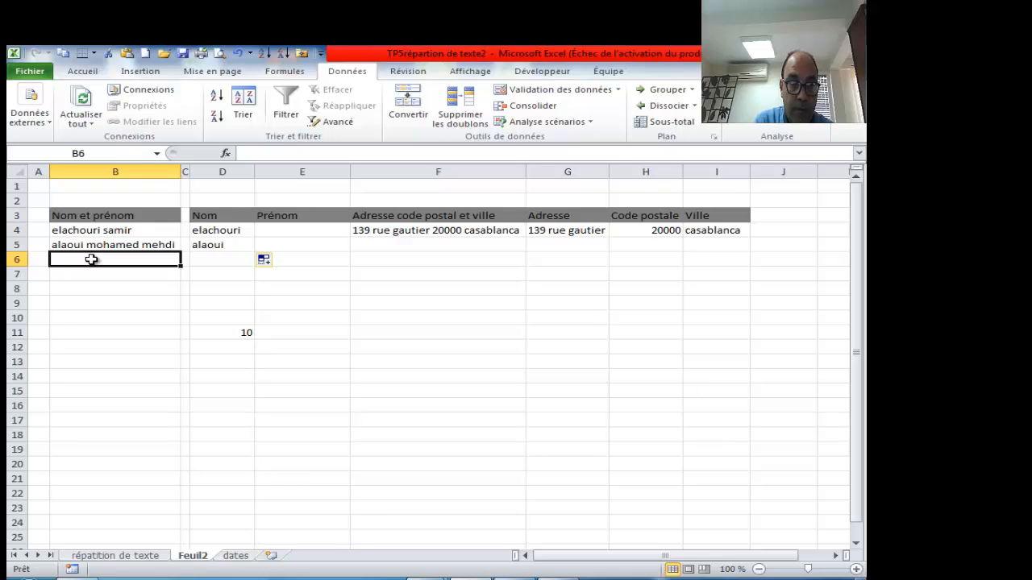
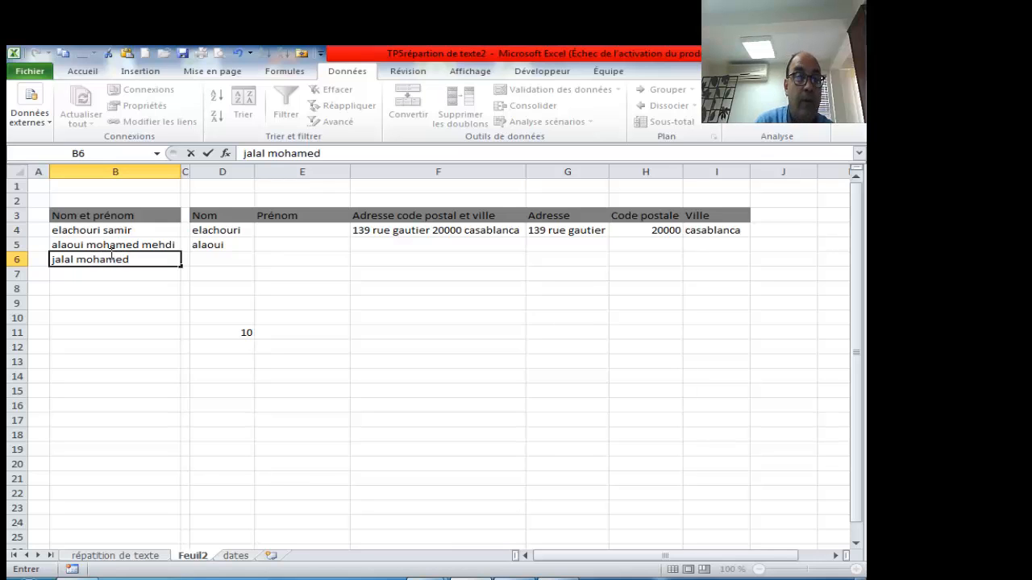
left_click(148, 274)
- Extend the Nom formula from D5 down to D6 to extract the new surname
left_click(223, 256)
left_click(234, 239)
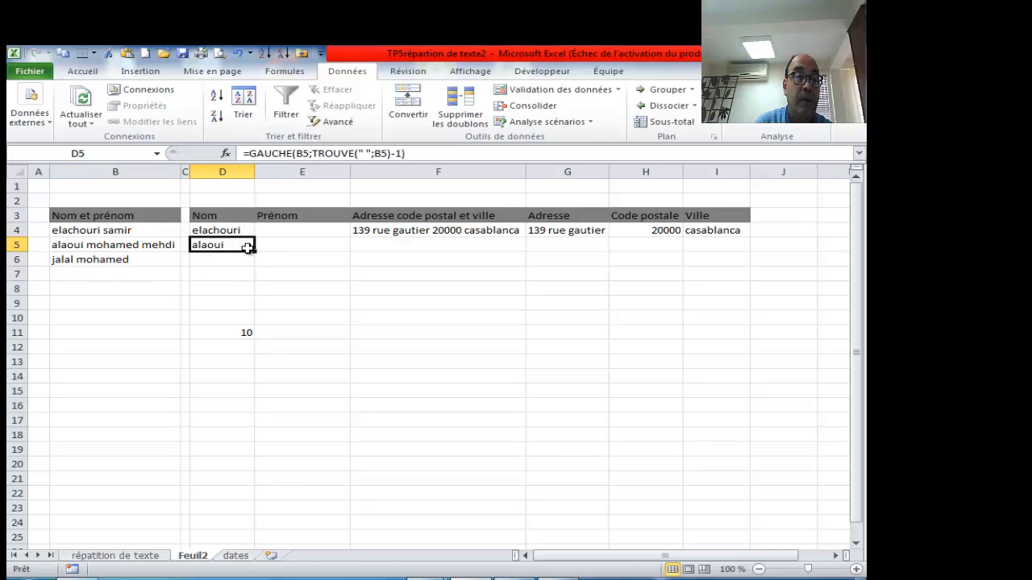
left_click_drag(253, 251, 255, 266)
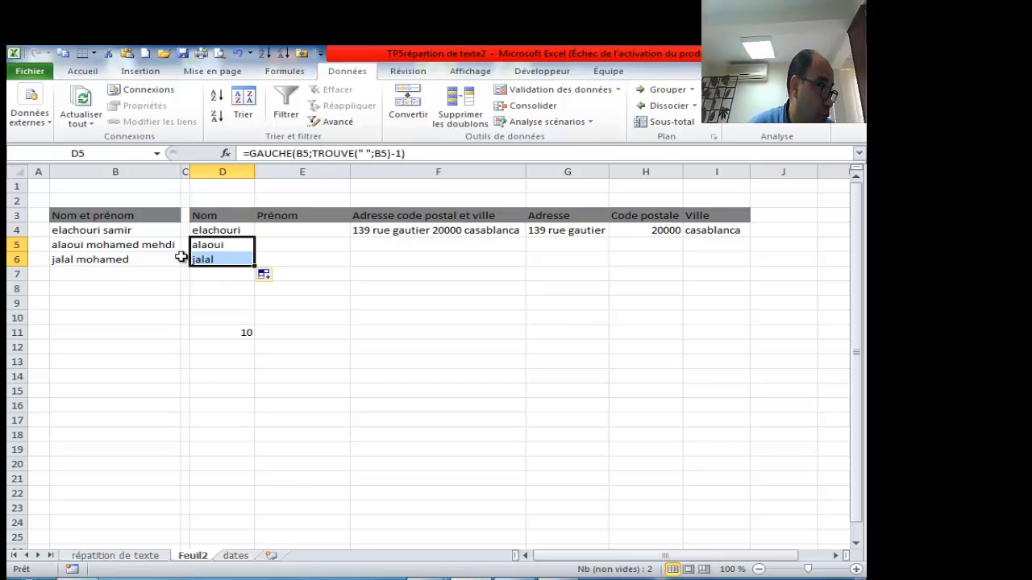
left_click(283, 230)
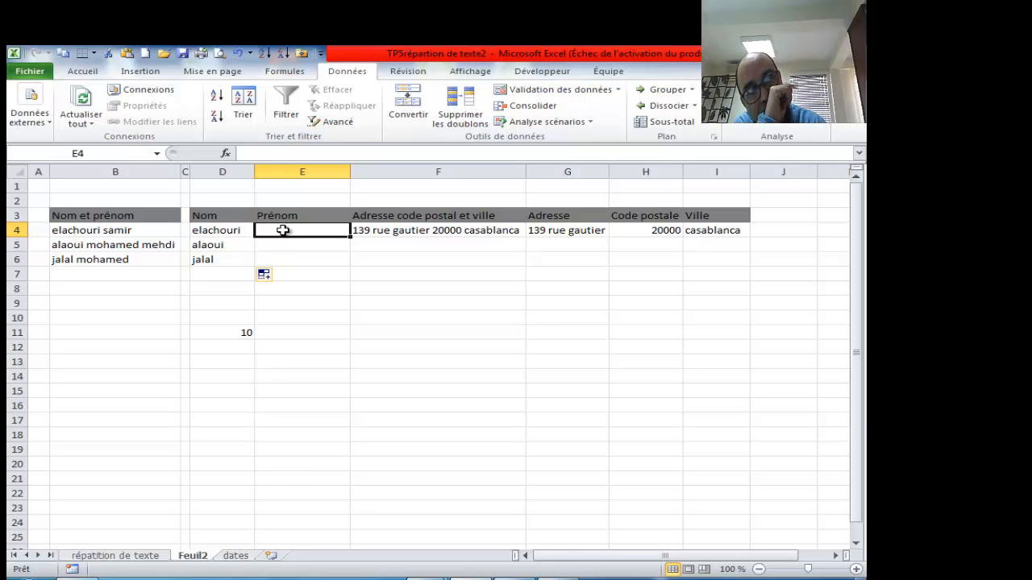
- Delete the DROITE first-name results in E4:E6, leaving the Prénom cells empty
left_click(578, 579)
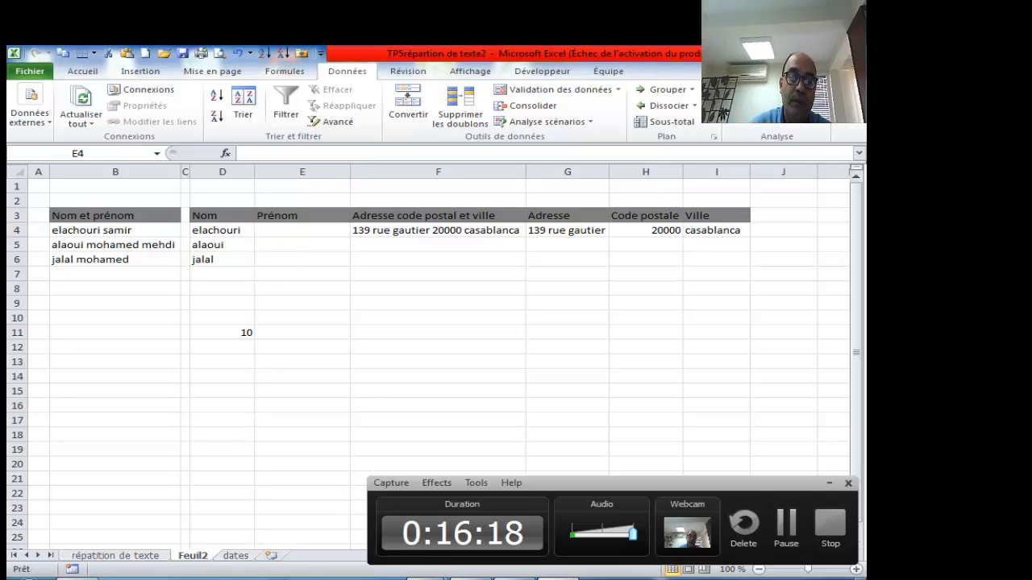
left_click(780, 545)
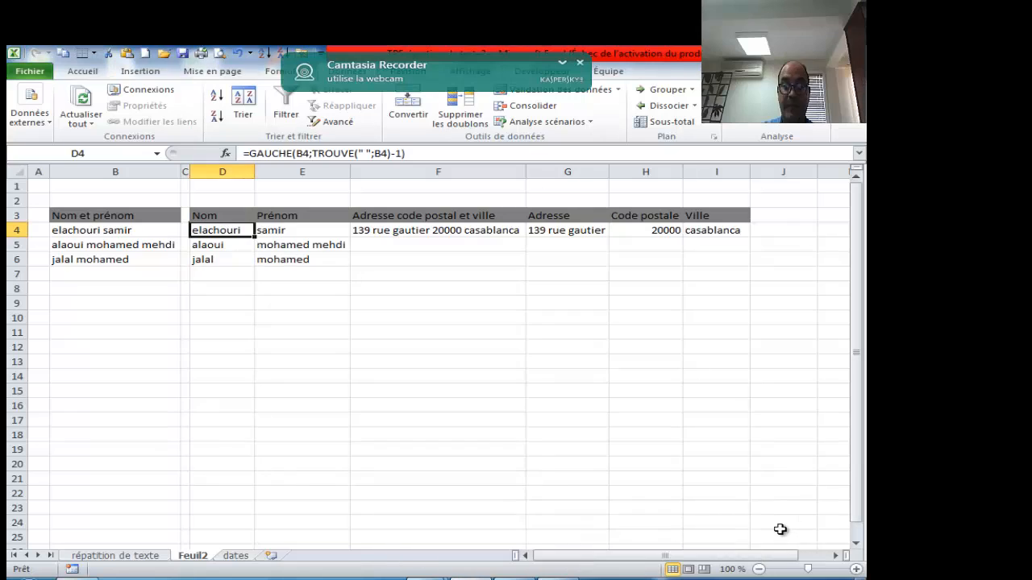
left_click(580, 64)
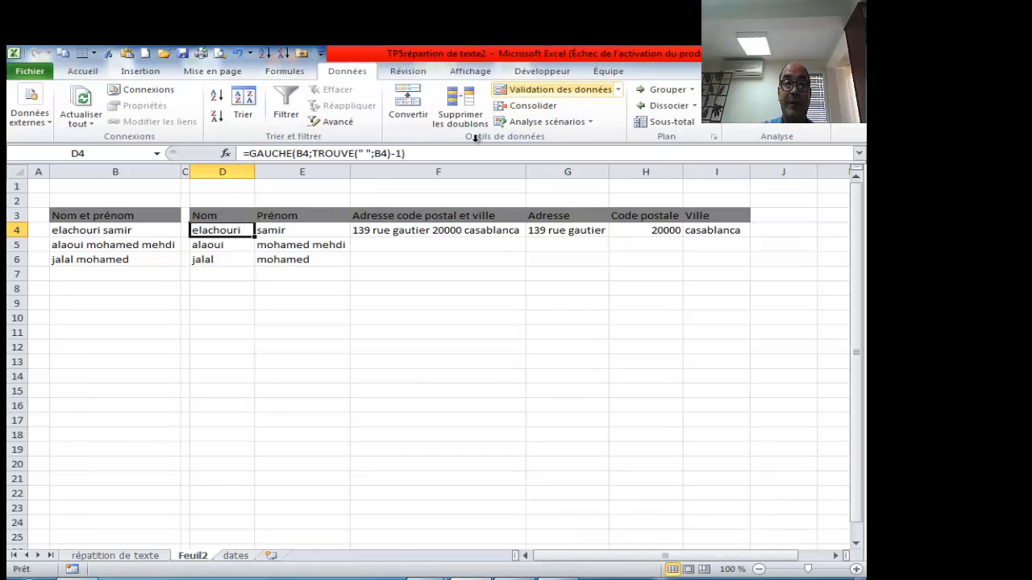
left_click_drag(283, 233, 299, 255)
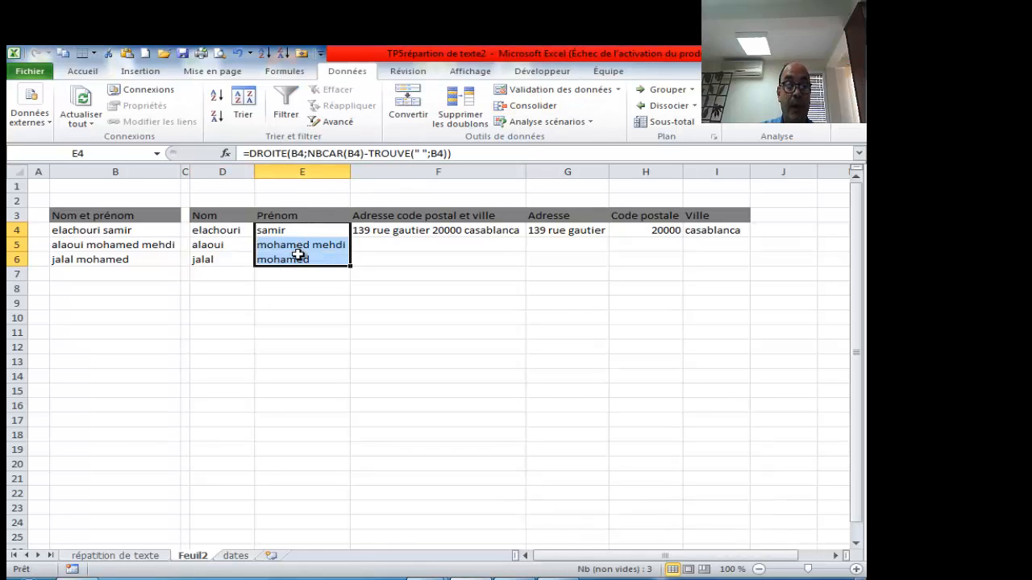
key("Delete")
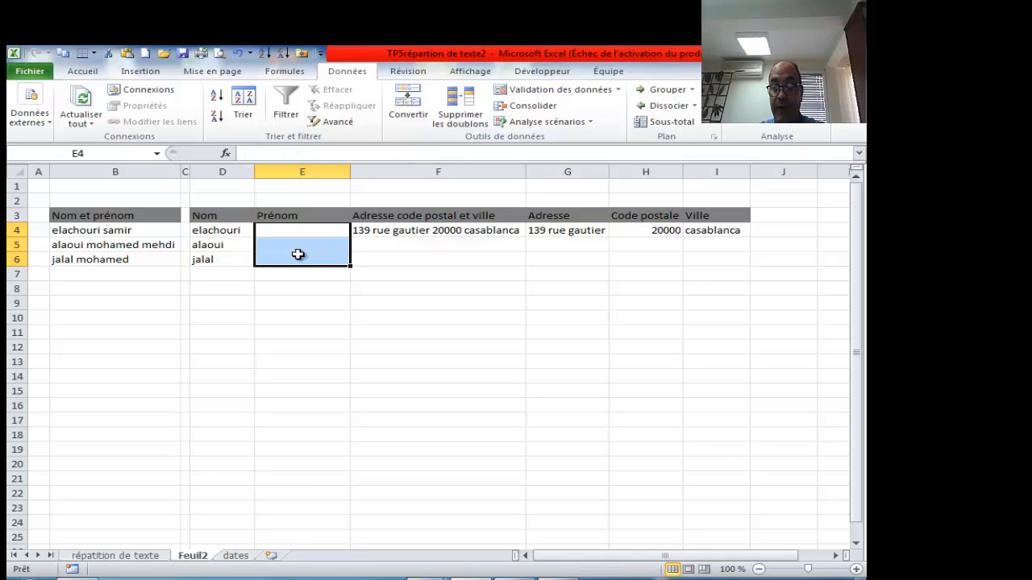
left_click(287, 290)
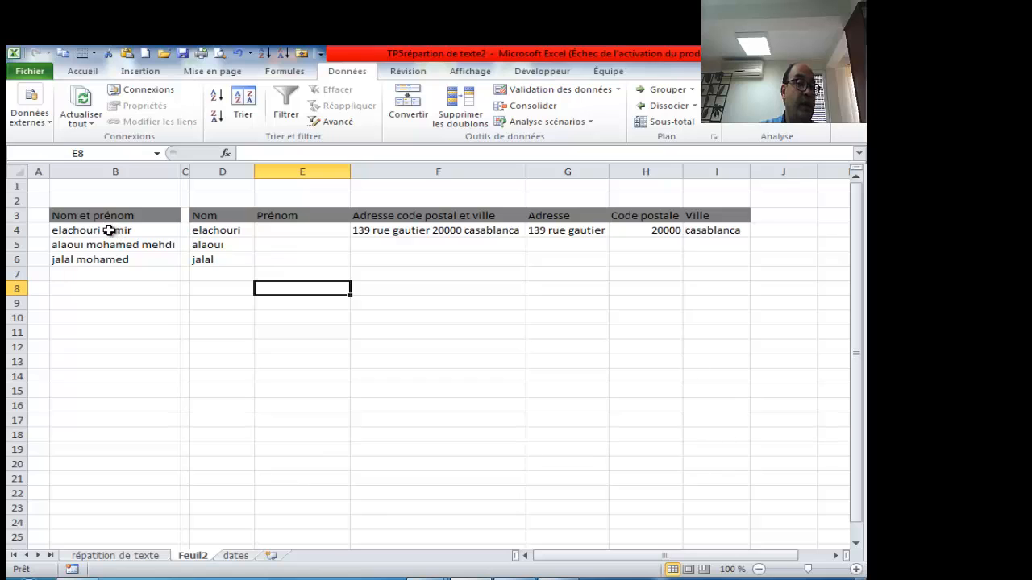
- Enter =DROITE(B4;5) in E4 through the function arguments dialog to get the first name
left_click(270, 231)
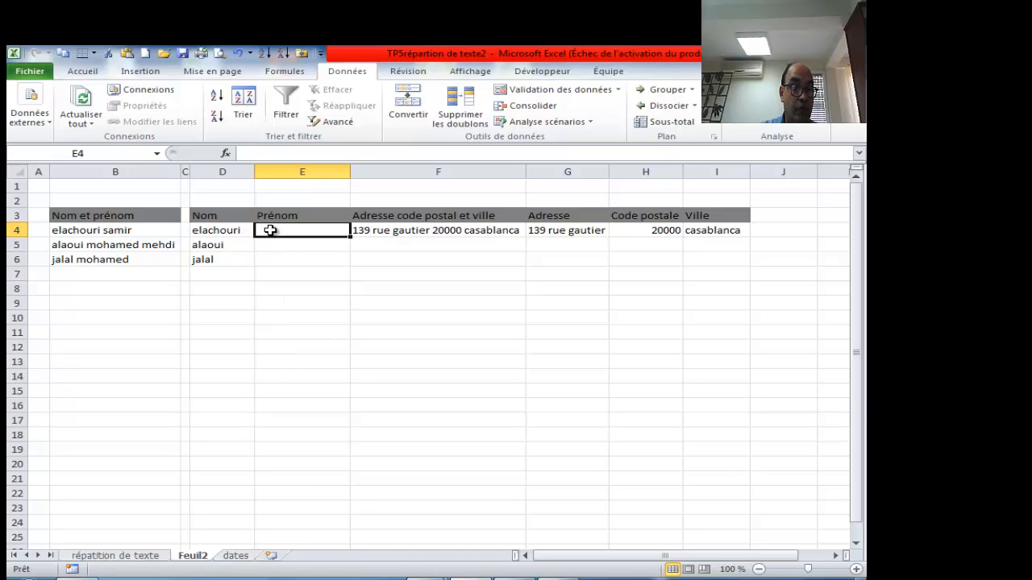
type("=")
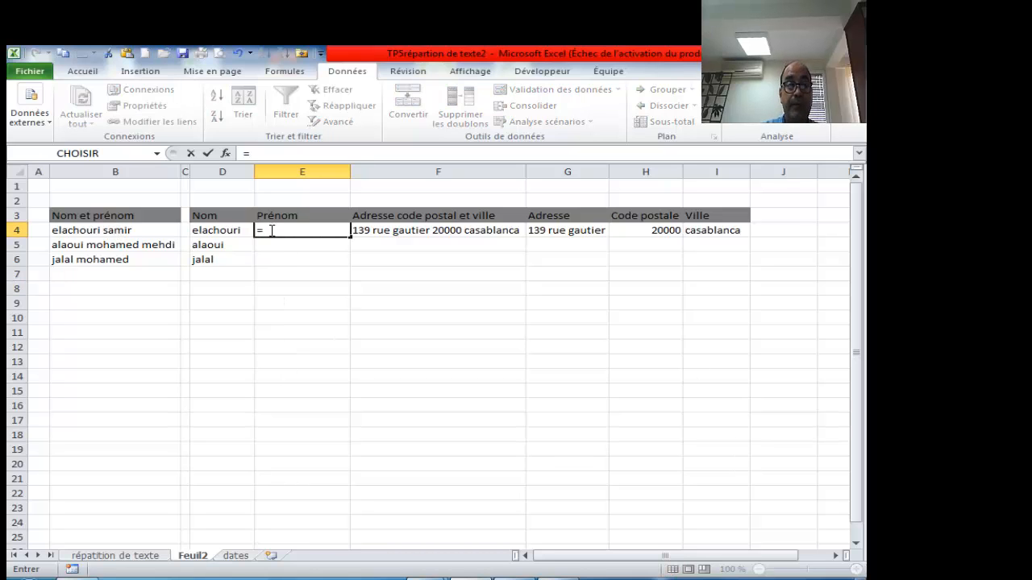
type("droi")
key("Tab")
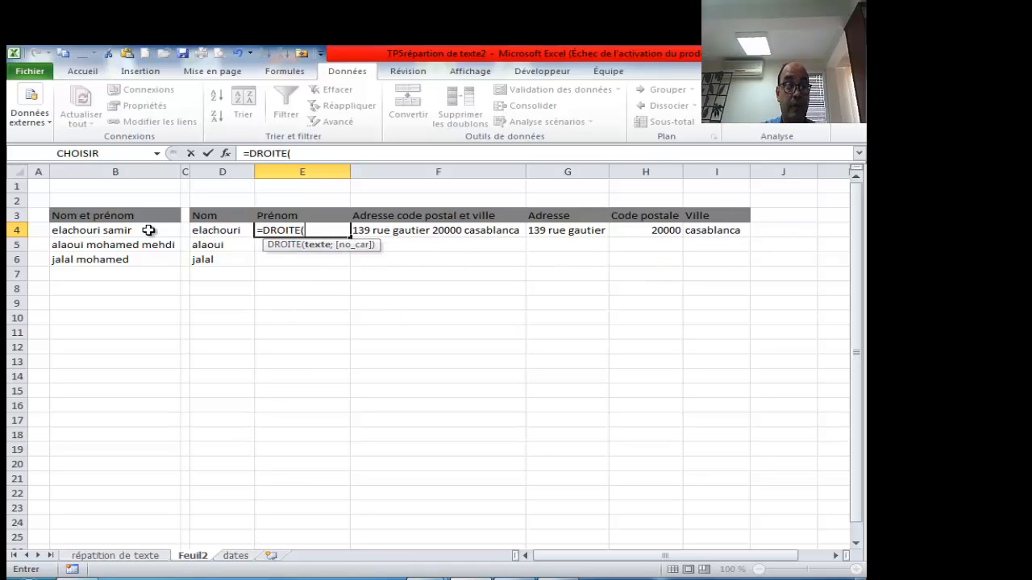
left_click(226, 153)
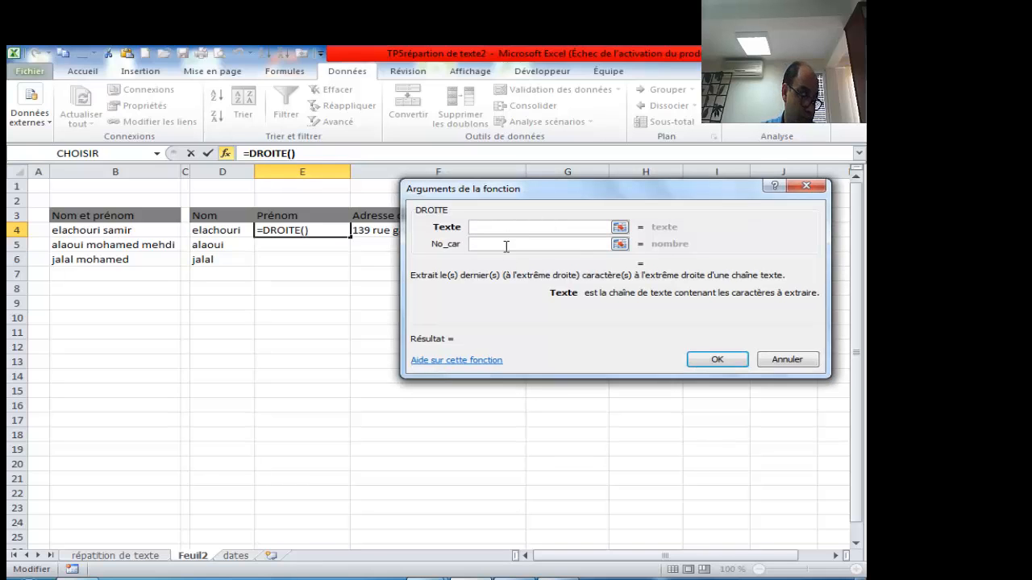
left_click(115, 231)
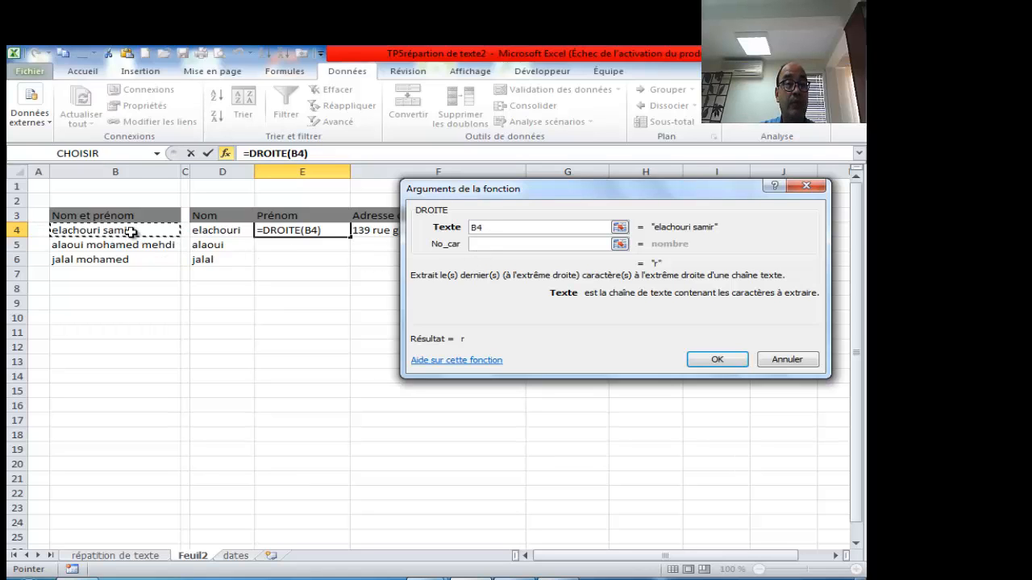
left_click(489, 245)
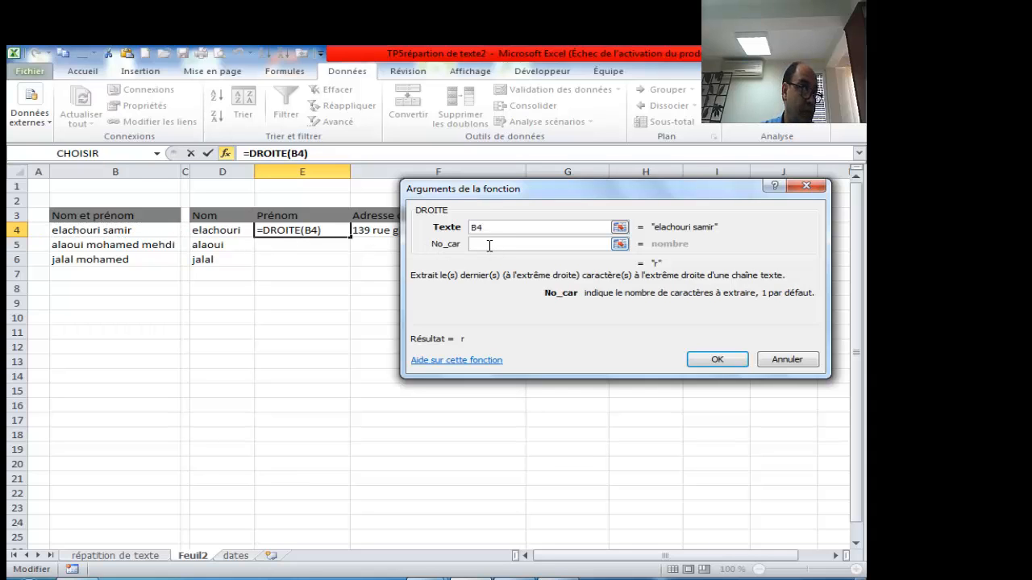
type("5")
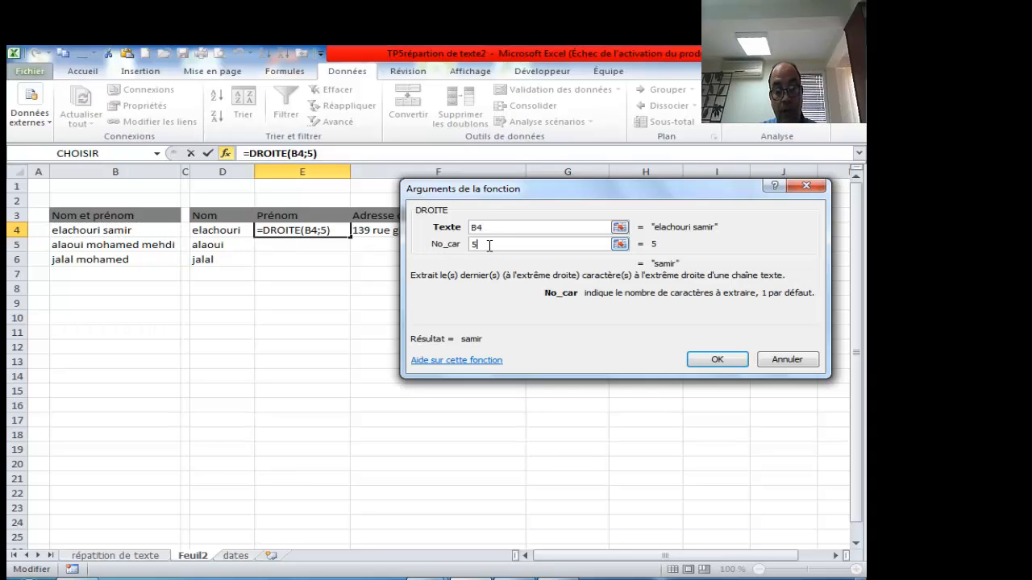
key("Return")
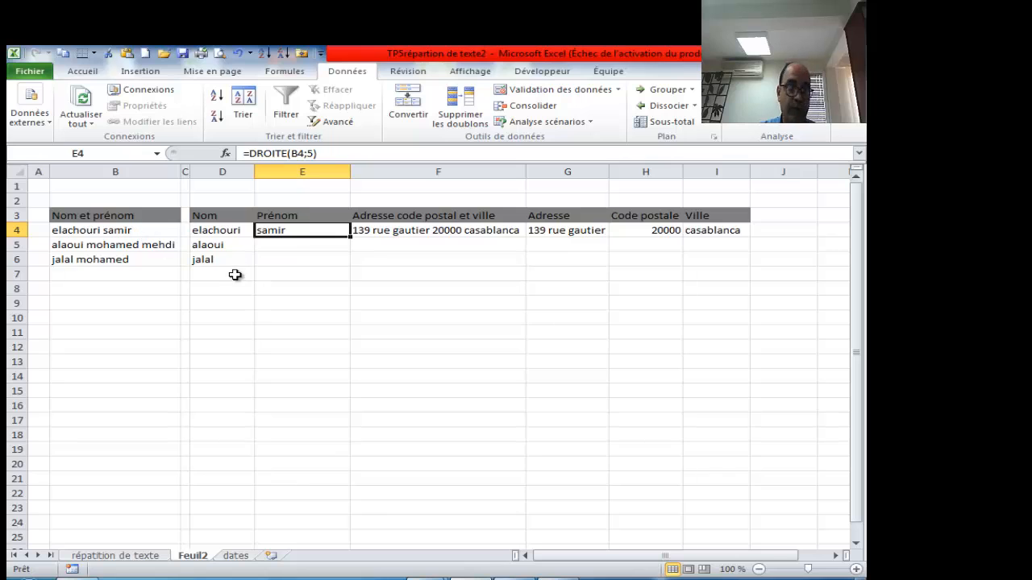
left_click(294, 317)
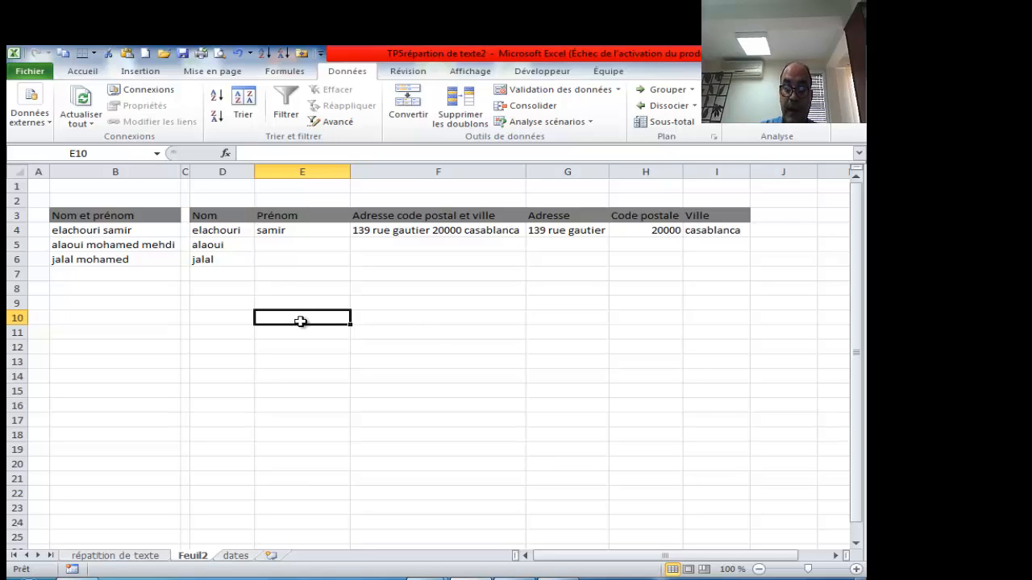
type("+")
- Replace the stray plus sign in E10 with =NBCAR(B4), returning 15
key("BackSpace")
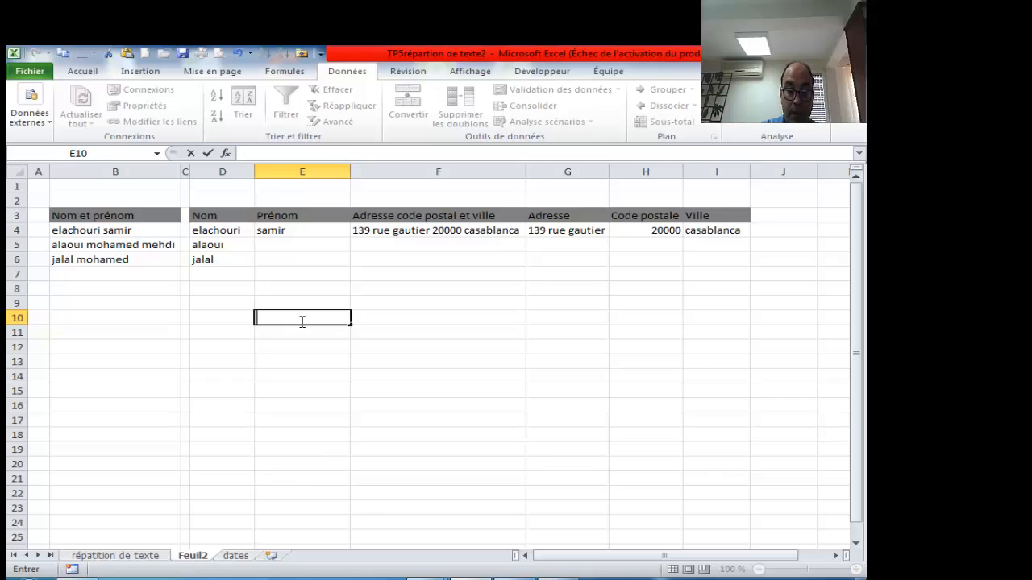
type("=")
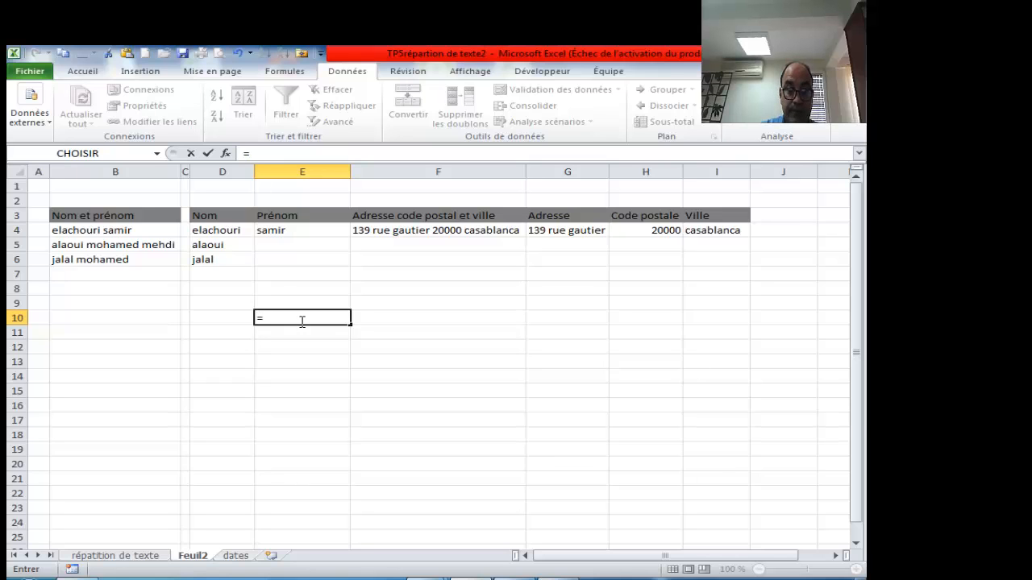
type("nbc")
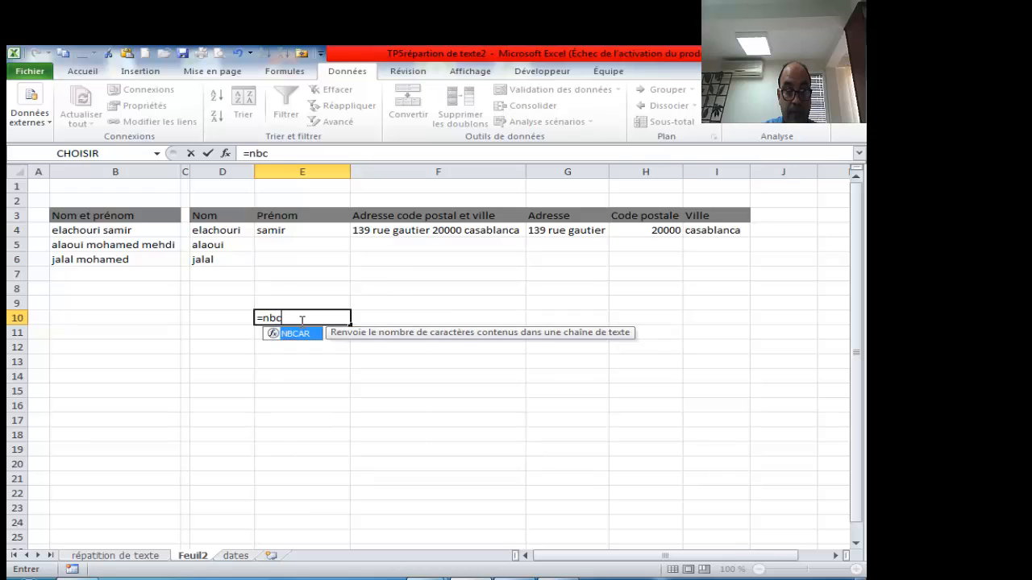
key("Tab")
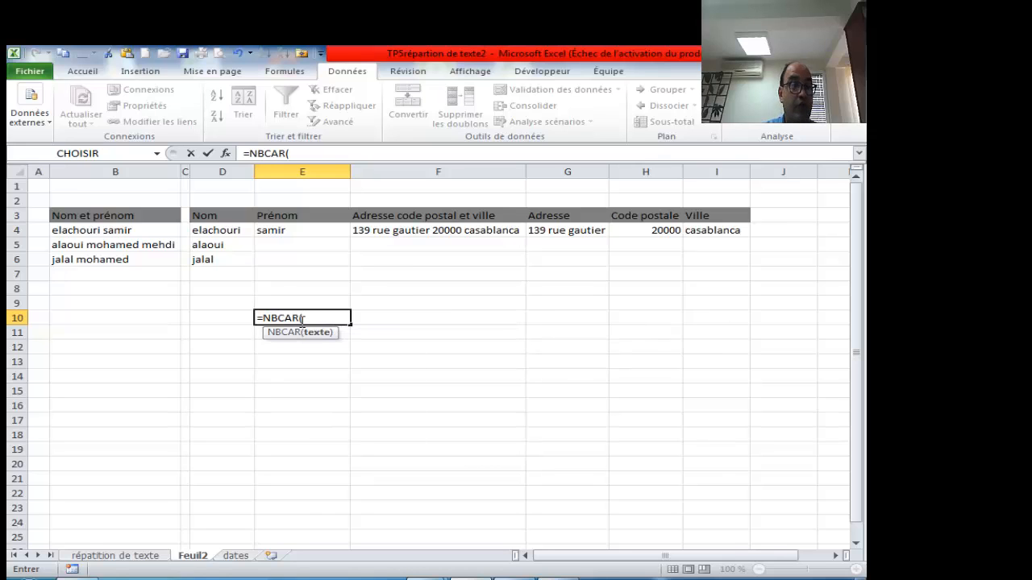
left_click(126, 230)
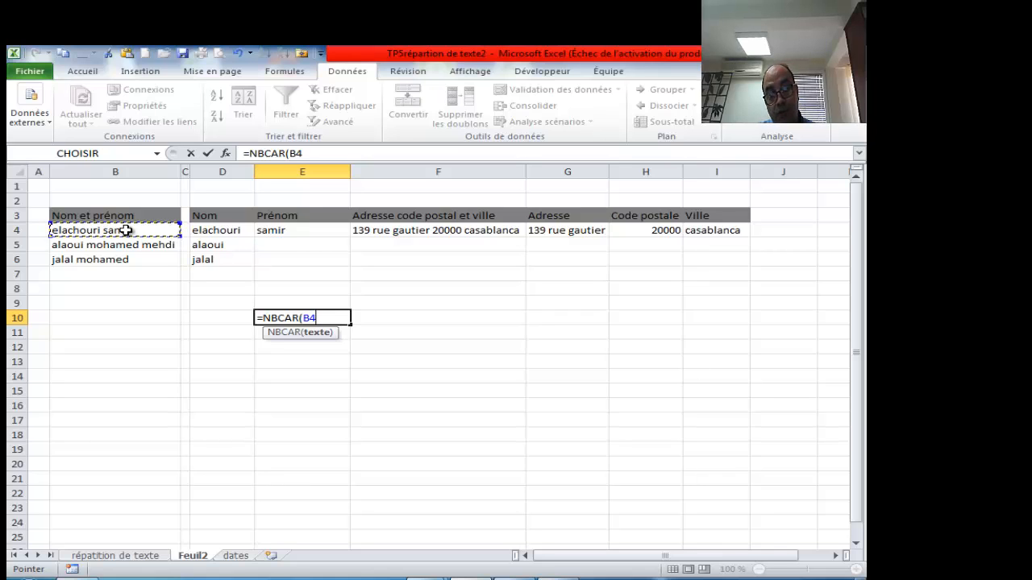
type(")")
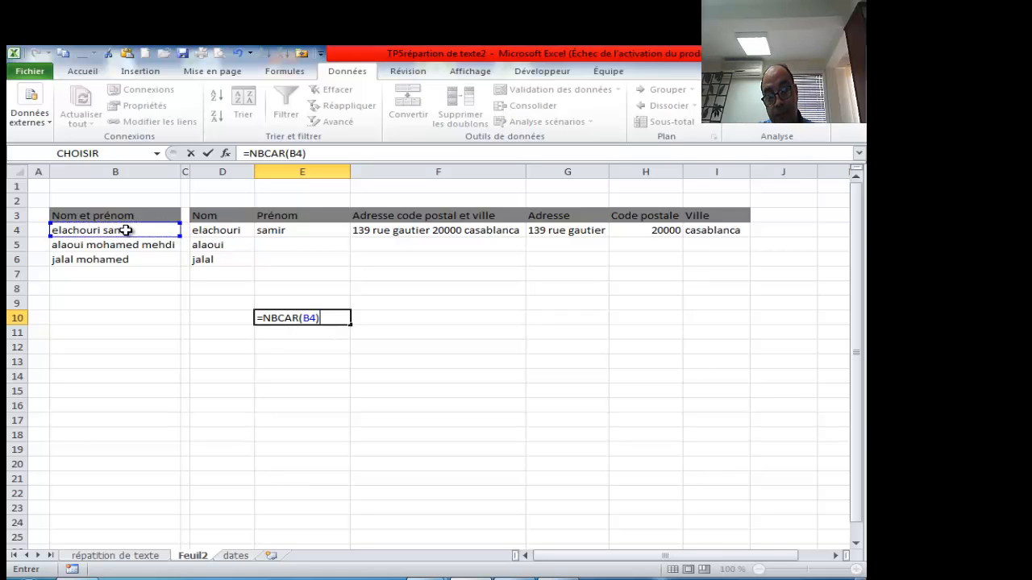
key("Return")
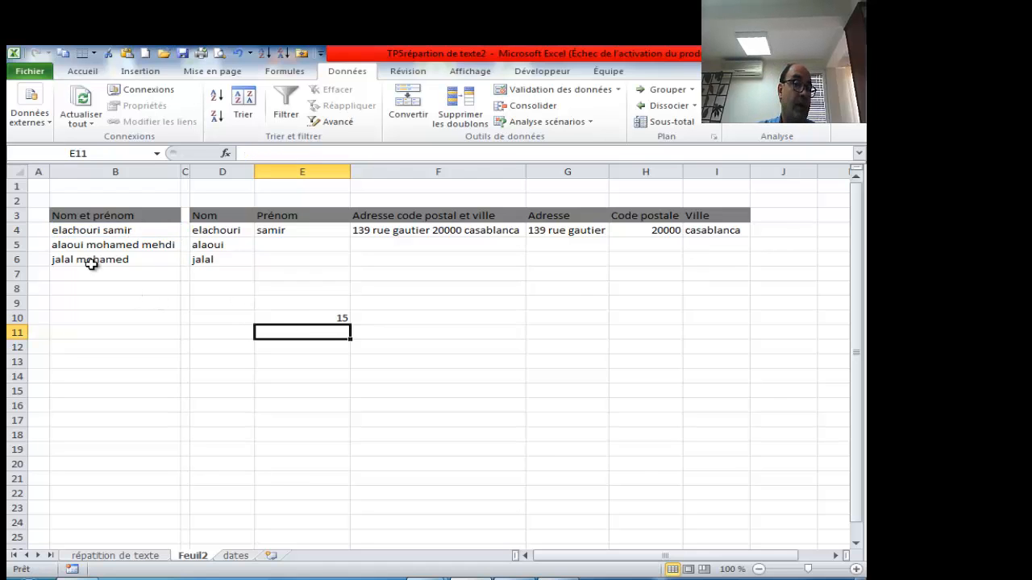
- Enter =TROUVE(" ";B4) in E11 to return the space position 10
left_click(305, 317)
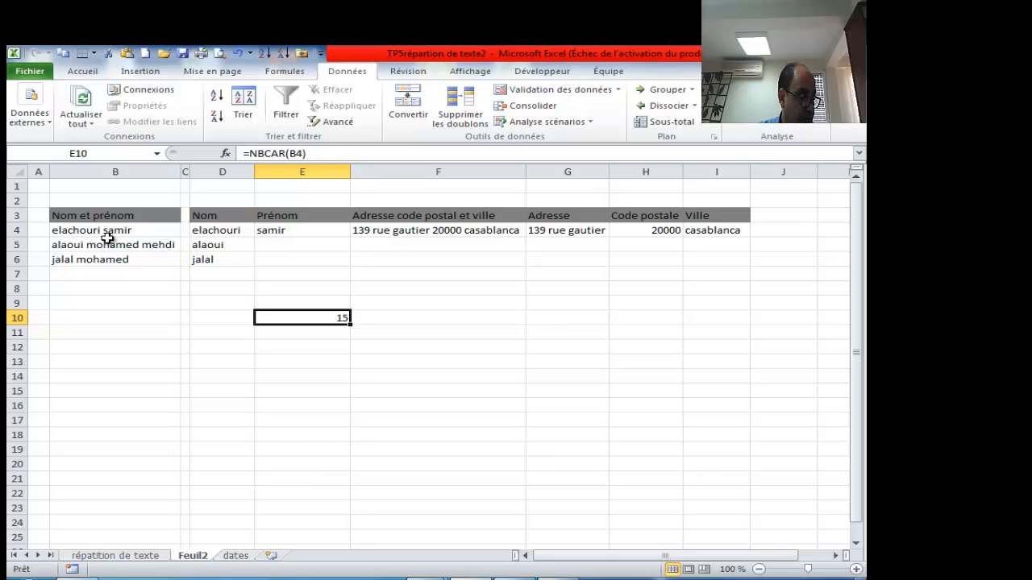
left_click(289, 335)
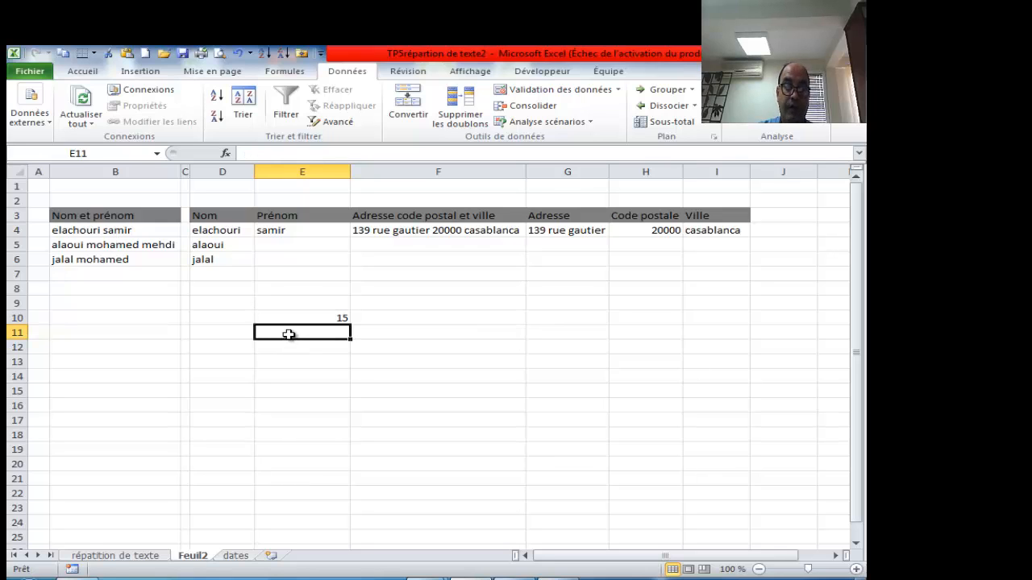
type("=trou")
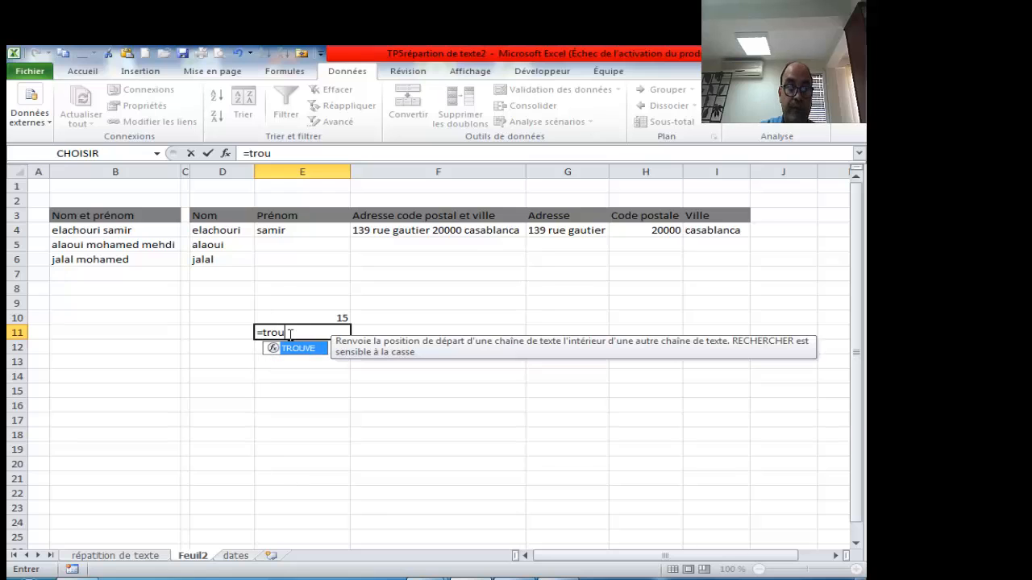
key("Tab")
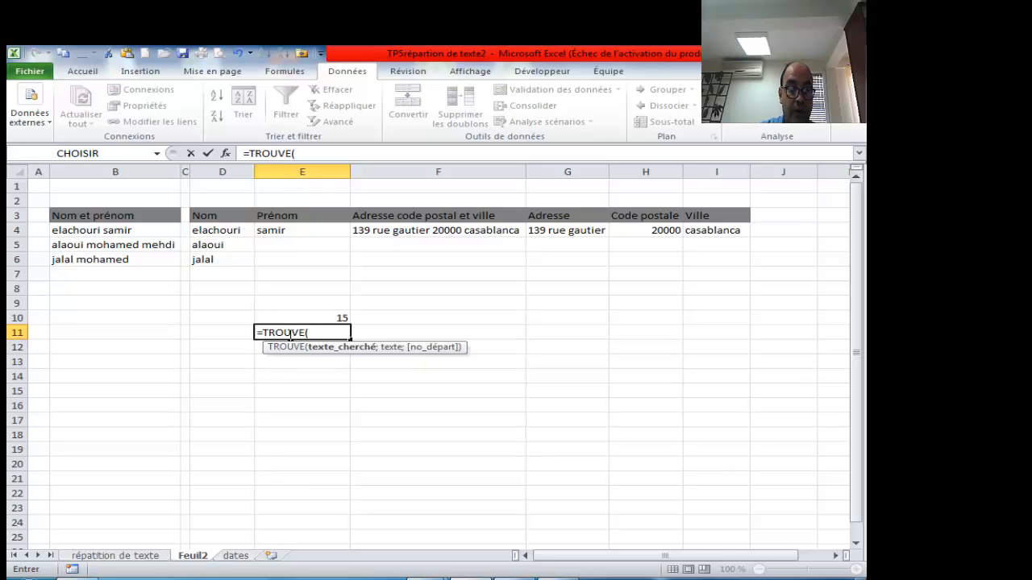
type("\" \"")
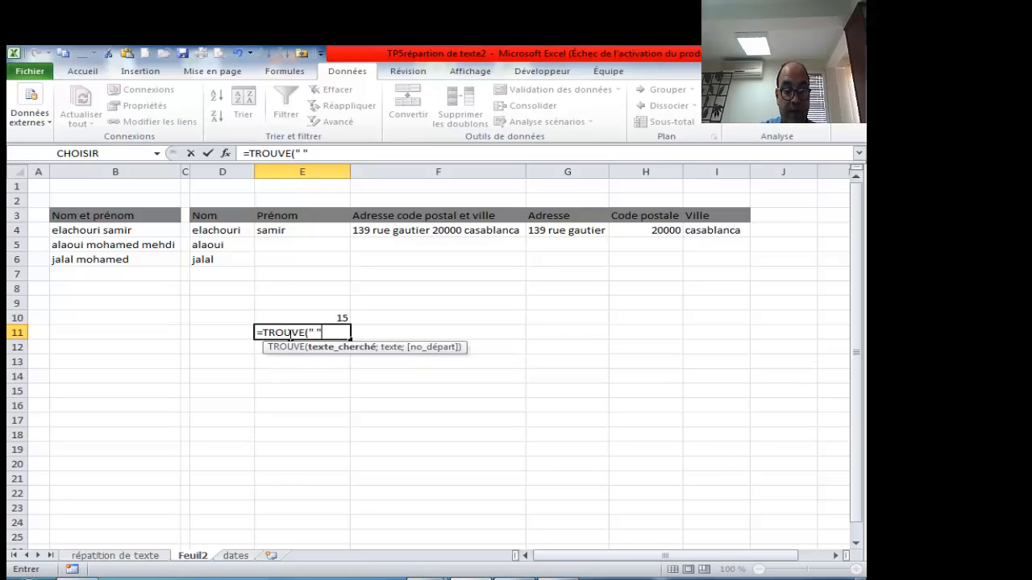
type(" ;")
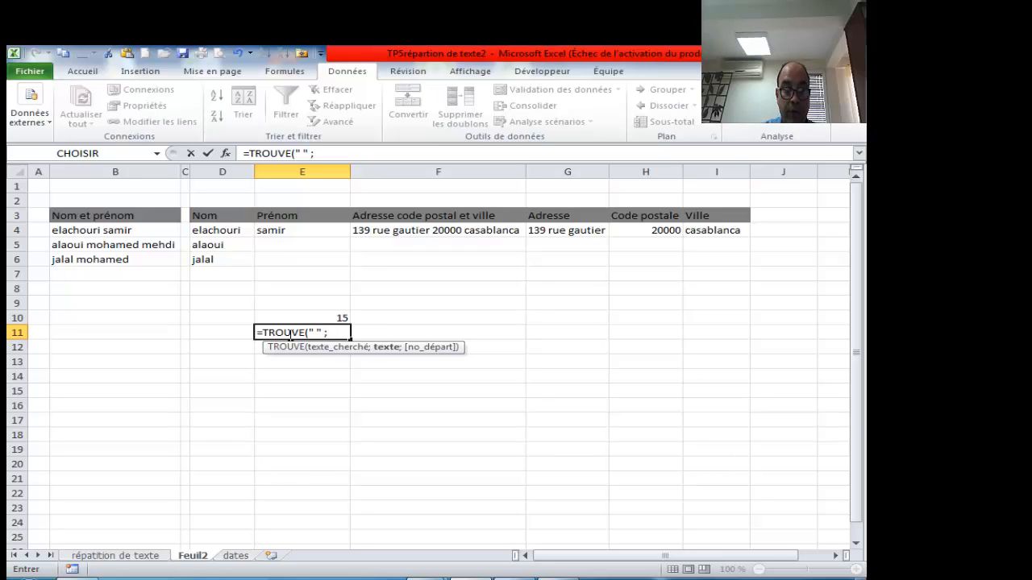
left_click(120, 230)
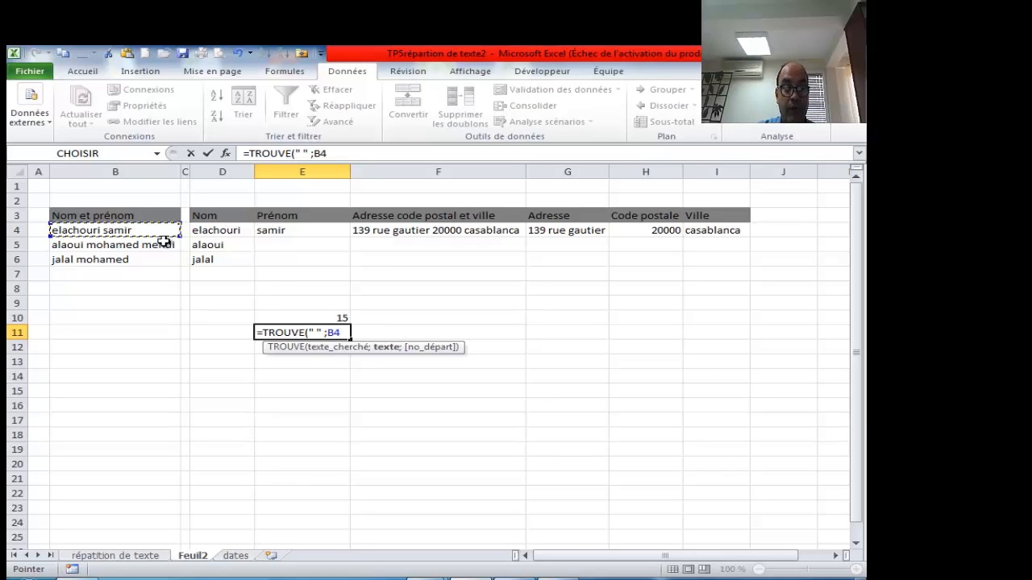
type(")")
key("Return")
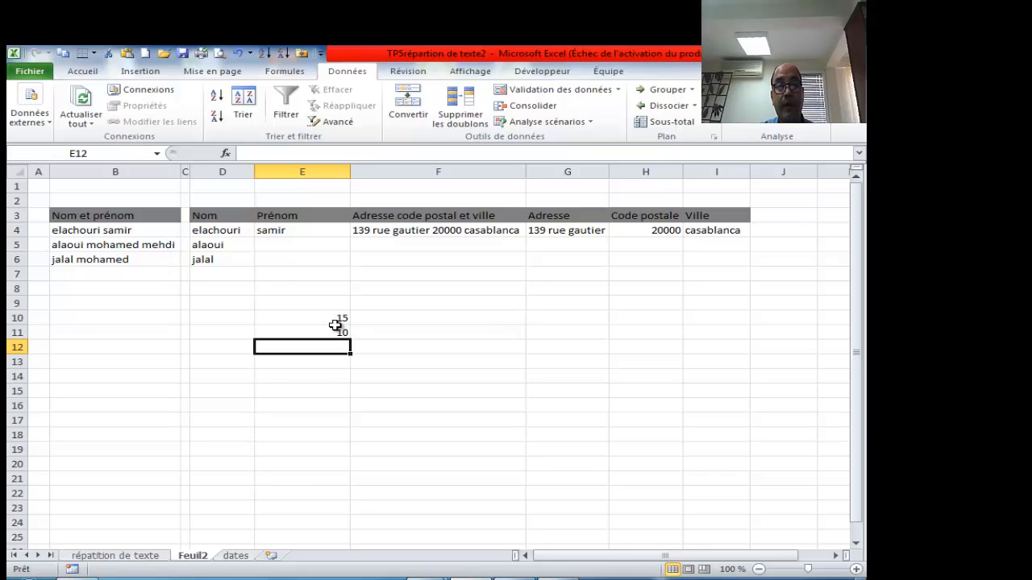
- Swap the fixed 5 in E4's DROITE formula for a reference to E10, then start editing E10
left_click(285, 231)
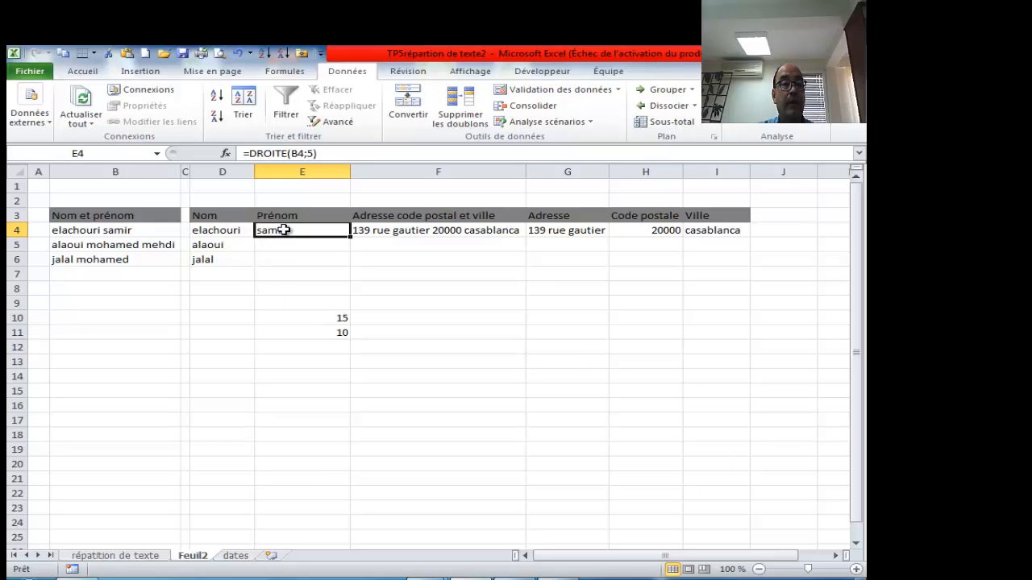
left_click(307, 153)
left_click_drag(308, 153, 315, 154)
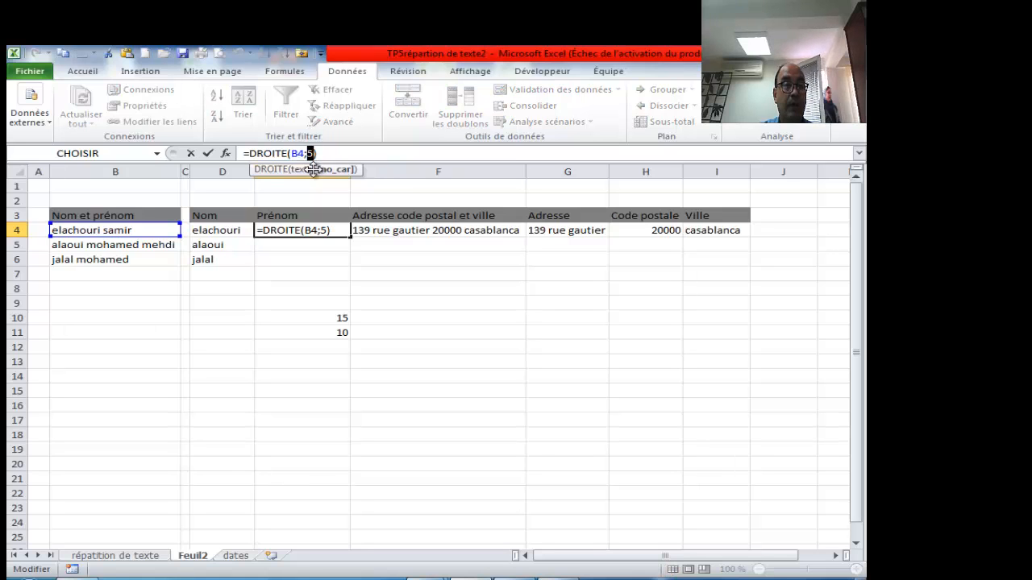
key("BackSpace")
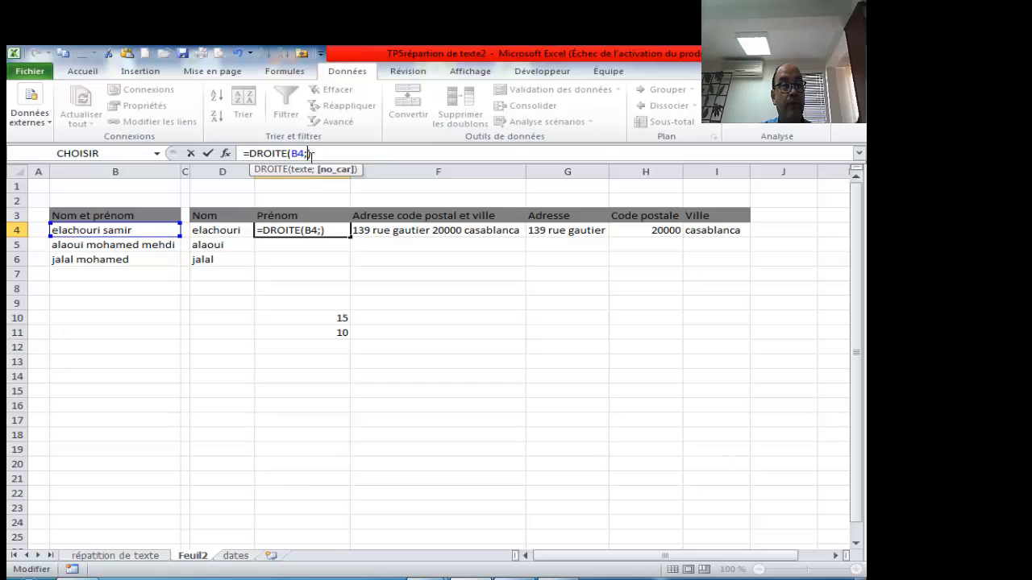
left_click(307, 153)
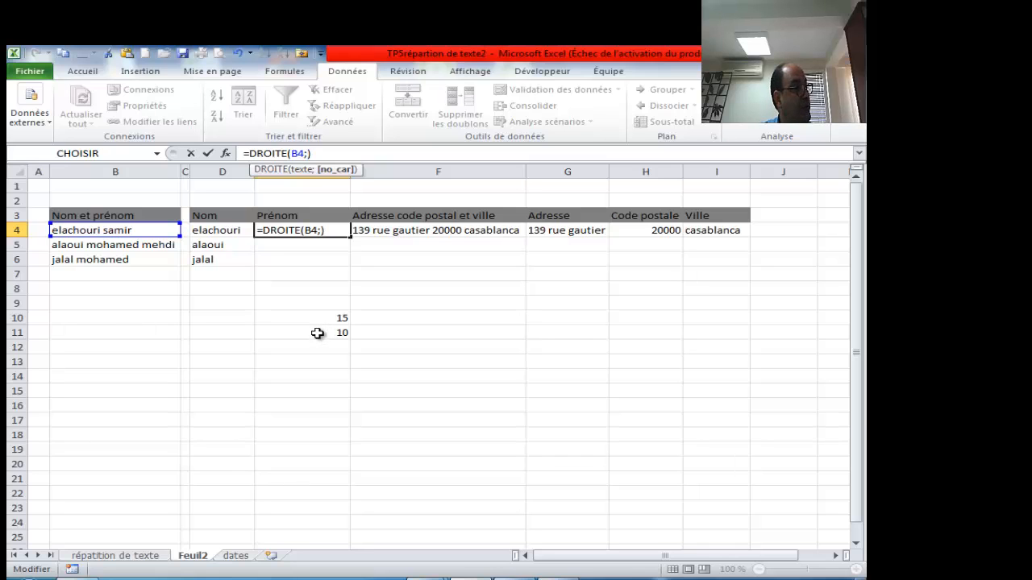
left_click(319, 316)
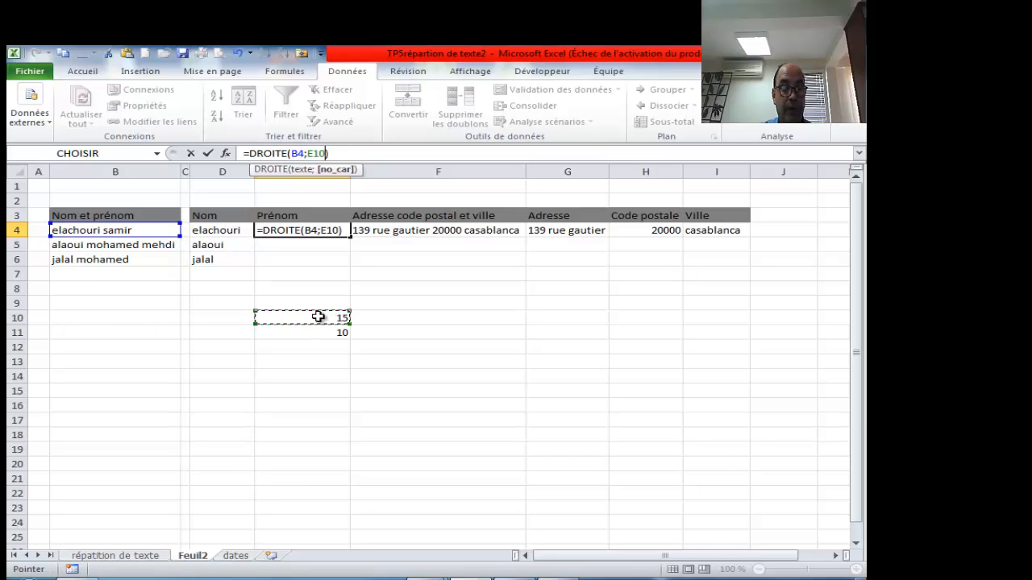
key("ctrl+Return")
double_click(318, 317)
left_click_drag(331, 318, 257, 323)
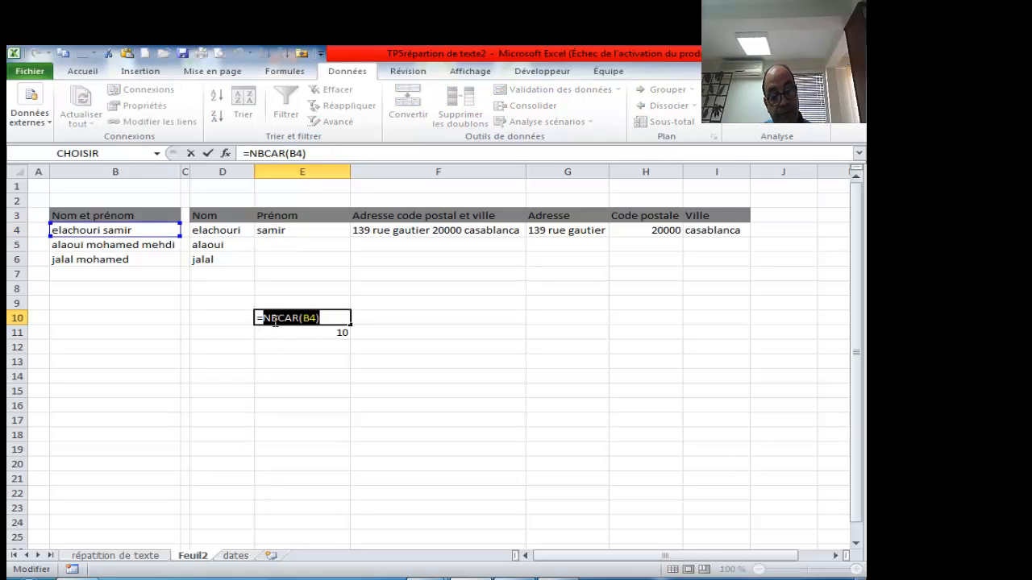
- Attempt =DROITE(B4;NBCAR(B4)-) in E10, dismiss the error, and cancel to keep =NBCAR(B4)
left_click(307, 154)
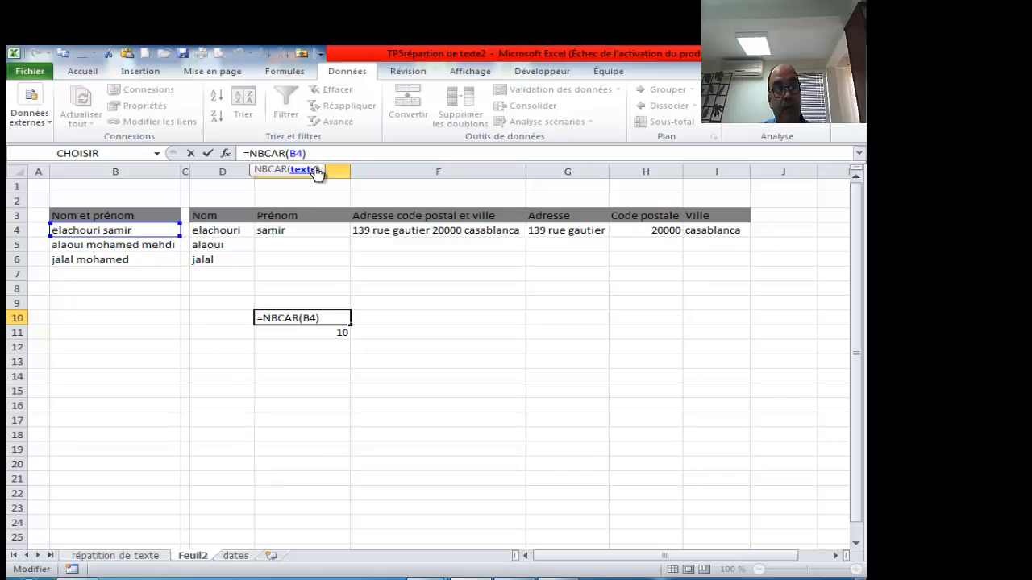
left_click_drag(307, 153, 250, 153)
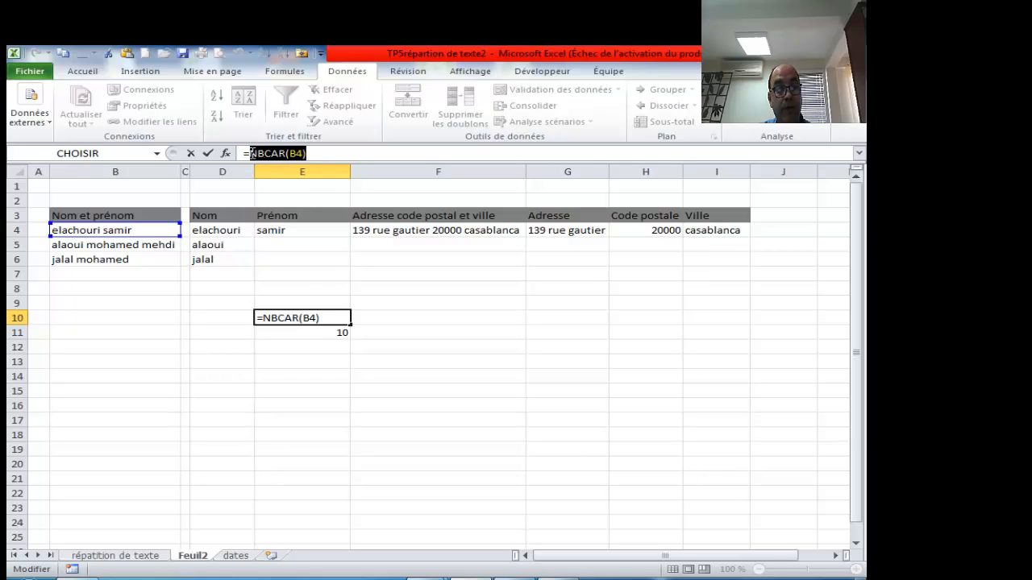
key("BackSpace")
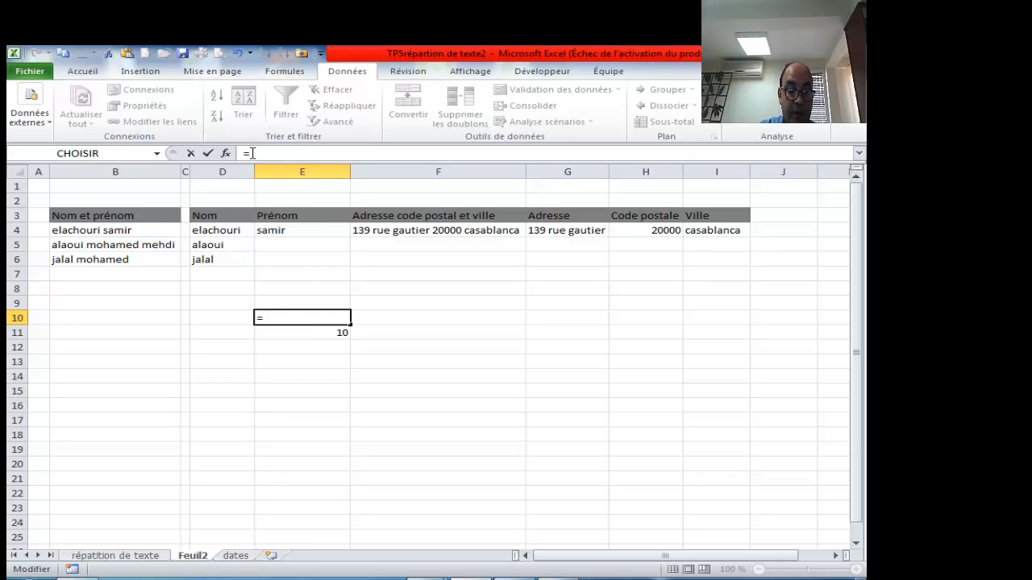
type("dr")
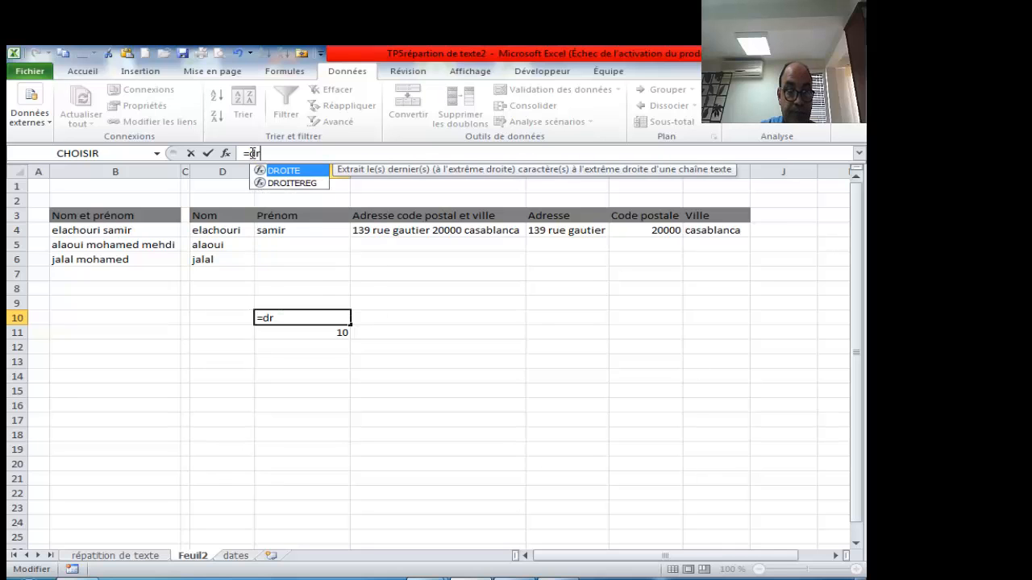
key("Tab")
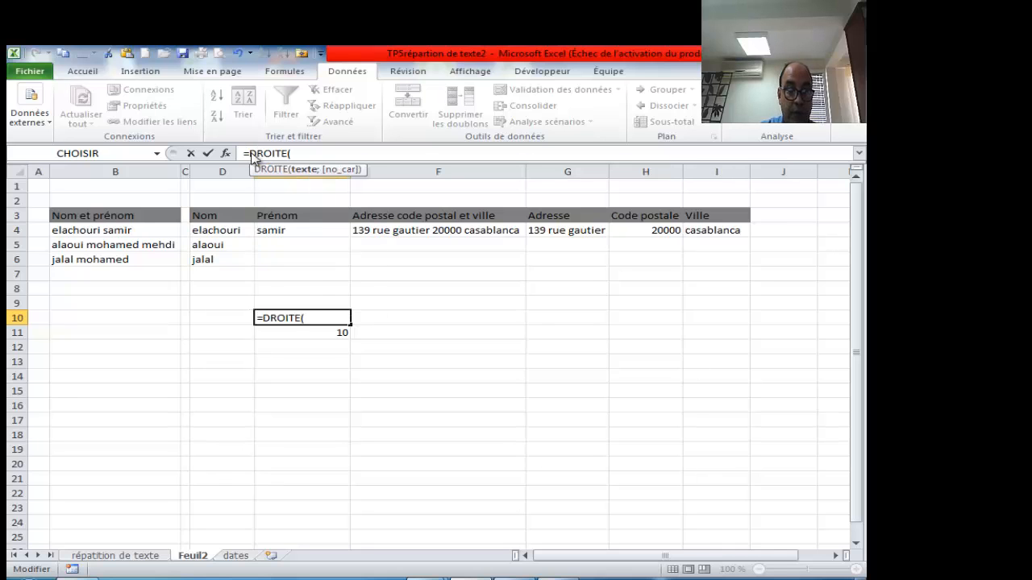
left_click(129, 230)
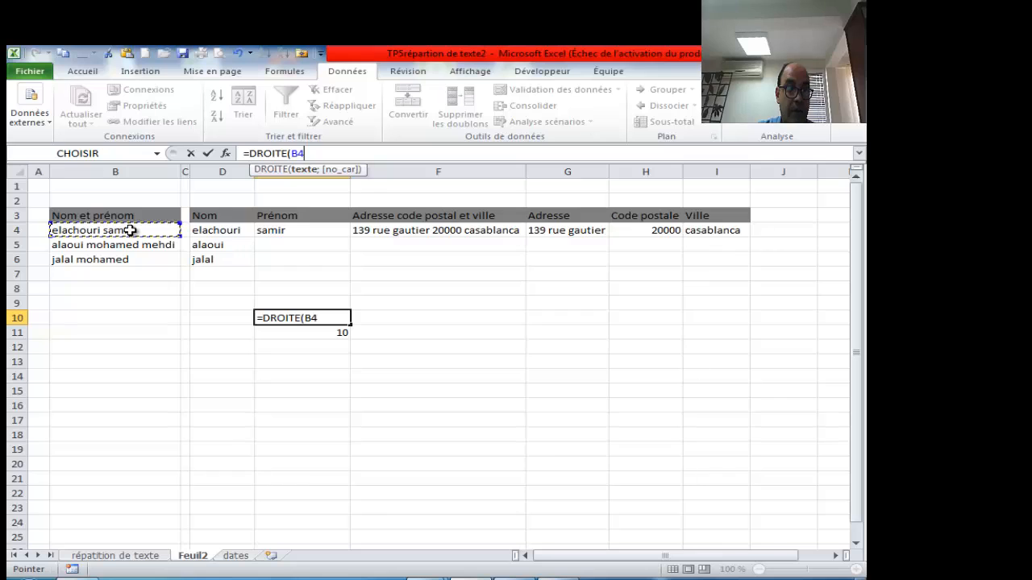
type(";")
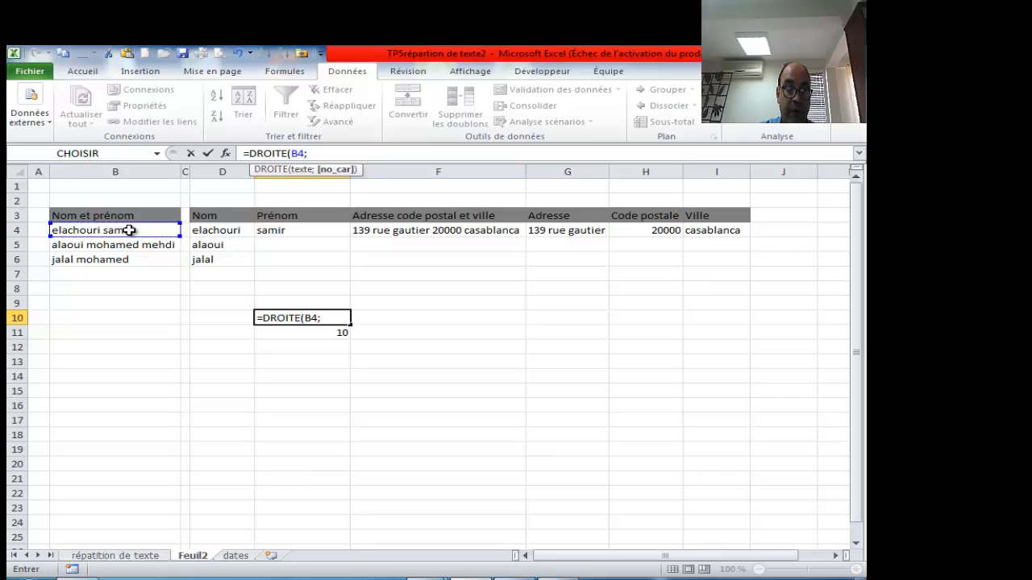
type("NBCAR(B4)")
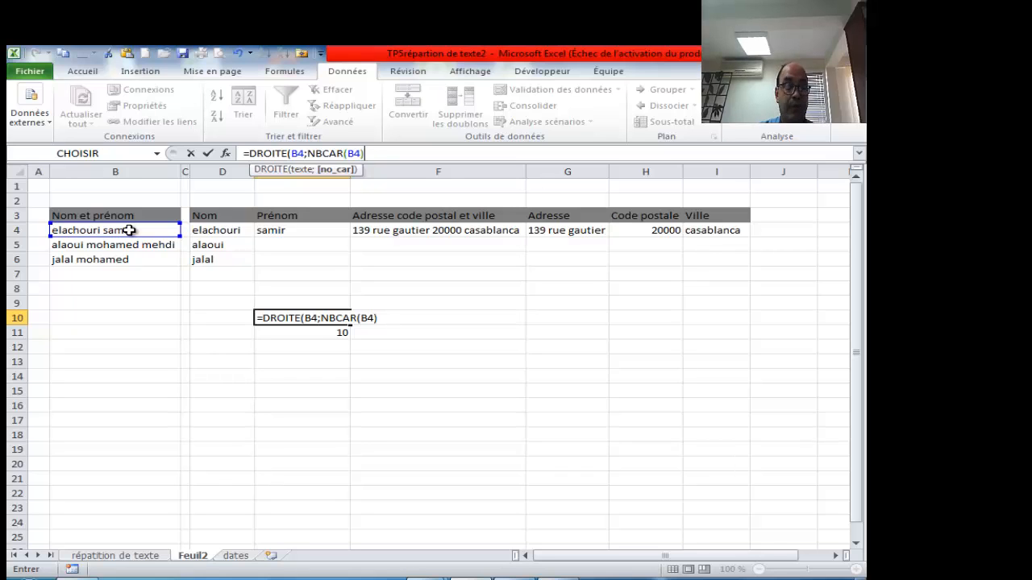
type("-")
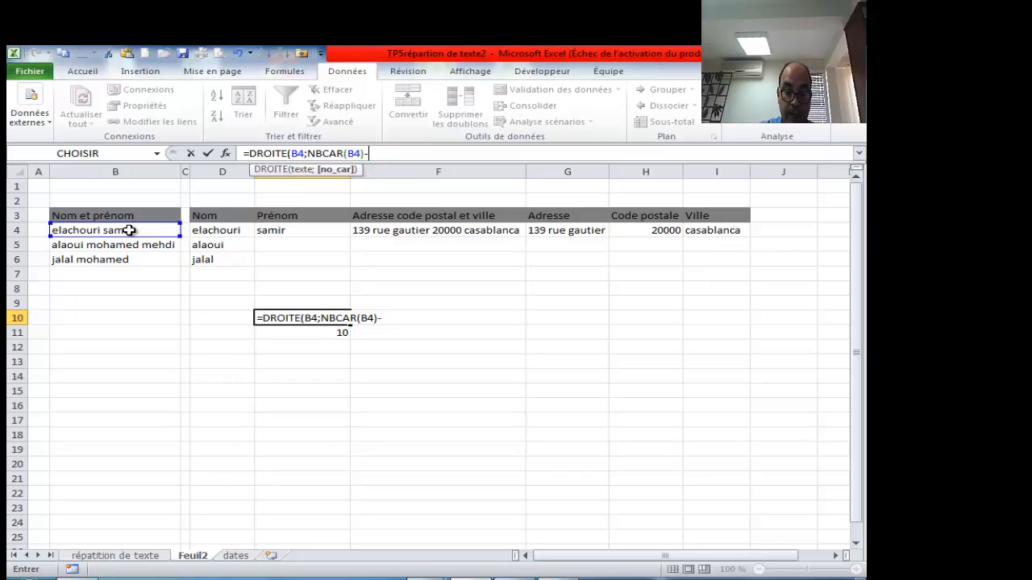
type(")")
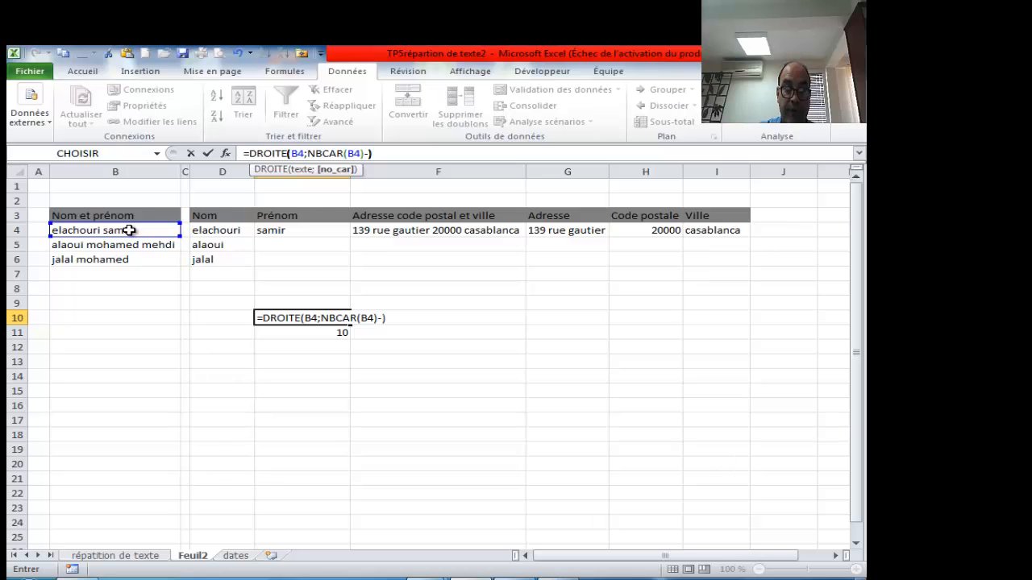
key("Return")
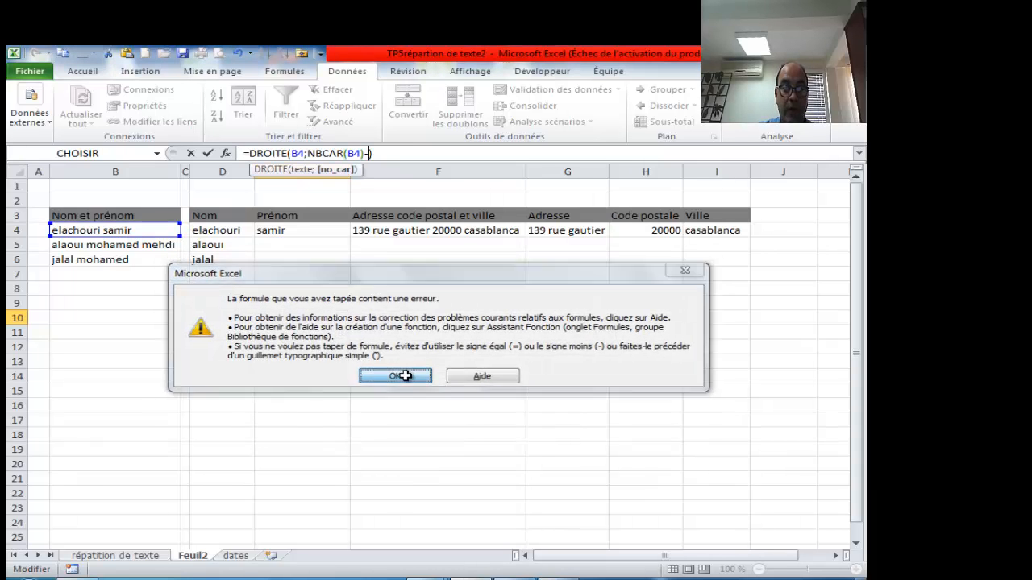
left_click(403, 376)
left_click(347, 348)
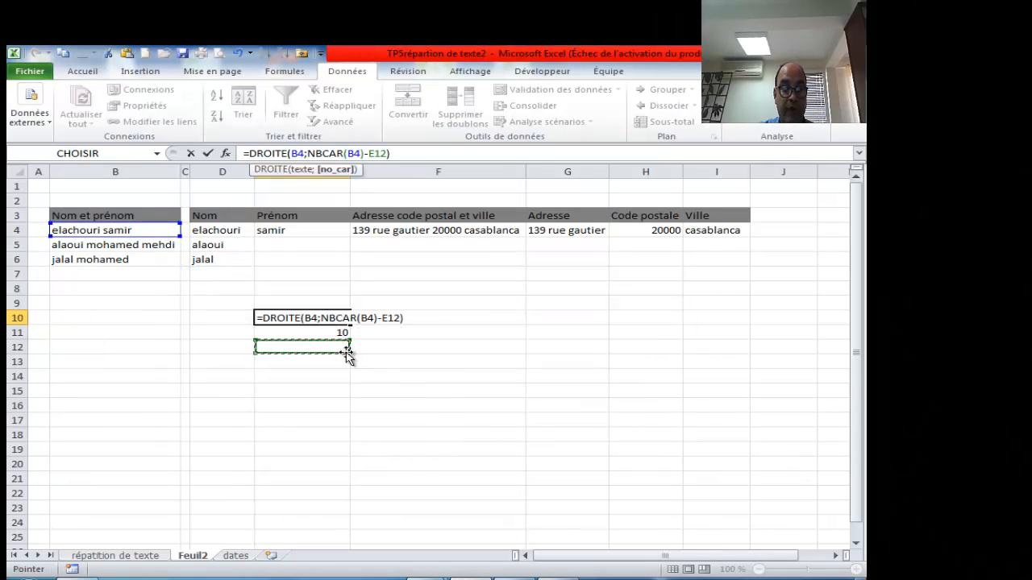
key("Escape")
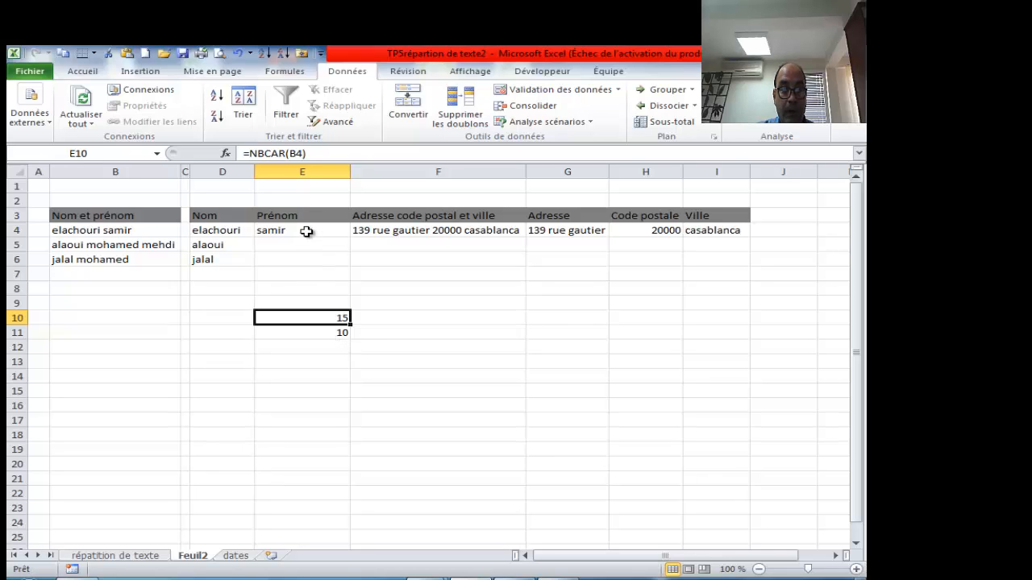
- Review E10's =NBCAR(B4) formula and confirm it unchanged
left_click(306, 231)
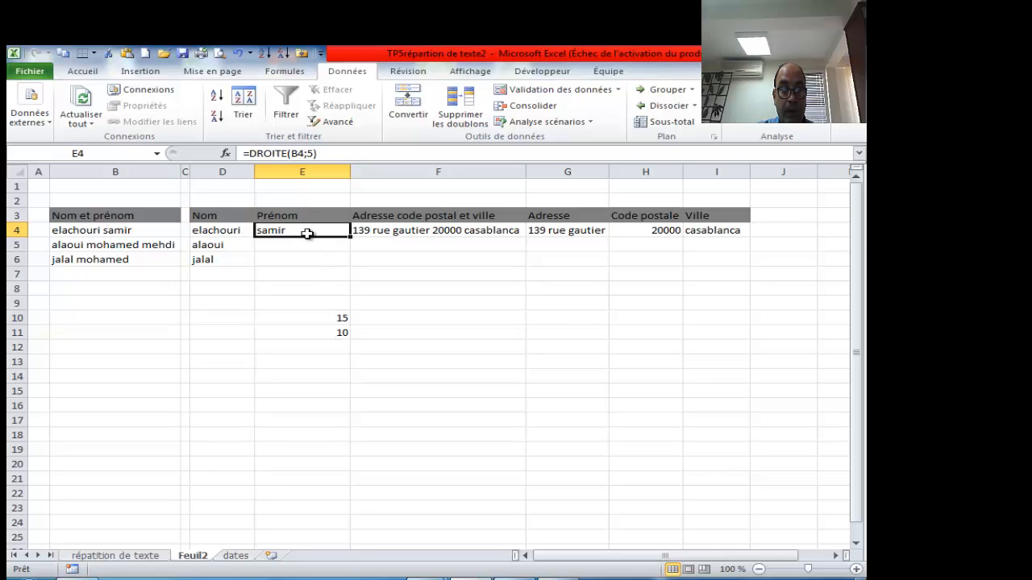
double_click(328, 319)
left_click_drag(320, 319, 255, 319)
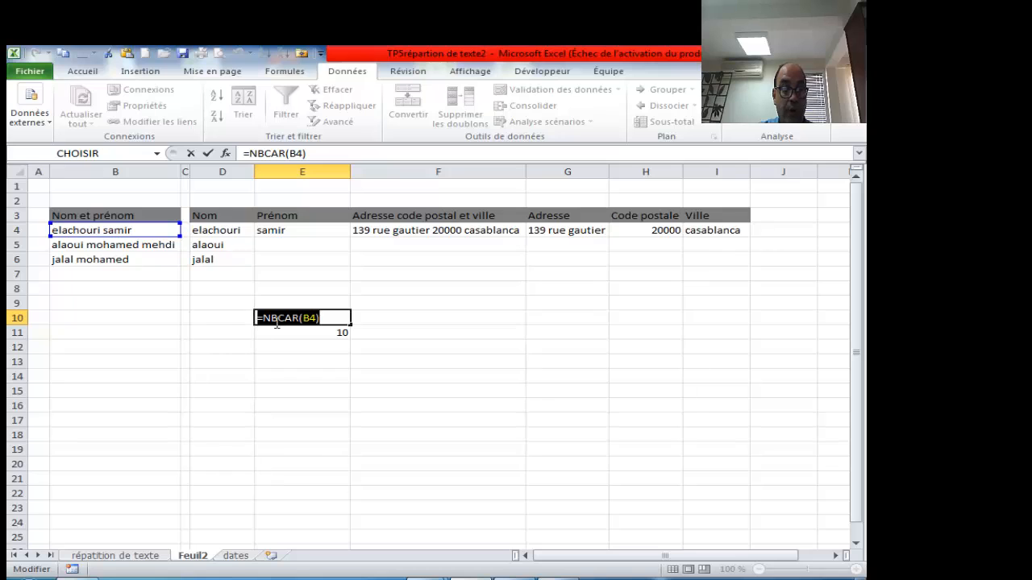
left_click_drag(323, 319, 266, 319)
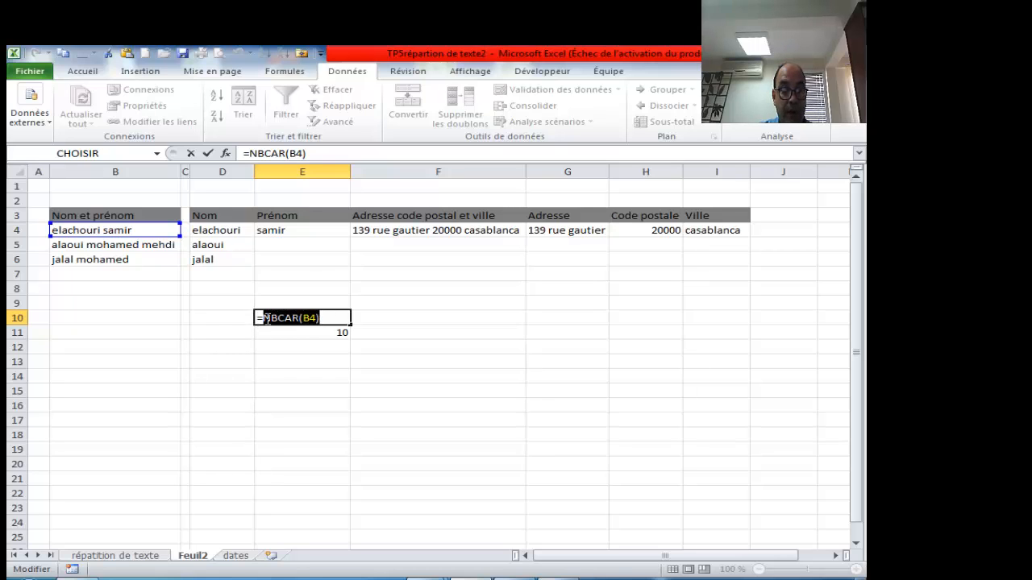
left_click(303, 153)
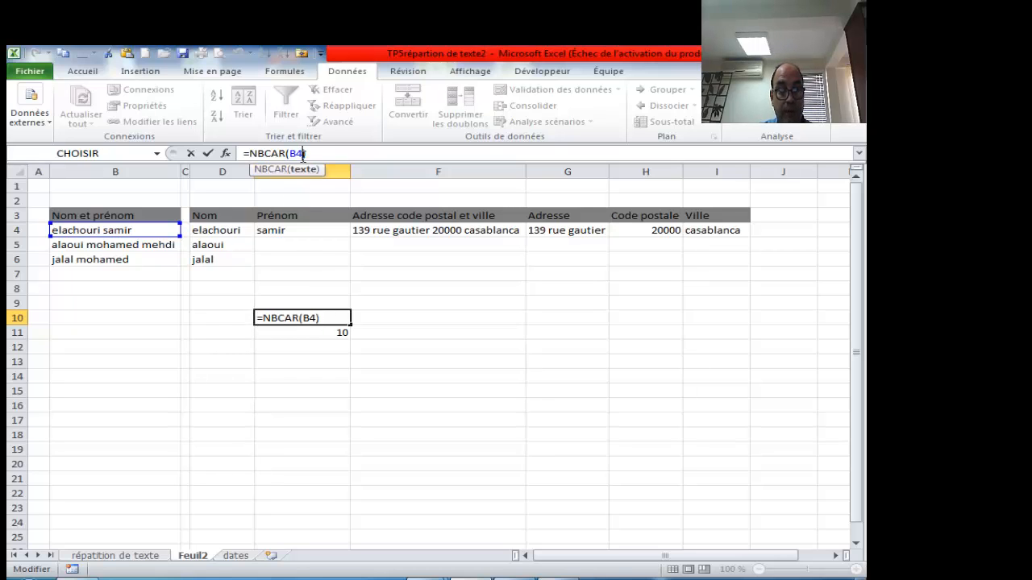
key("ctrl+Return")
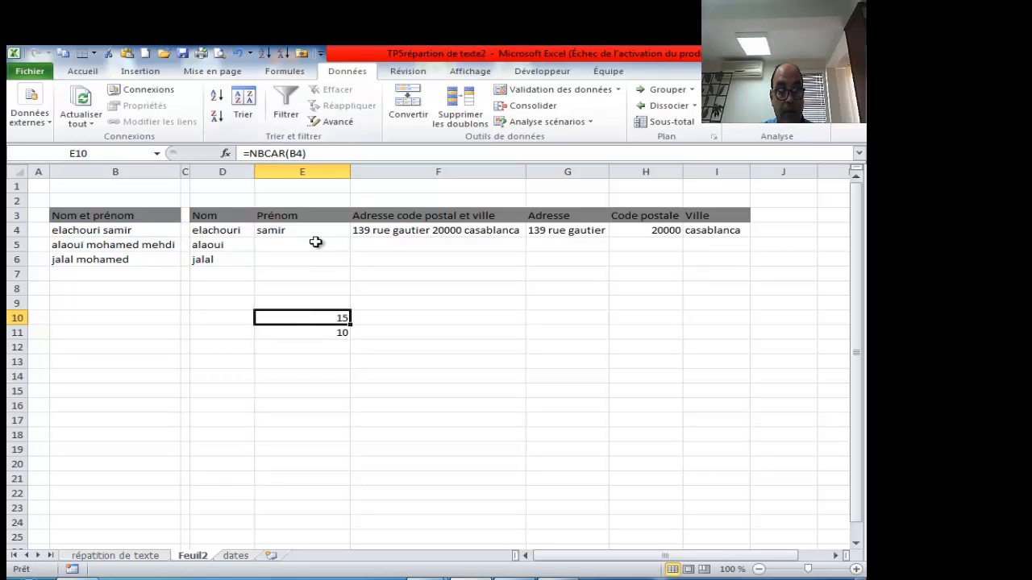
- Replace the 5 in E4 with NBCAR(B4)-TROUVE(" ";B4) so the length is computed
left_click(312, 231)
left_click(310, 153)
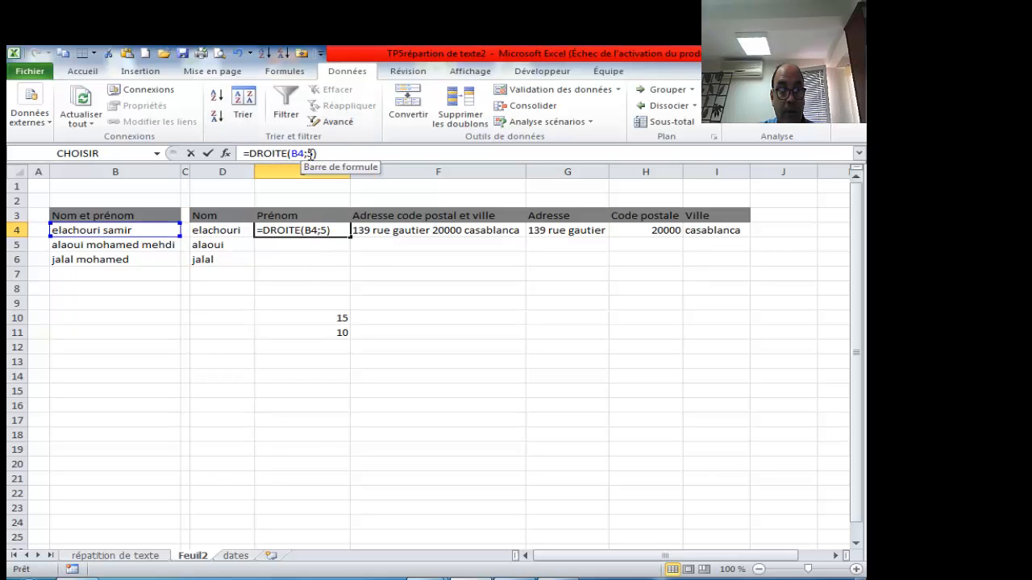
double_click(311, 153)
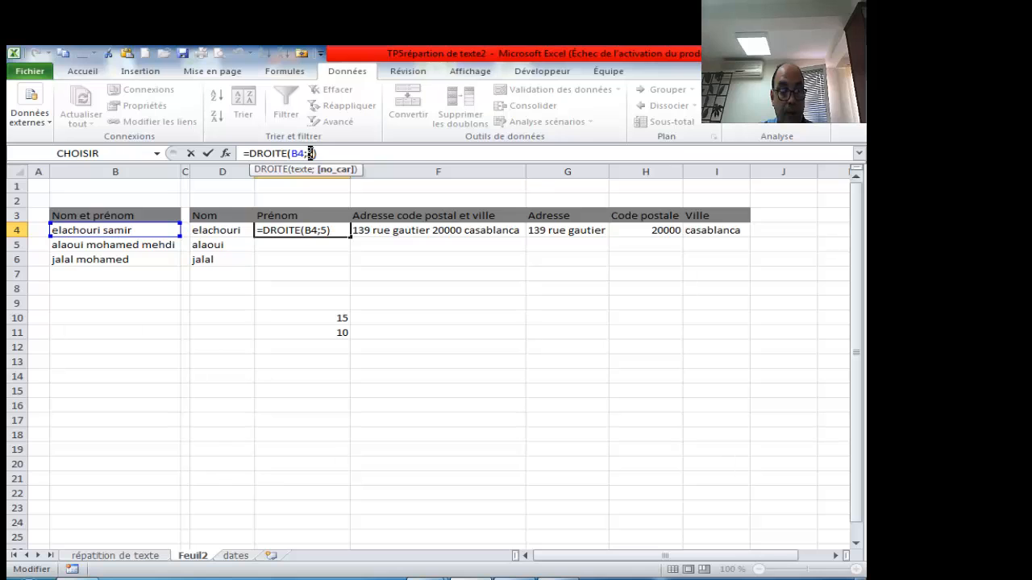
type("NBCAR(B4)")
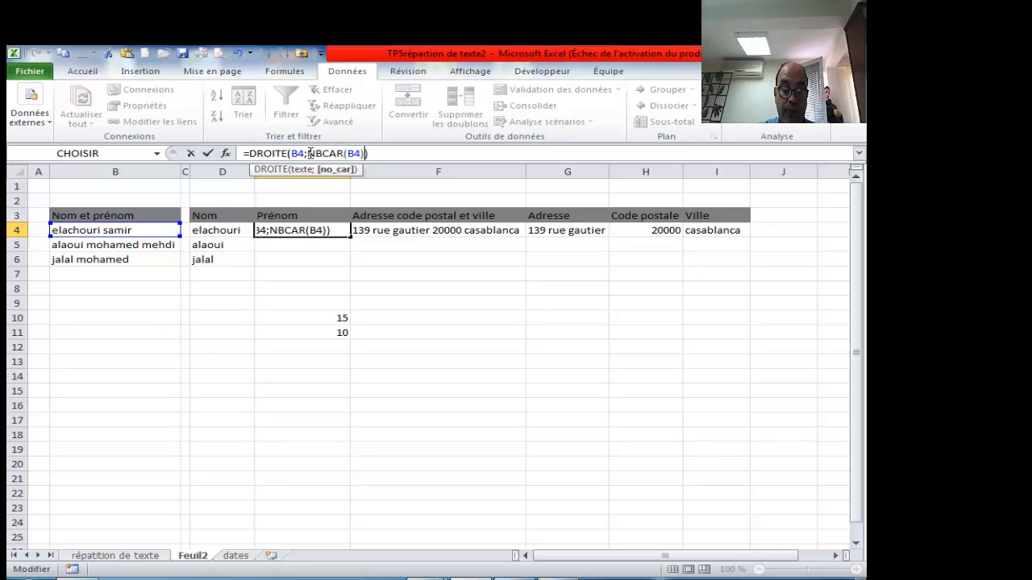
type("-tr")
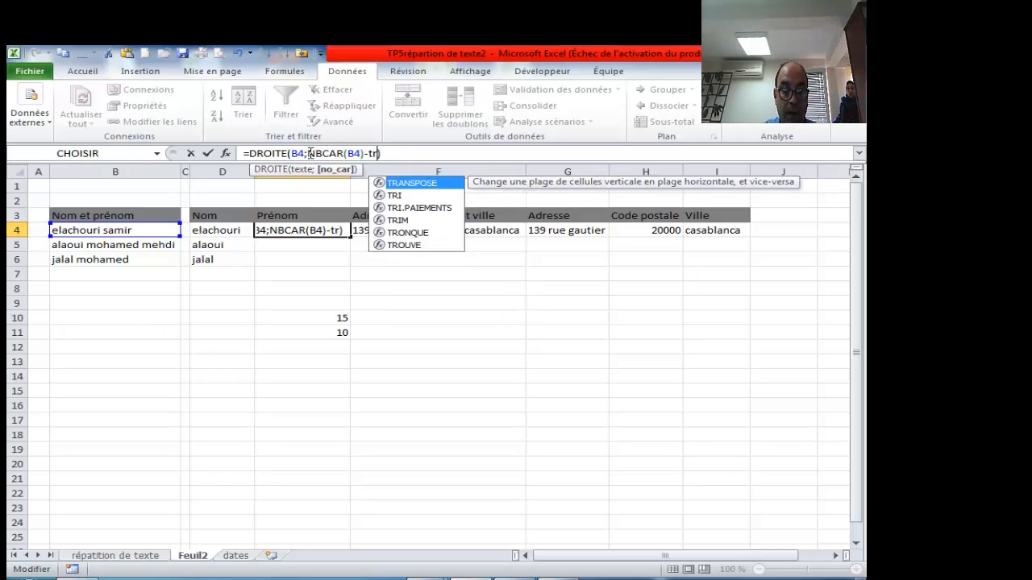
type("ou")
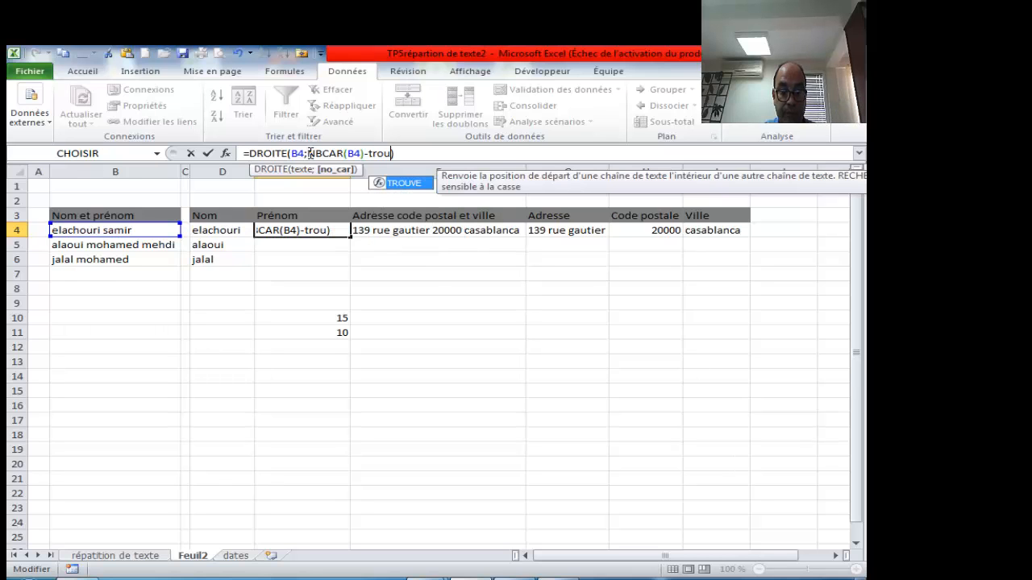
key("Tab")
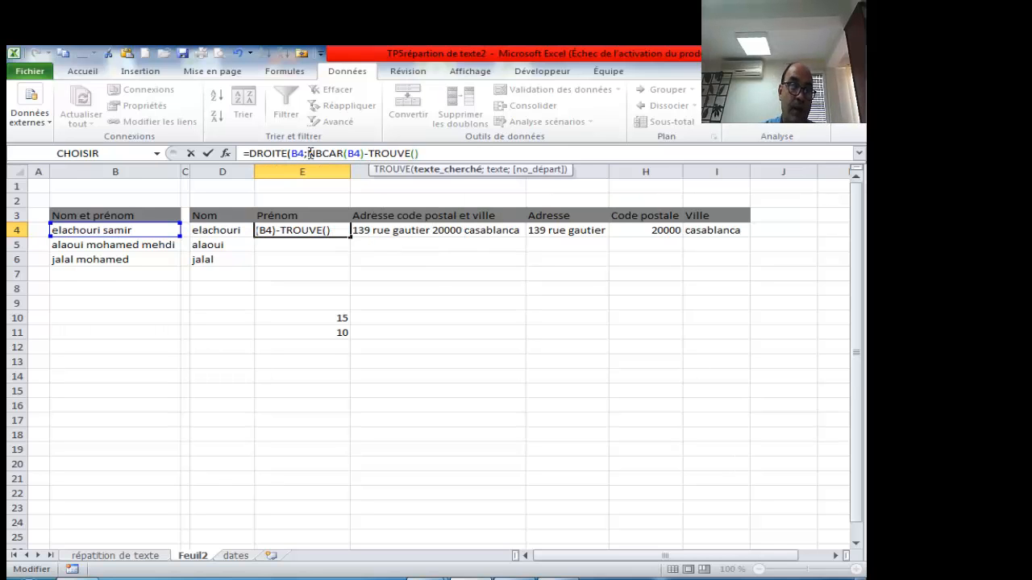
type("\" \";")
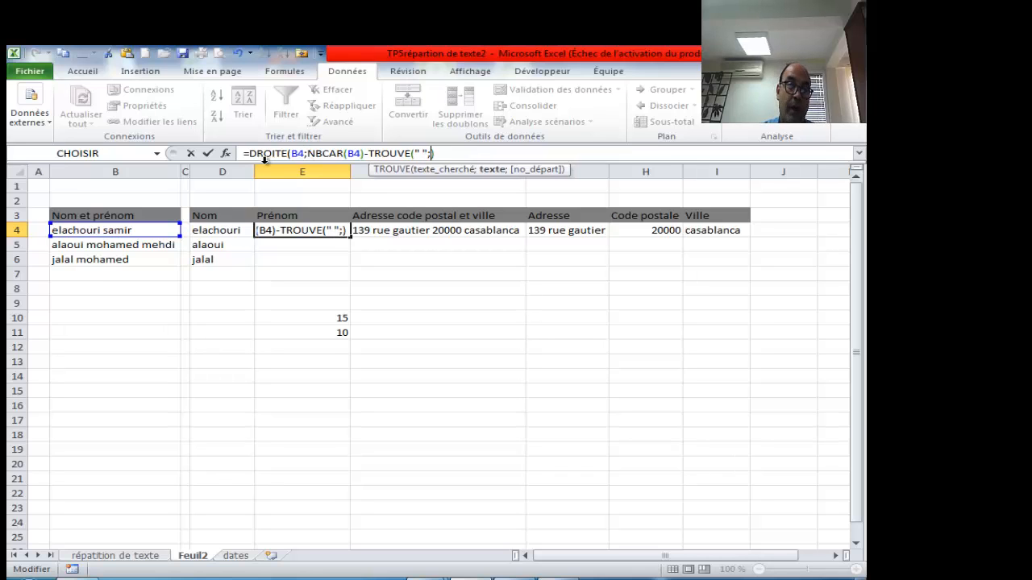
left_click(129, 231)
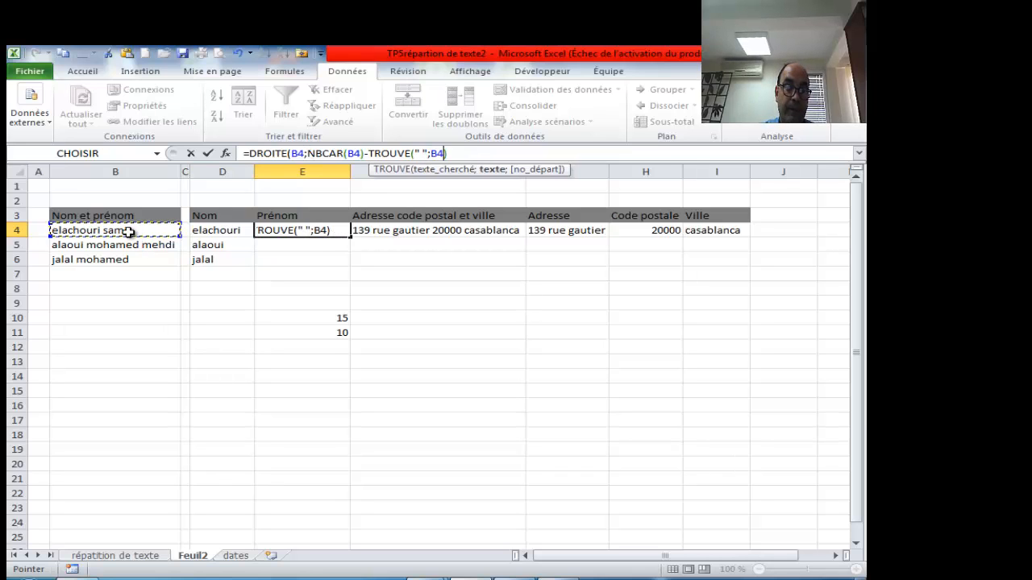
left_click(460, 153)
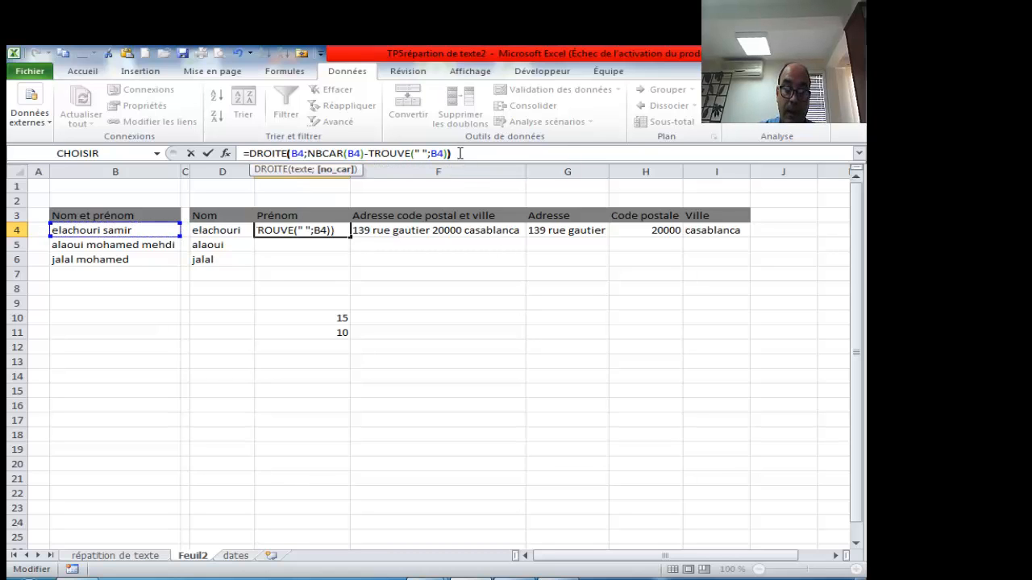
key("Return")
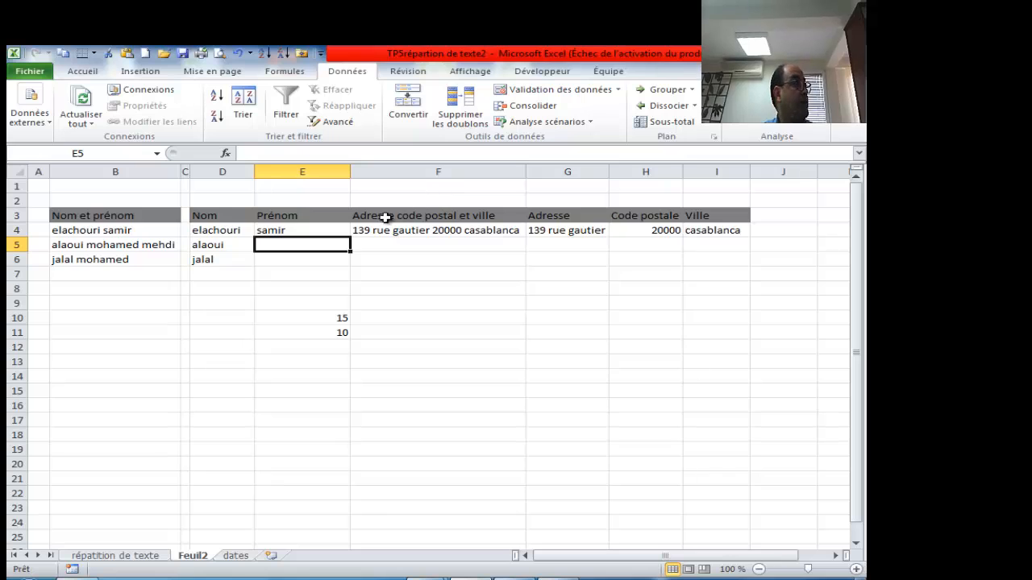
left_click(332, 230)
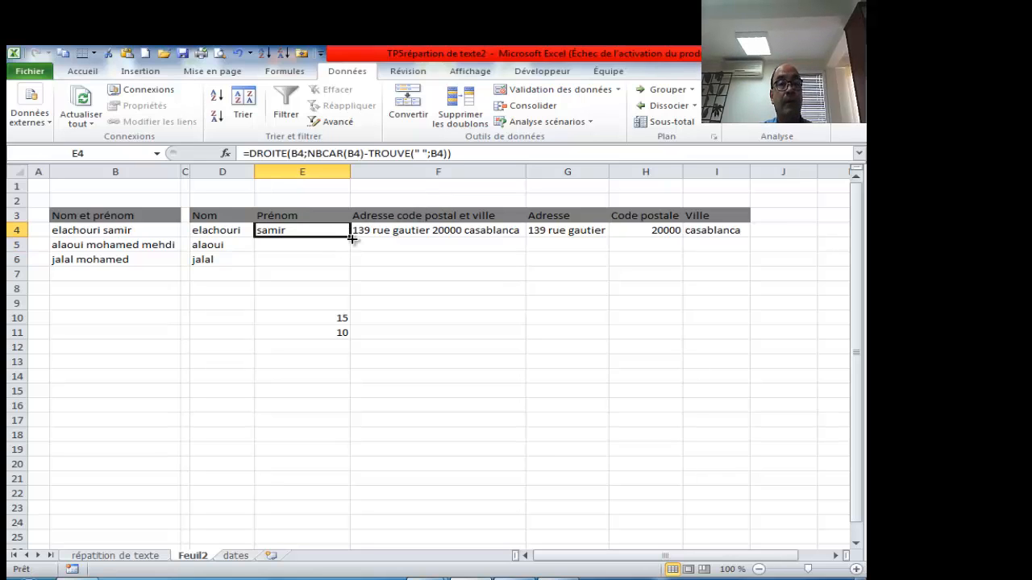
- Fill E4's first-name formula down to E6, then clear E4:E6 and helper cells E10:E11
left_click_drag(350, 237, 349, 264)
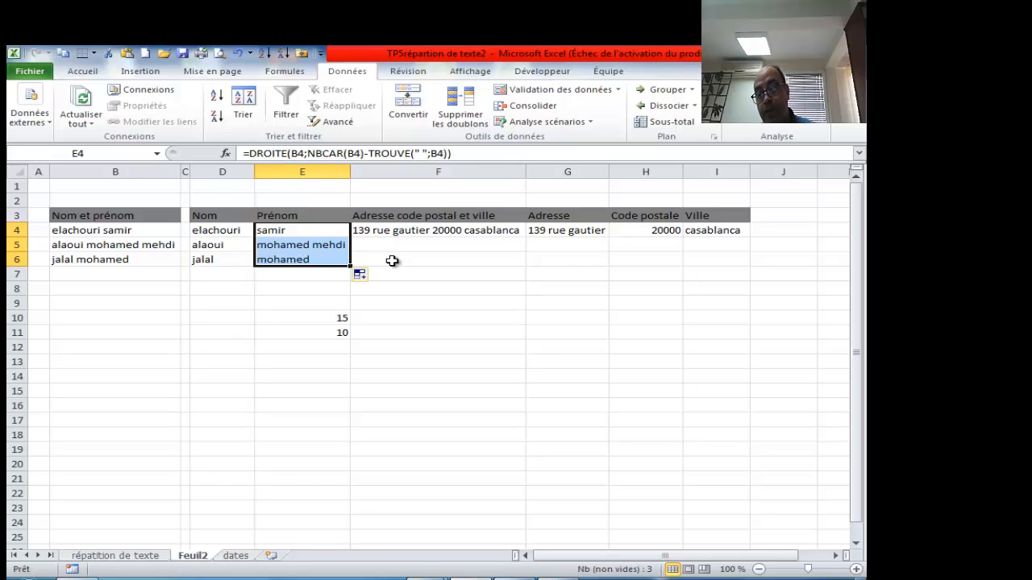
key("Delete")
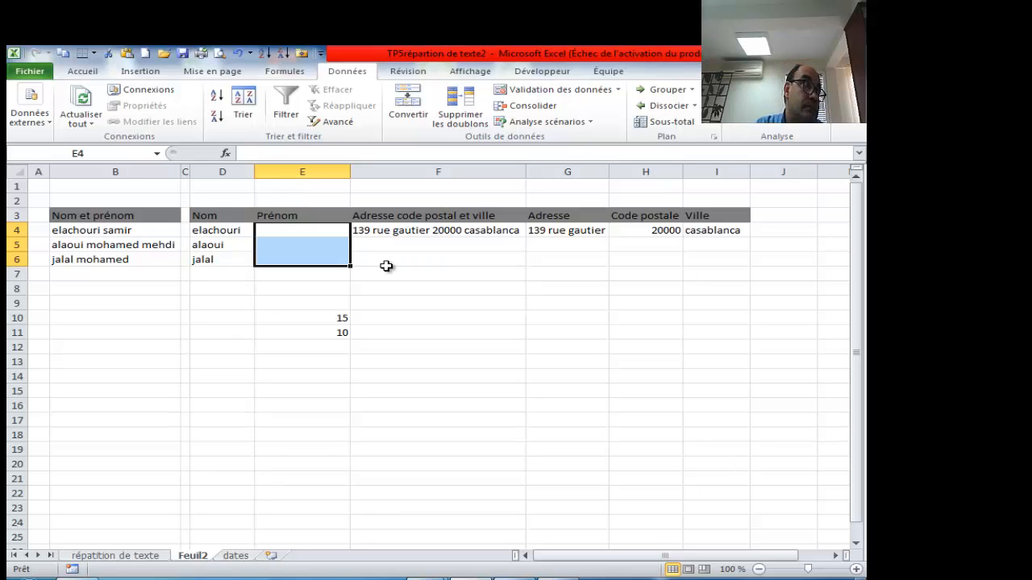
left_click_drag(342, 319, 341, 333)
key("Delete")
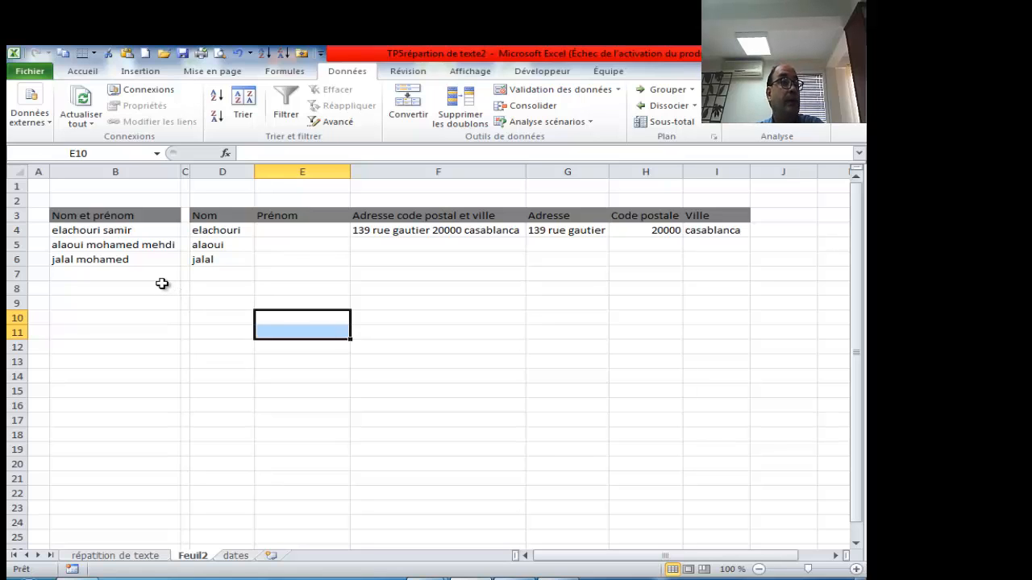
left_click(129, 231)
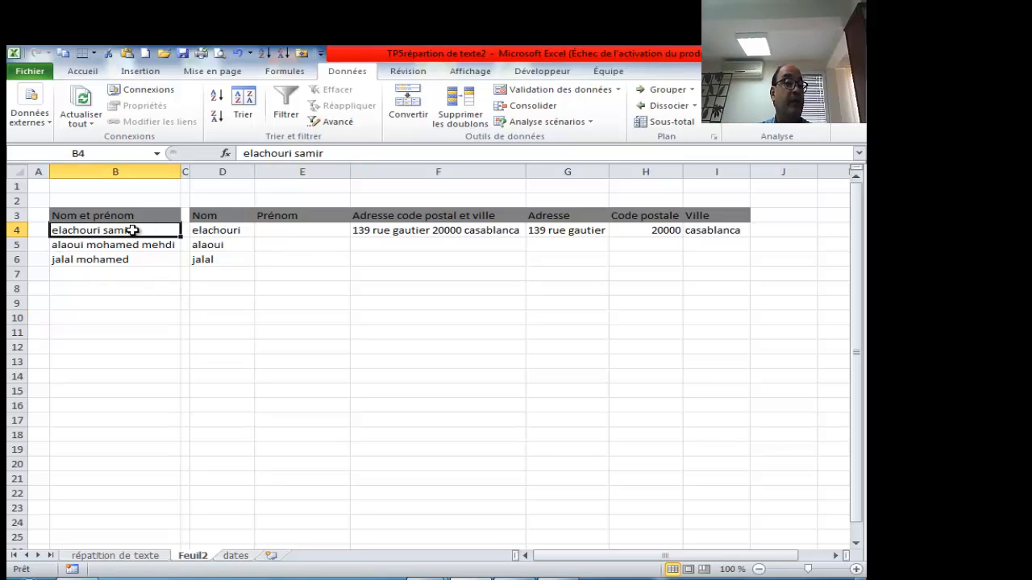
double_click(134, 231)
key("shift+Left")
key("shift+Left")
key("shift+Left")
key("shift+Left")
key("shift+Left")
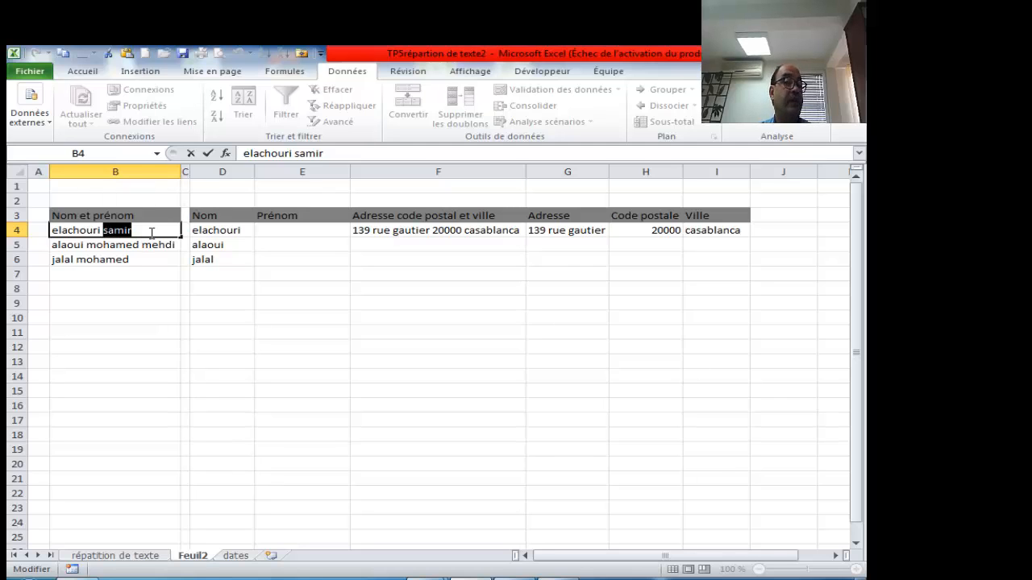
left_click(153, 233)
left_click(104, 230)
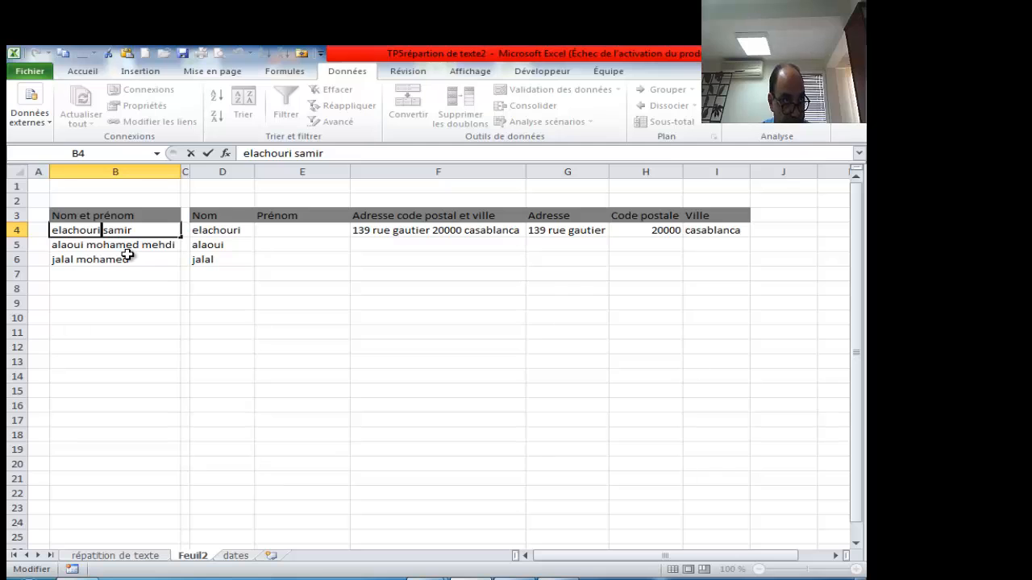
left_click(276, 230)
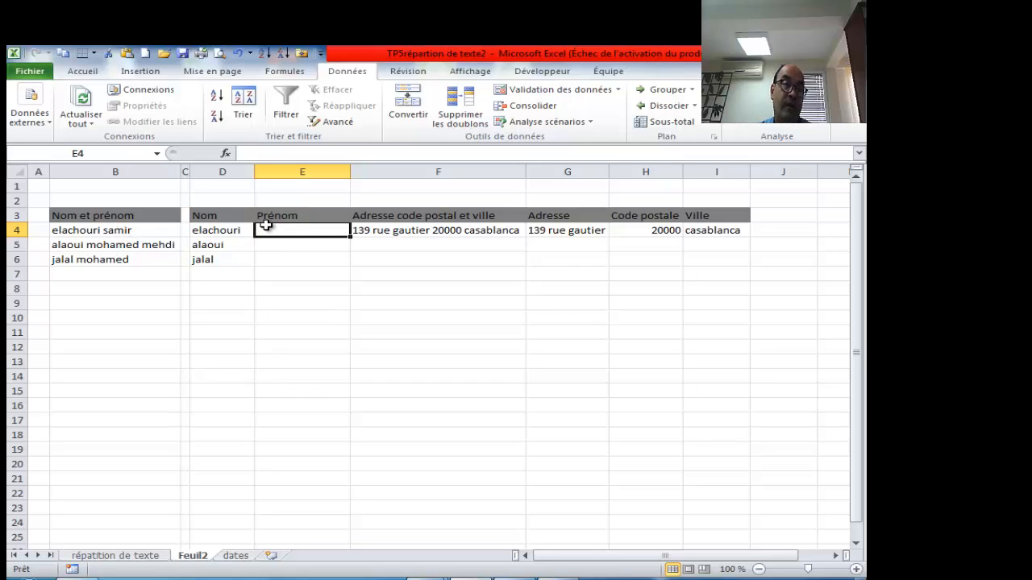
- Enter =DROITE(B4;5) in E4 via the argument dialog to show the first name
type("=dr")
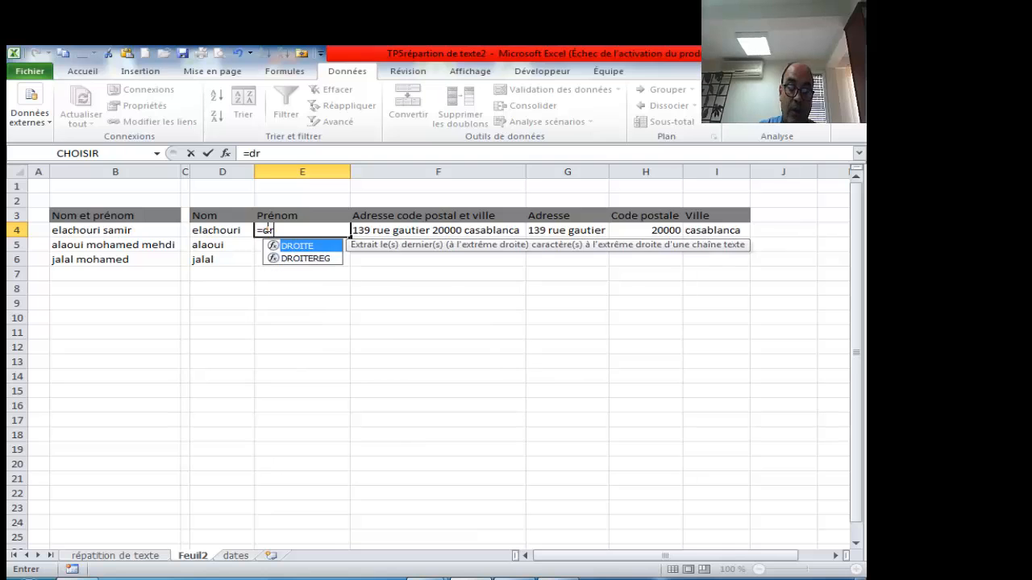
key("Tab")
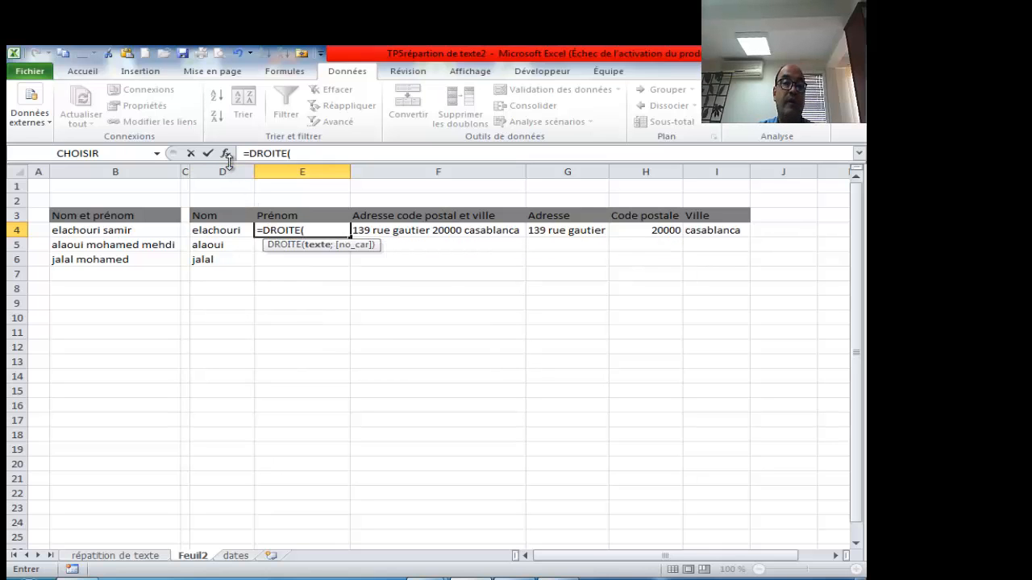
left_click(225, 153)
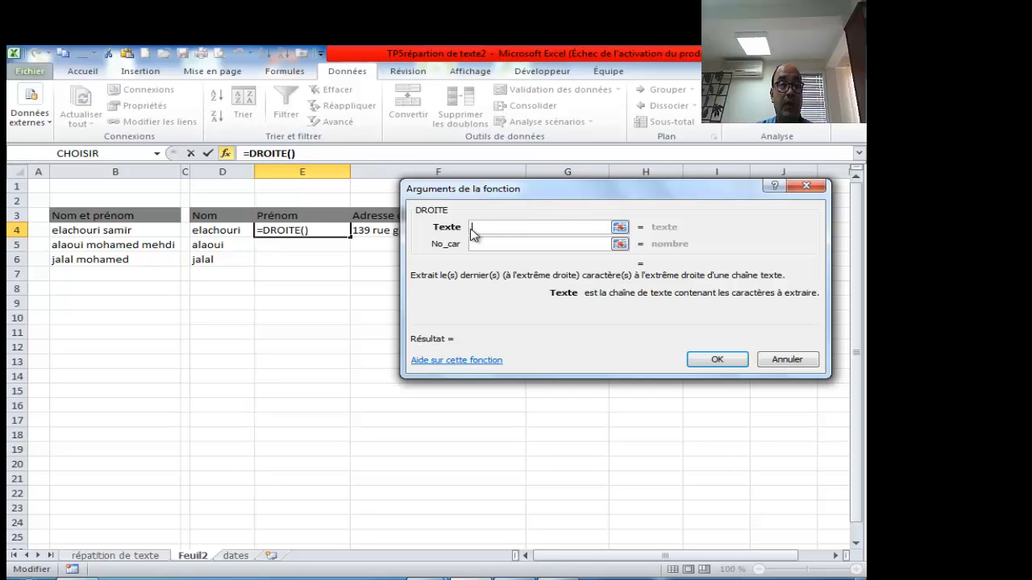
left_click(104, 231)
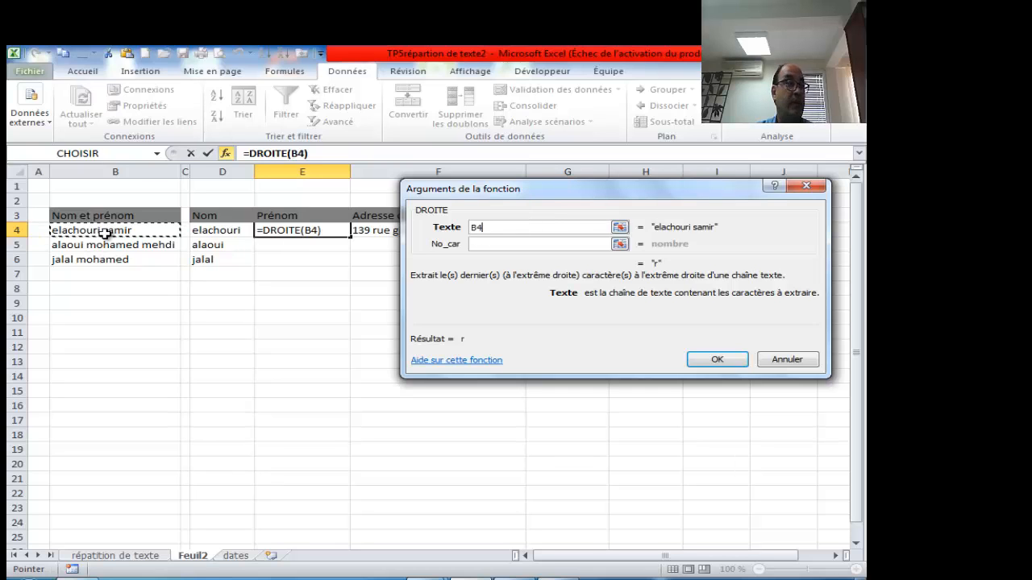
left_click(526, 244)
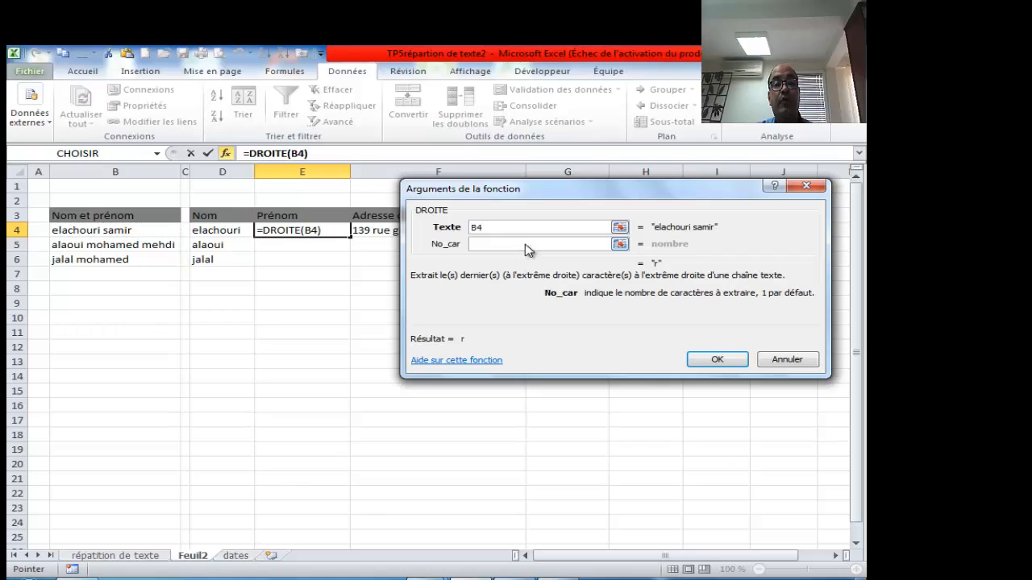
type("5")
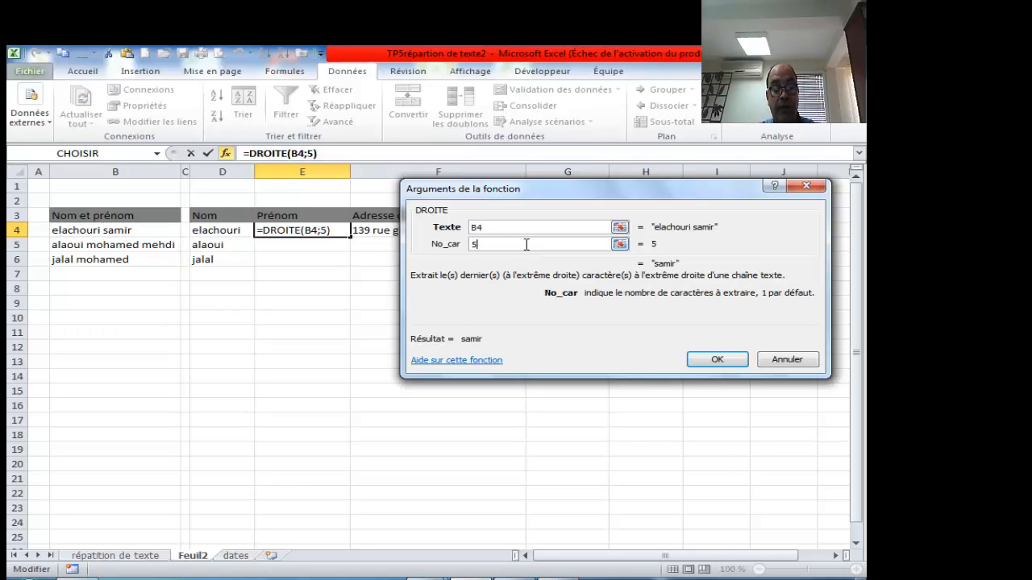
key("Return")
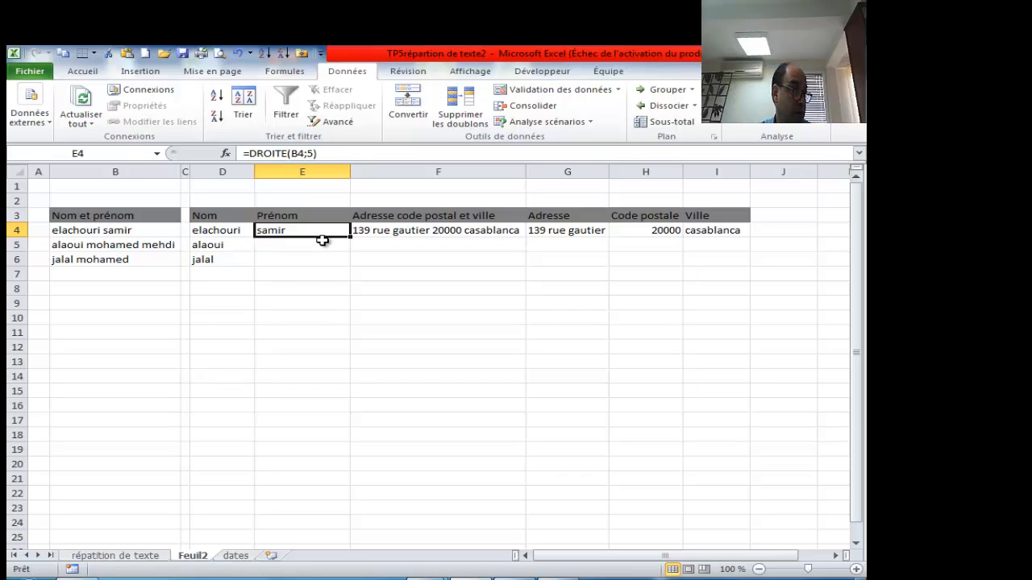
- Fill the E4 formula down to E5, then clear E5's incorrect first name
left_click(344, 242)
left_click(341, 231)
left_click_drag(349, 236, 357, 256)
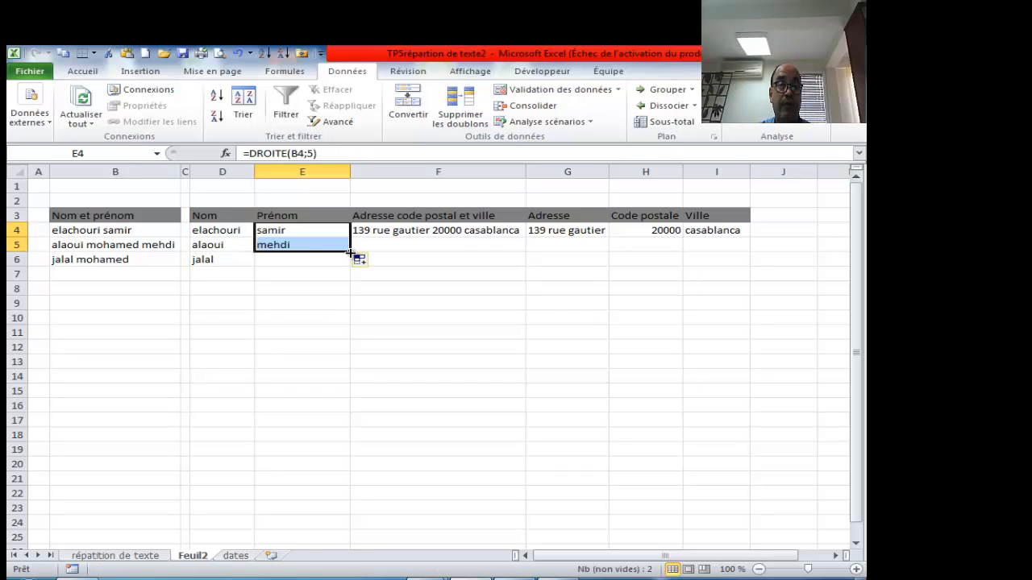
left_click(325, 246)
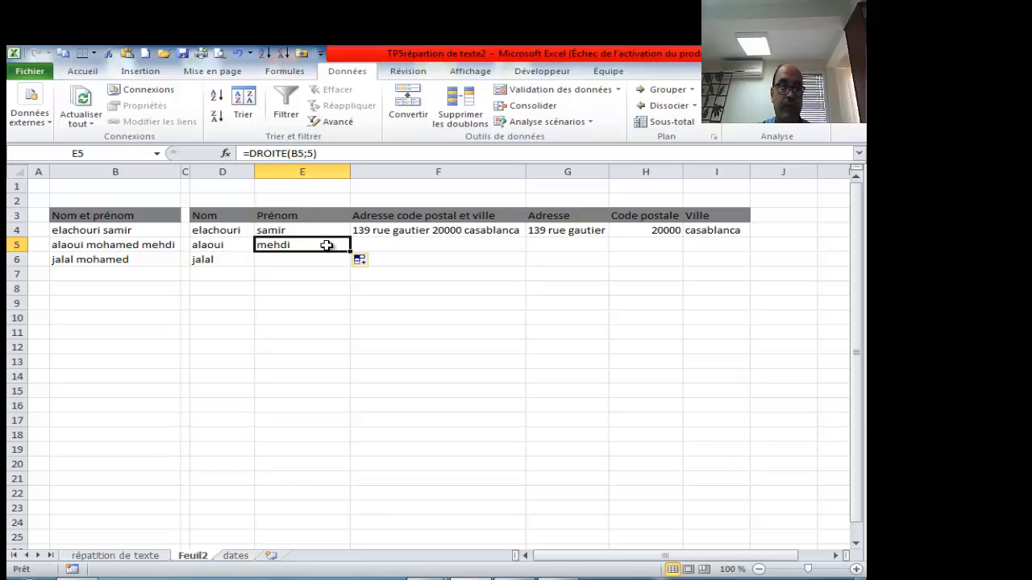
key("Delete")
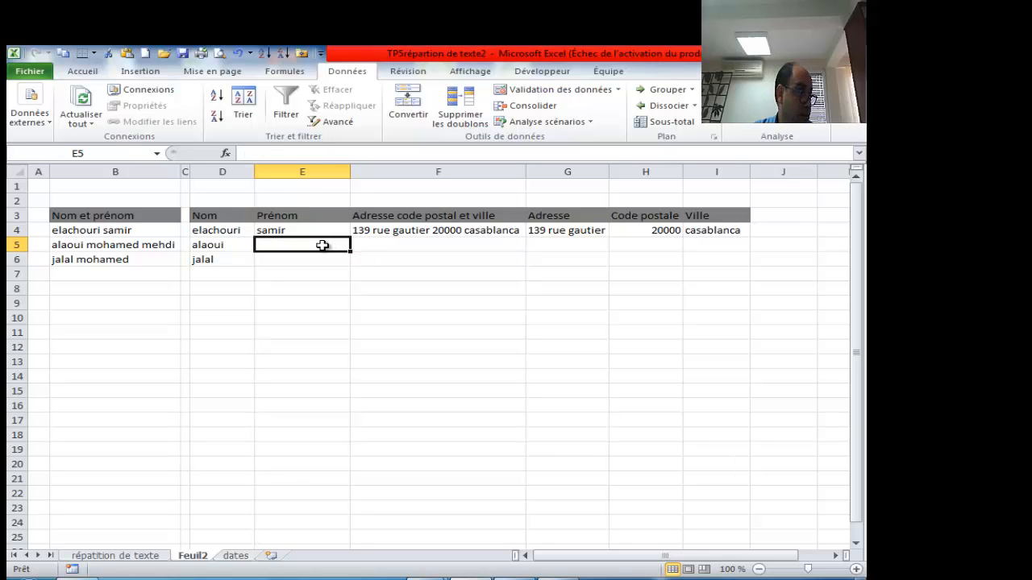
left_click(302, 232)
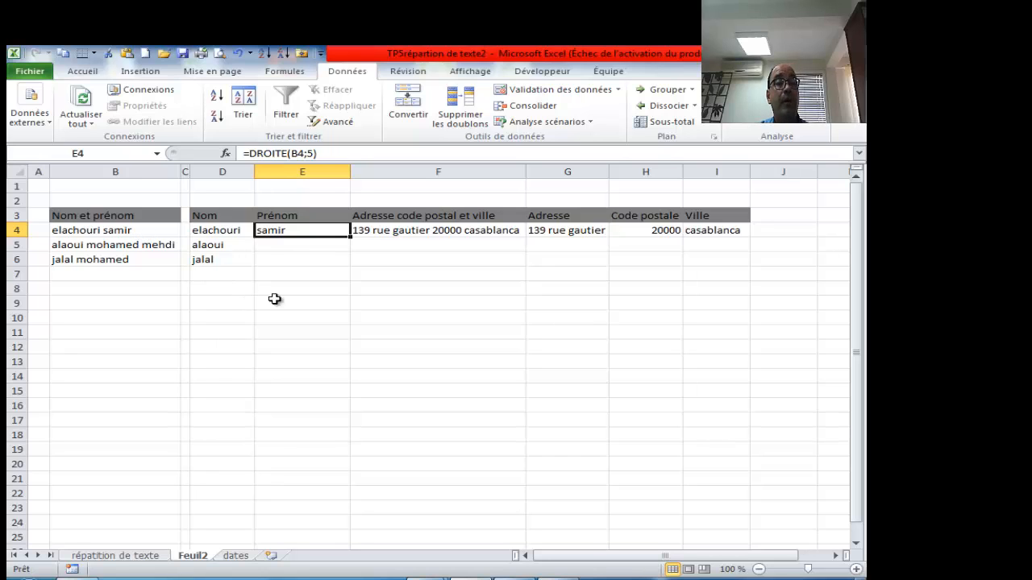
left_click(295, 335)
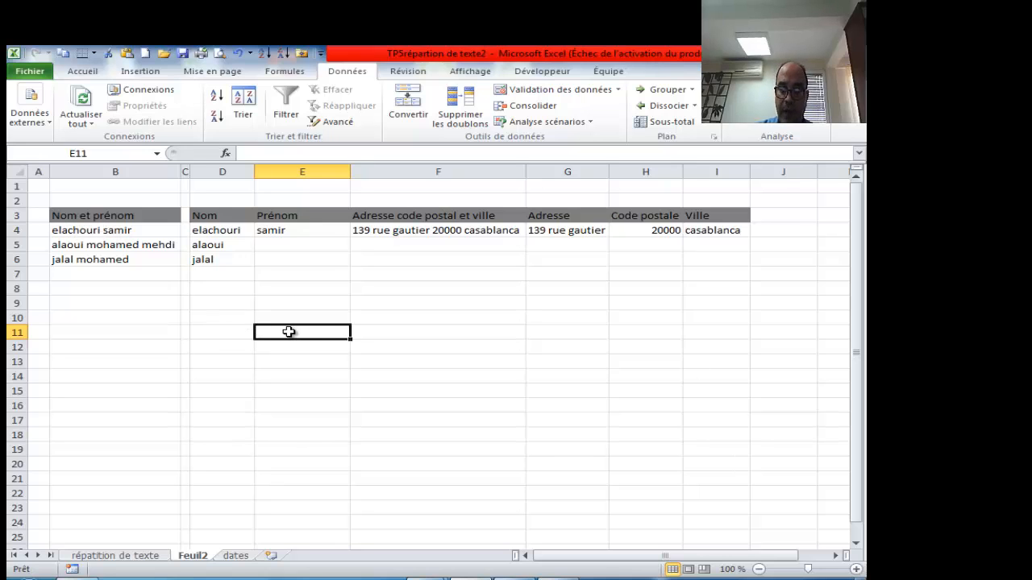
- Enter =NBCAR(B4) in E11, giving 15 characters for the full name
type("=nb")
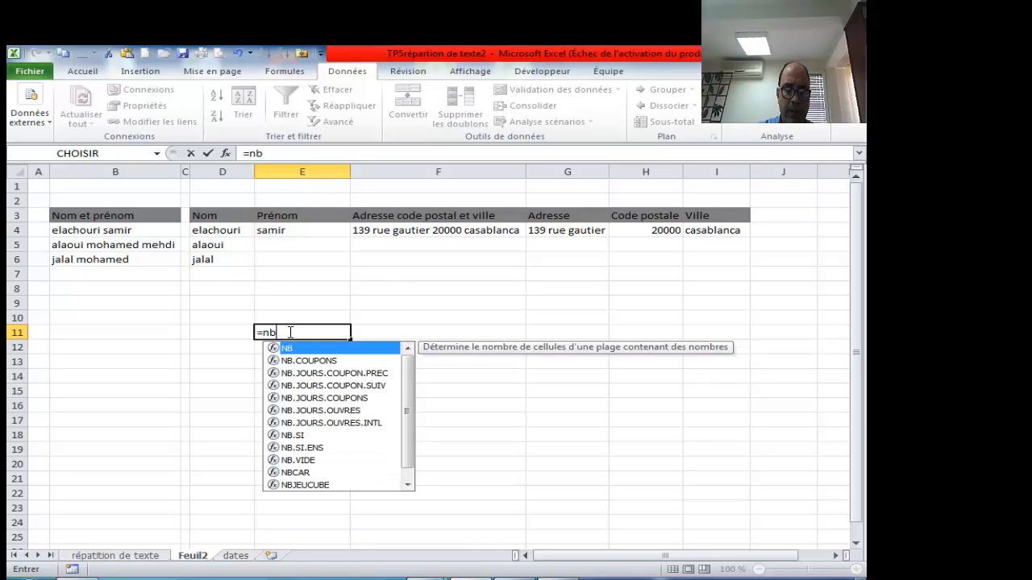
type("ca")
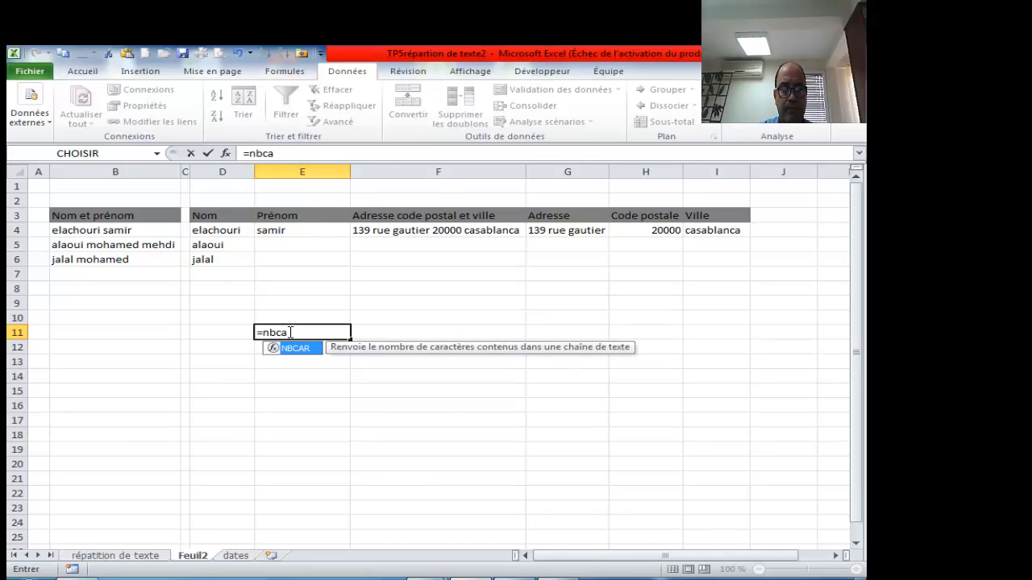
key("Tab")
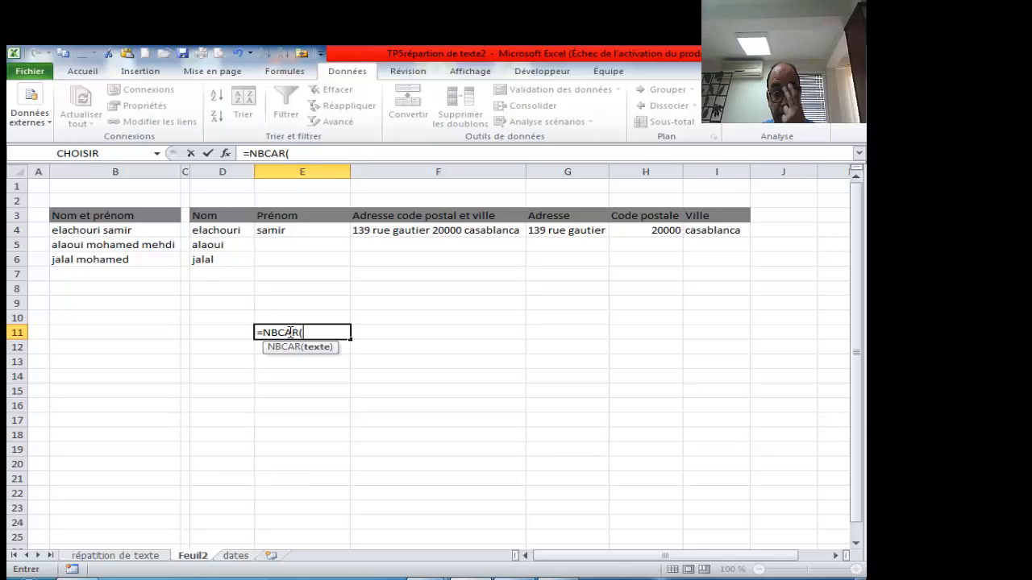
left_click(138, 231)
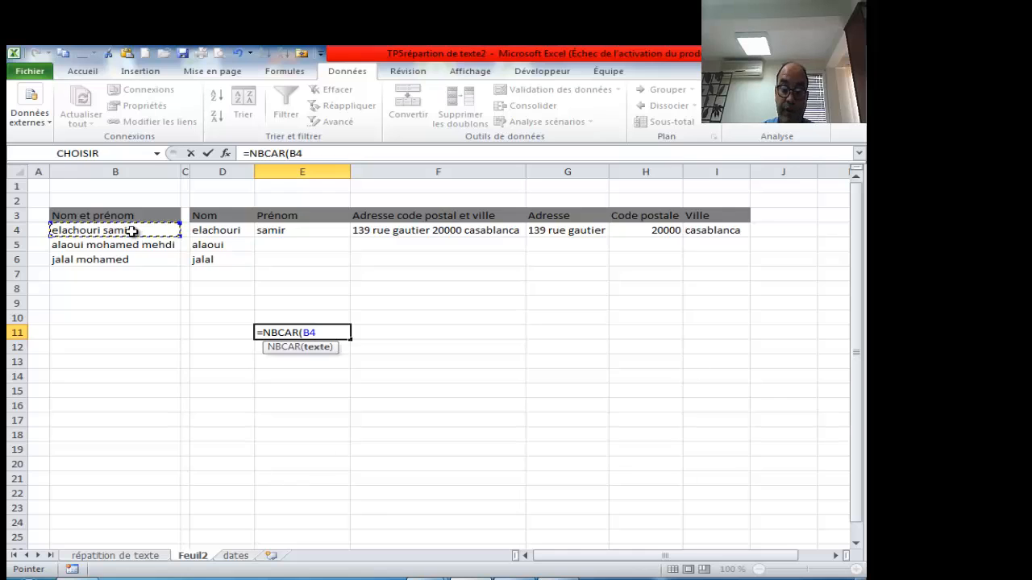
key("Return")
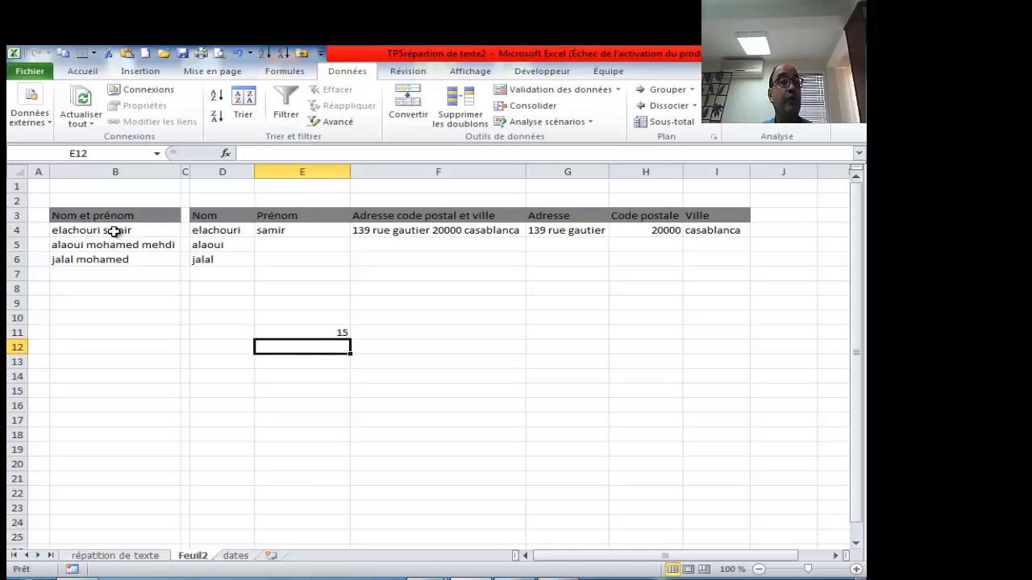
left_click(88, 230)
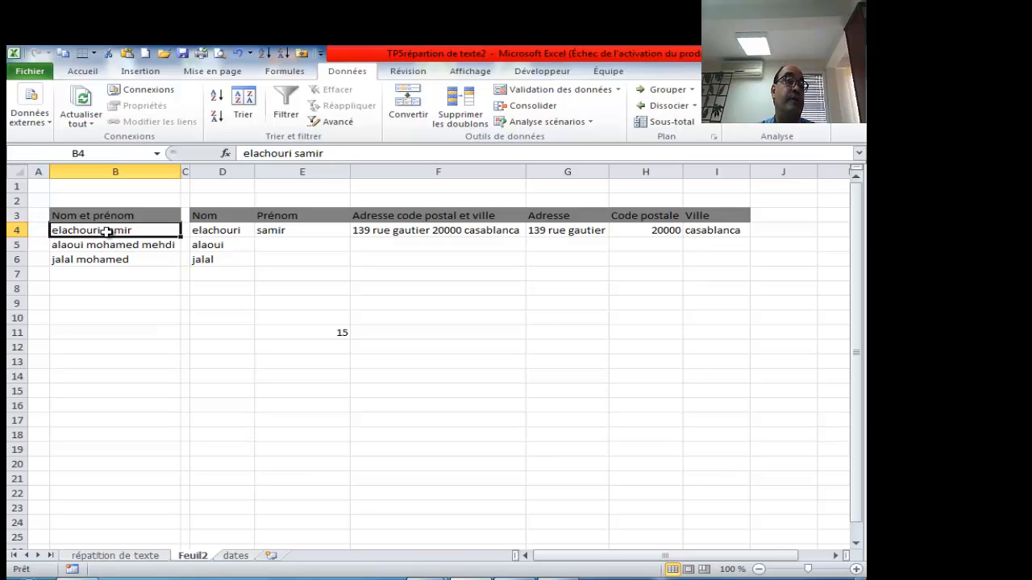
left_click(306, 346)
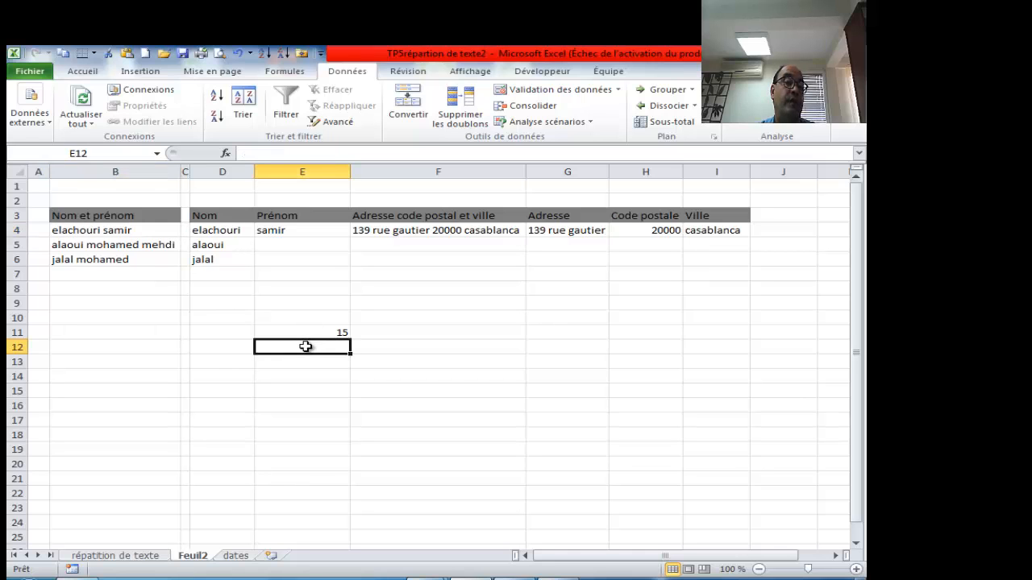
- Enter =TROUVE(" ";B4) in E12 to find the space position in B4's name (10)
type("=trou")
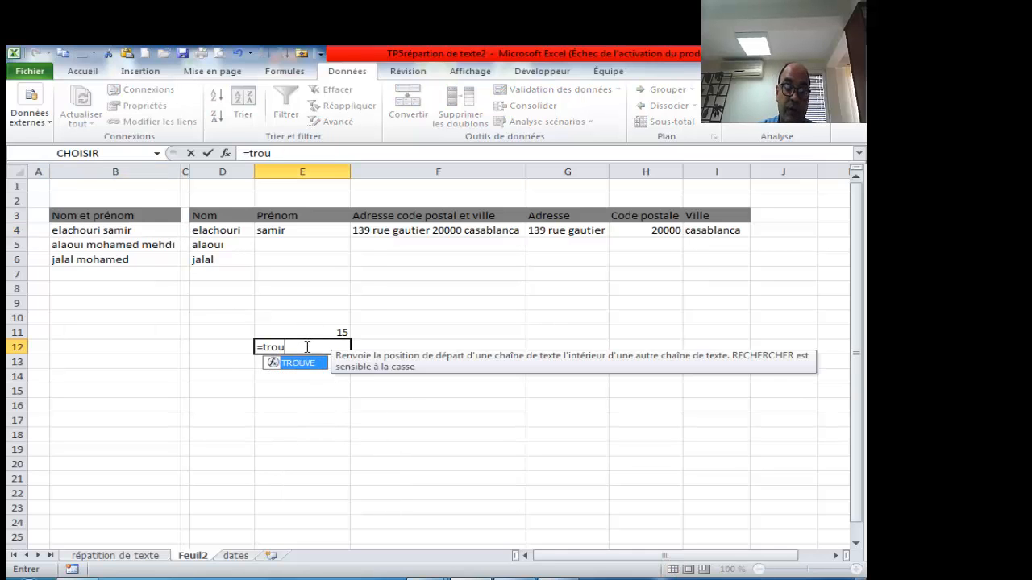
key("Tab")
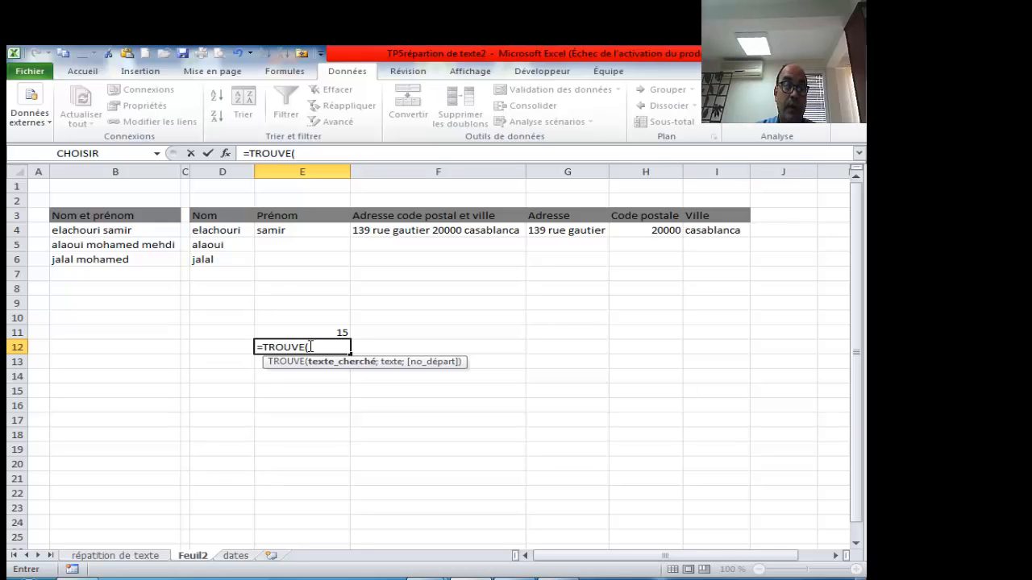
type("\"")
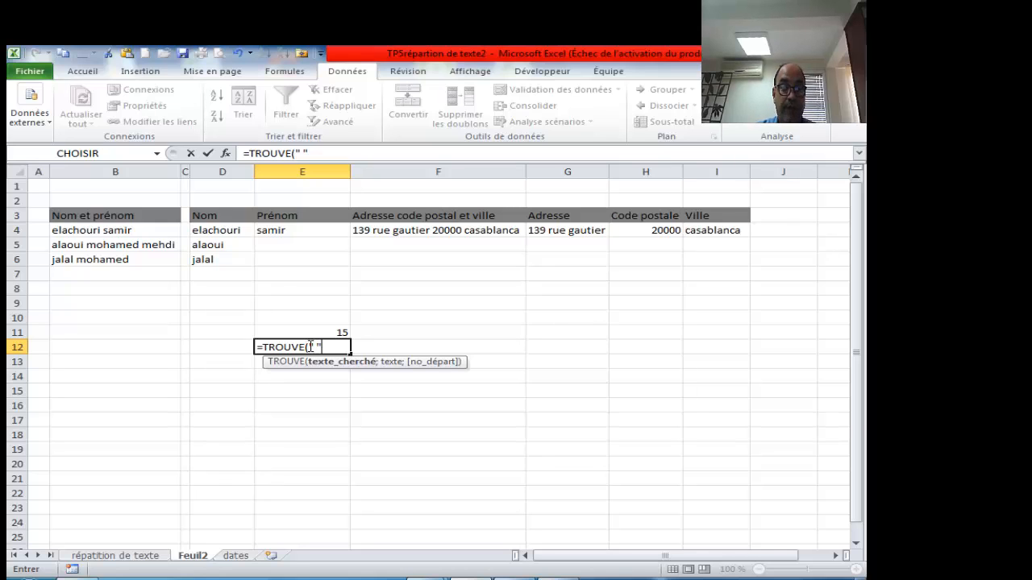
type(" \";")
left_click(140, 230)
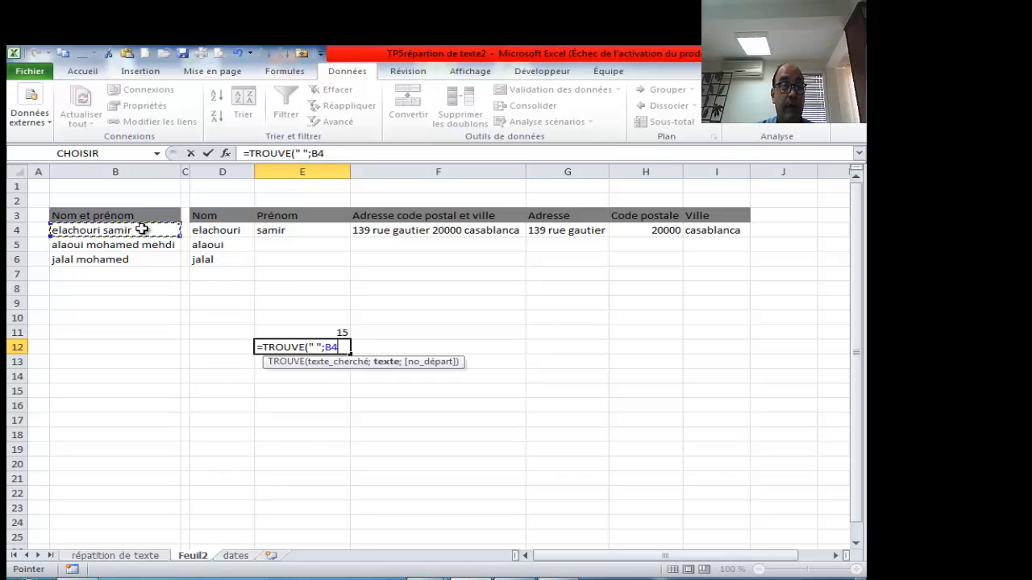
type(")")
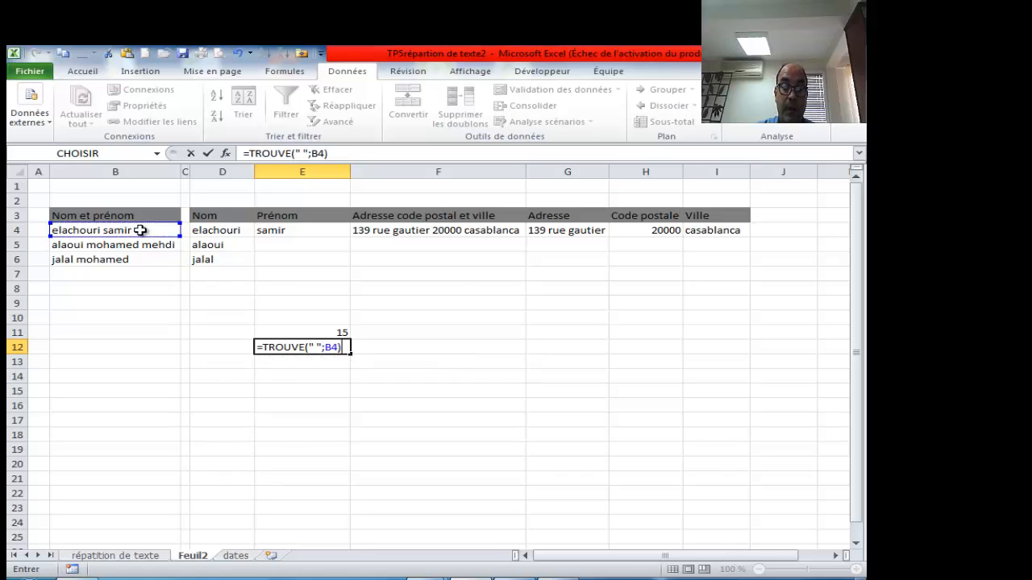
key("Return")
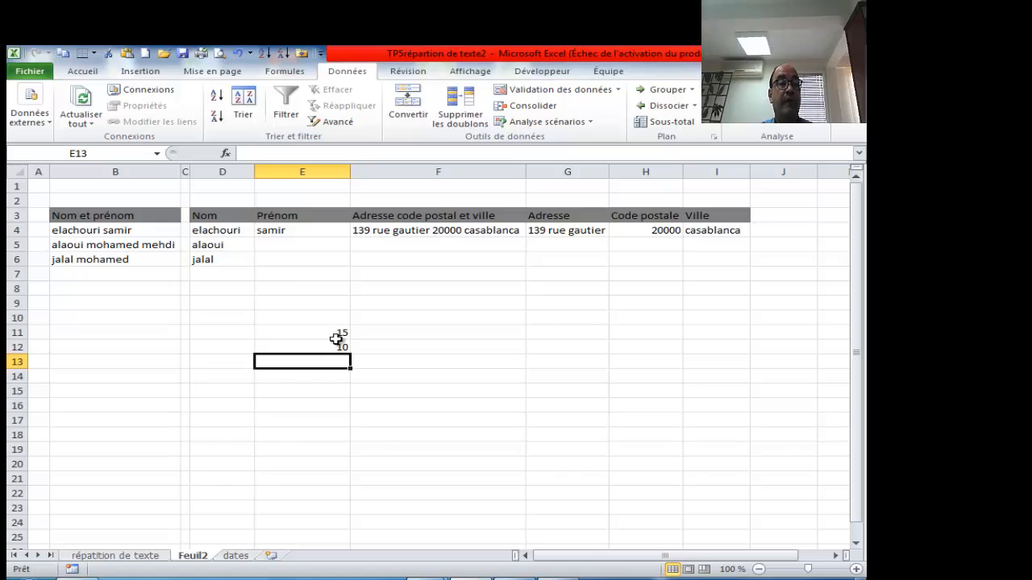
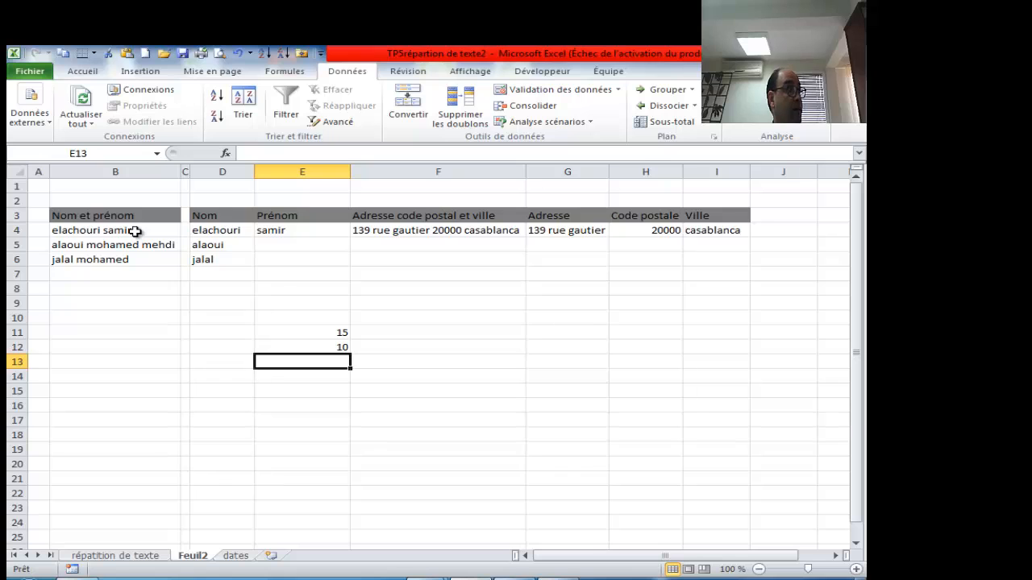
- Start rewriting E4's first-name formula, replacing the fixed 5 characters with NBCAR(B4)
left_click(304, 333)
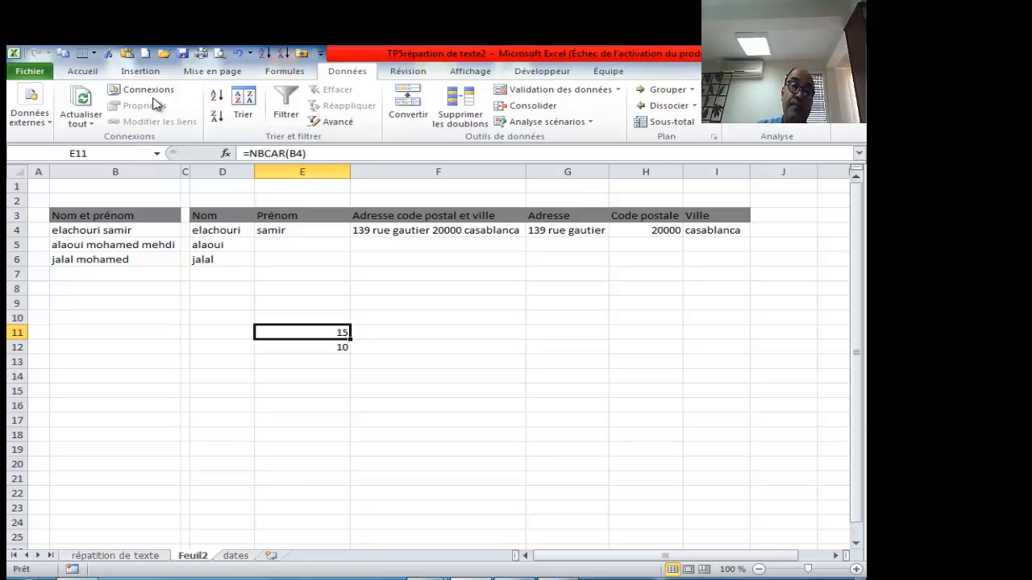
left_click(309, 230)
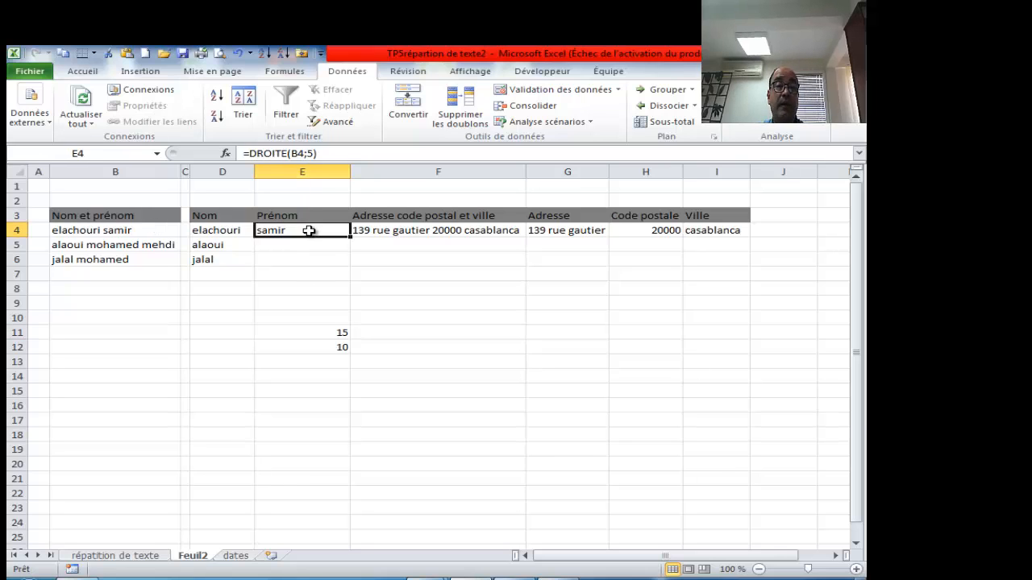
left_click(311, 153)
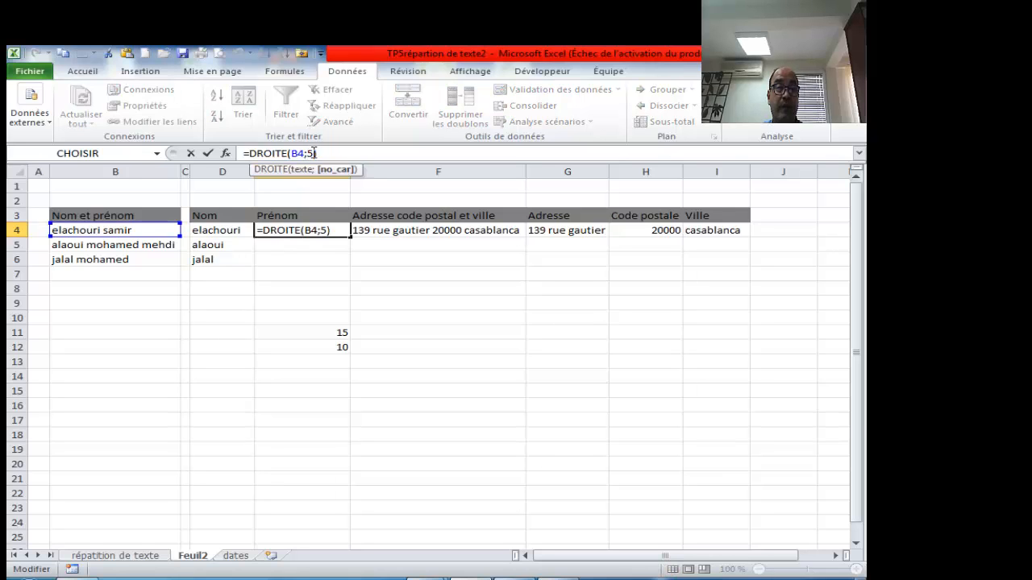
key("BackSpace")
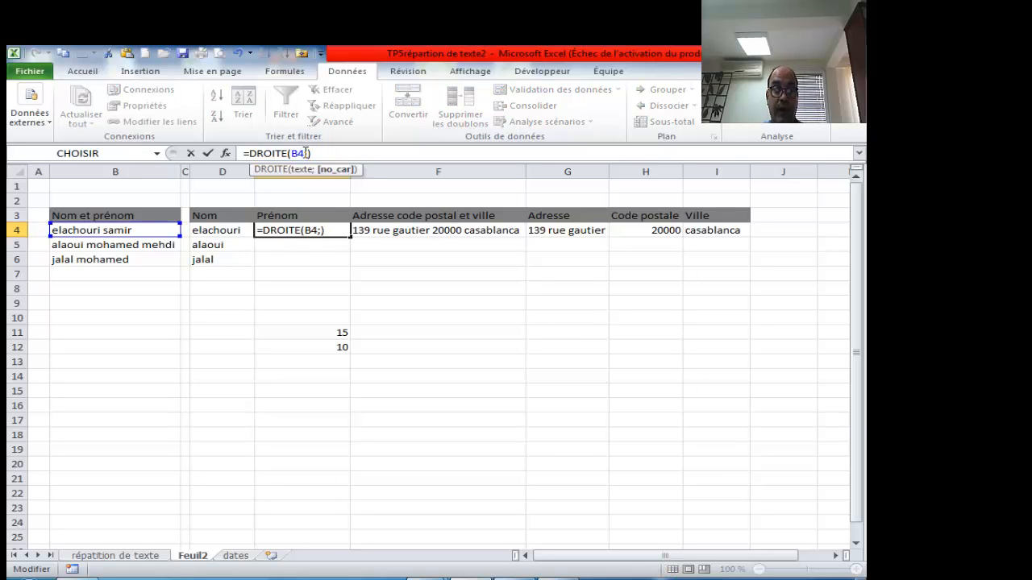
type("nb")
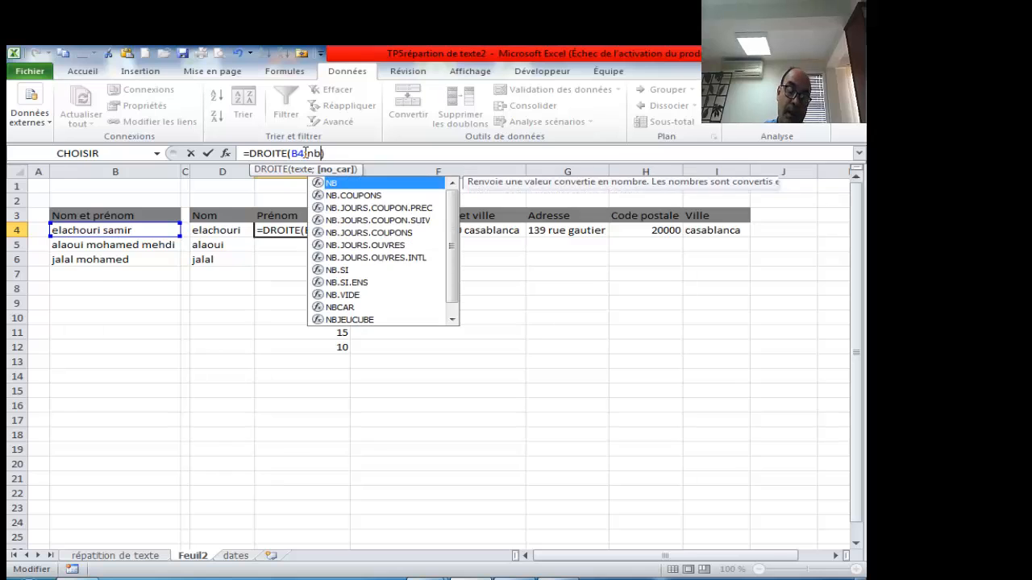
type("c")
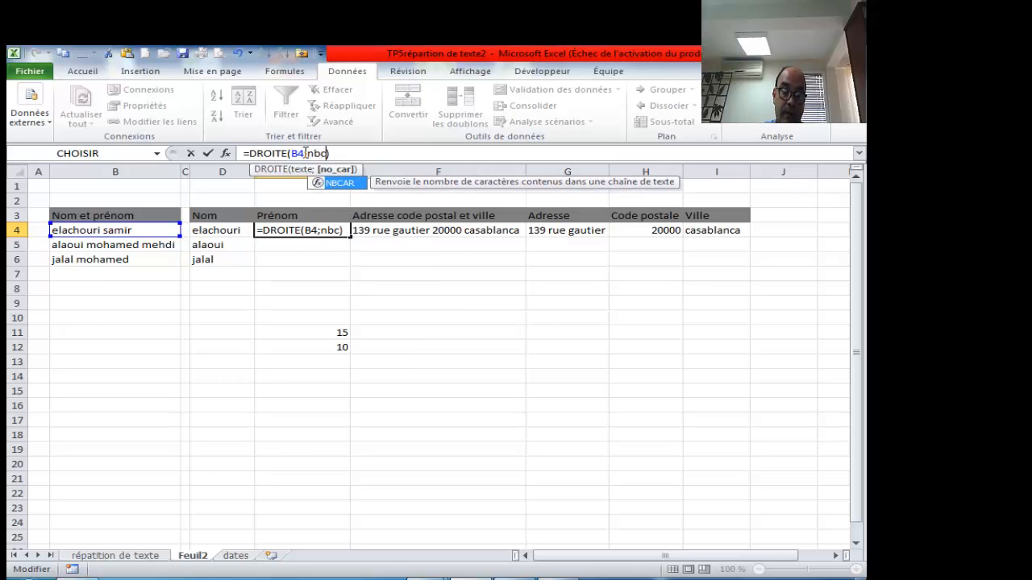
key("Tab")
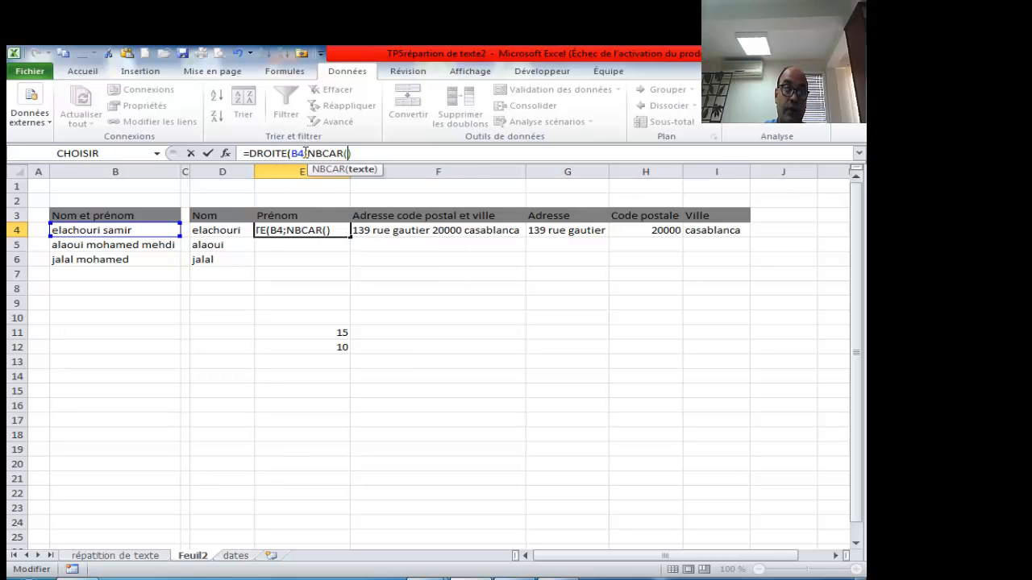
left_click(157, 229)
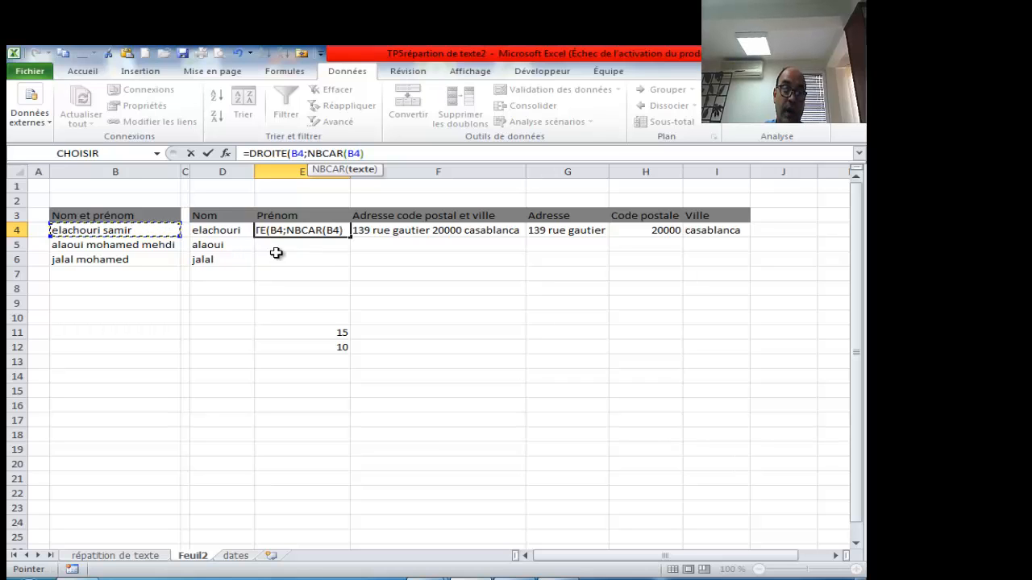
- Subtract TROUVE(" ";B4) so E4 returns everything after the space in B4
left_click(375, 153)
type(")")
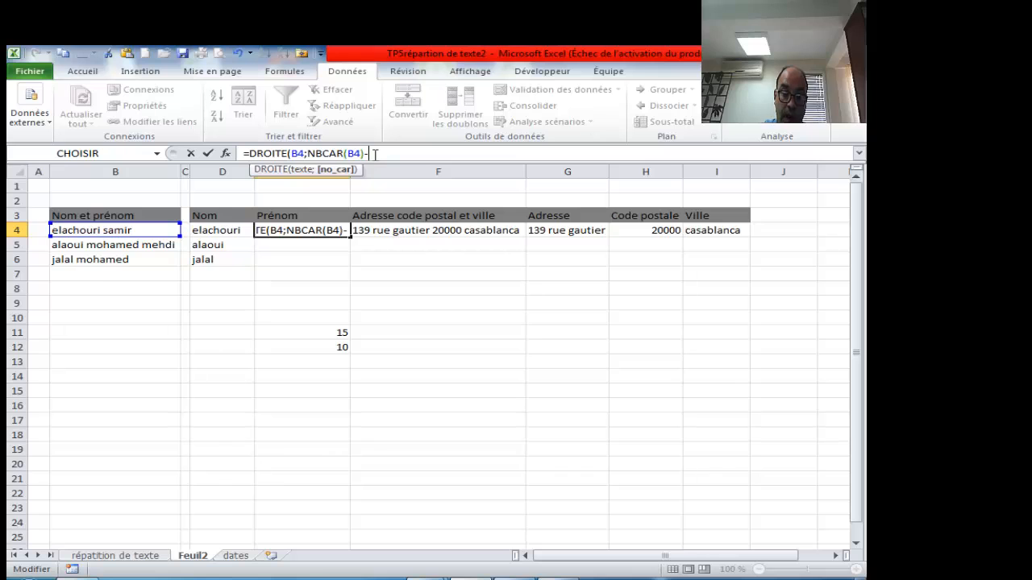
type("trou")
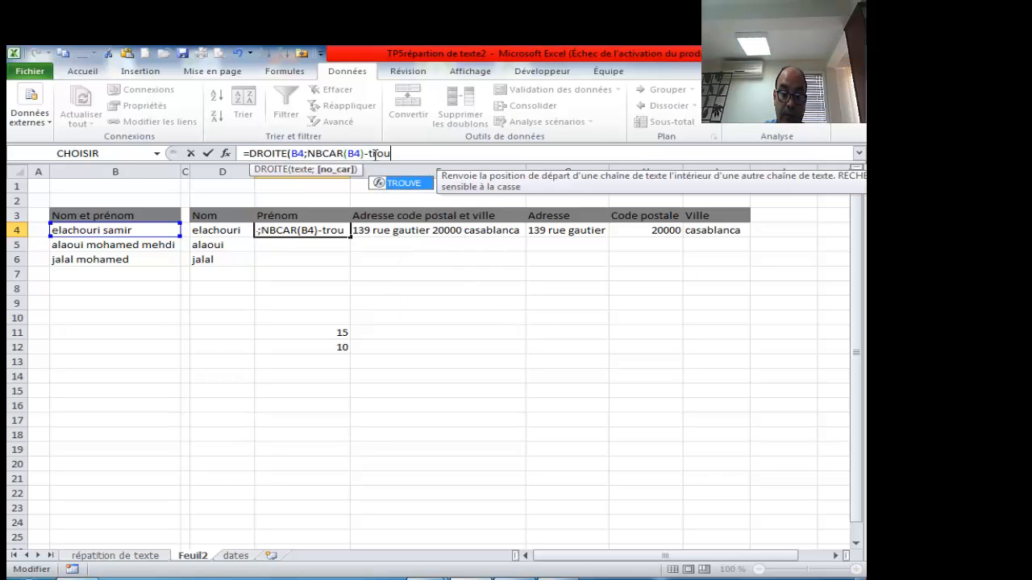
key("Tab")
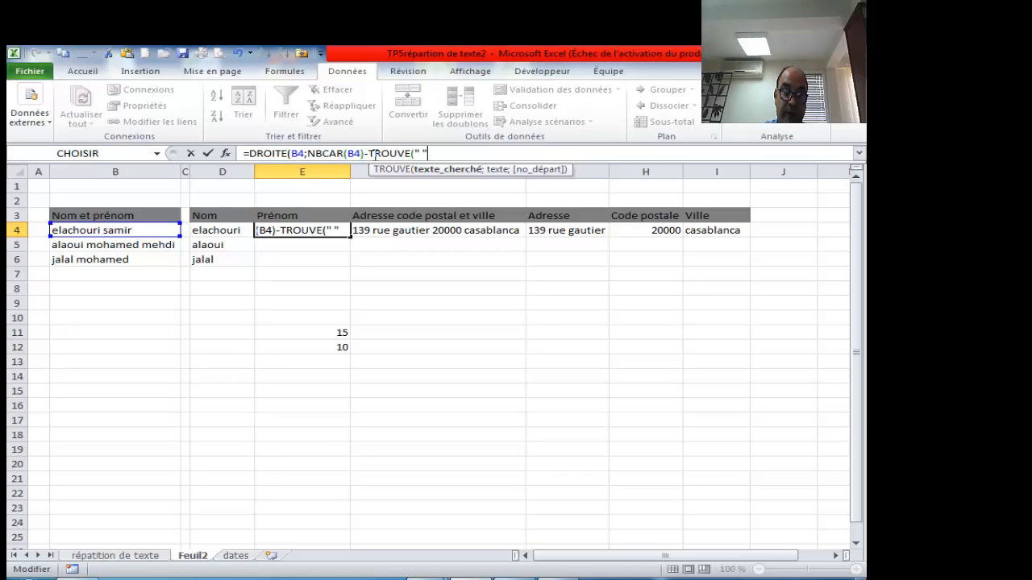
type("\" \";")
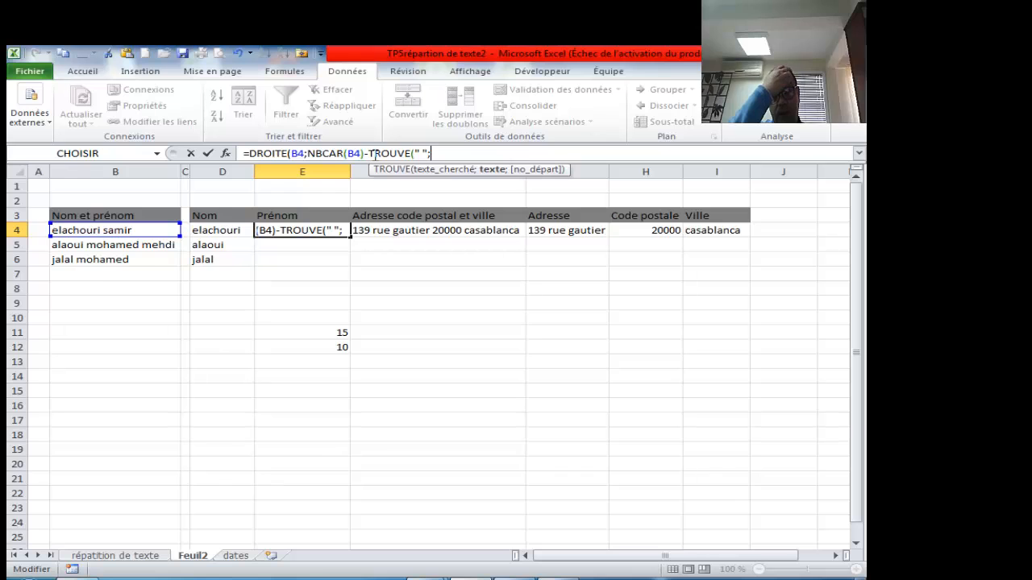
left_click(141, 229)
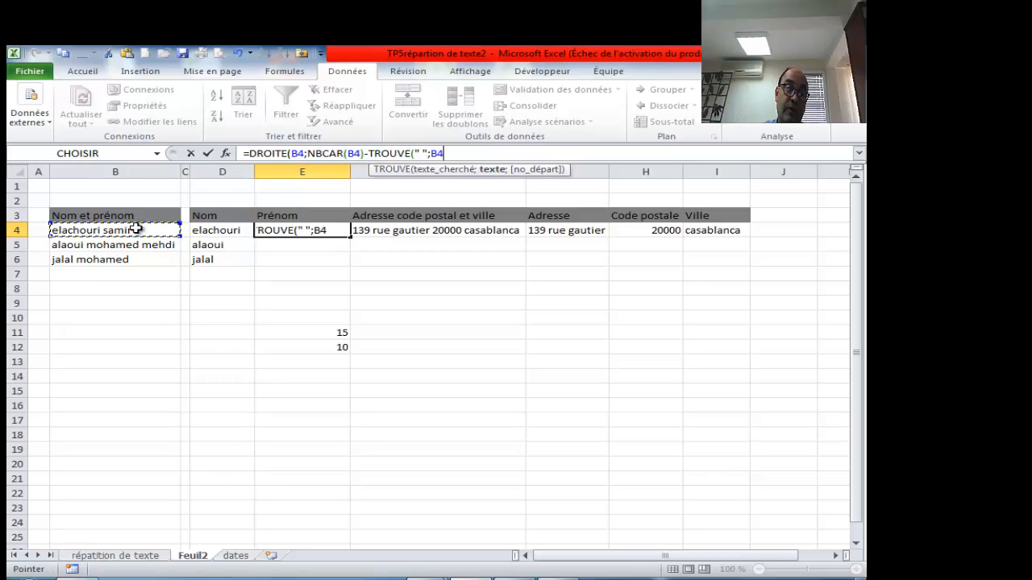
type(")")
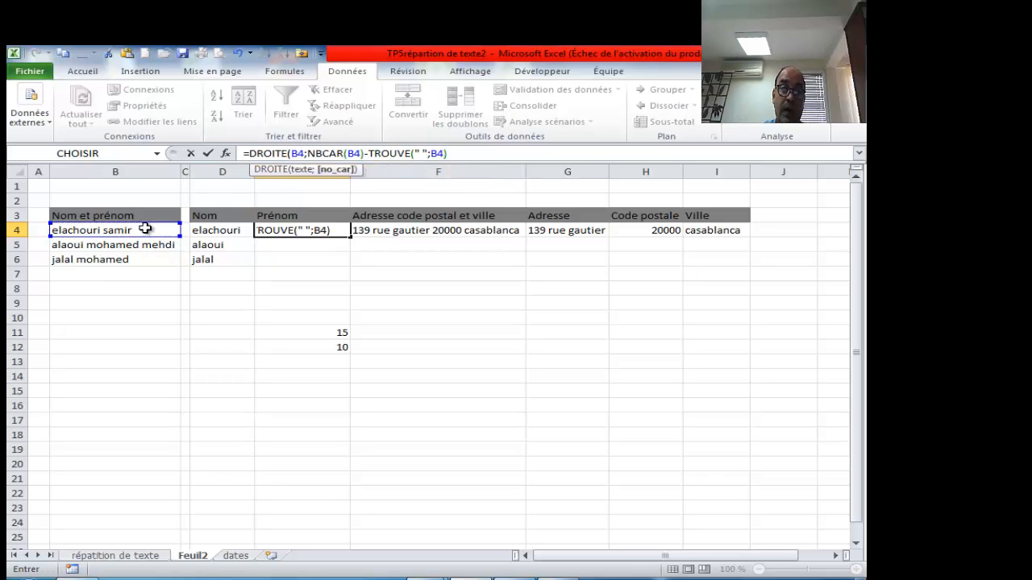
key("Return")
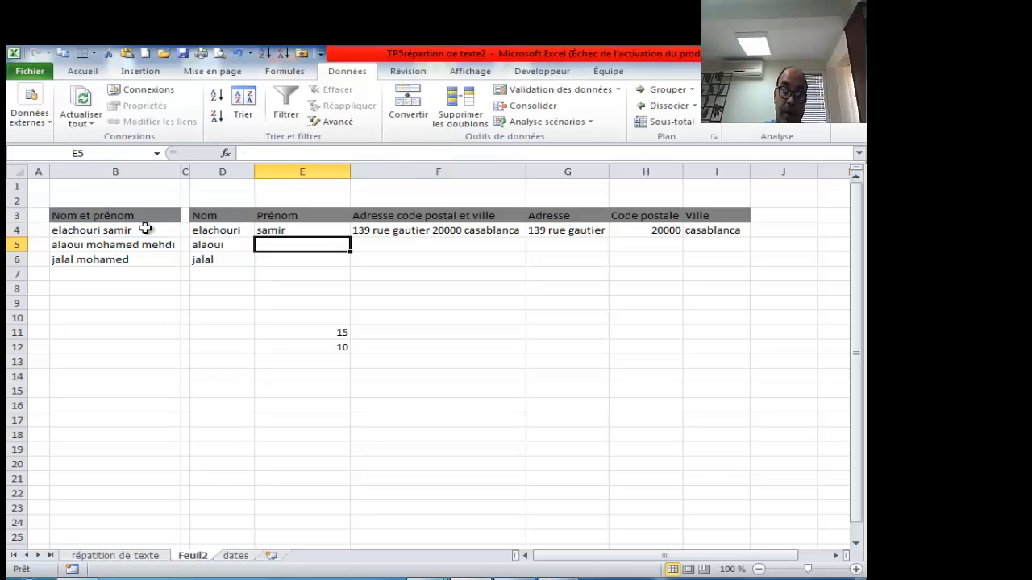
- Fill E4's first-name formula down to E6 so rows 5 and 6 are split too
left_click(306, 230)
left_click_drag(350, 238, 347, 267)
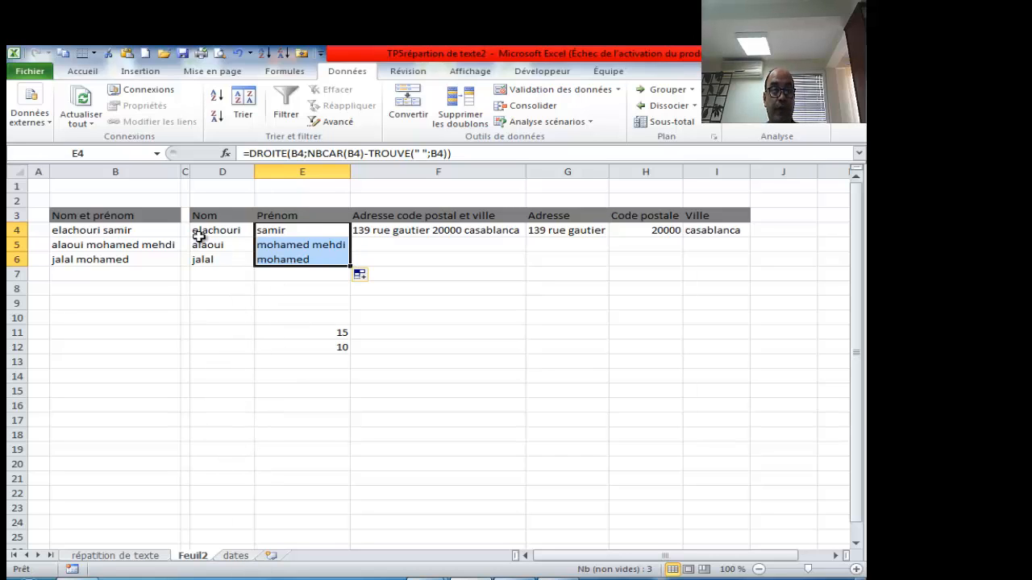
- On the dates sheet, autofit column E so E1 shows 29/12/2015, then check E1 and B3
left_click(236, 556)
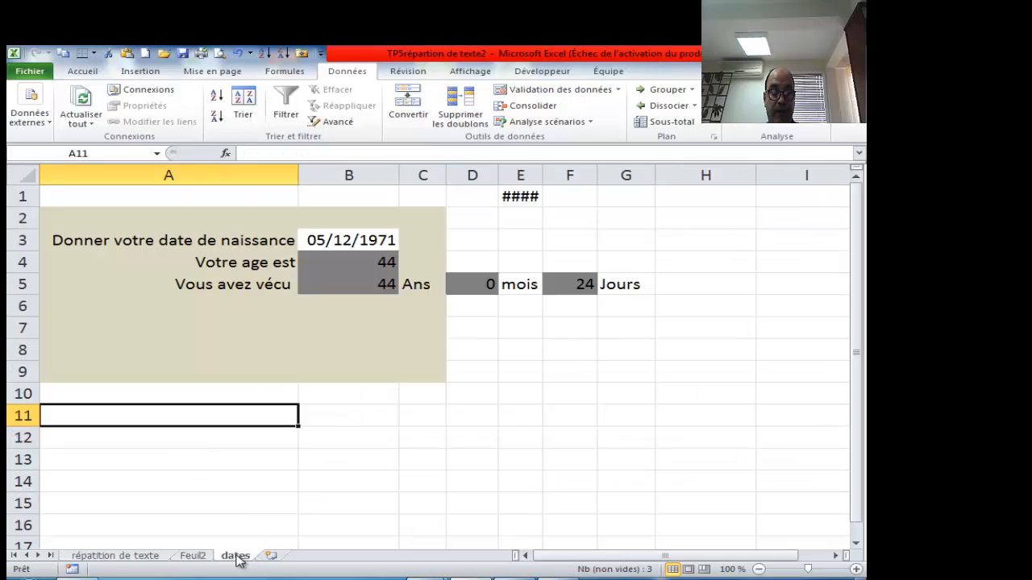
left_click(506, 424)
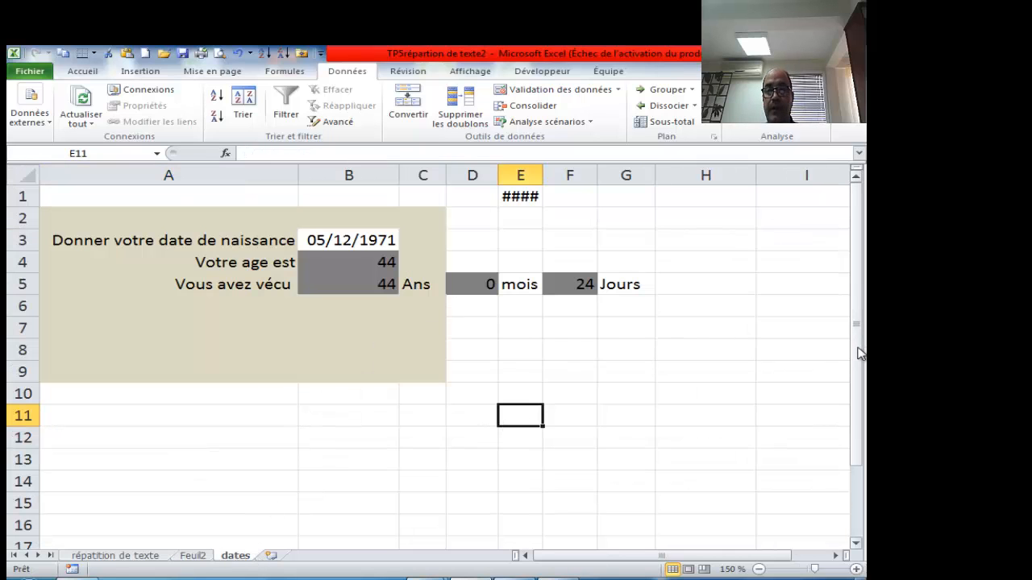
double_click(542, 175)
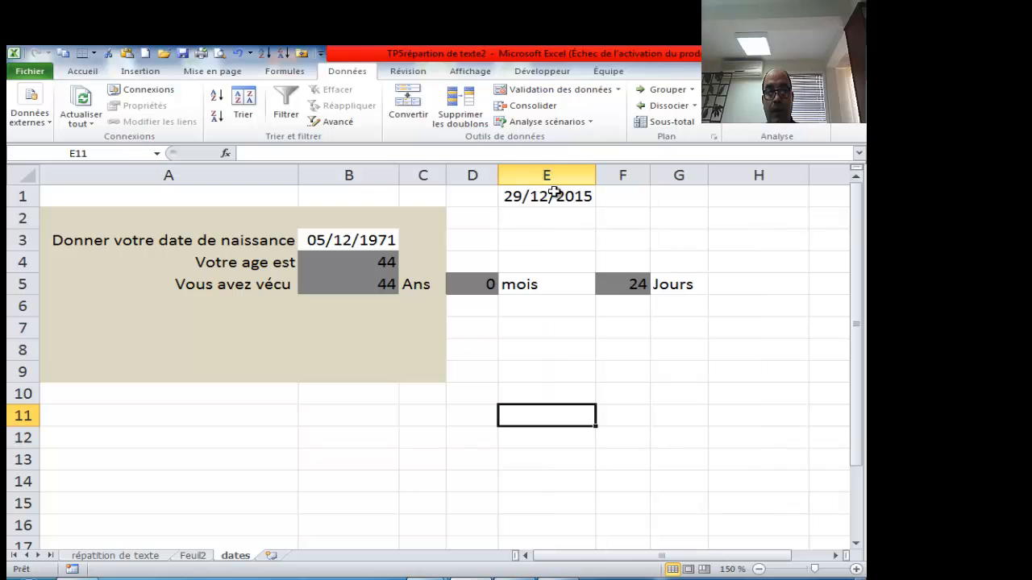
left_click(546, 196)
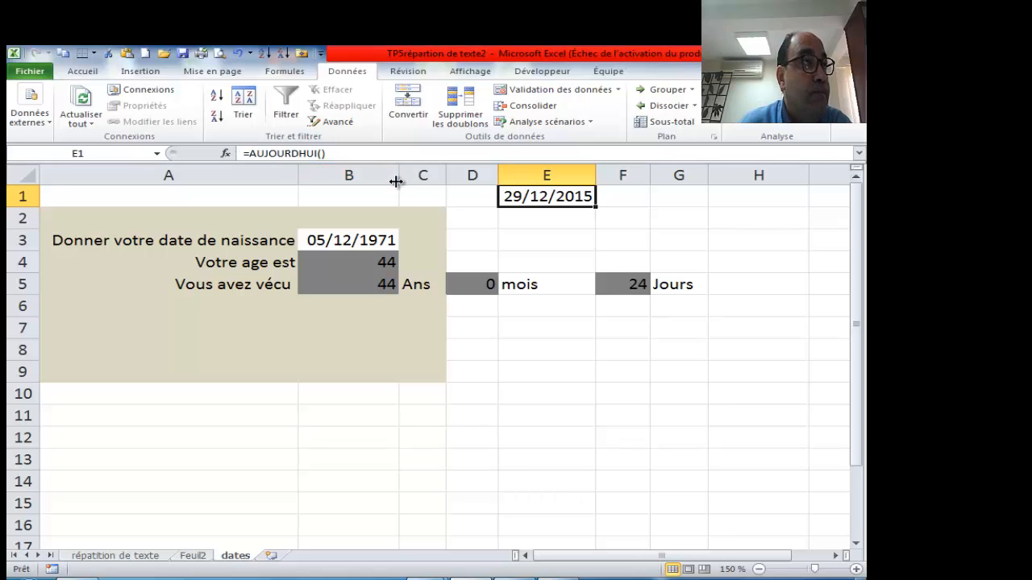
left_click(348, 240)
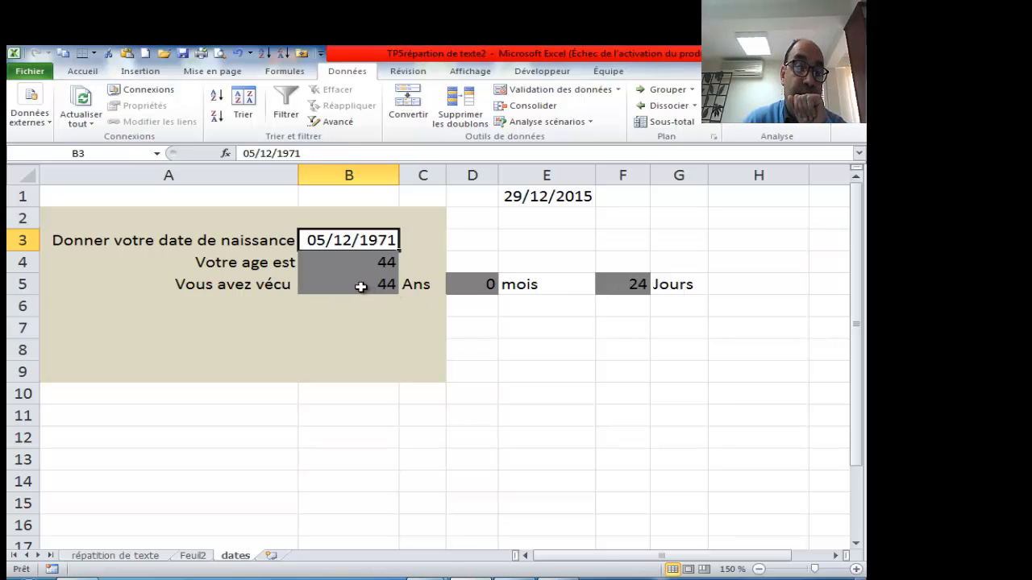
- Change the birth date in B3 to 19/05/1980, so row 5 shows 35 Ans, 7 mois, 10 Jours
left_click_drag(359, 285, 623, 284)
left_click(516, 350)
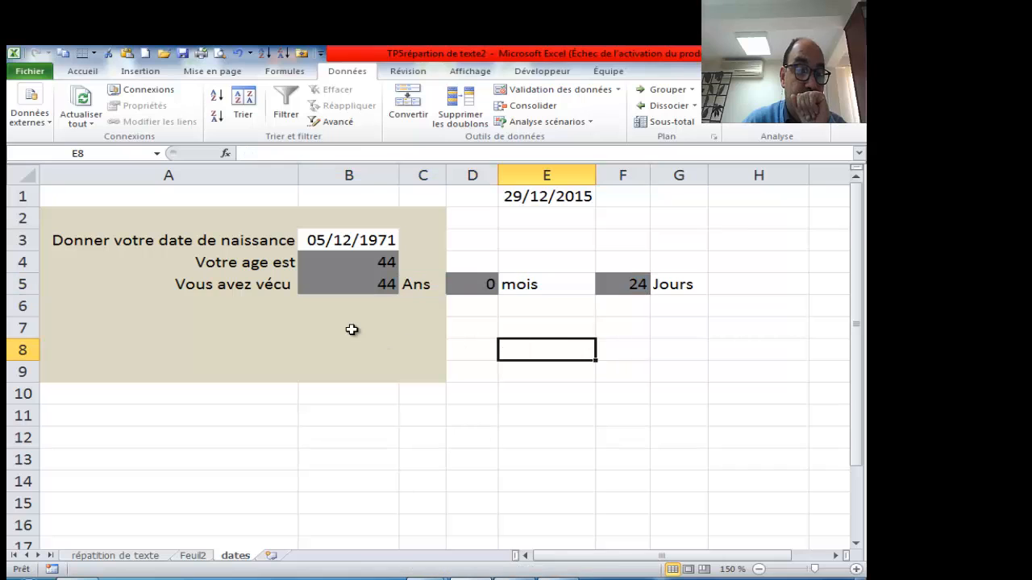
left_click(322, 241)
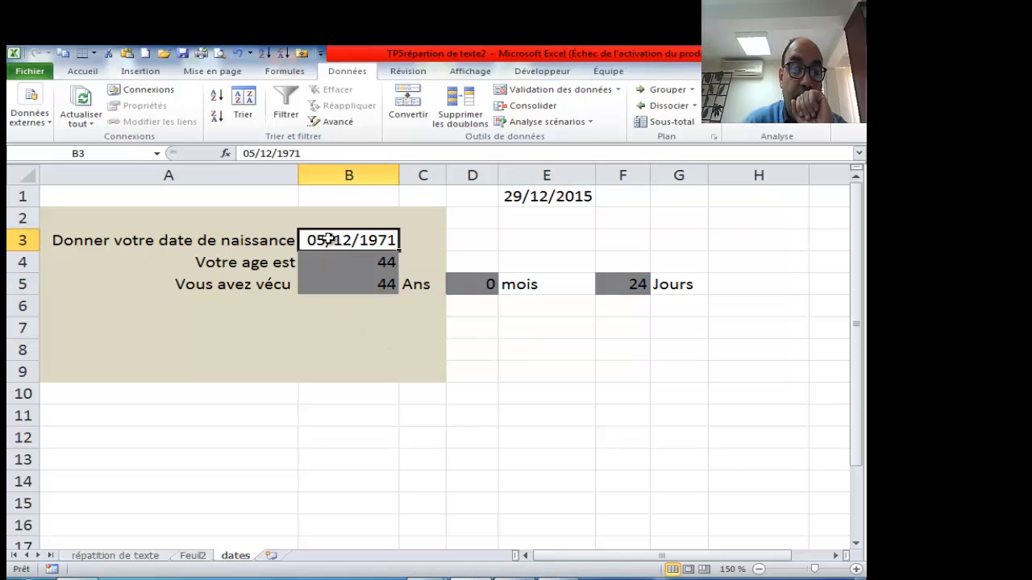
double_click(326, 242)
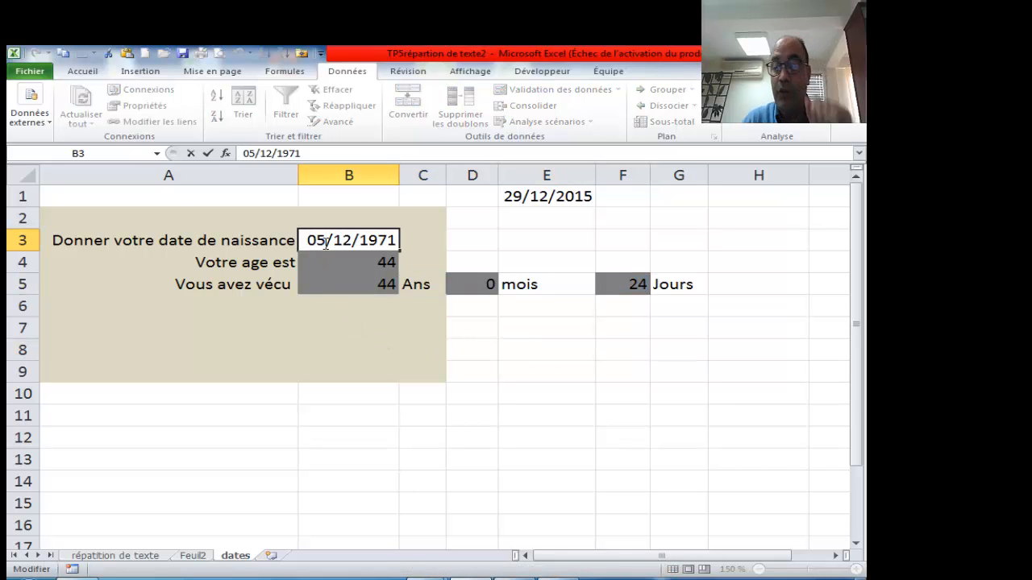
key("BackSpace")
key("BackSpace")
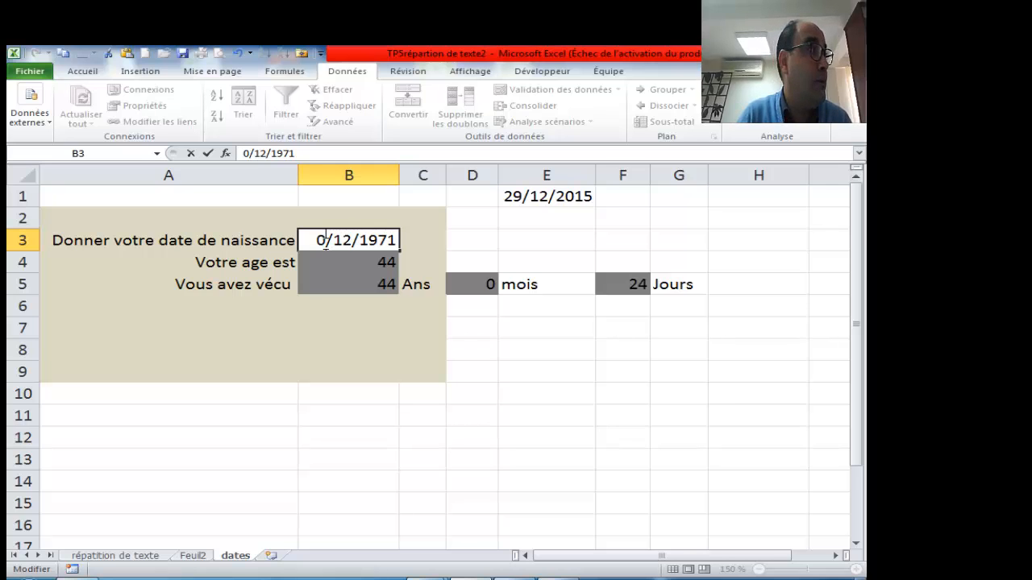
type("19")
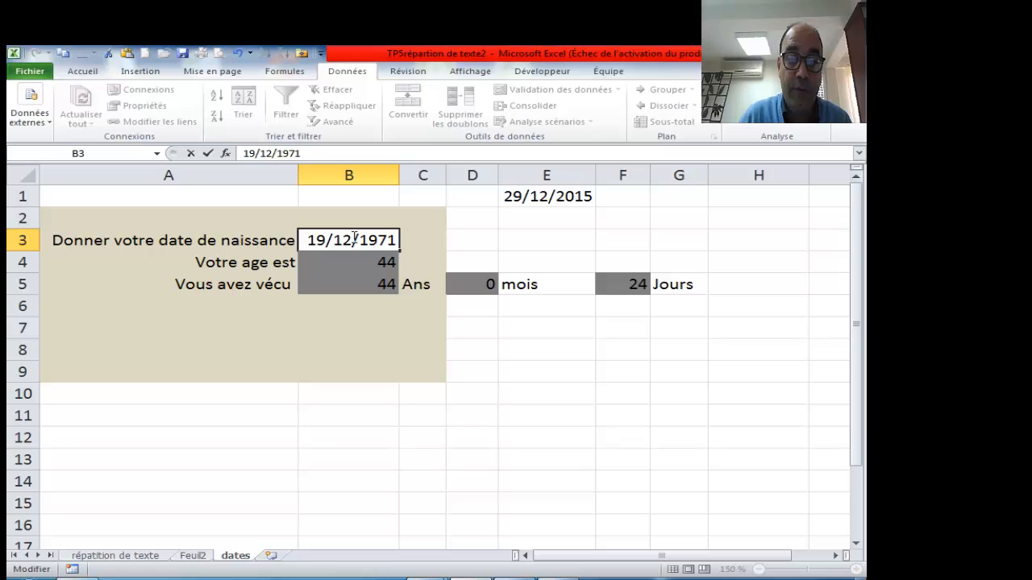
key("BackSpace")
key("BackSpace")
type("05")
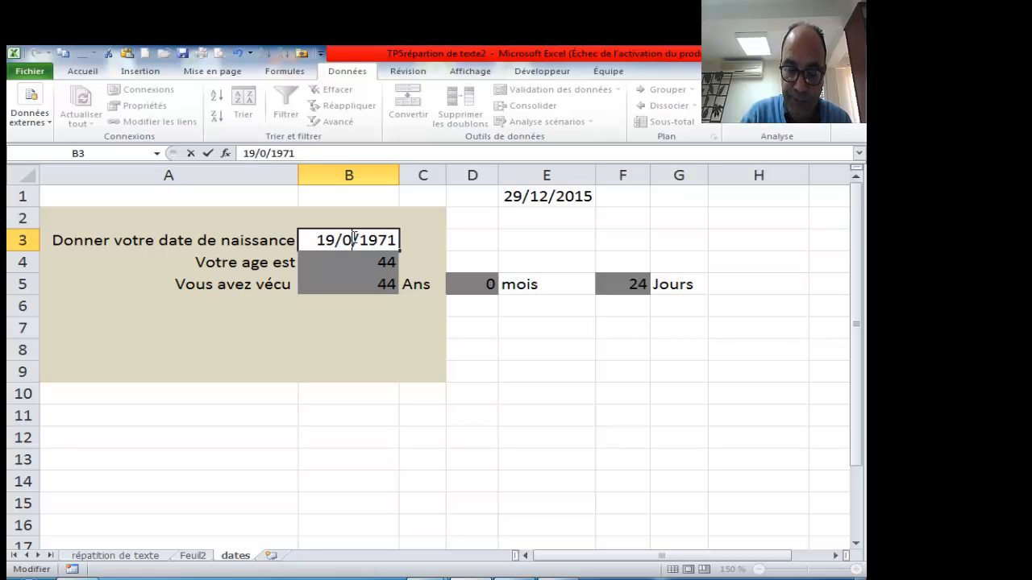
double_click(389, 239)
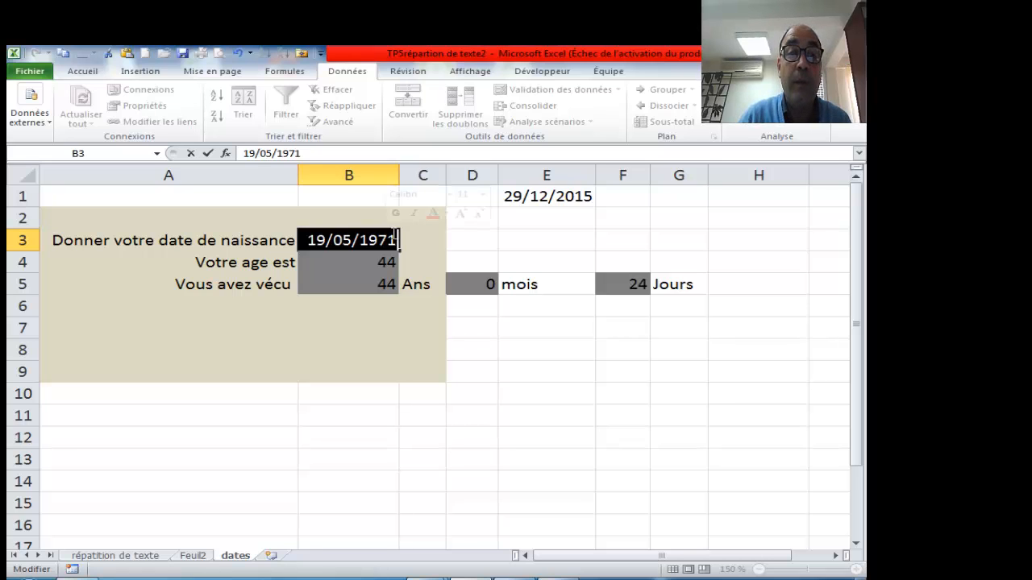
left_click(396, 240)
key("BackSpace")
key("BackSpace")
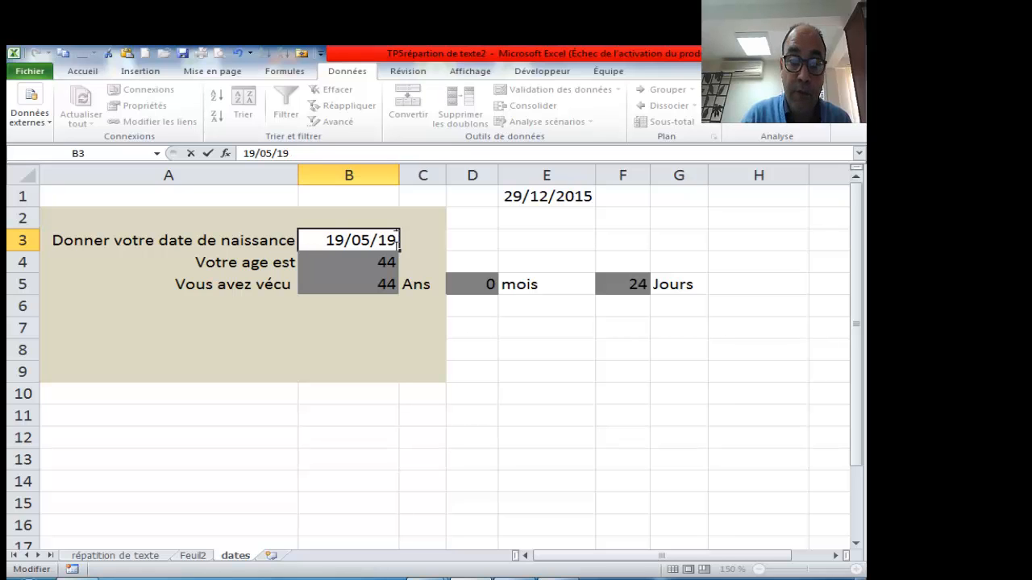
type("80")
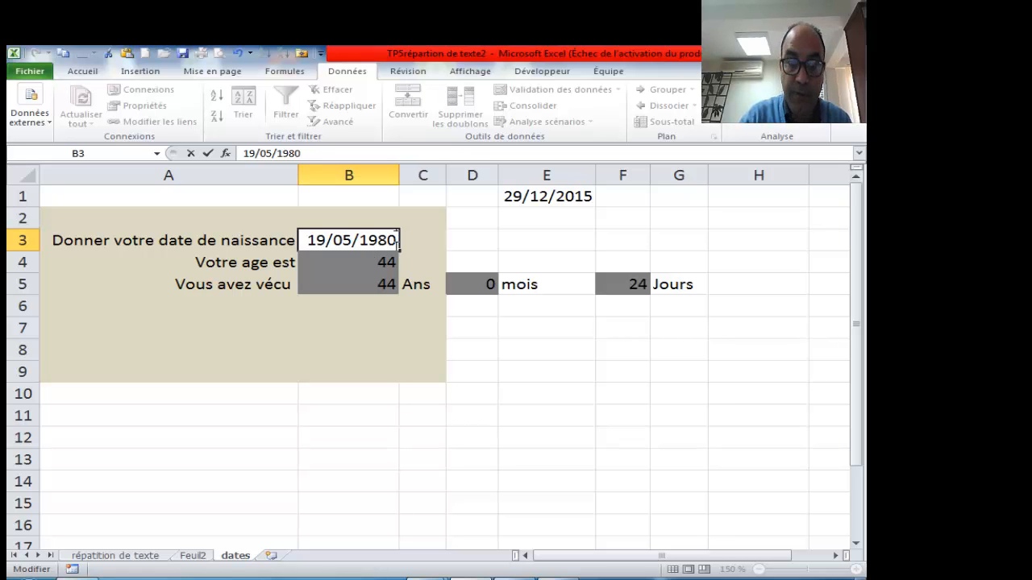
left_click(346, 327)
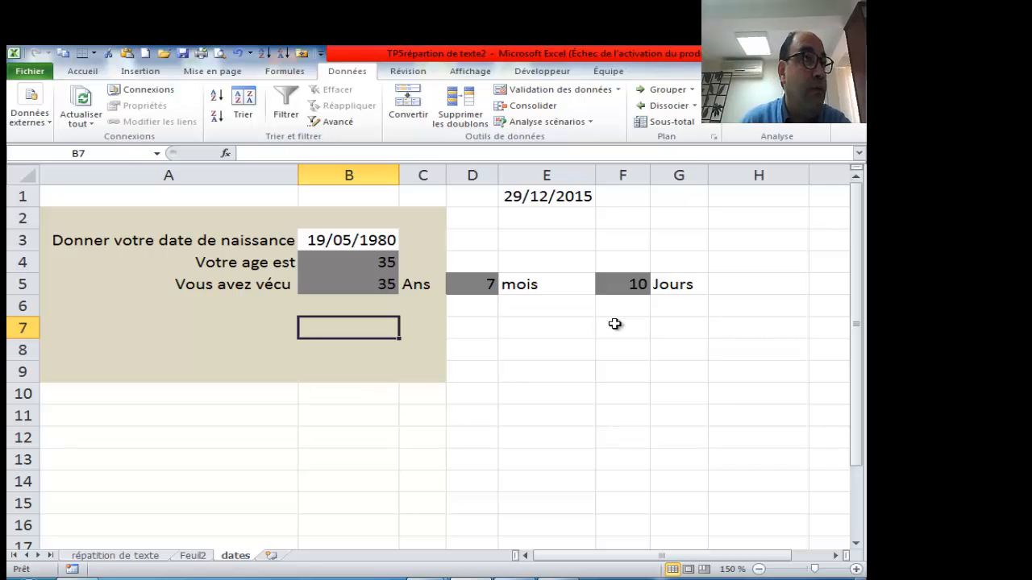
left_click(349, 394)
- Copy B5:G5 with its Ans, mois and Jours labels into B11:G11
left_click(367, 285)
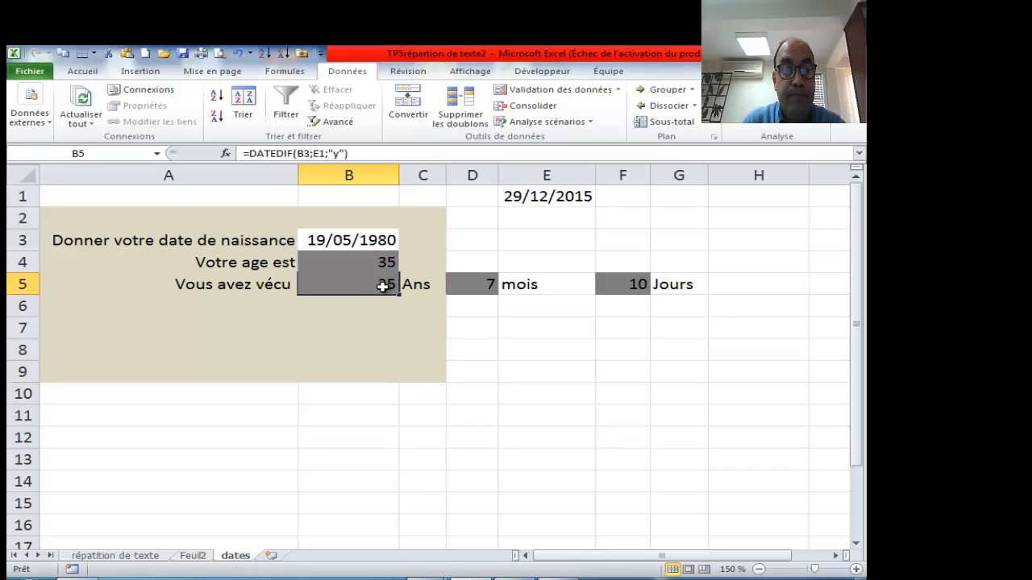
left_click_drag(384, 283, 661, 298)
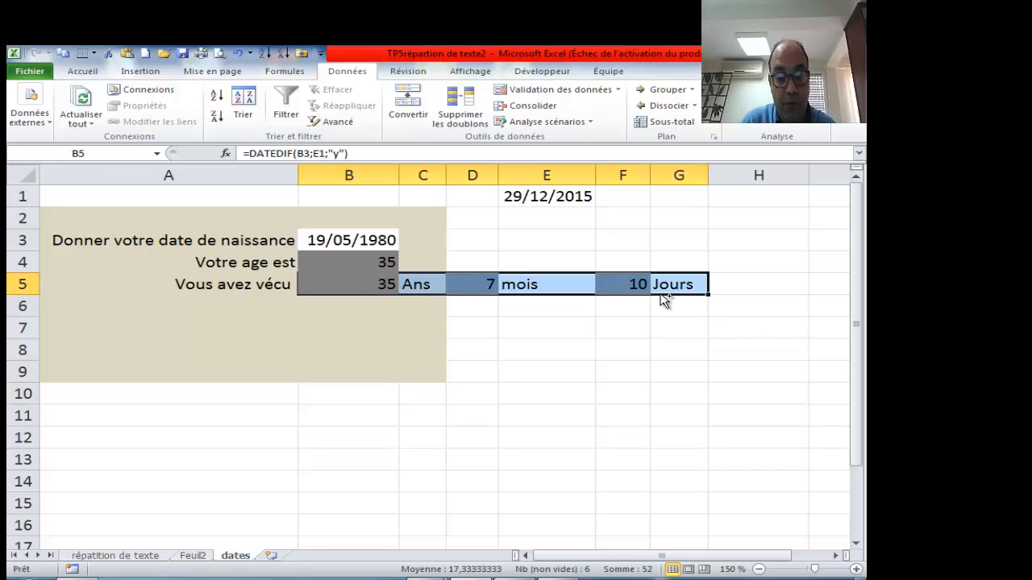
key("ctrl+c")
left_click_drag(373, 417, 665, 416)
key("ctrl+v")
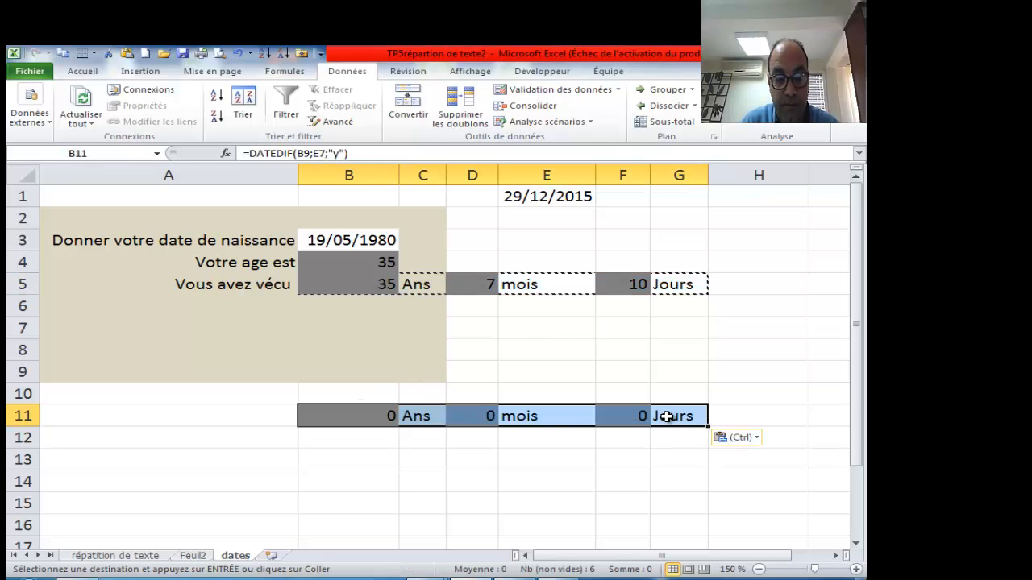
- Empty the number cells B11, D11 and F11, keeping the labels
left_click(385, 416)
key("Delete")
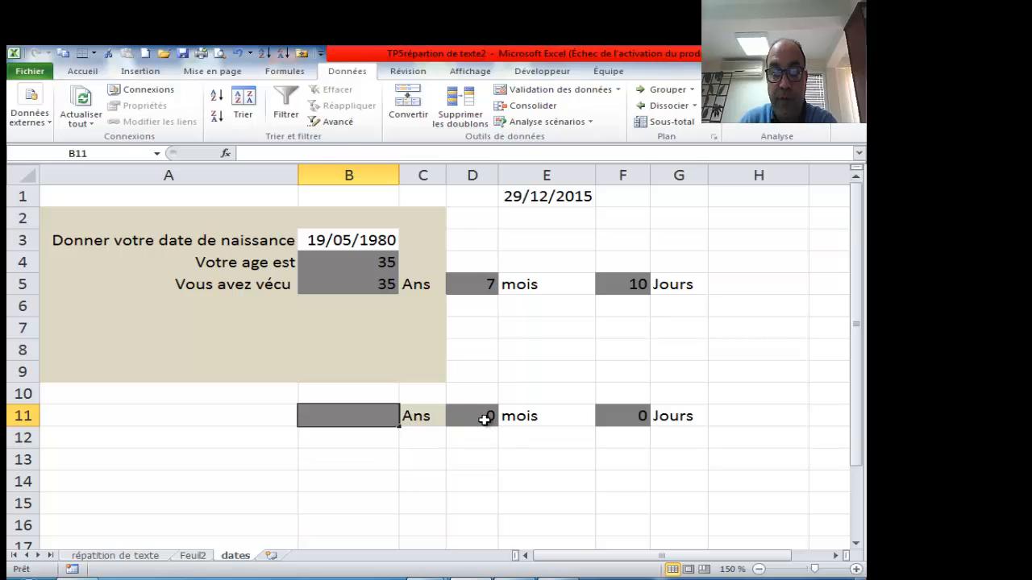
left_click(486, 416)
key("Delete")
left_click(606, 416)
key("Delete")
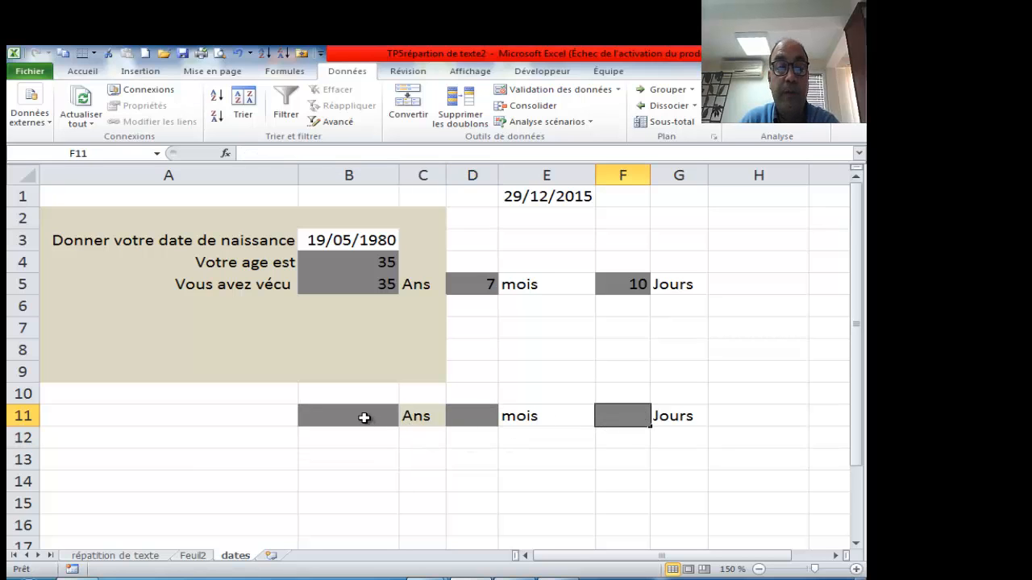
left_click(364, 418)
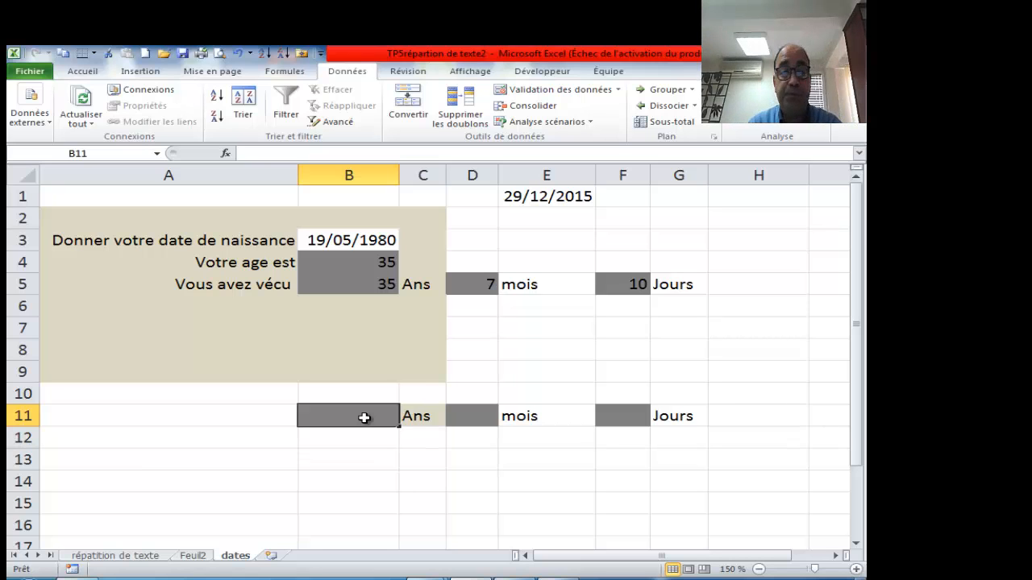
- Begin typing =DATEDIF( into cell B11
type("=")
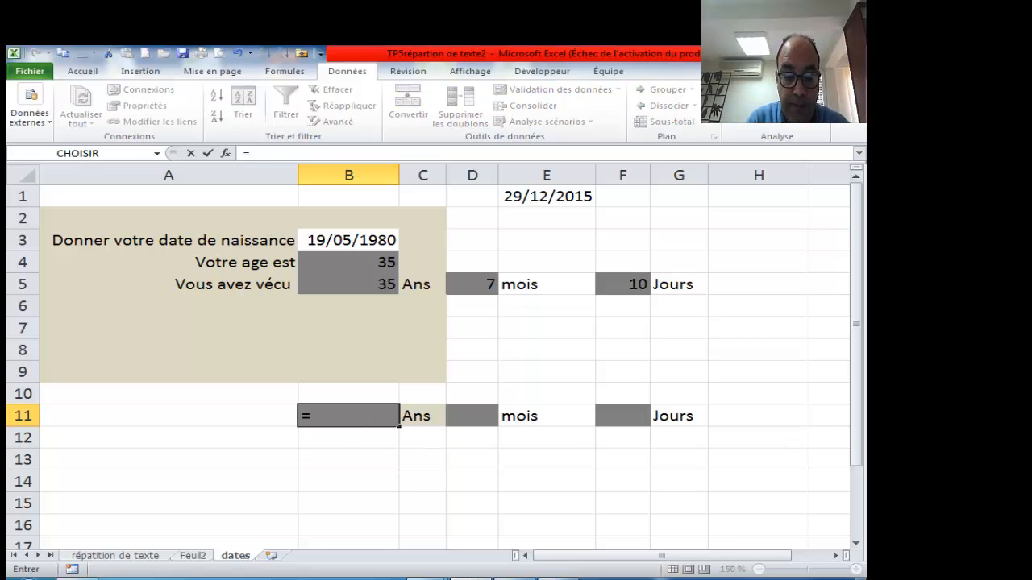
type("date")
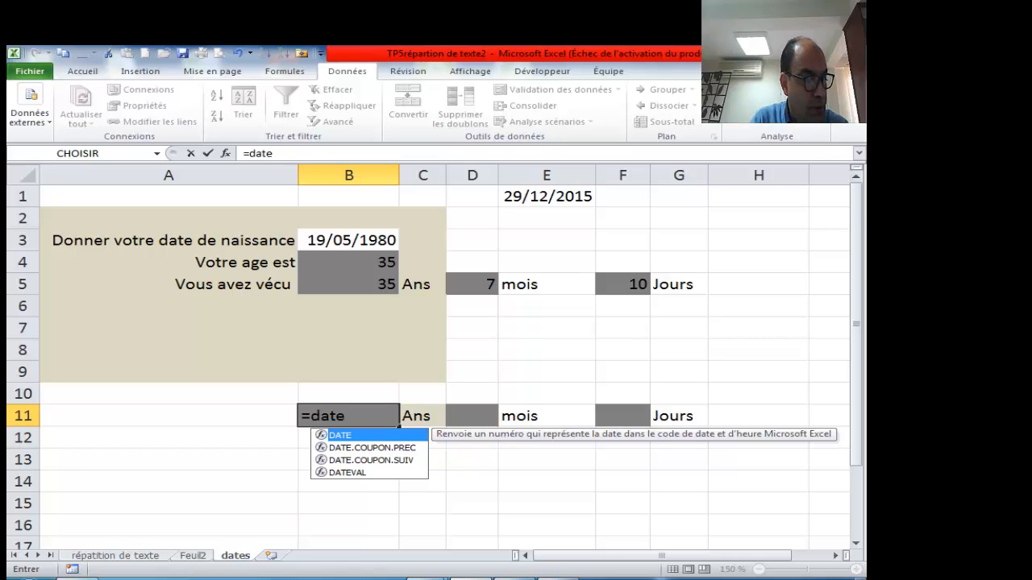
type("di")
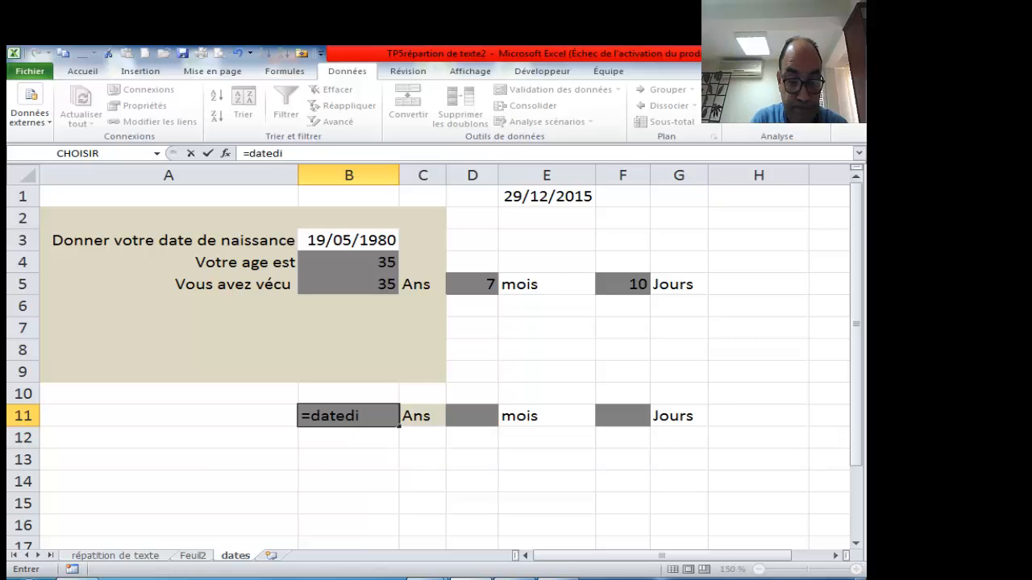
type("f(")
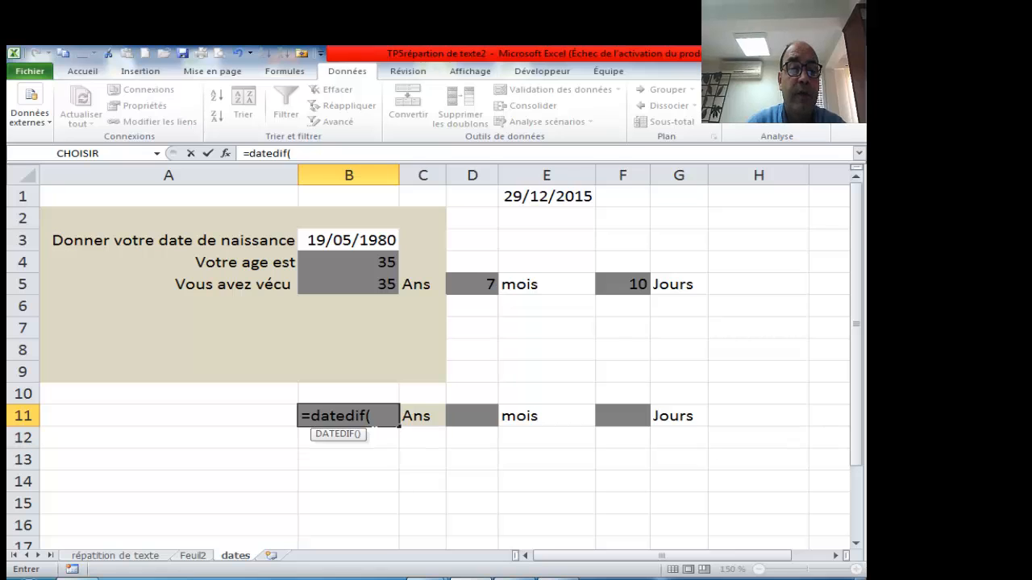
- Try DATEDIF with only B3 and E1 as arguments, then cancel after the too-few-arguments warning
left_click(226, 153)
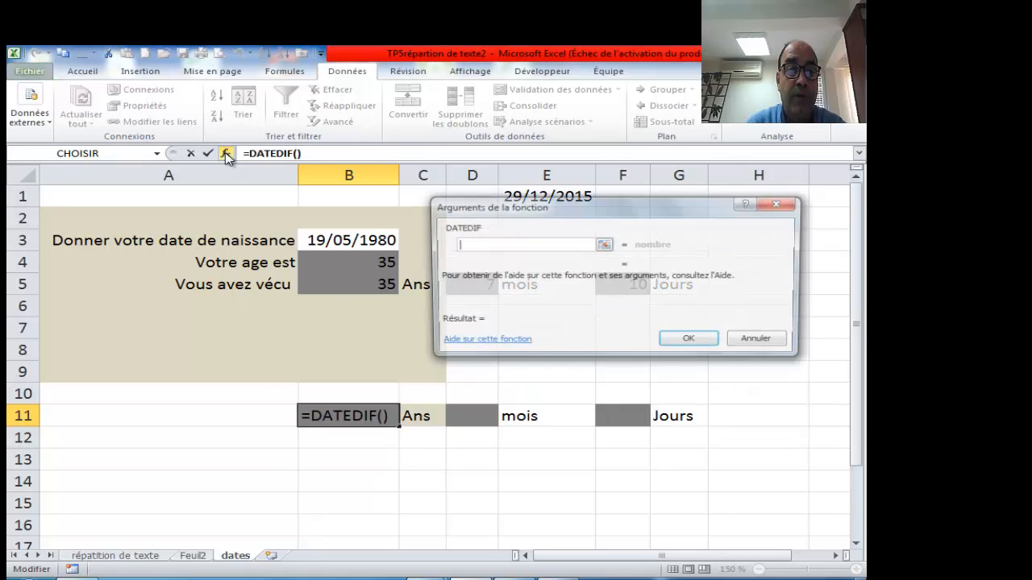
left_click_drag(548, 211, 583, 204)
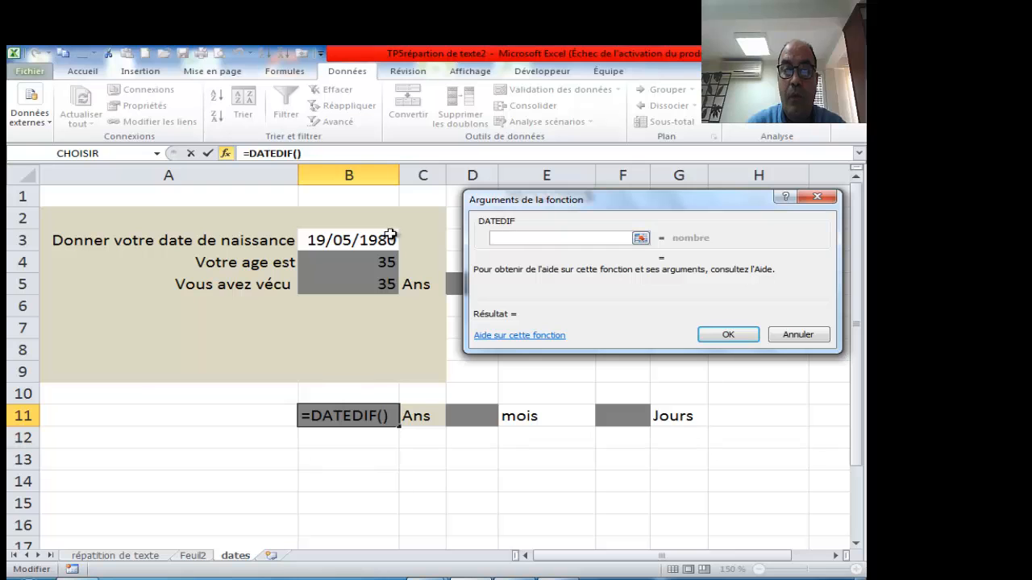
left_click_drag(556, 206, 549, 283)
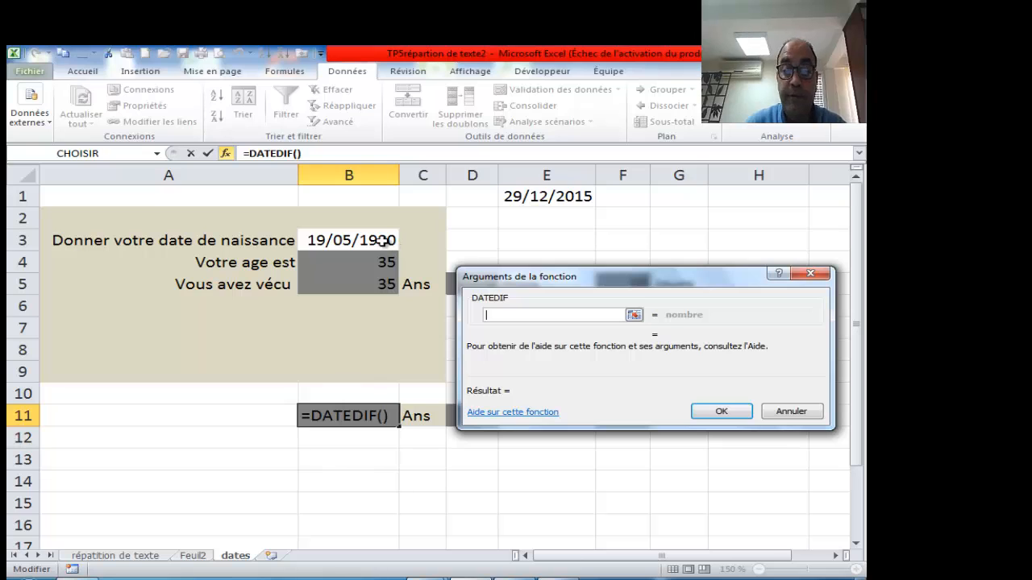
left_click(357, 240)
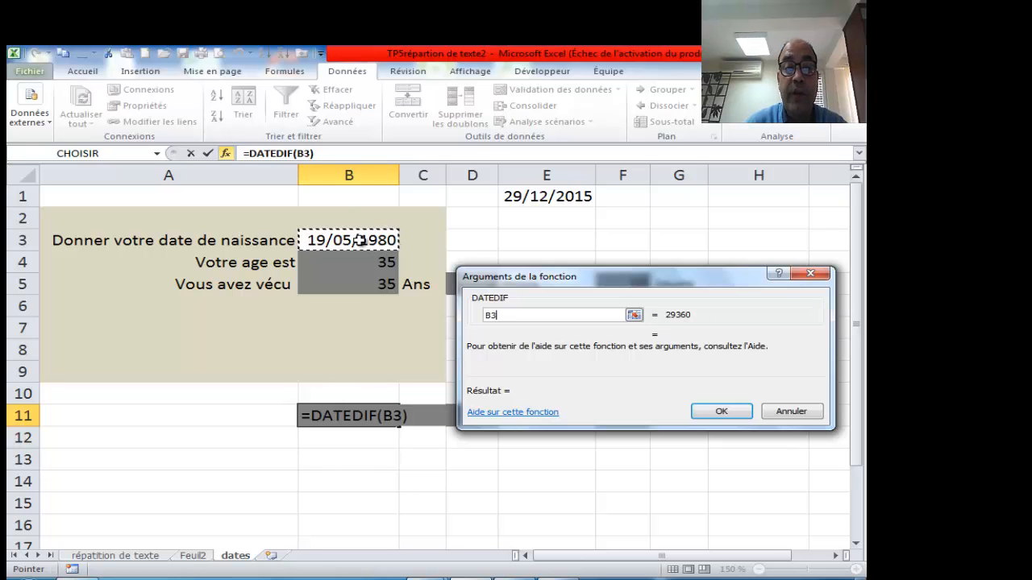
type(";")
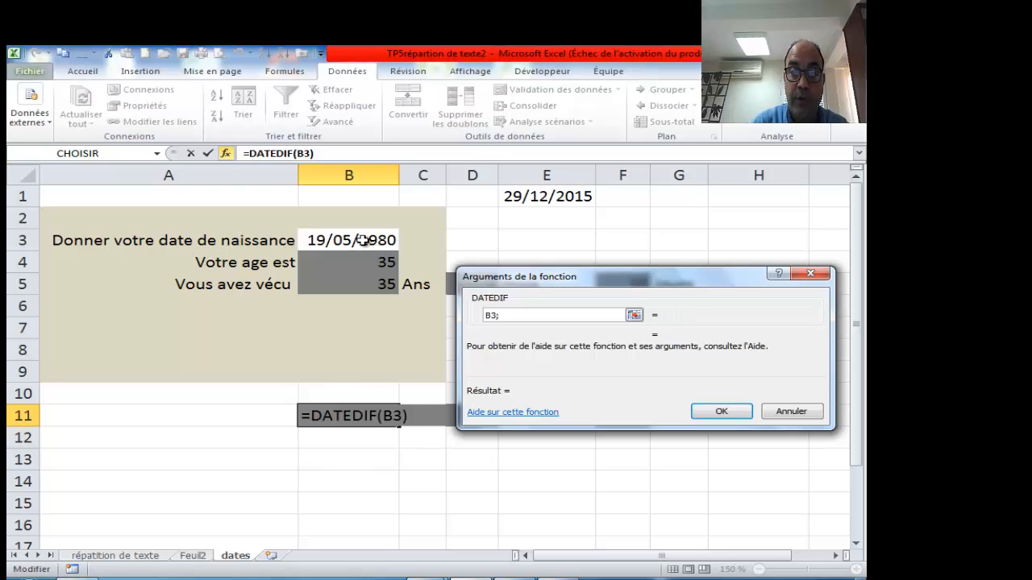
left_click(514, 201)
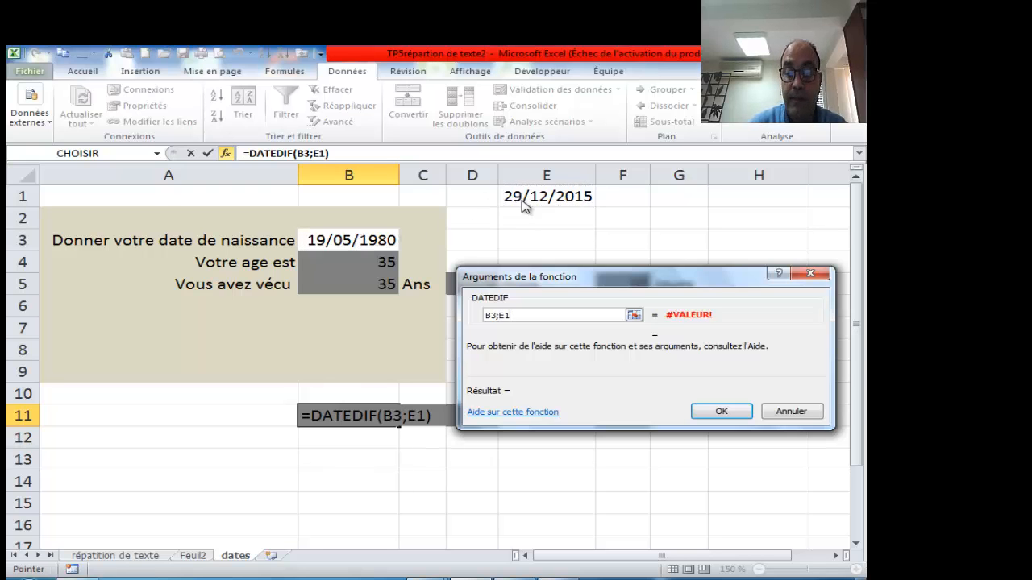
key("Return")
left_click(444, 354)
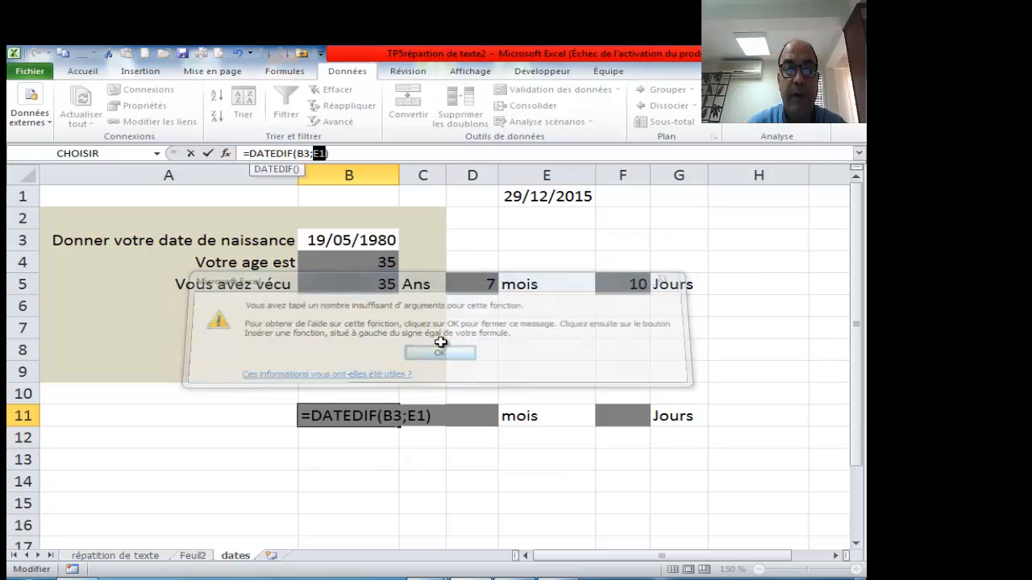
left_click(367, 241)
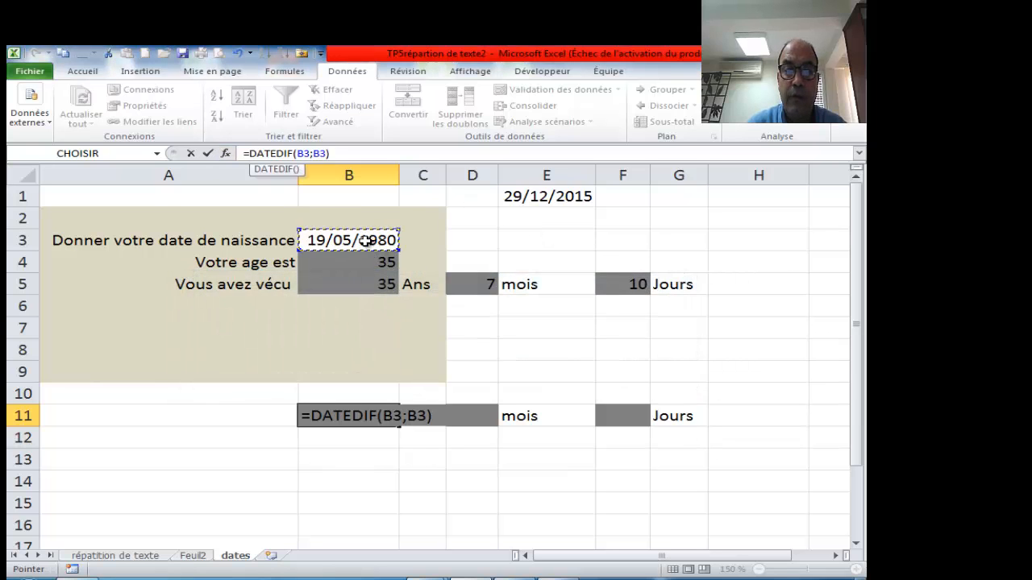
key("Escape")
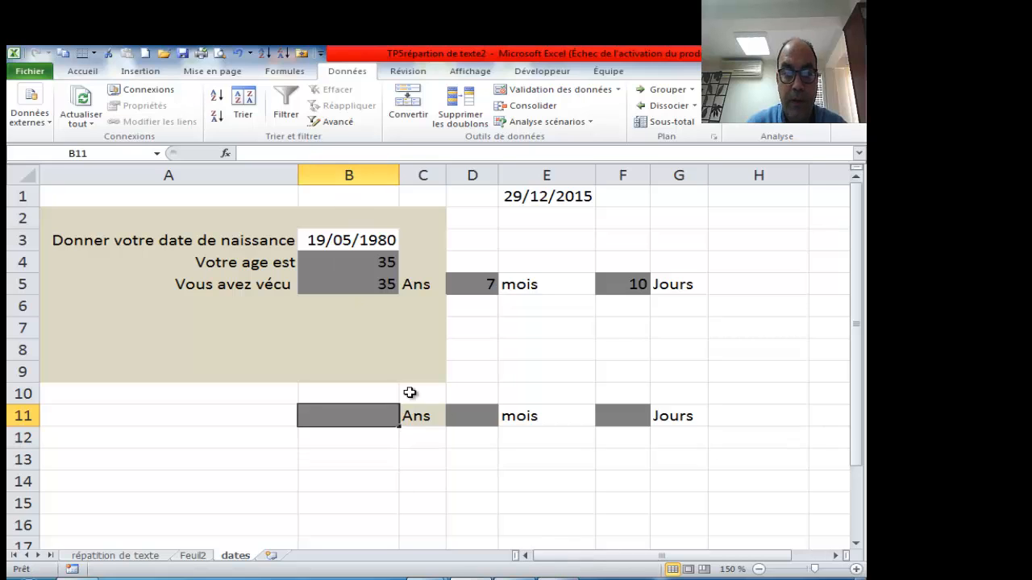
- Enter =DATEDIF(B3;E1;"y") in B11, giving 35 years
left_click(354, 283)
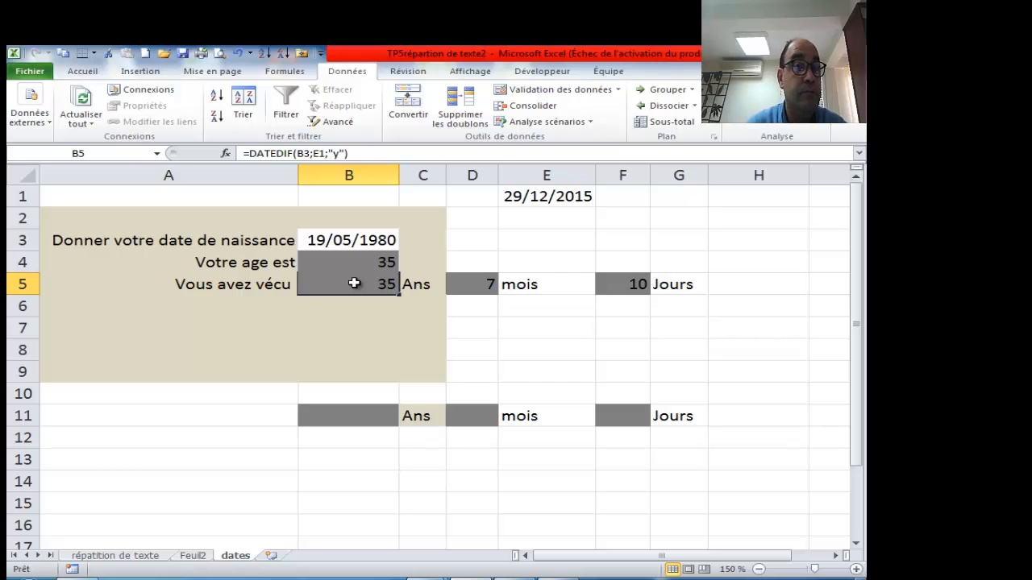
left_click(333, 241)
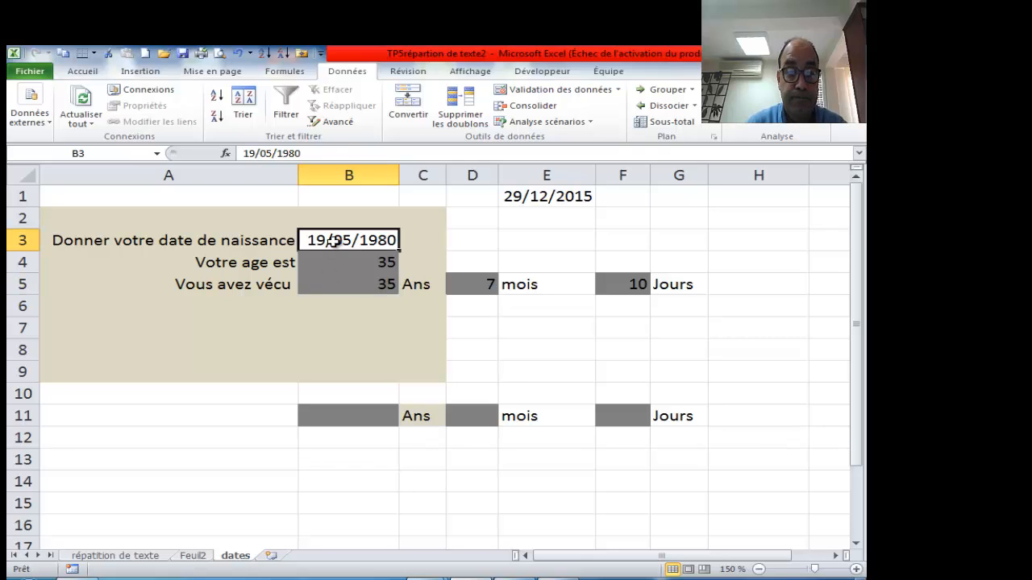
left_click(355, 413)
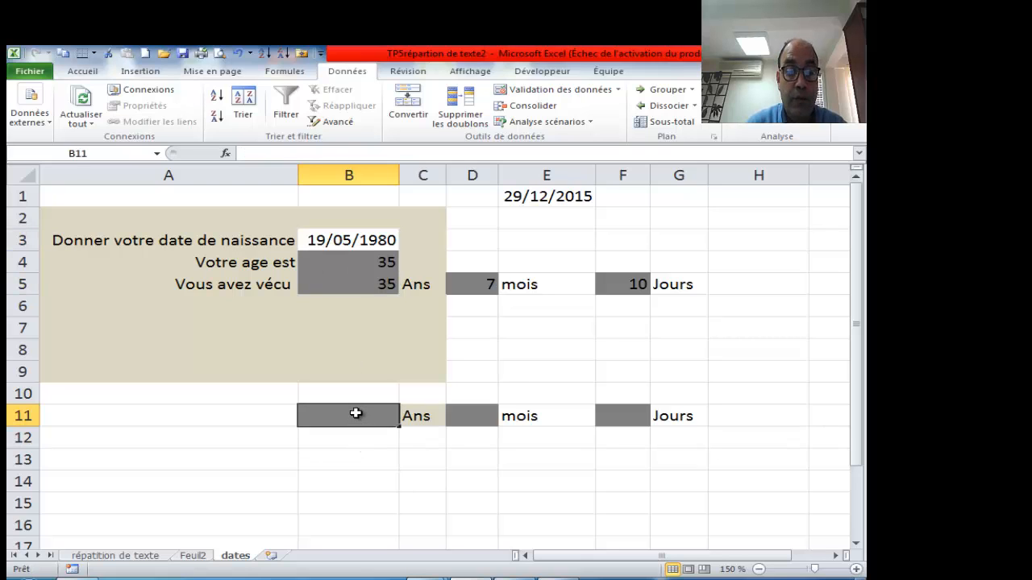
type("=")
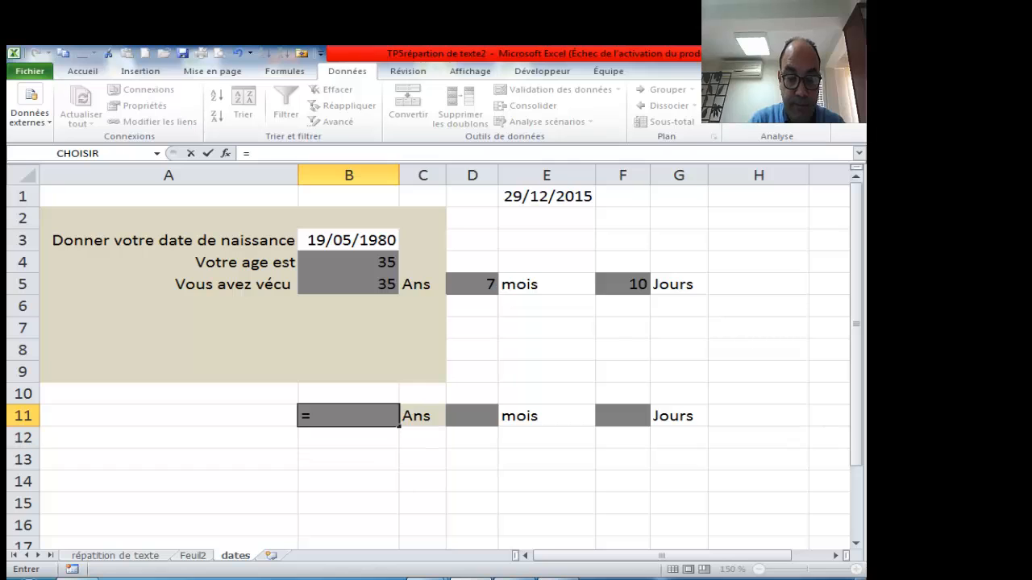
type("DATE")
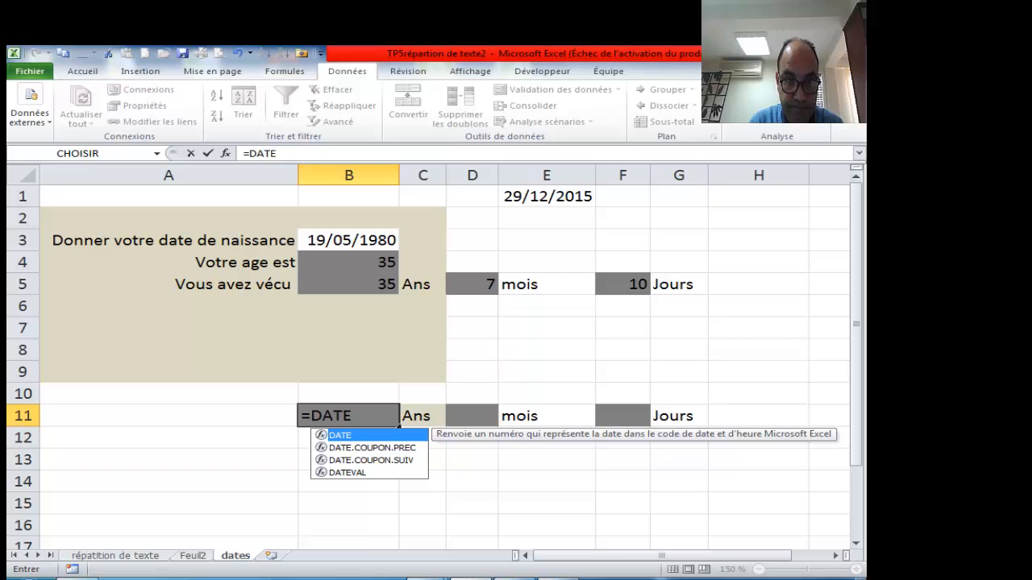
type("DIF")
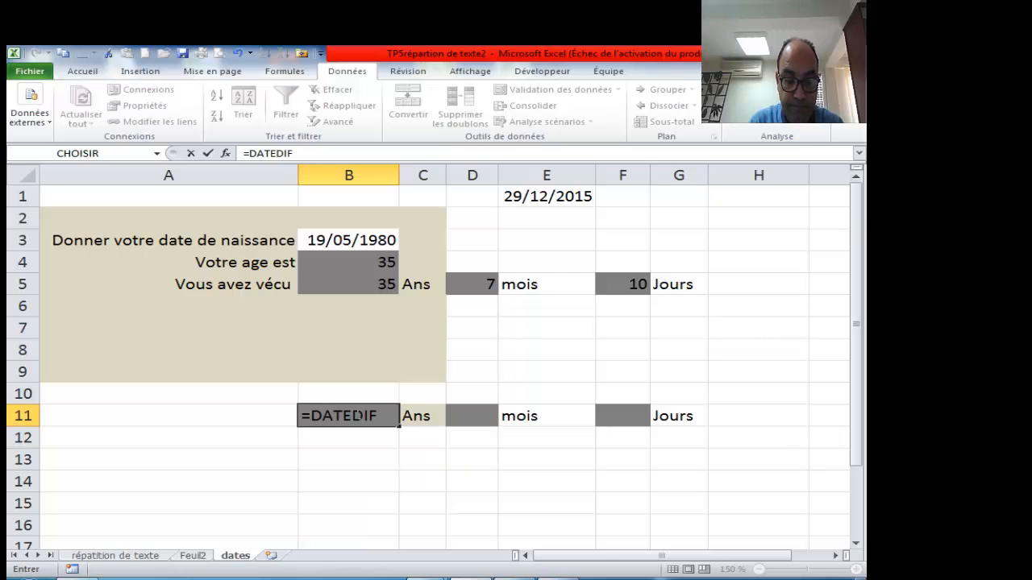
type("(")
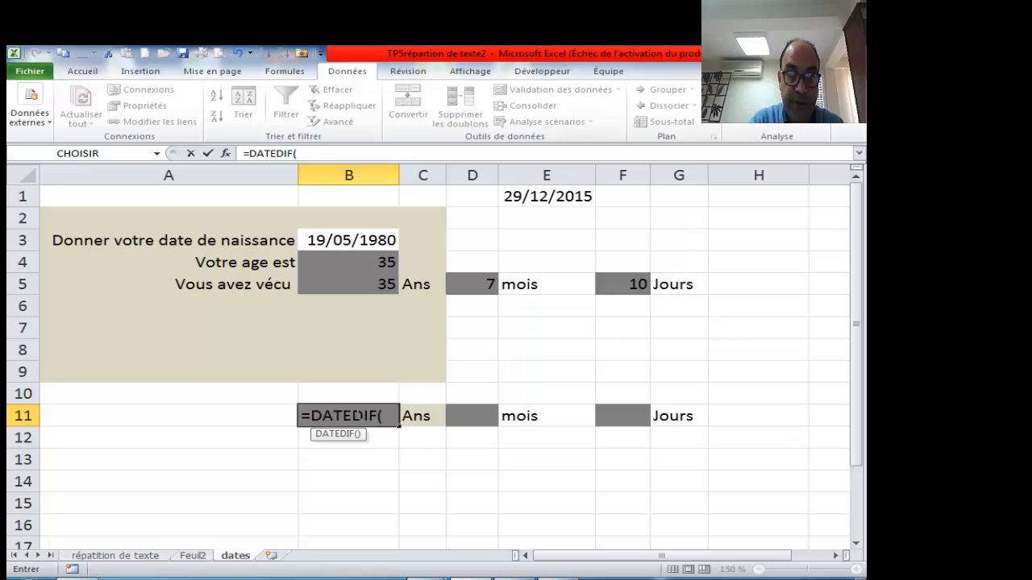
left_click(358, 240)
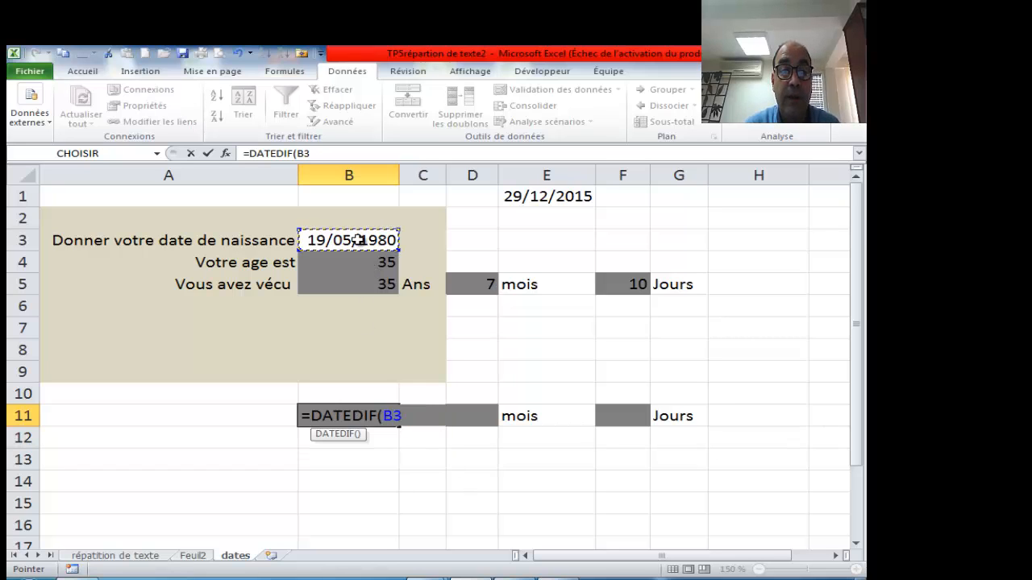
type(";")
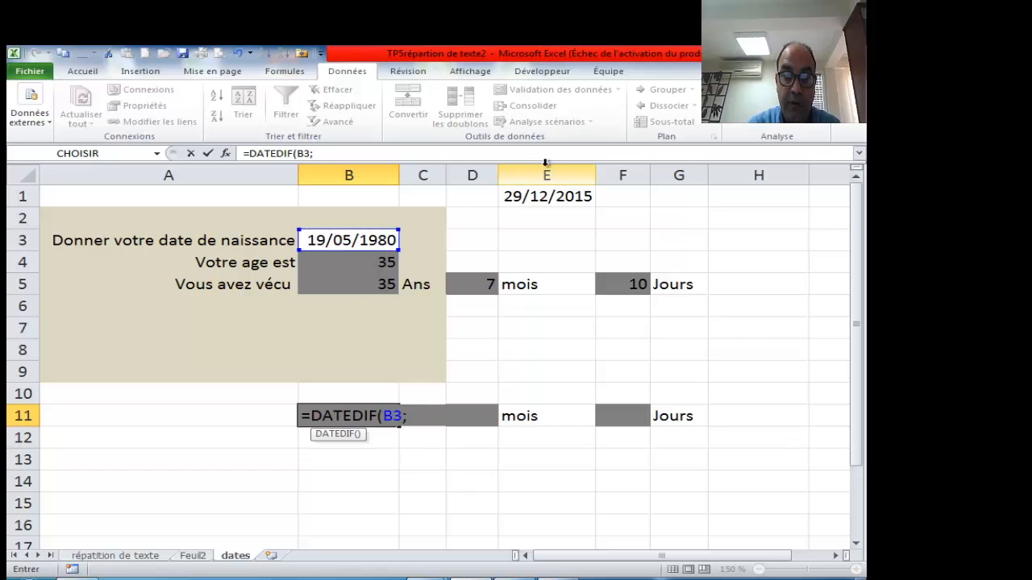
left_click(529, 199)
type(";")
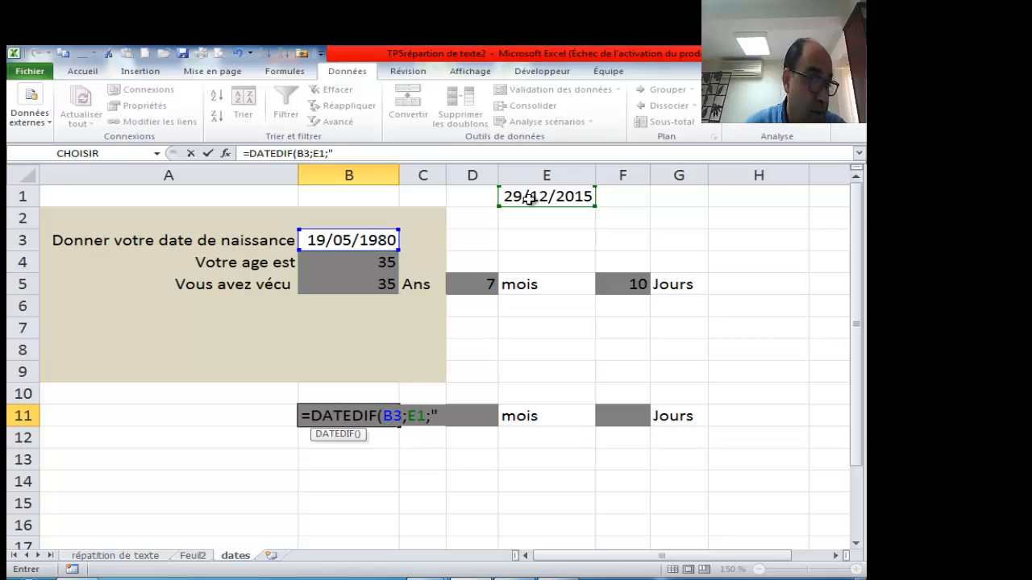
type("\"")
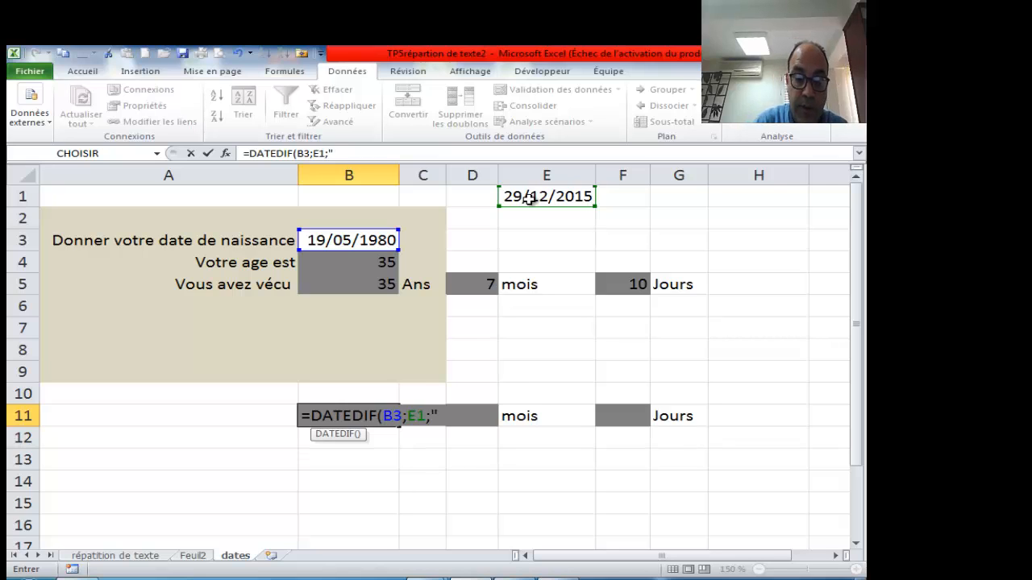
type("y\"")
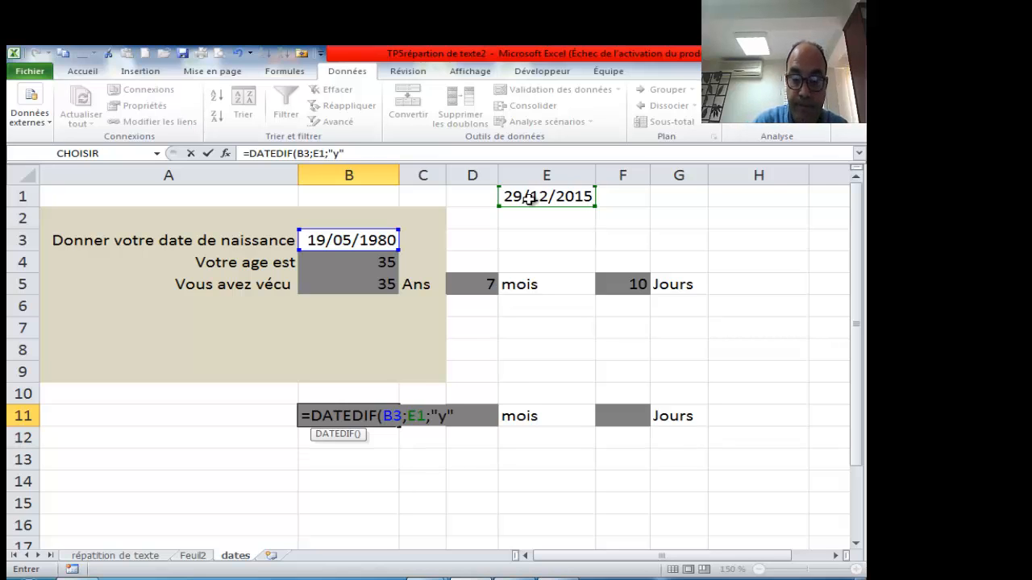
type(")")
key("Return")
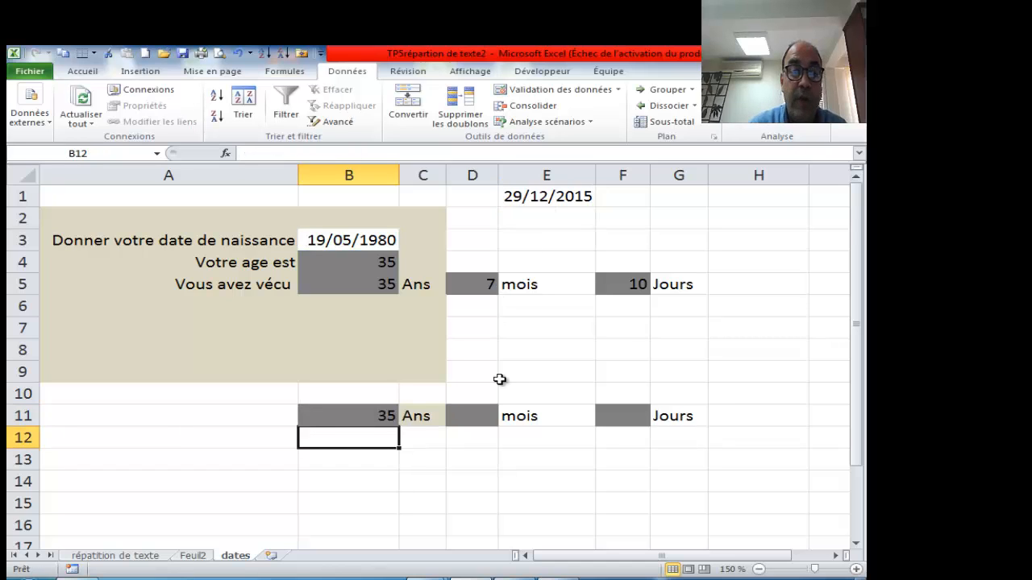
left_click(371, 407)
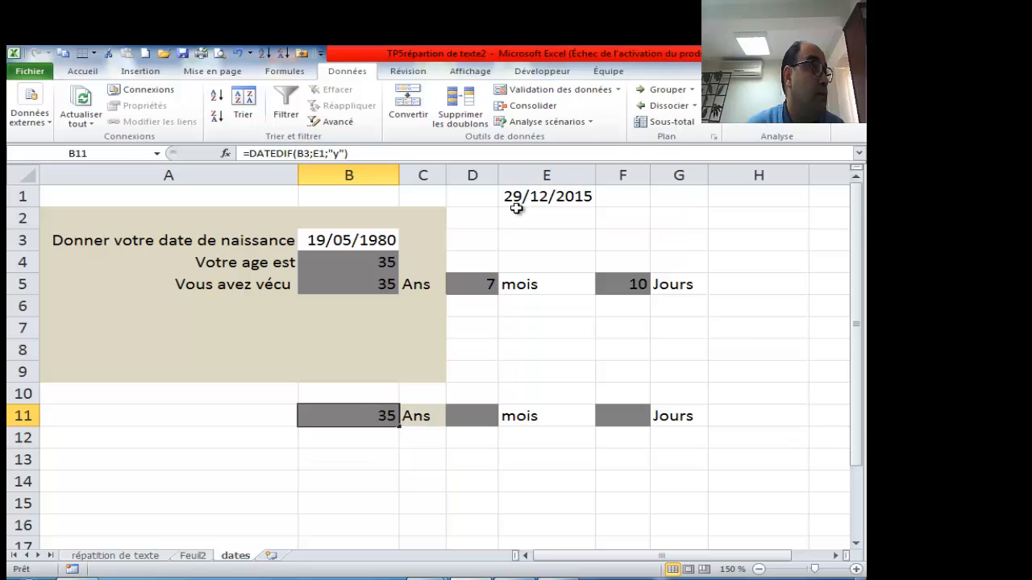
double_click(336, 153)
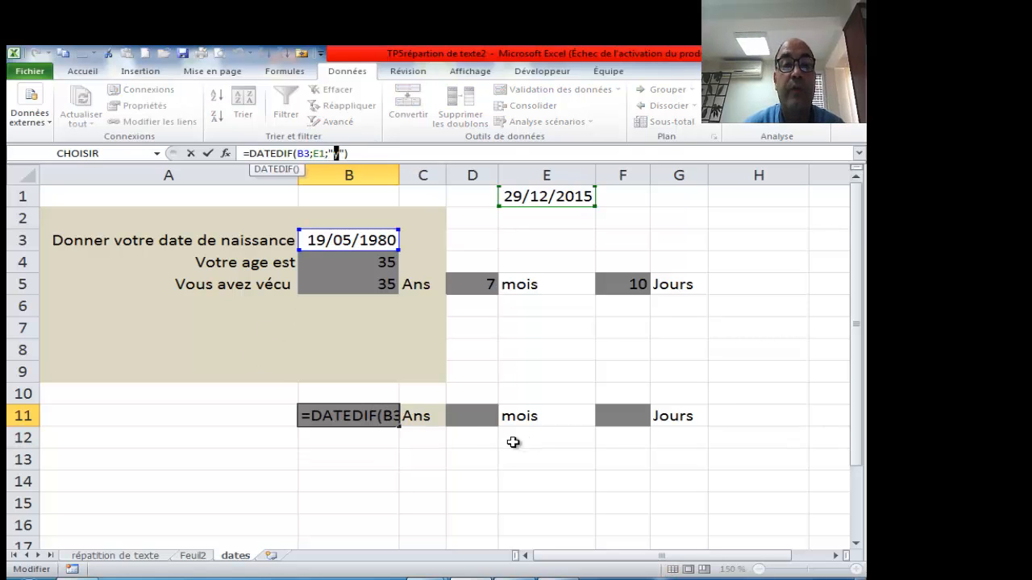
key("ctrl+Return")
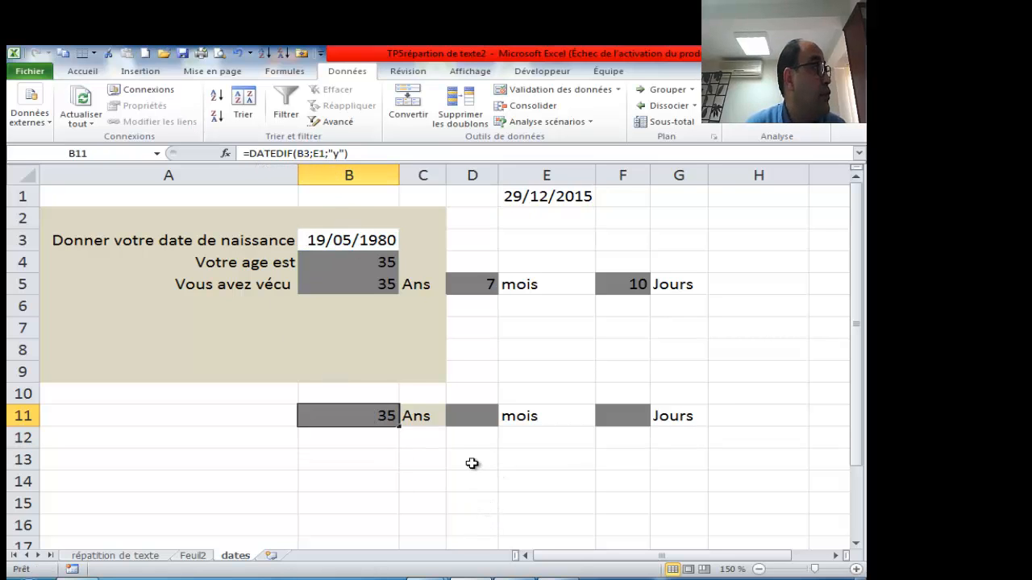
double_click(385, 416)
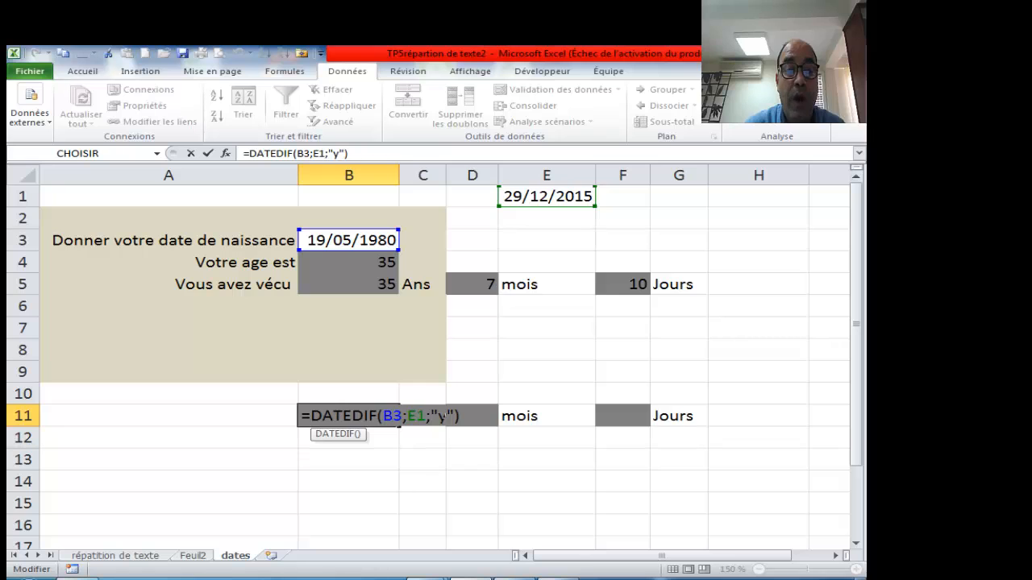
double_click(442, 417)
type("m")
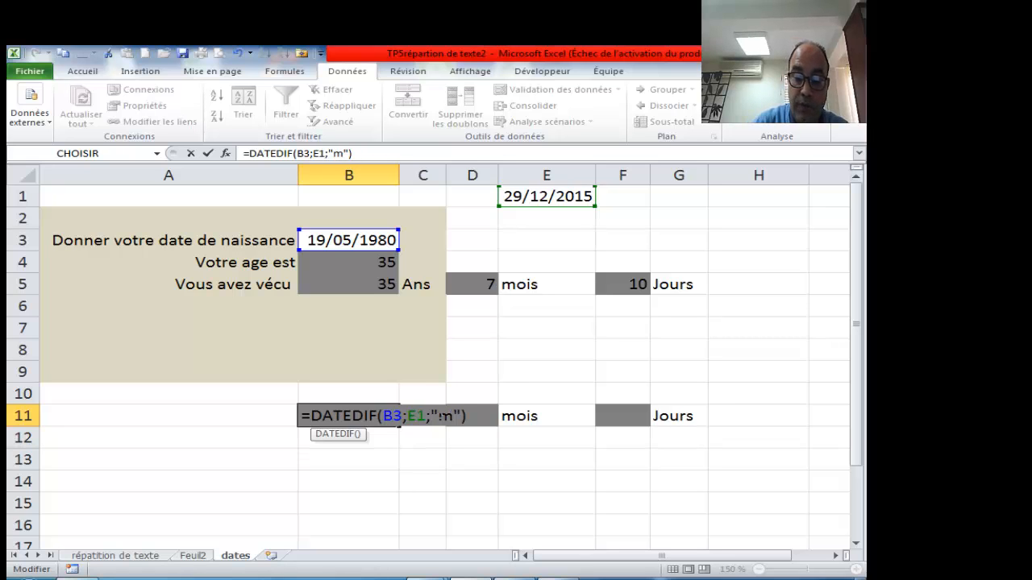
key("Return")
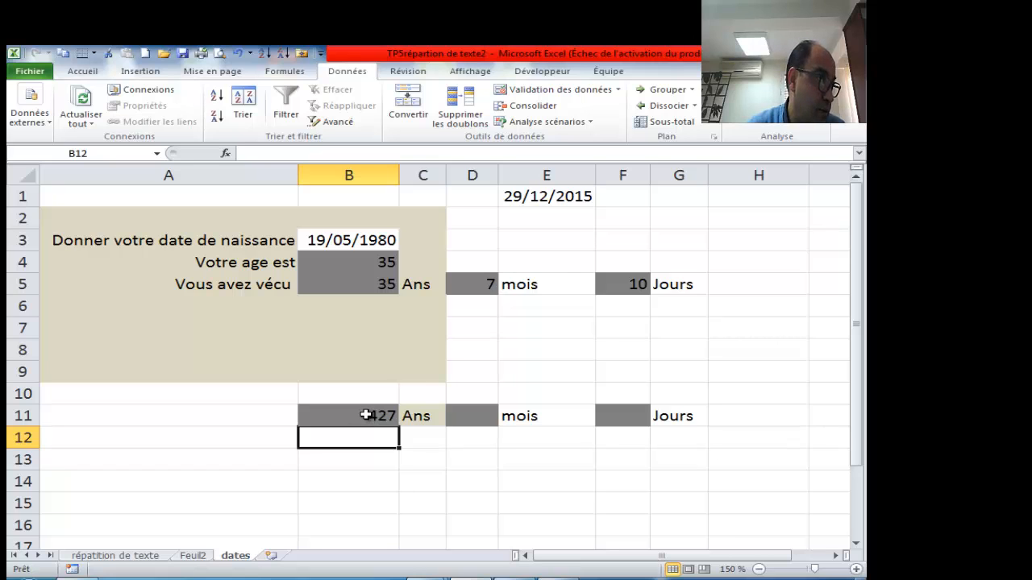
left_click(365, 415)
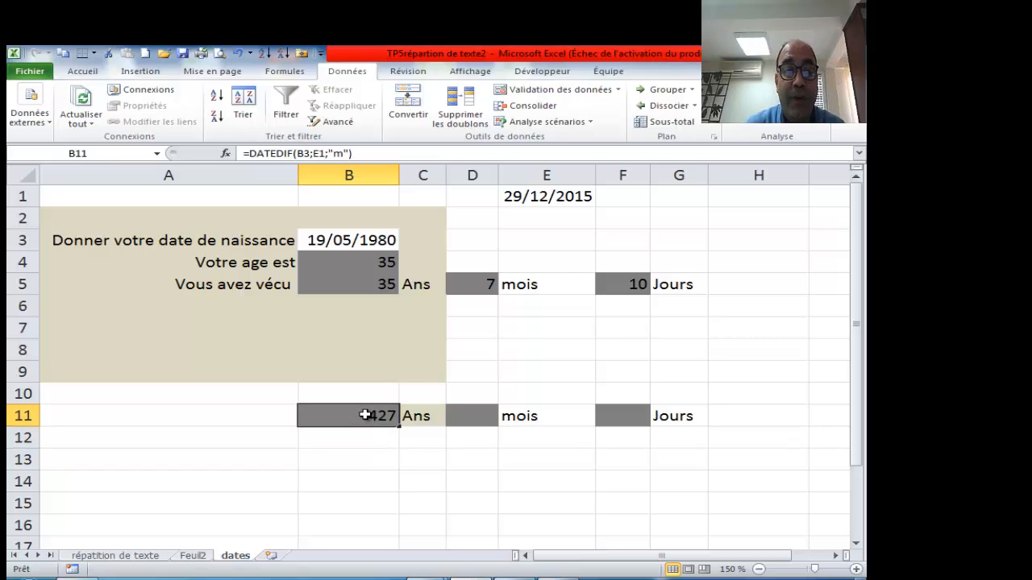
double_click(370, 415)
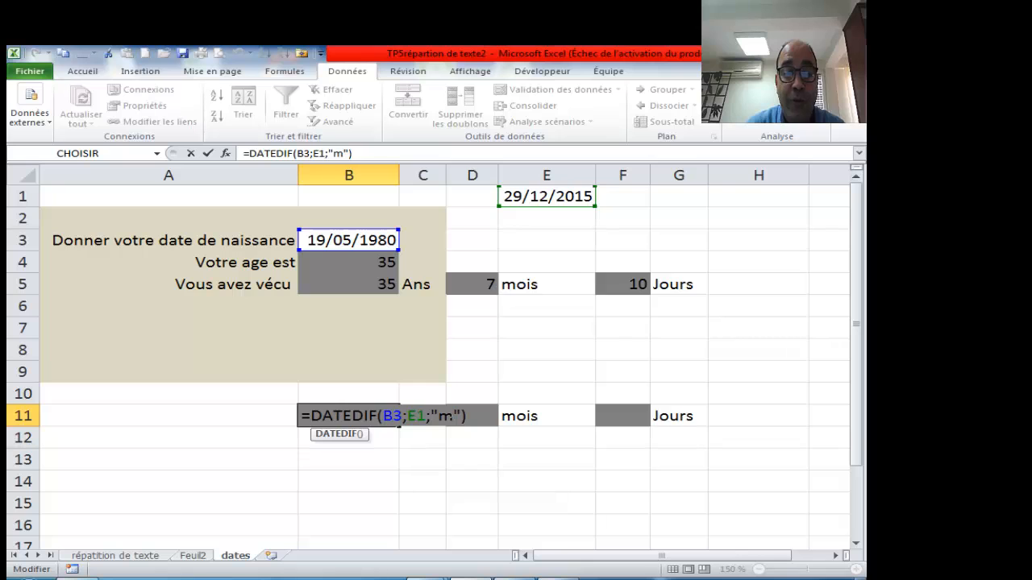
key("BackSpace")
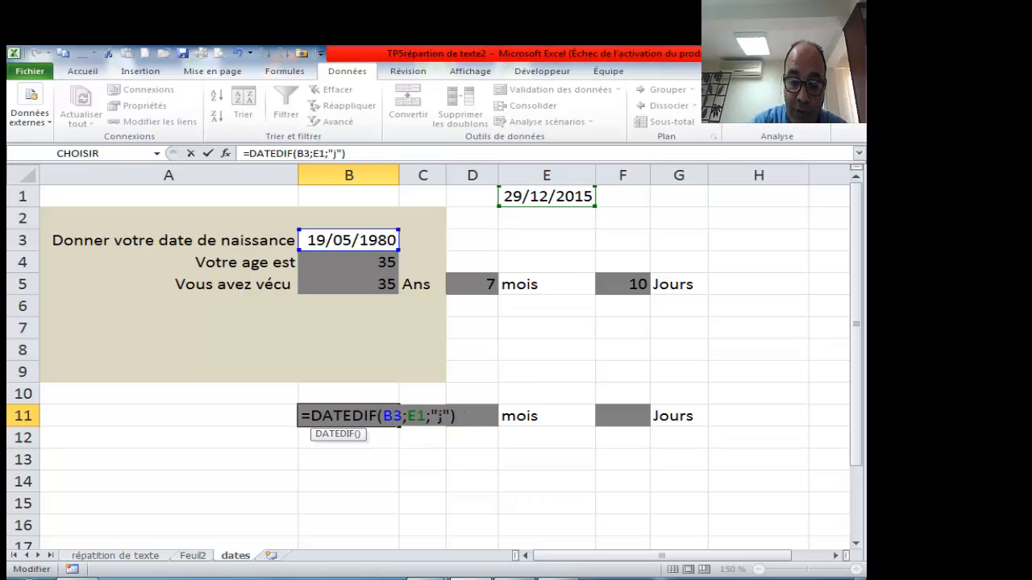
key("Return")
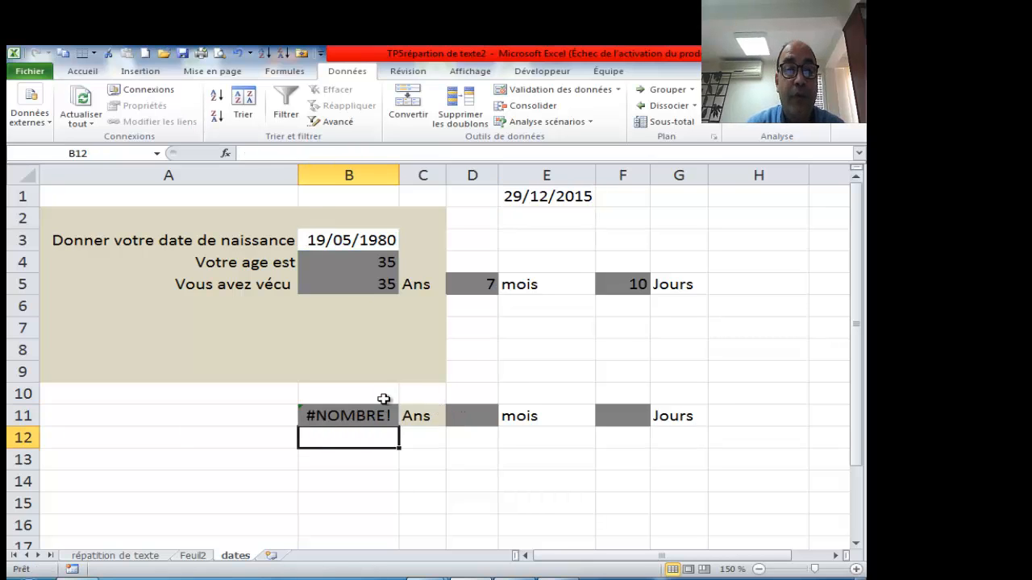
left_click(368, 415)
double_click(369, 415)
type("j")
key("BackSpace")
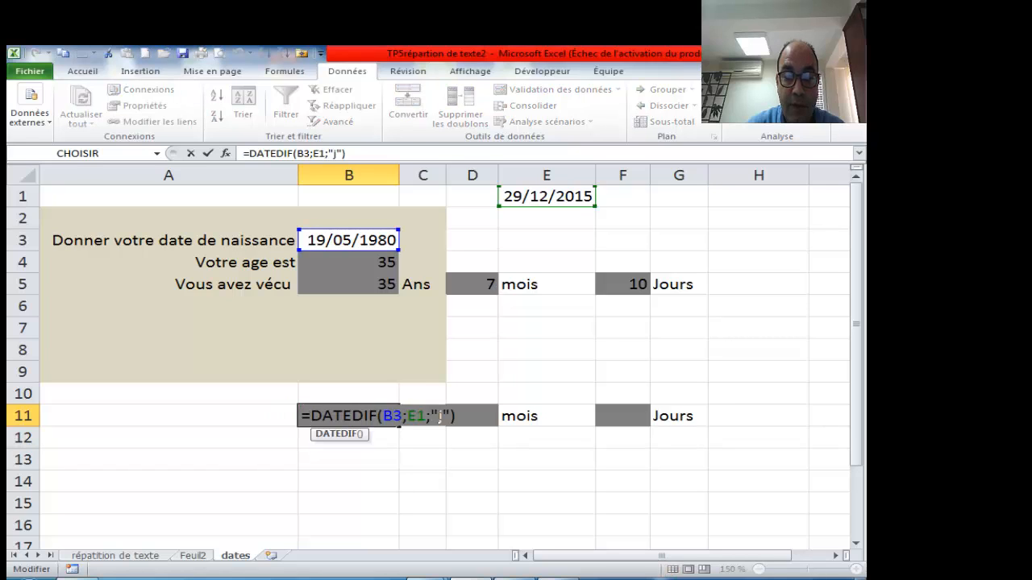
type("d")
key("Return")
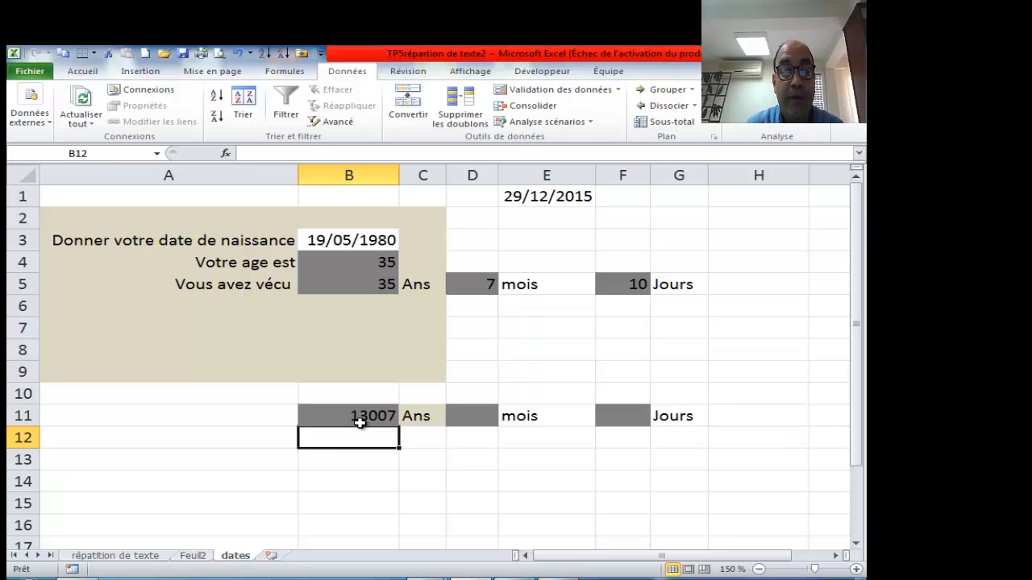
double_click(379, 417)
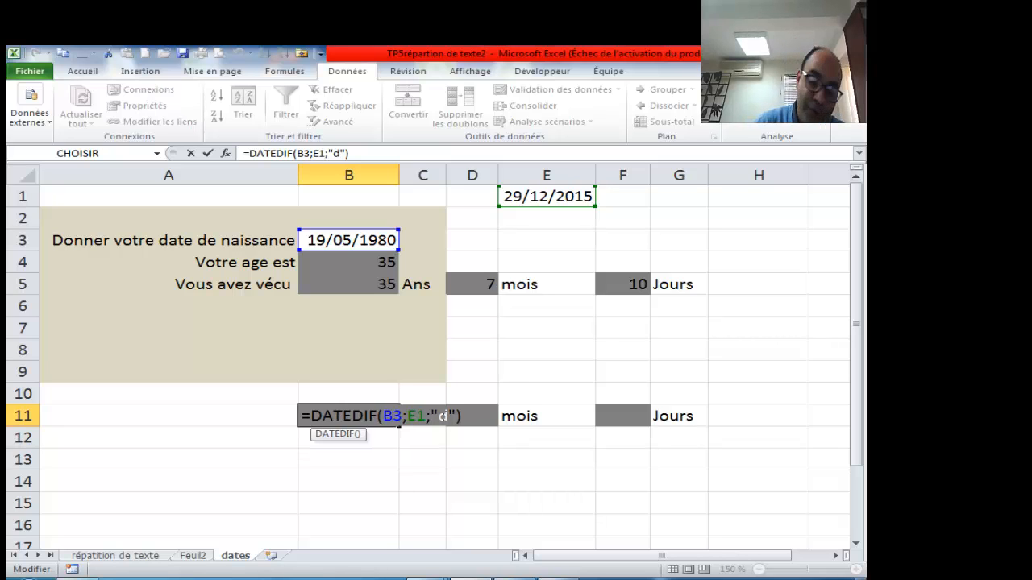
type("y")
key("Return")
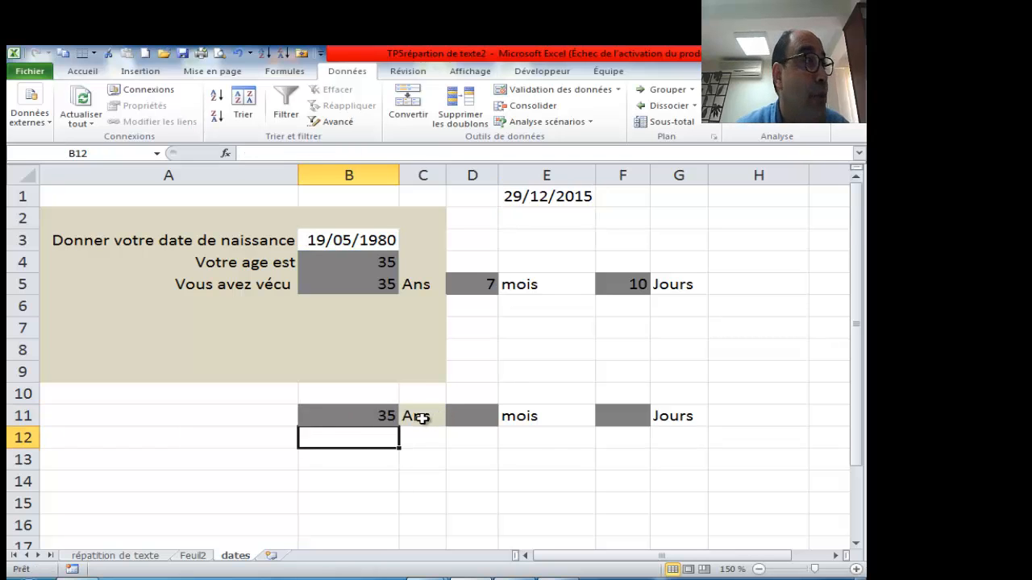
left_click(380, 415)
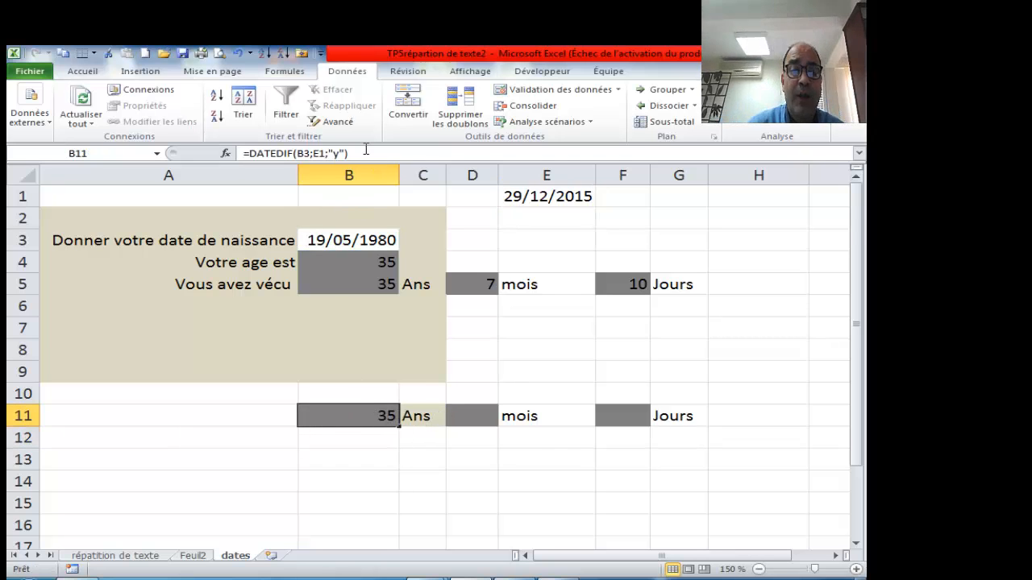
left_click_drag(366, 153, 242, 153)
key("ctrl+c")
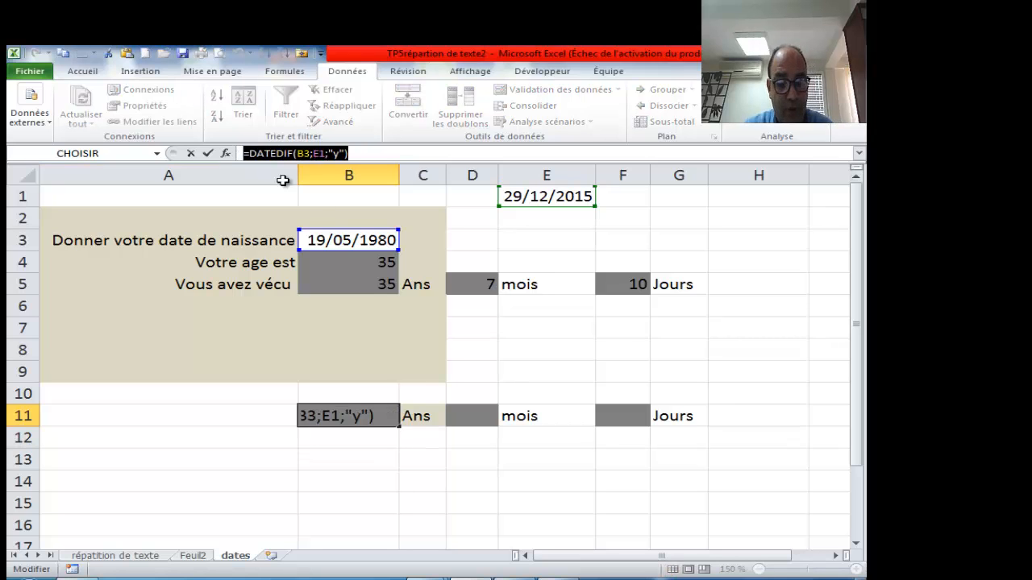
- Paste the DATEDIF formula into D11 with unit "m", giving 427 total months
type("=")
left_click(466, 414)
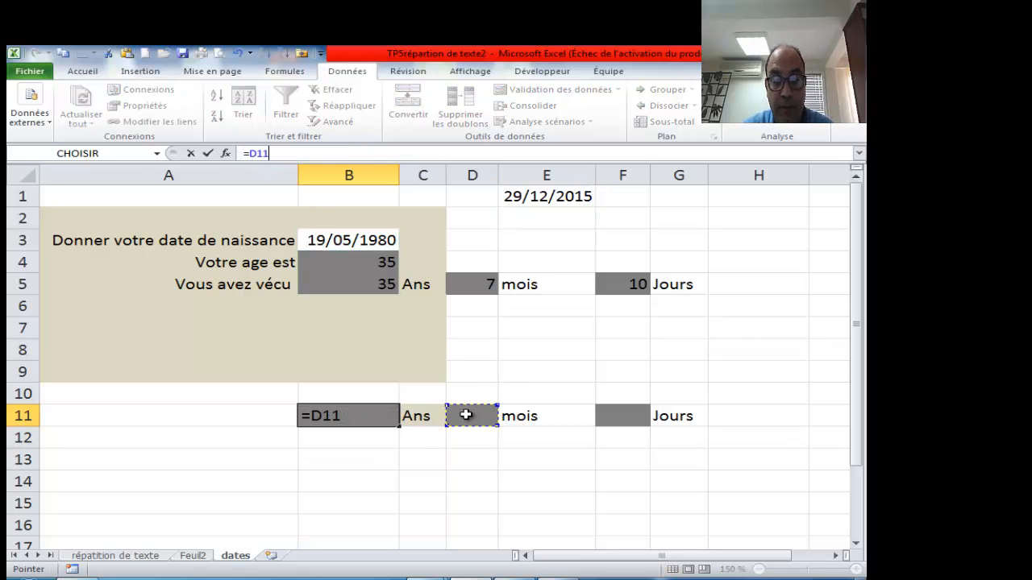
key("Escape")
left_click(465, 414)
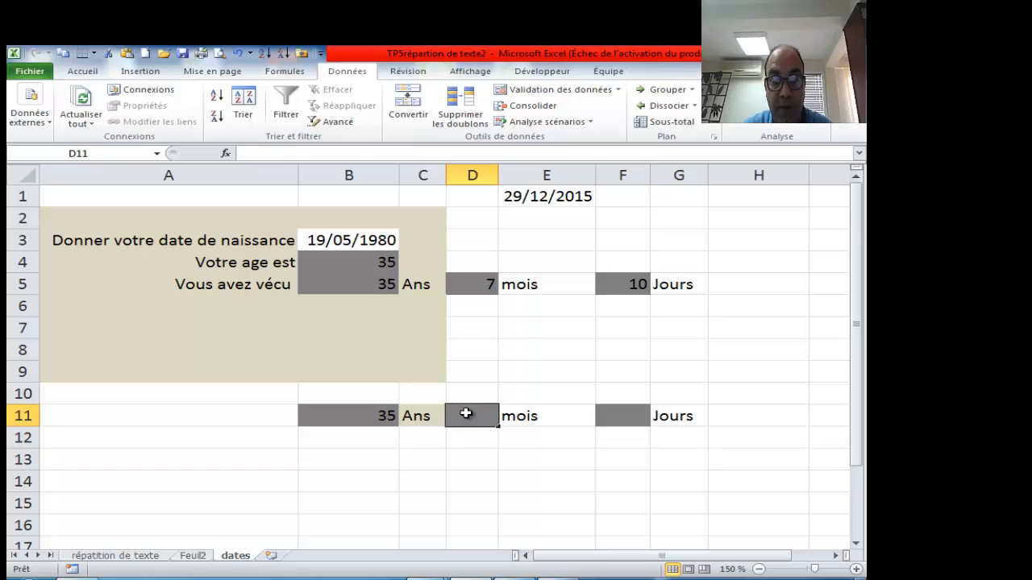
key("BackSpace")
left_click(284, 157)
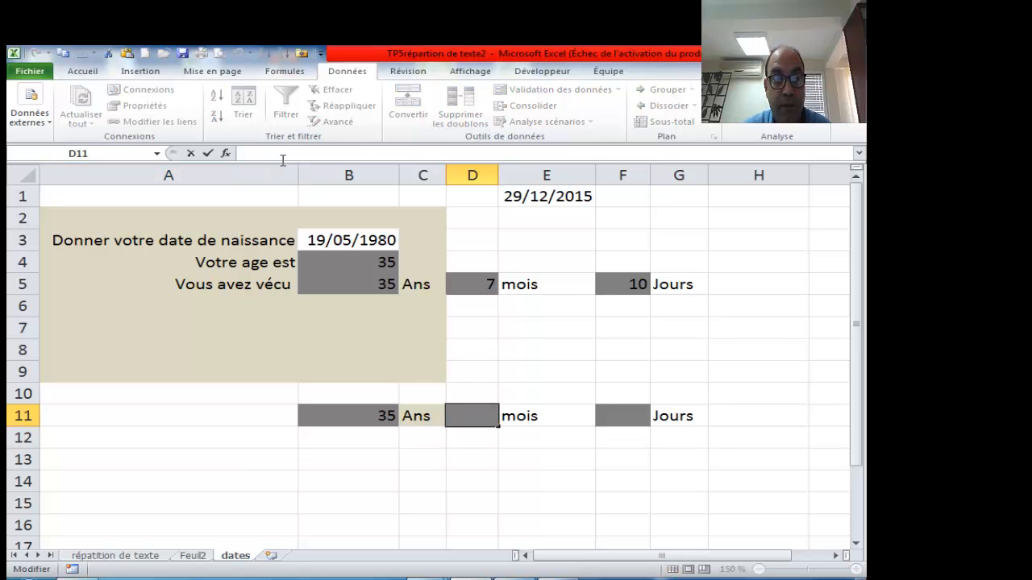
key("ctrl+v")
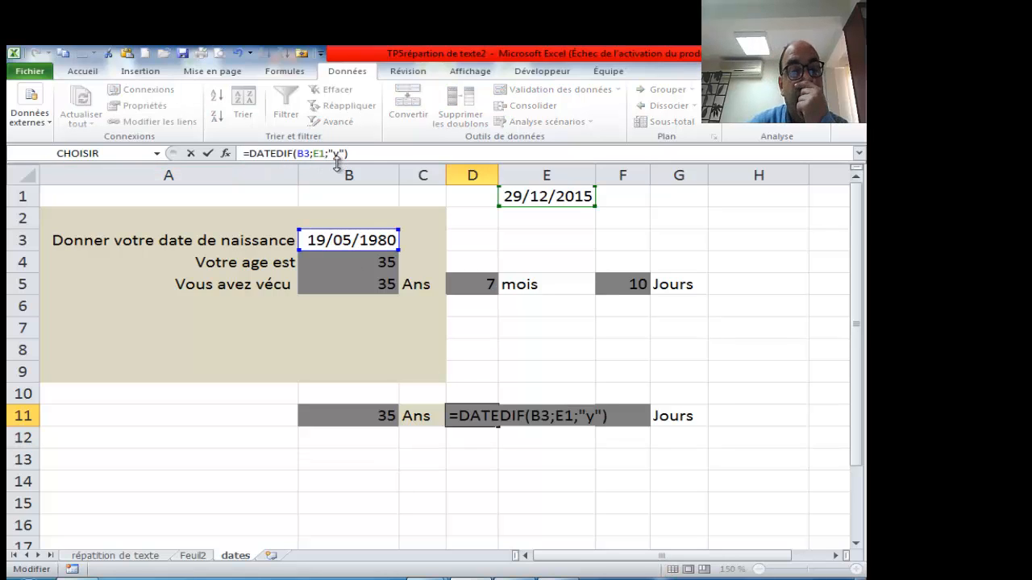
double_click(336, 153)
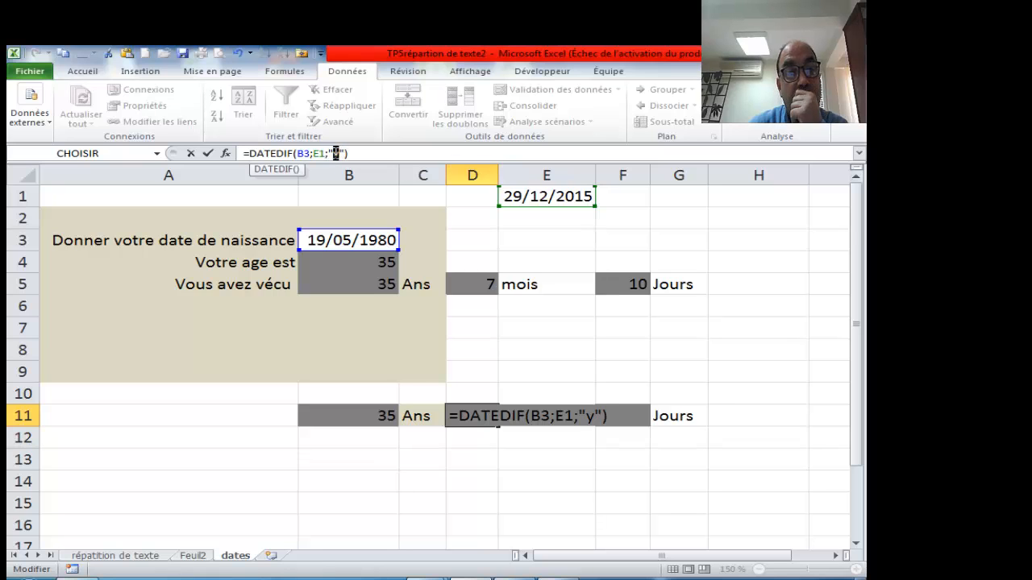
type("m")
key("Return")
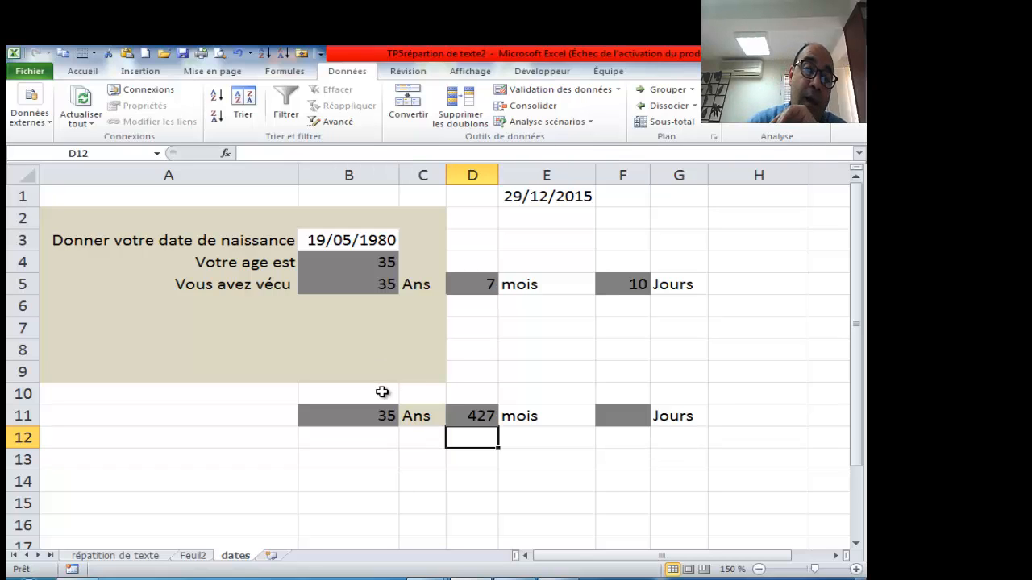
- Change D11's unit to "ym" so it shows 7 leftover months
left_click(486, 415)
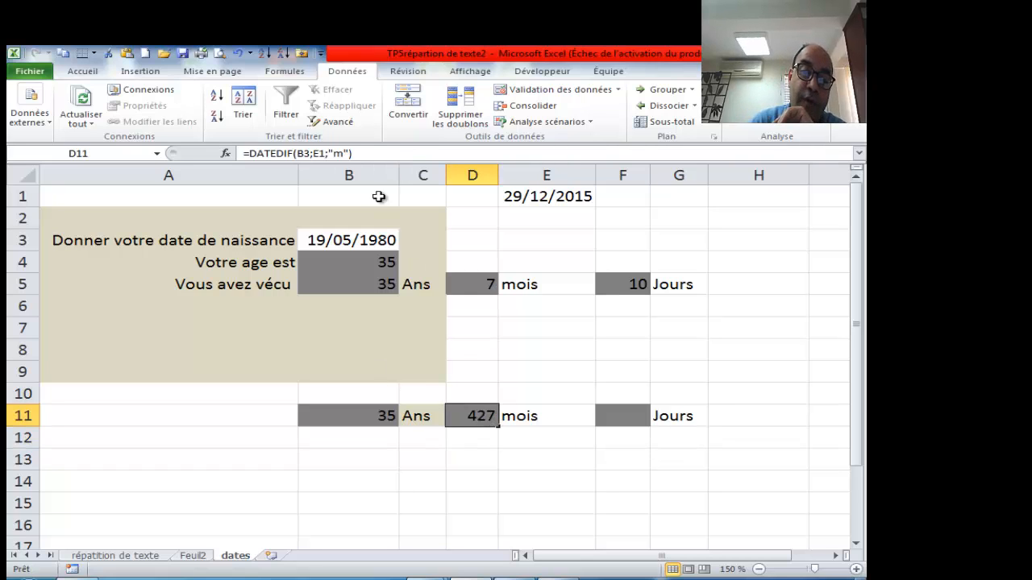
left_click(348, 154)
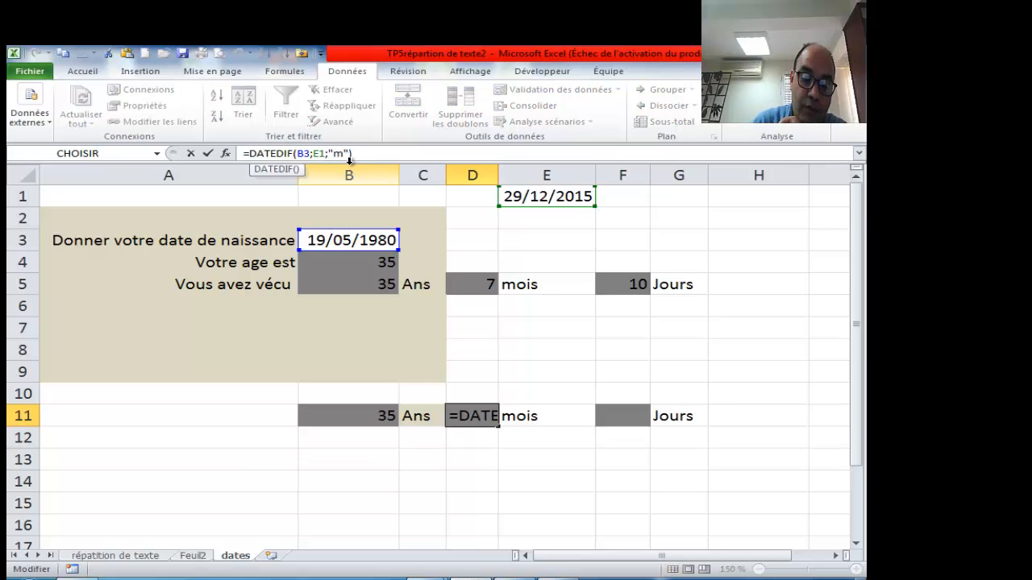
type("y")
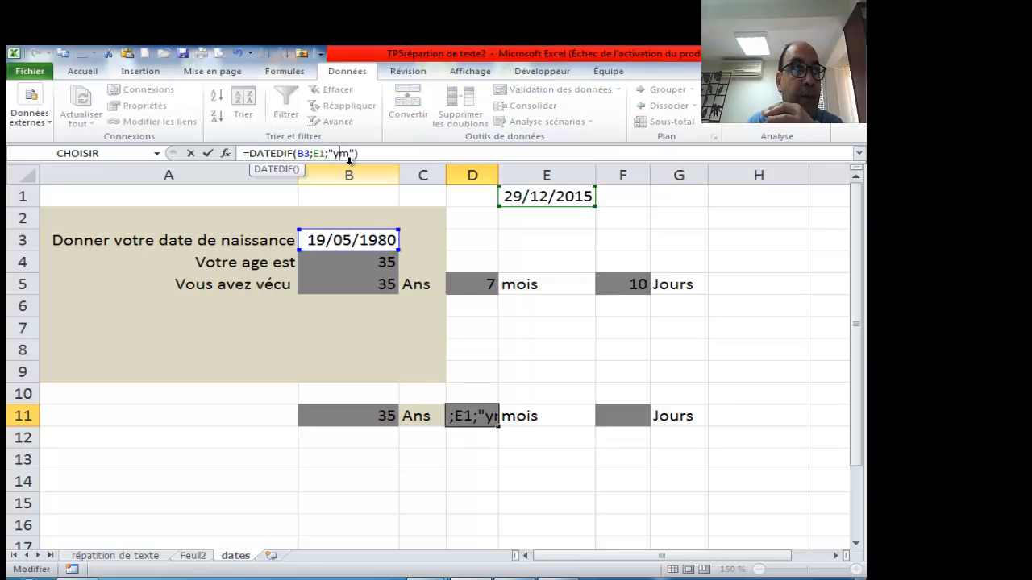
key("Return")
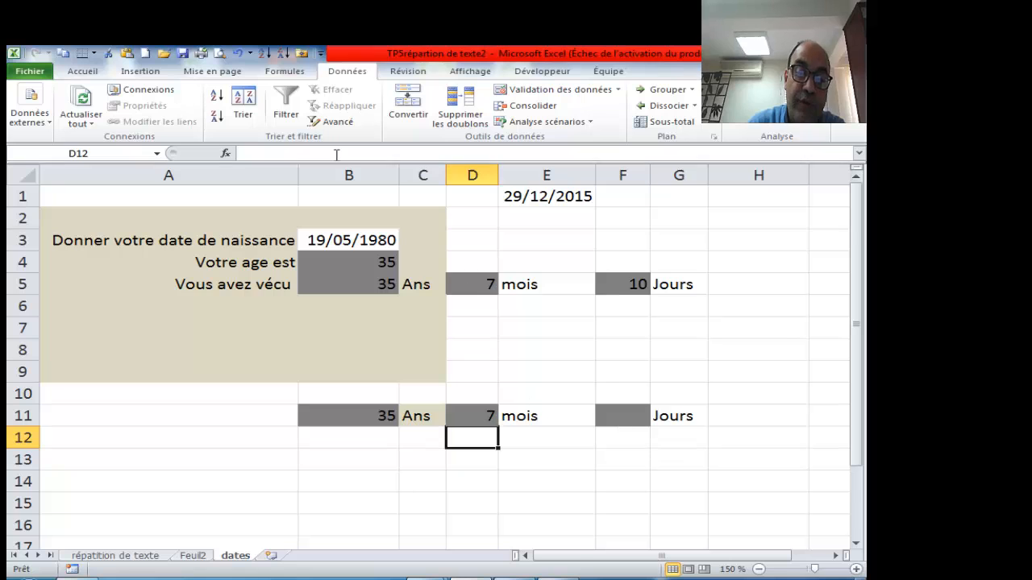
left_click(363, 153)
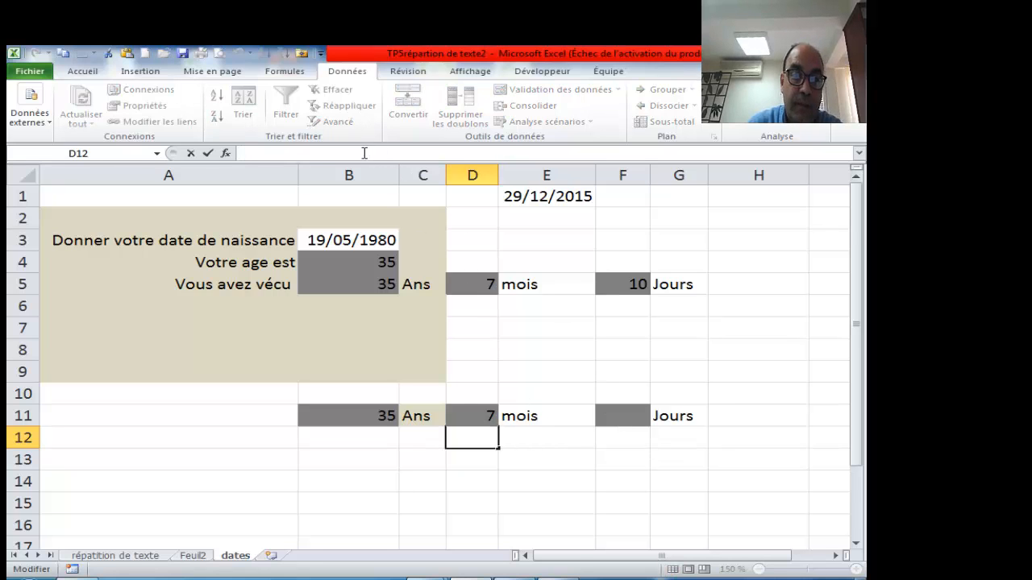
- Paste the DATEDIF formula into F11 with a new unit code and widen column F
left_click(624, 409)
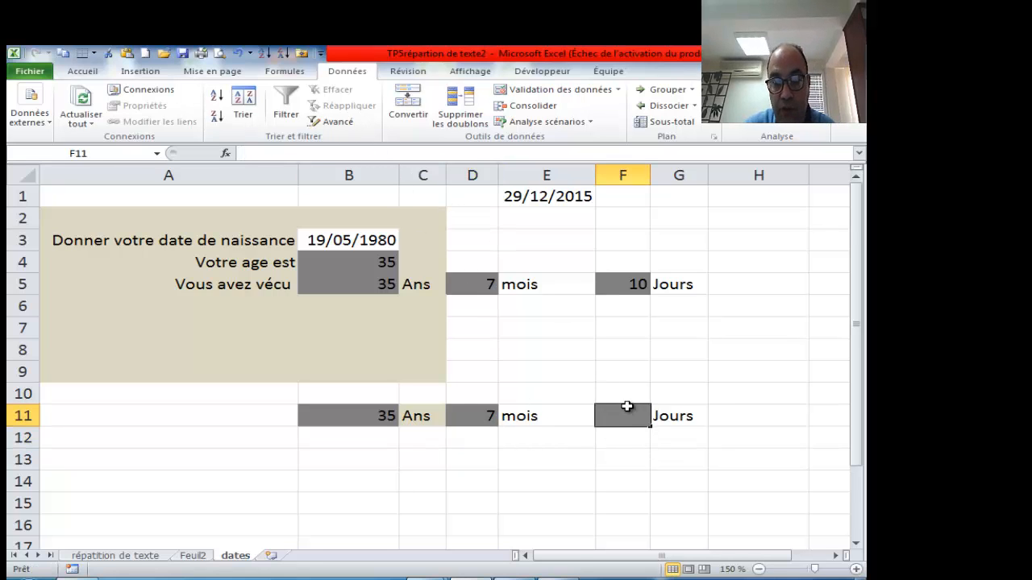
left_click(314, 149)
type("=DATEDIF(B3;E1;\"y\")")
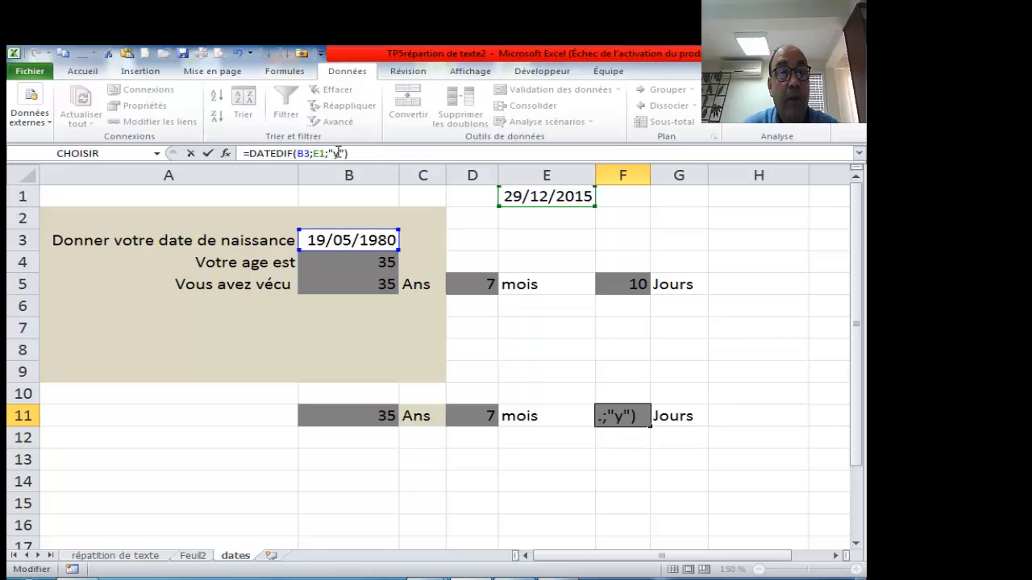
key("BackSpace")
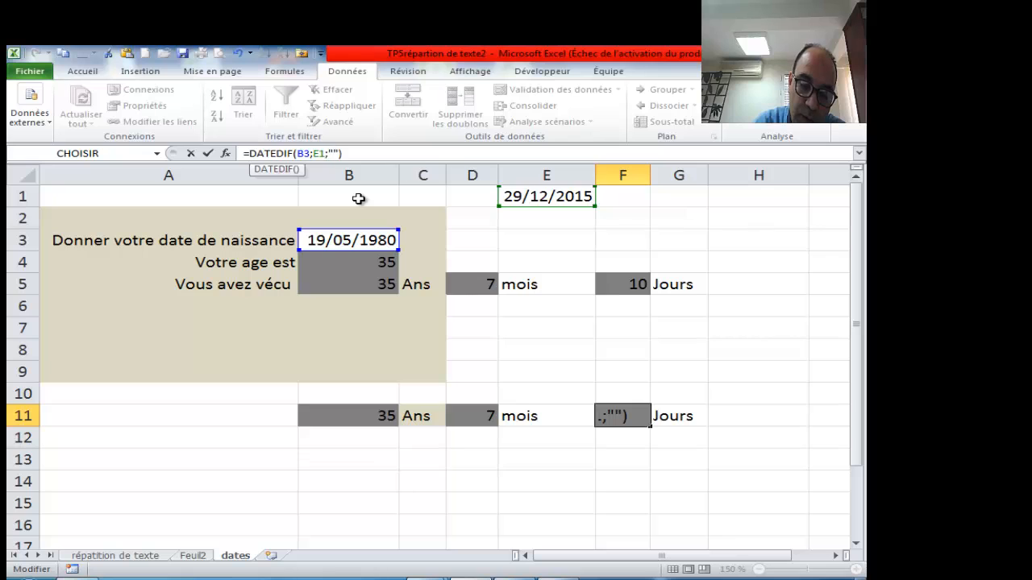
type("m")
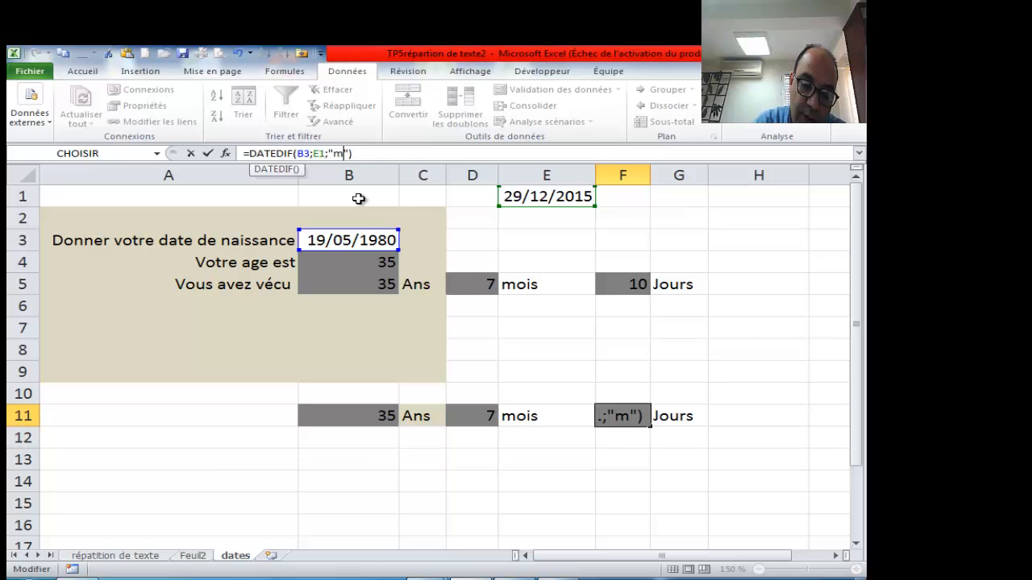
type("y")
key("Return")
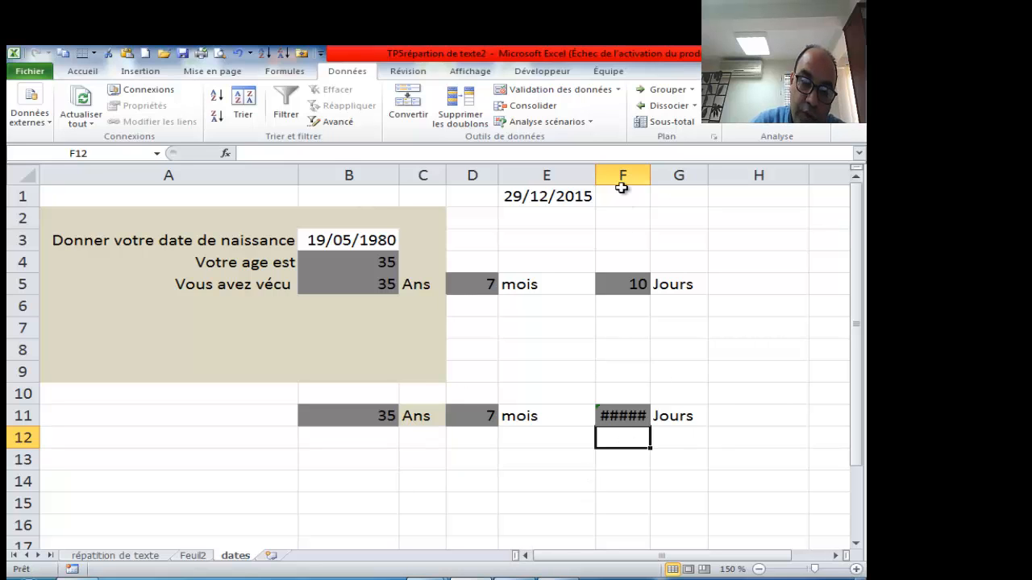
double_click(651, 171)
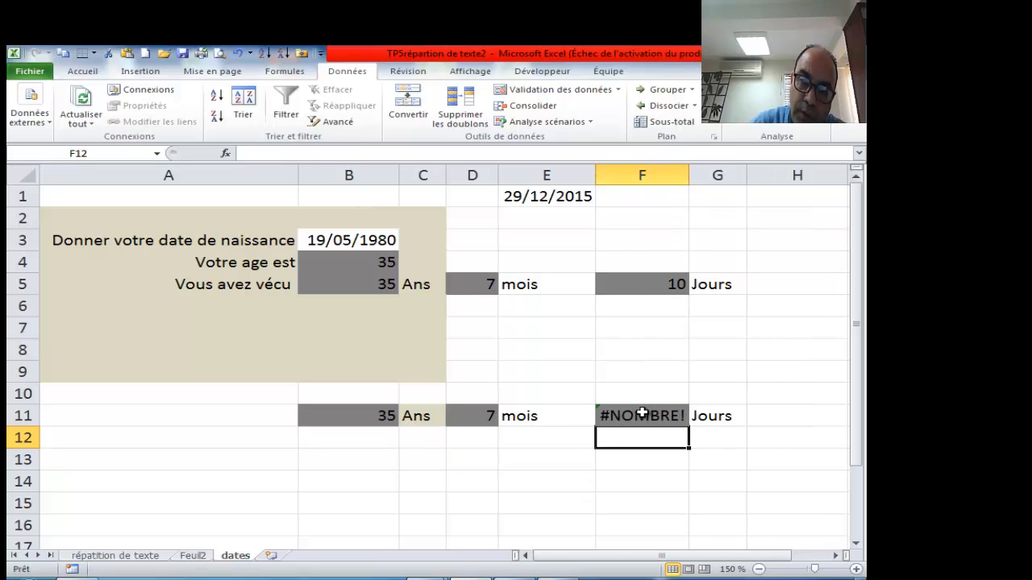
- Correct F11's unit code to "yd" so it shows 224 days since the last birthday
left_click(668, 413)
left_click(339, 151)
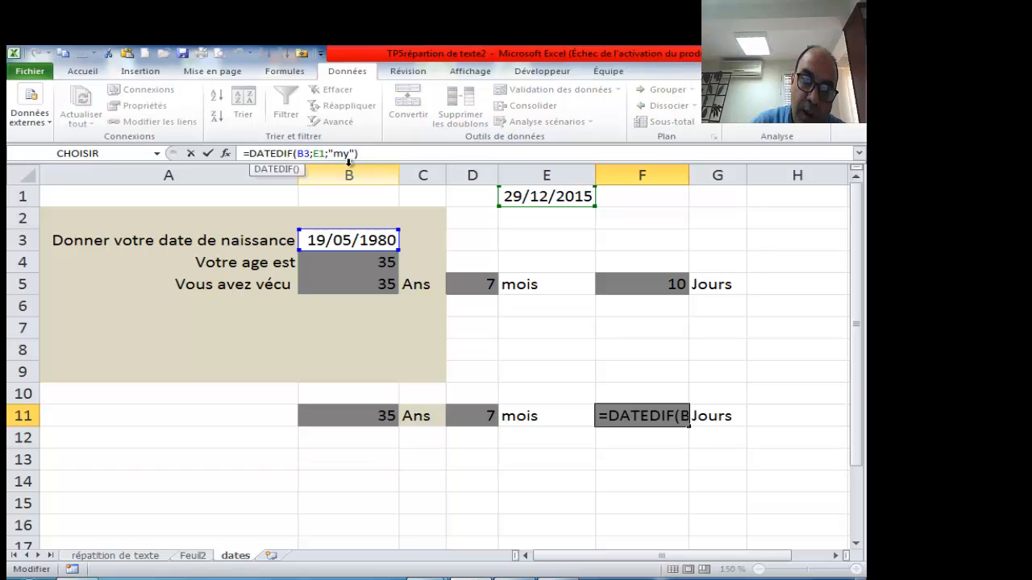
key("BackSpace")
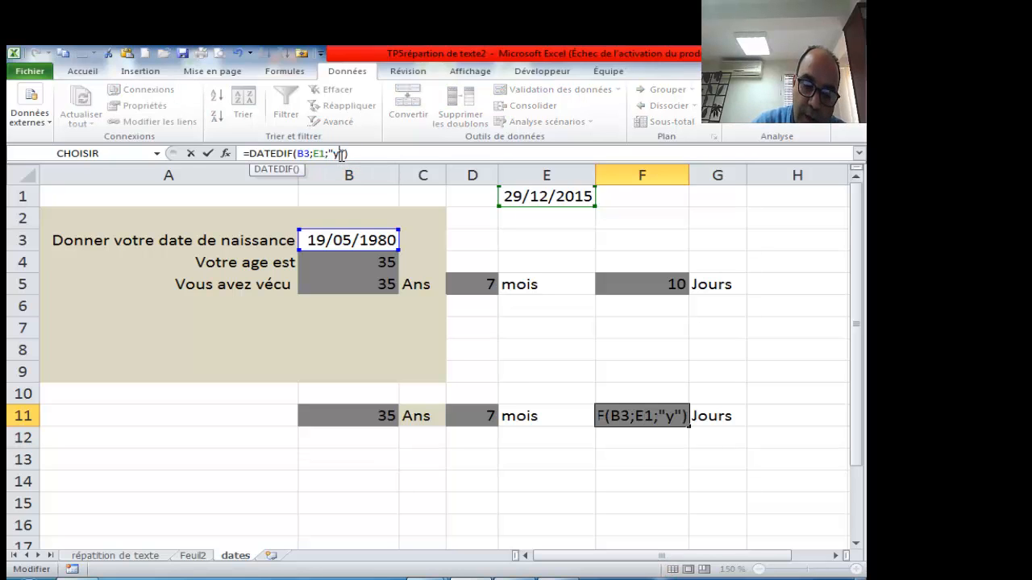
type("b")
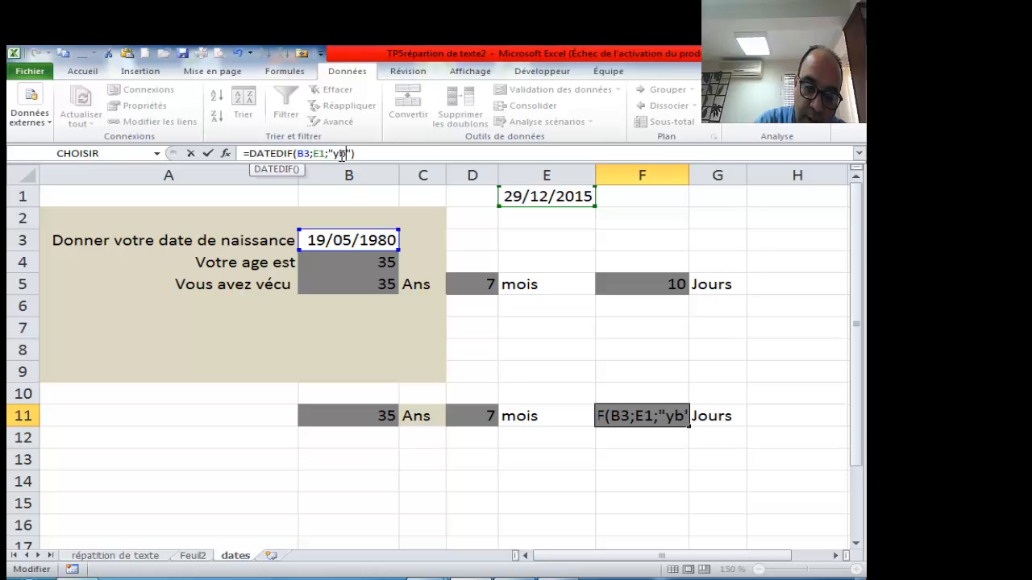
key("Return")
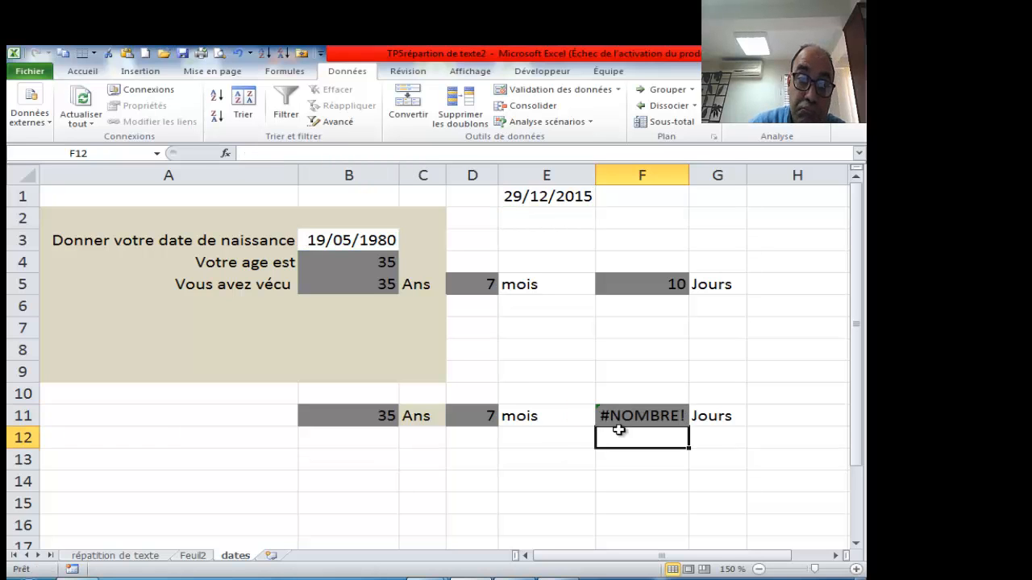
double_click(633, 415)
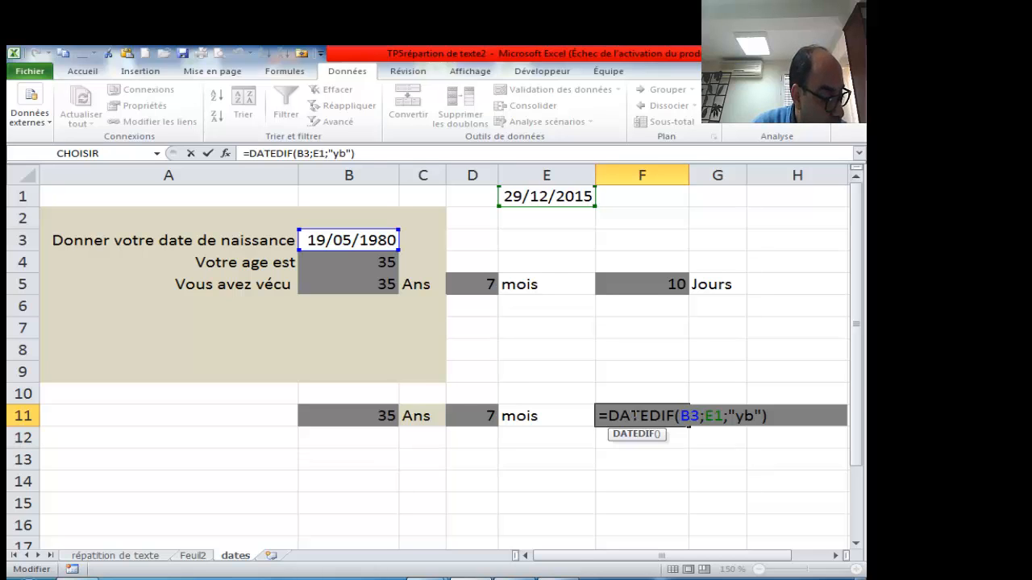
left_click(347, 153)
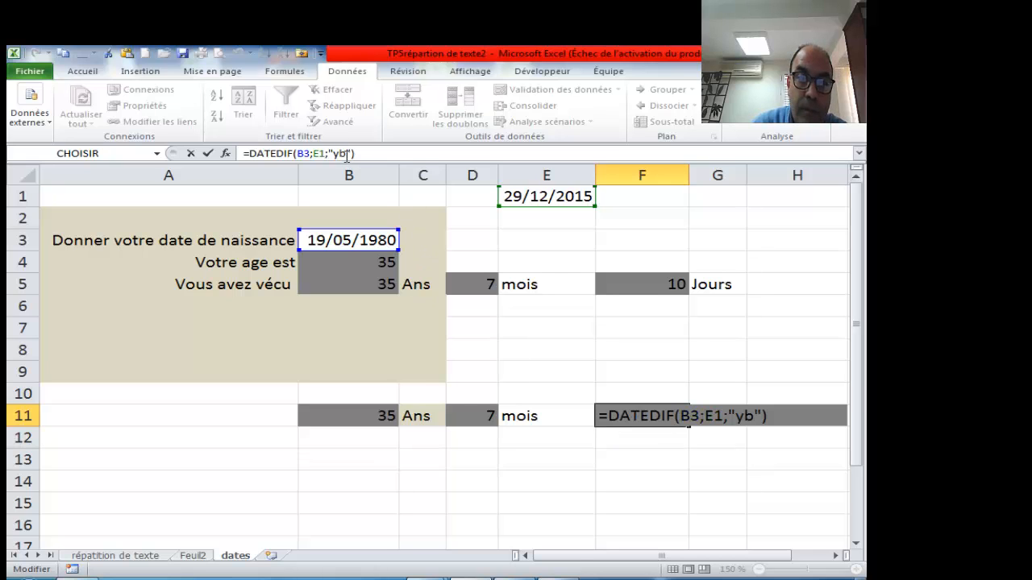
key("BackSpace")
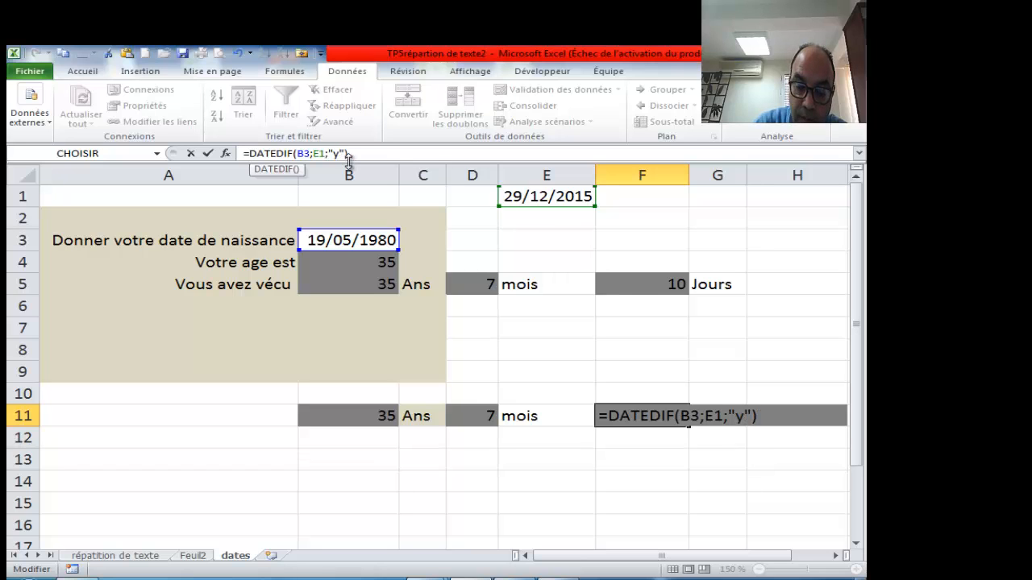
type("d")
key("Return")
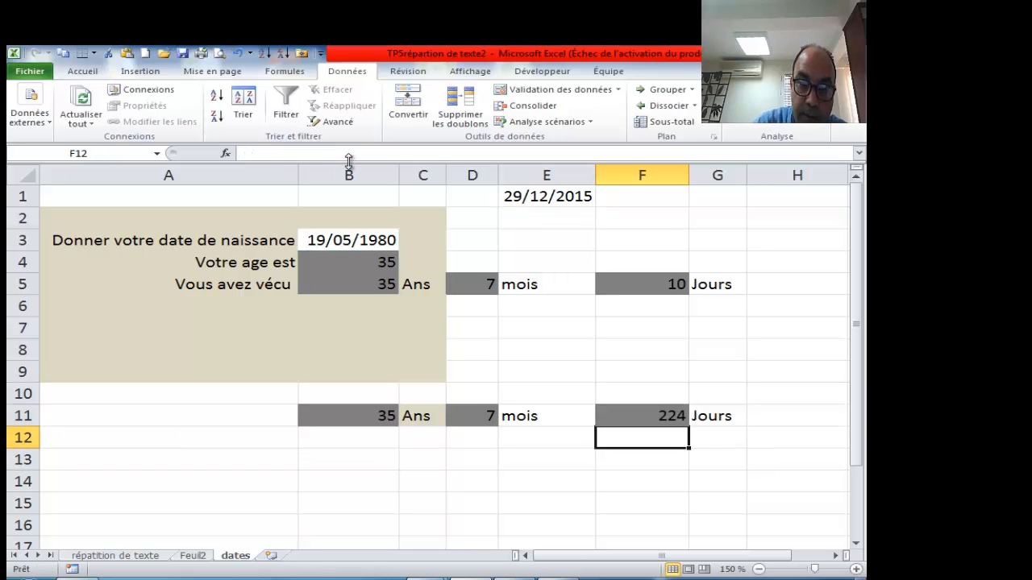
- Change F11's DATEDIF unit from "yd" to "md" so it shows 10 Jours instead of 224
left_click(662, 415)
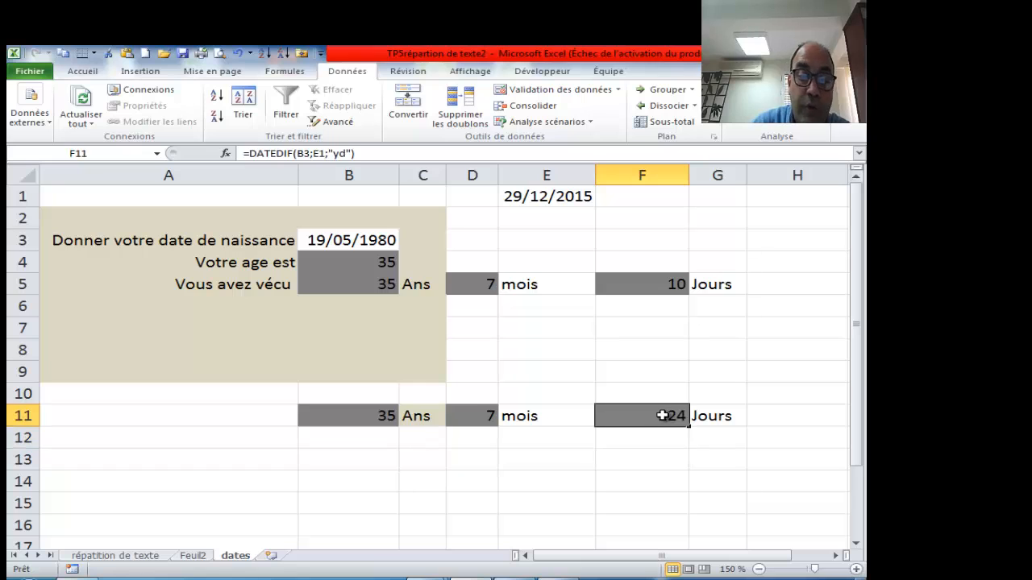
left_click(338, 154)
key("BackSpace")
type("m")
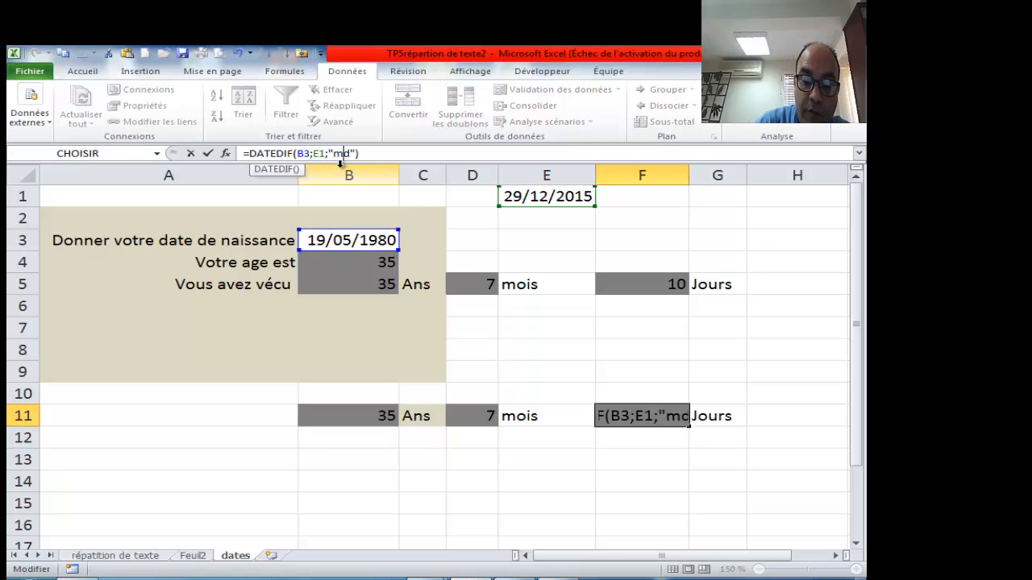
key("Return")
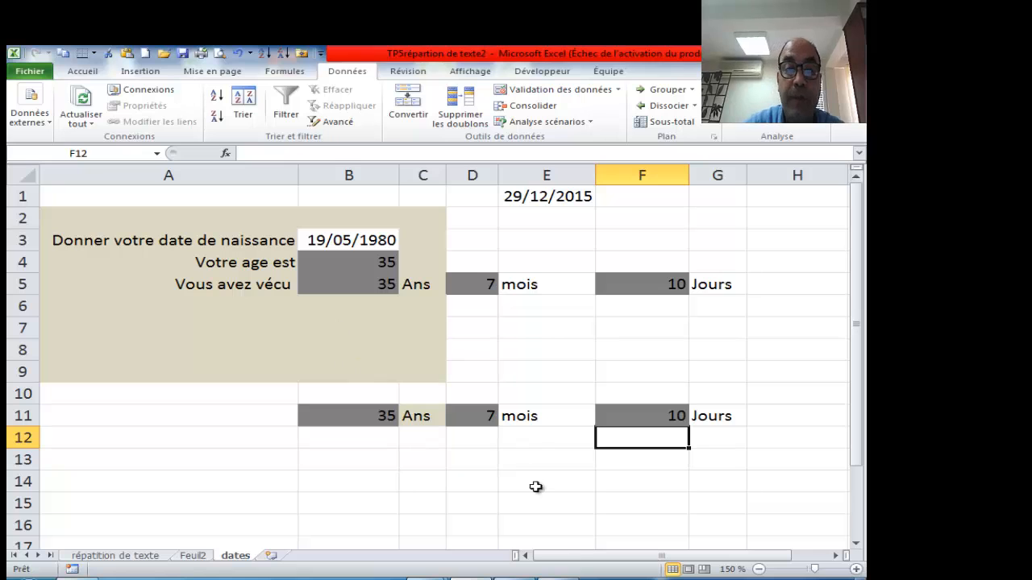
left_click(142, 558)
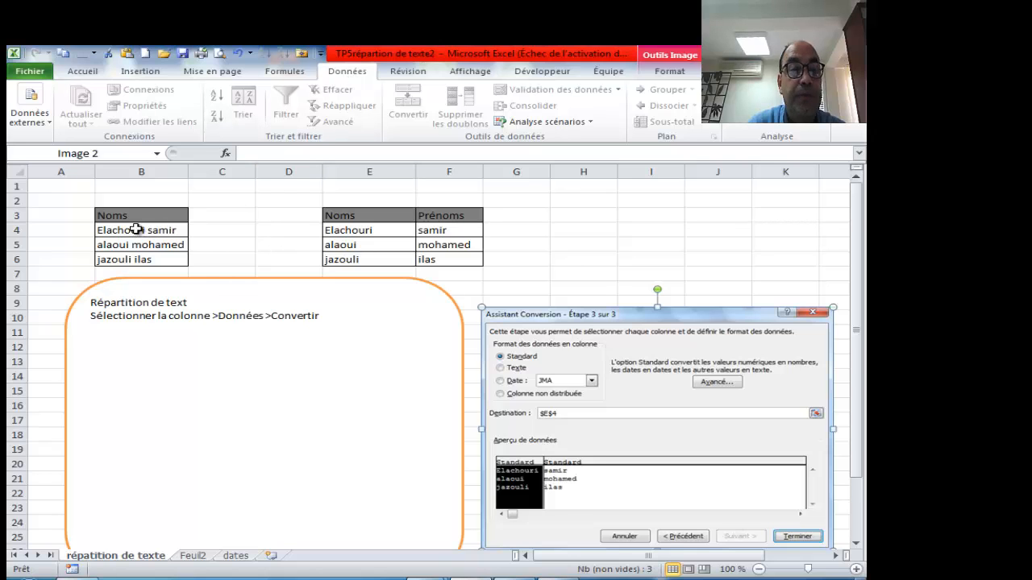
left_click_drag(140, 234, 144, 256)
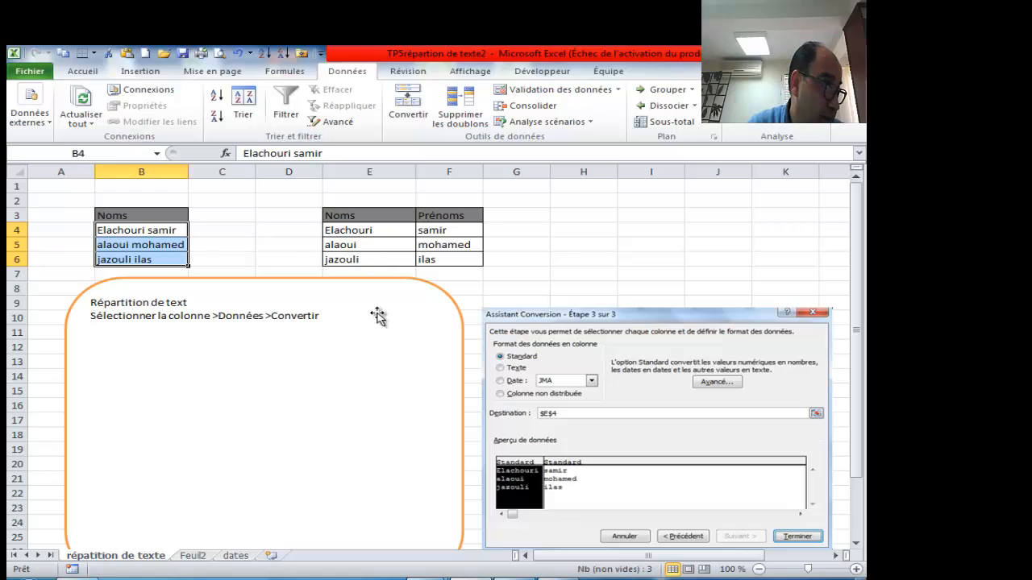
left_click(193, 555)
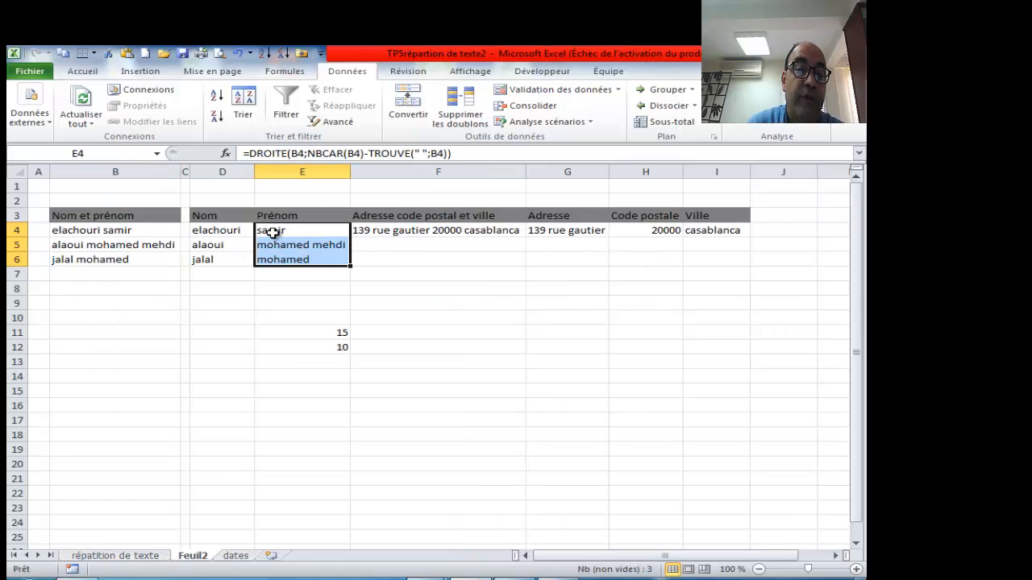
left_click(415, 231)
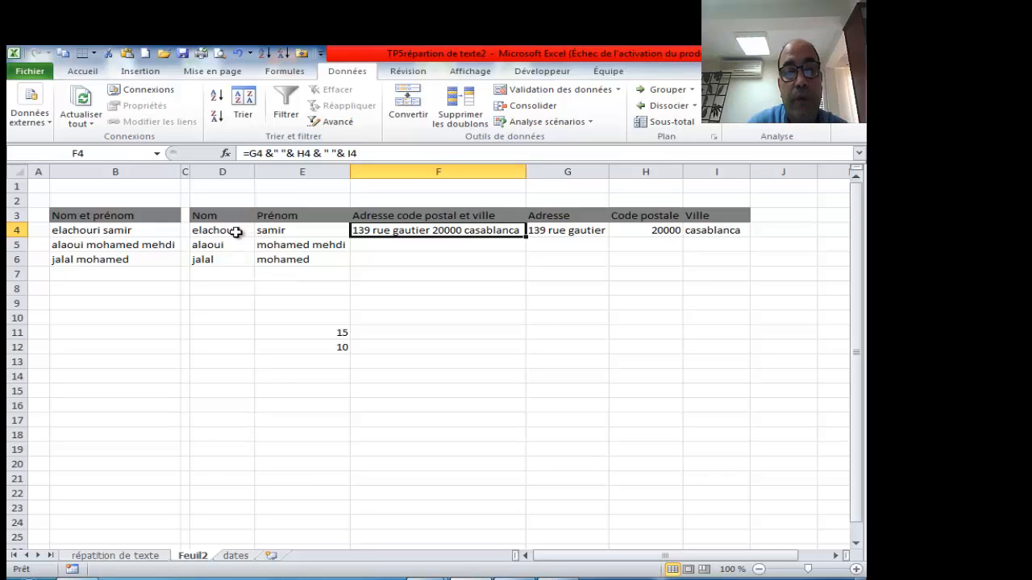
left_click(224, 233)
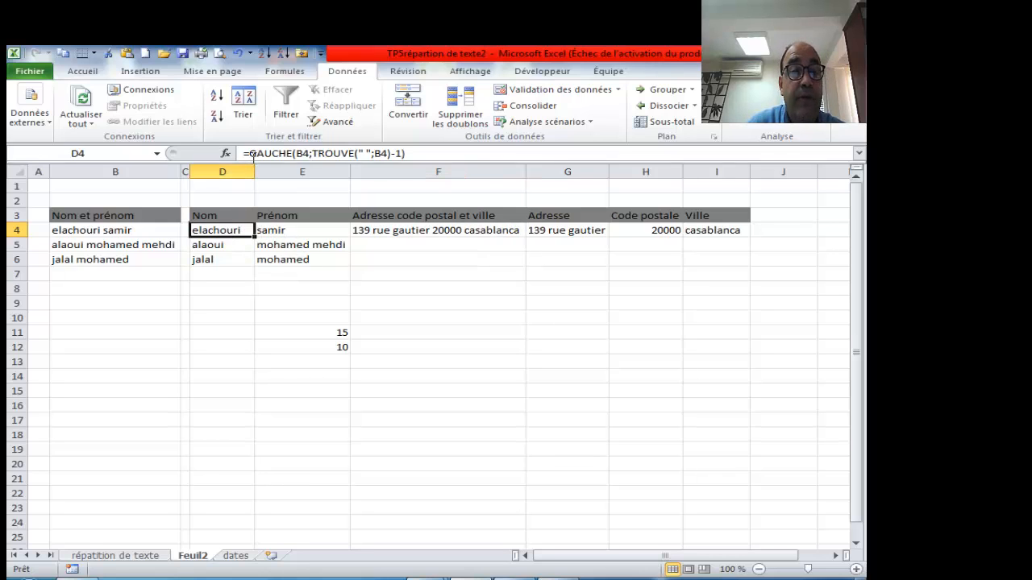
left_click(296, 228)
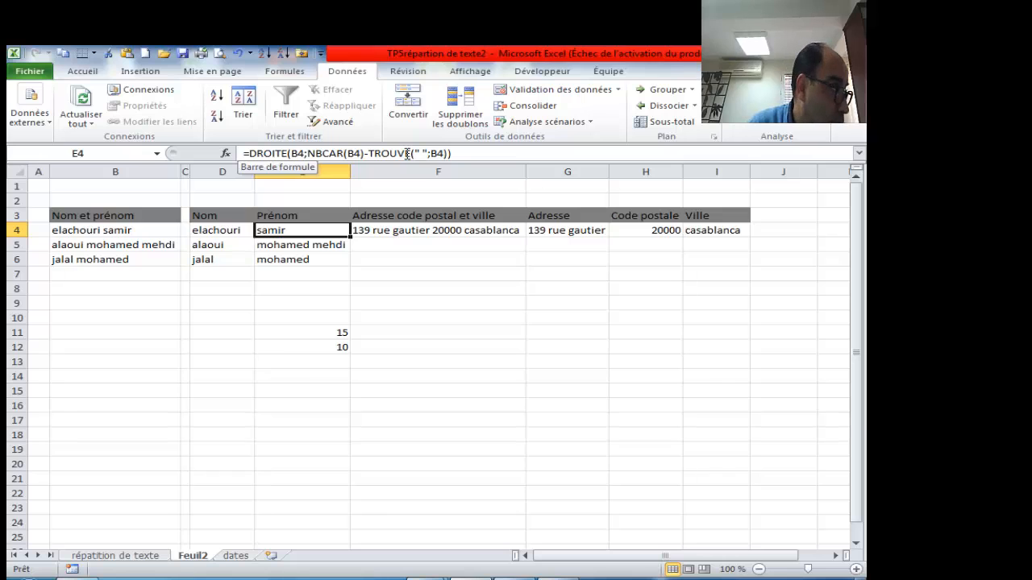
left_click(236, 555)
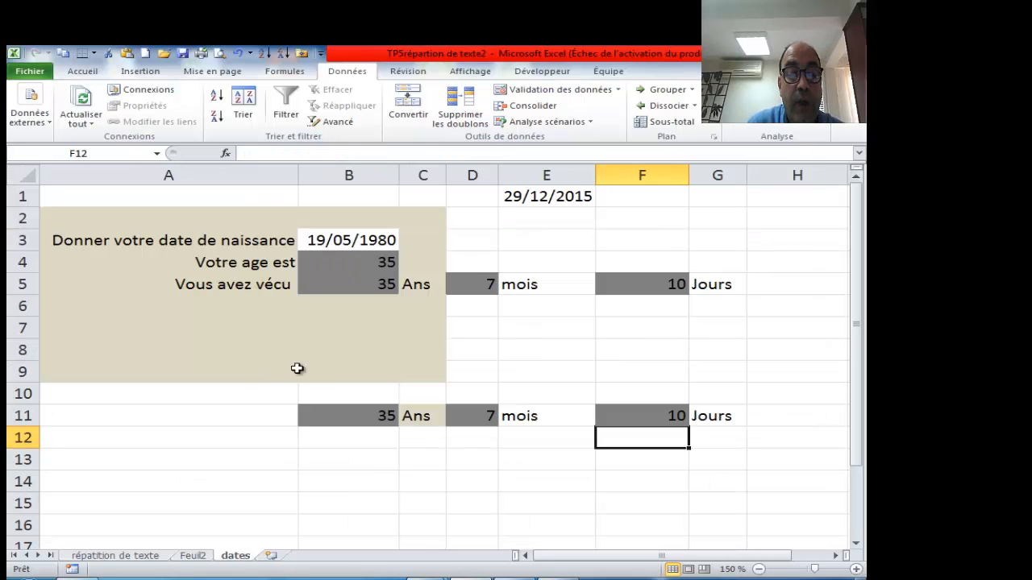
left_click(345, 416)
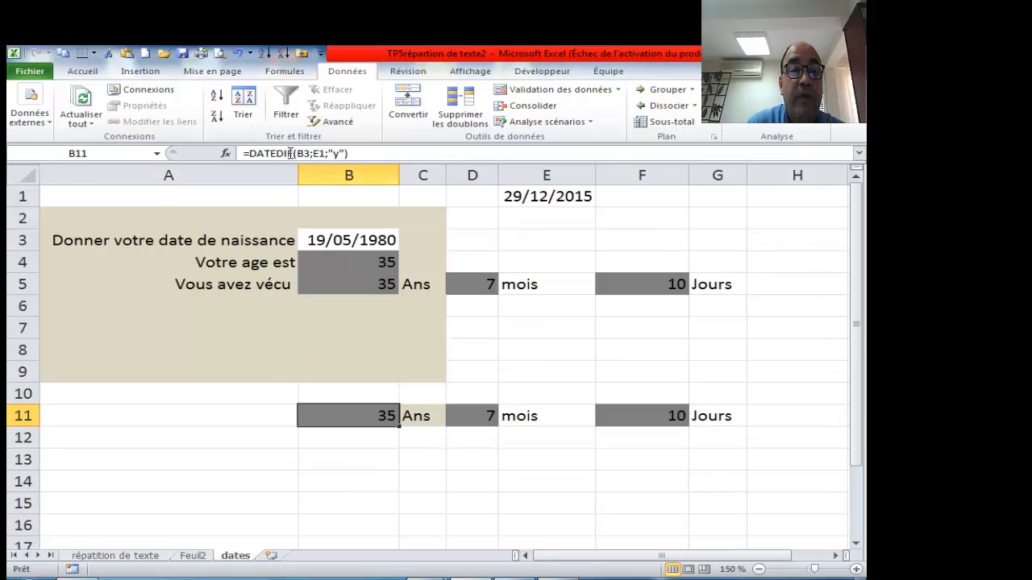
left_click(460, 418)
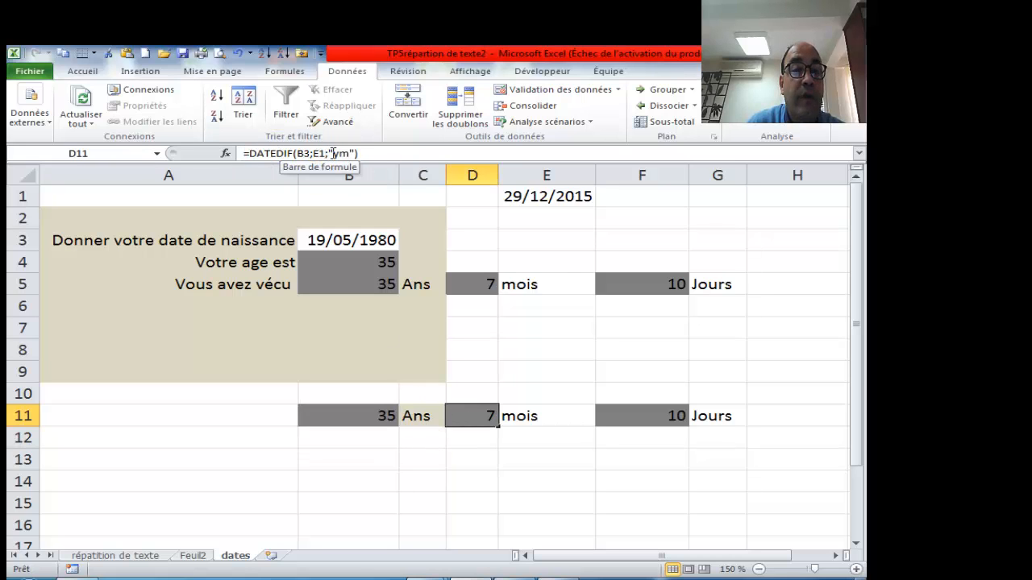
left_click(629, 416)
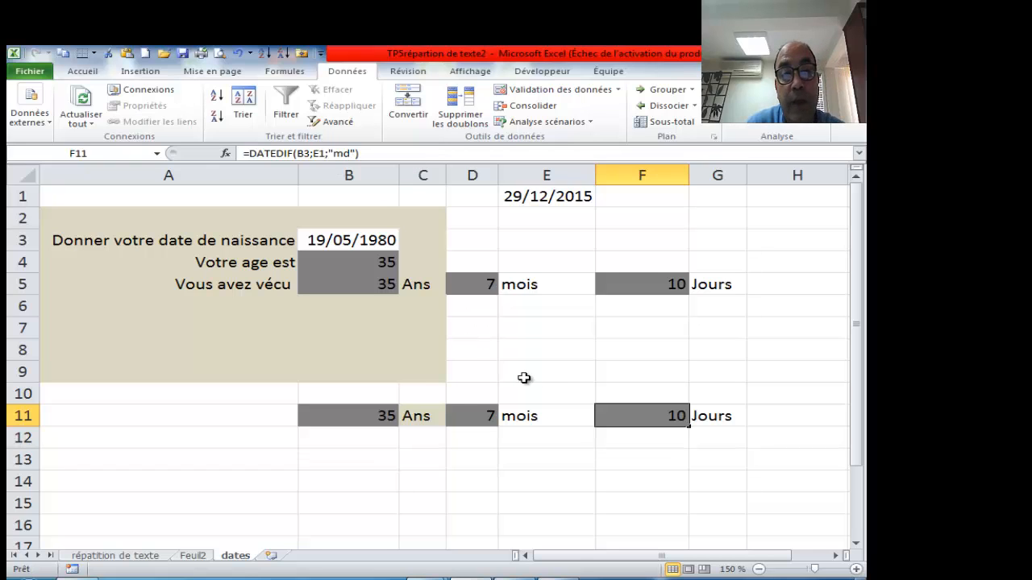
left_click(556, 579)
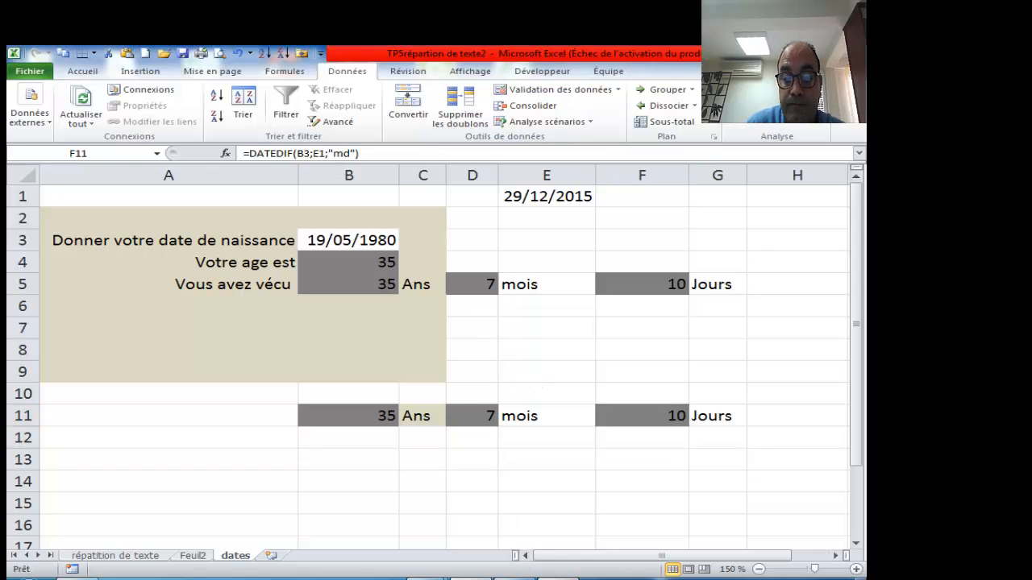
left_click(828, 532)
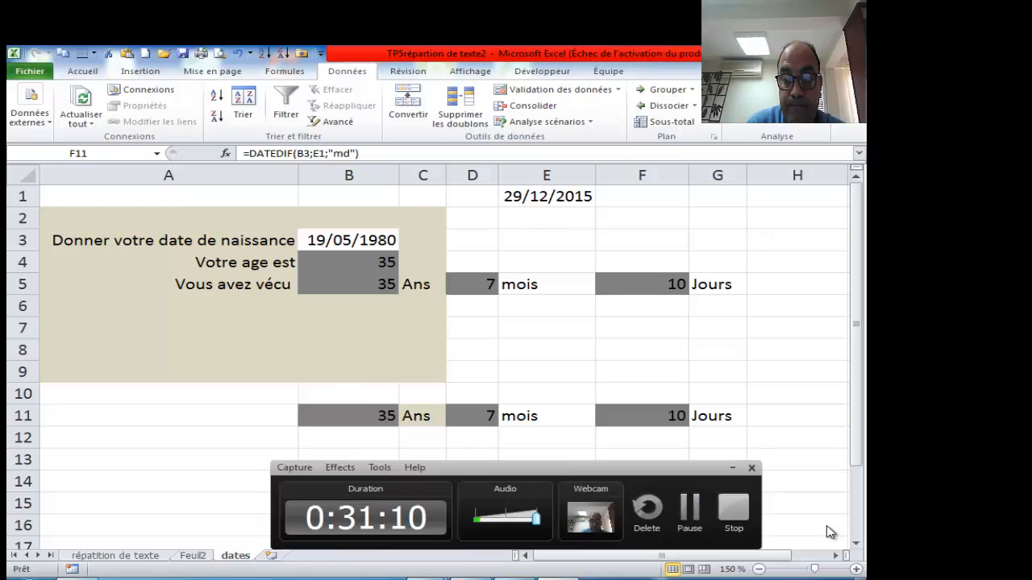